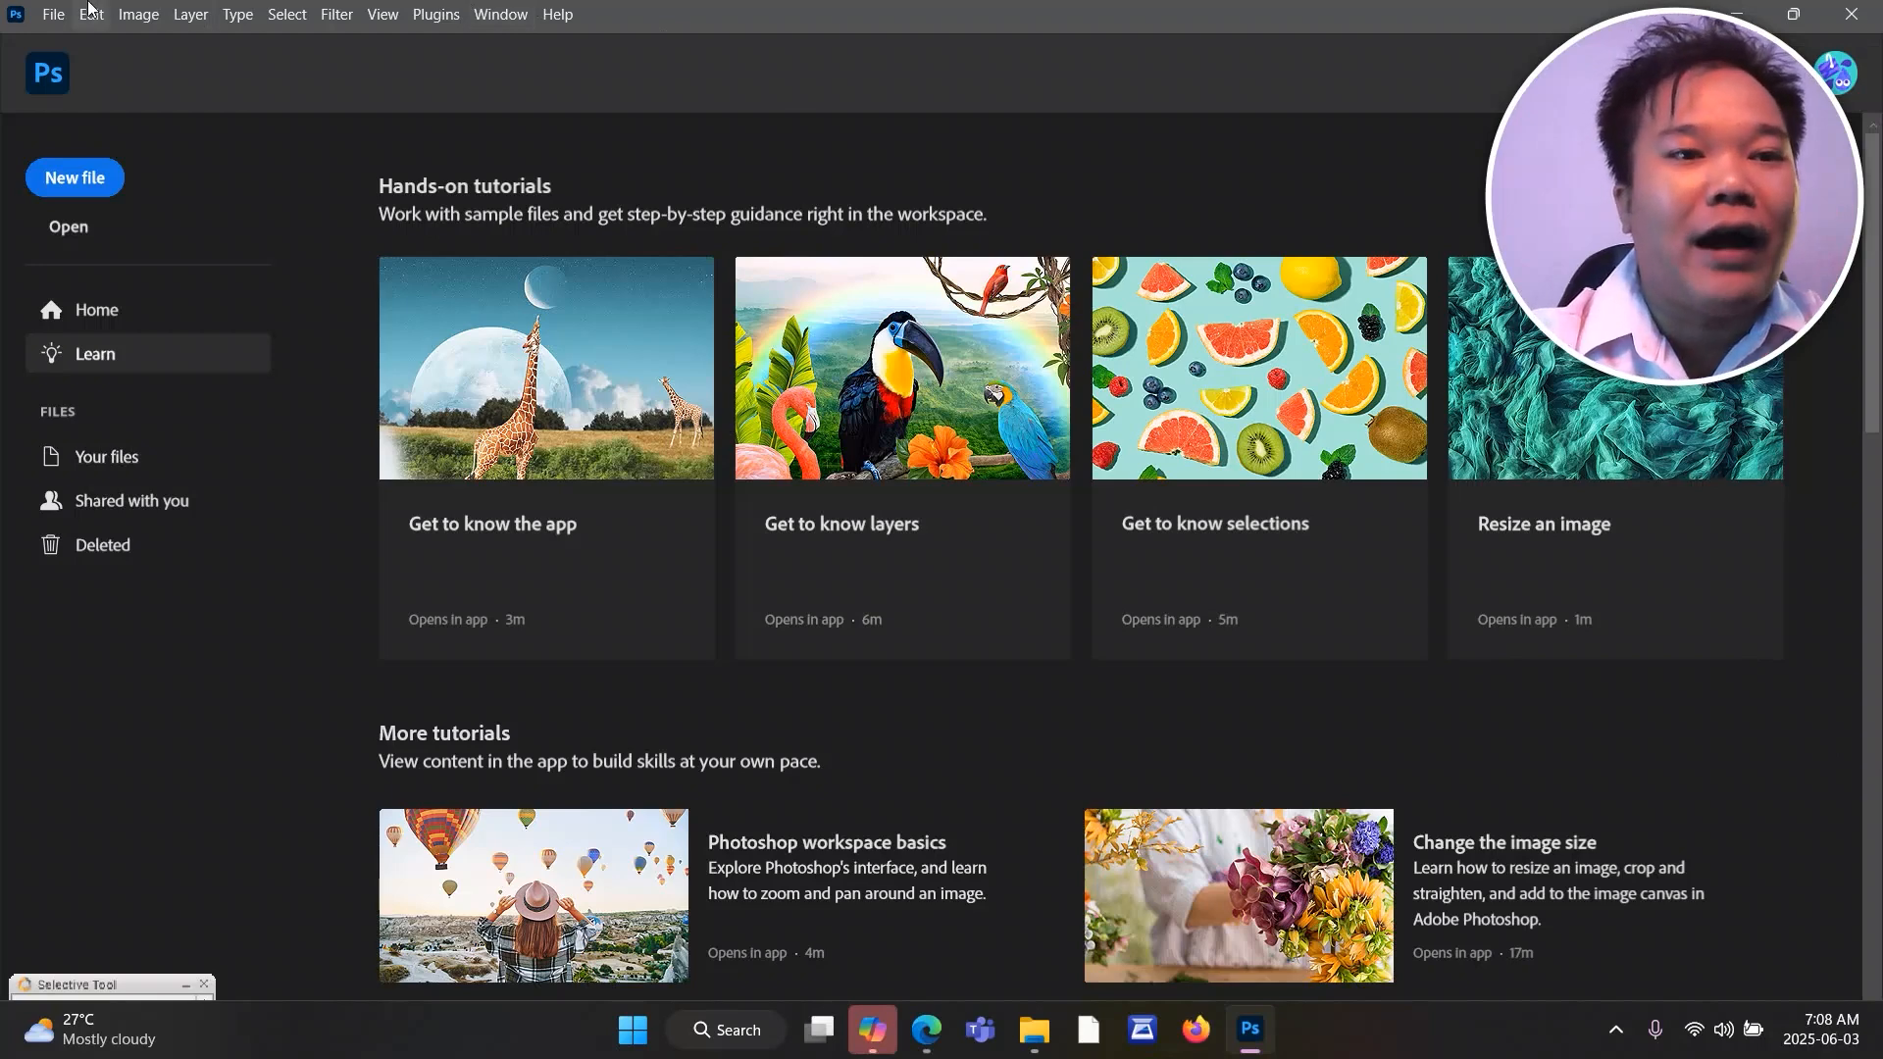
Open the street photo of the man and the schoolboy from the Bar Mis Photo folder.
click(53, 13)
click(74, 66)
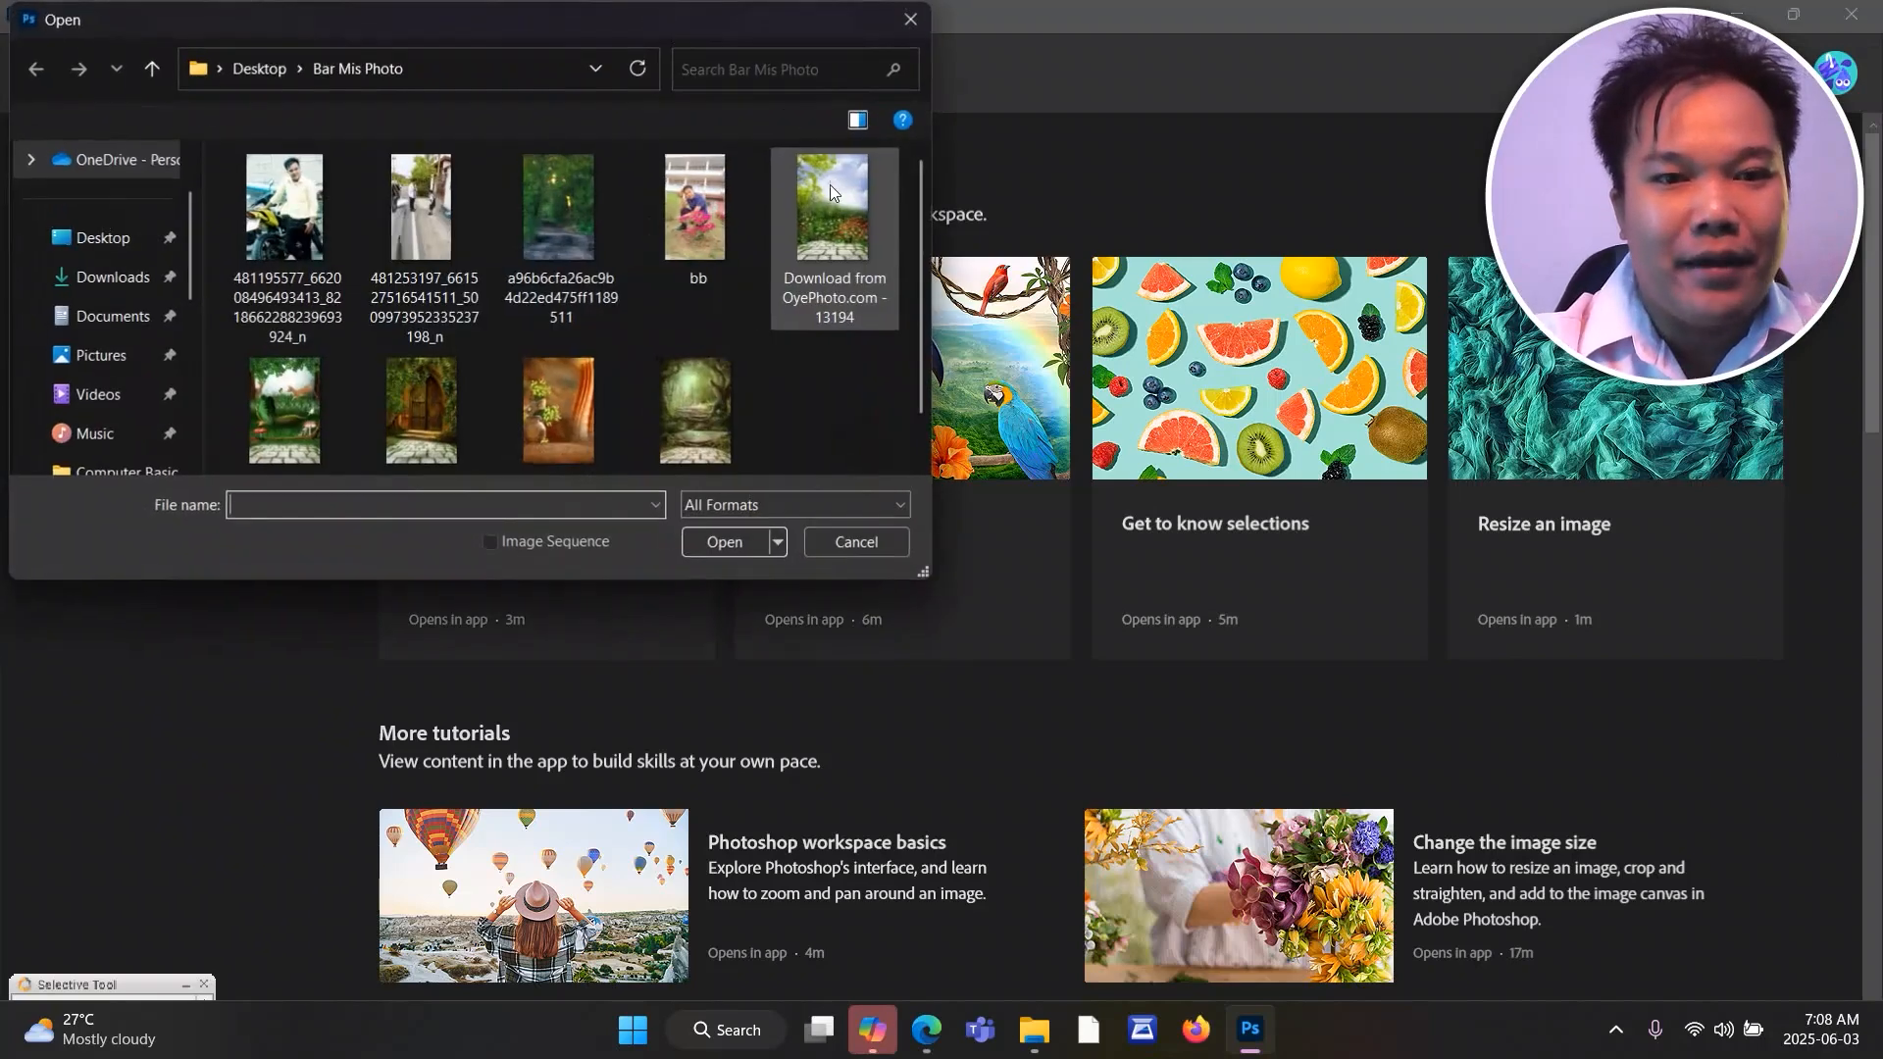
scroll(657, 332, down, 1)
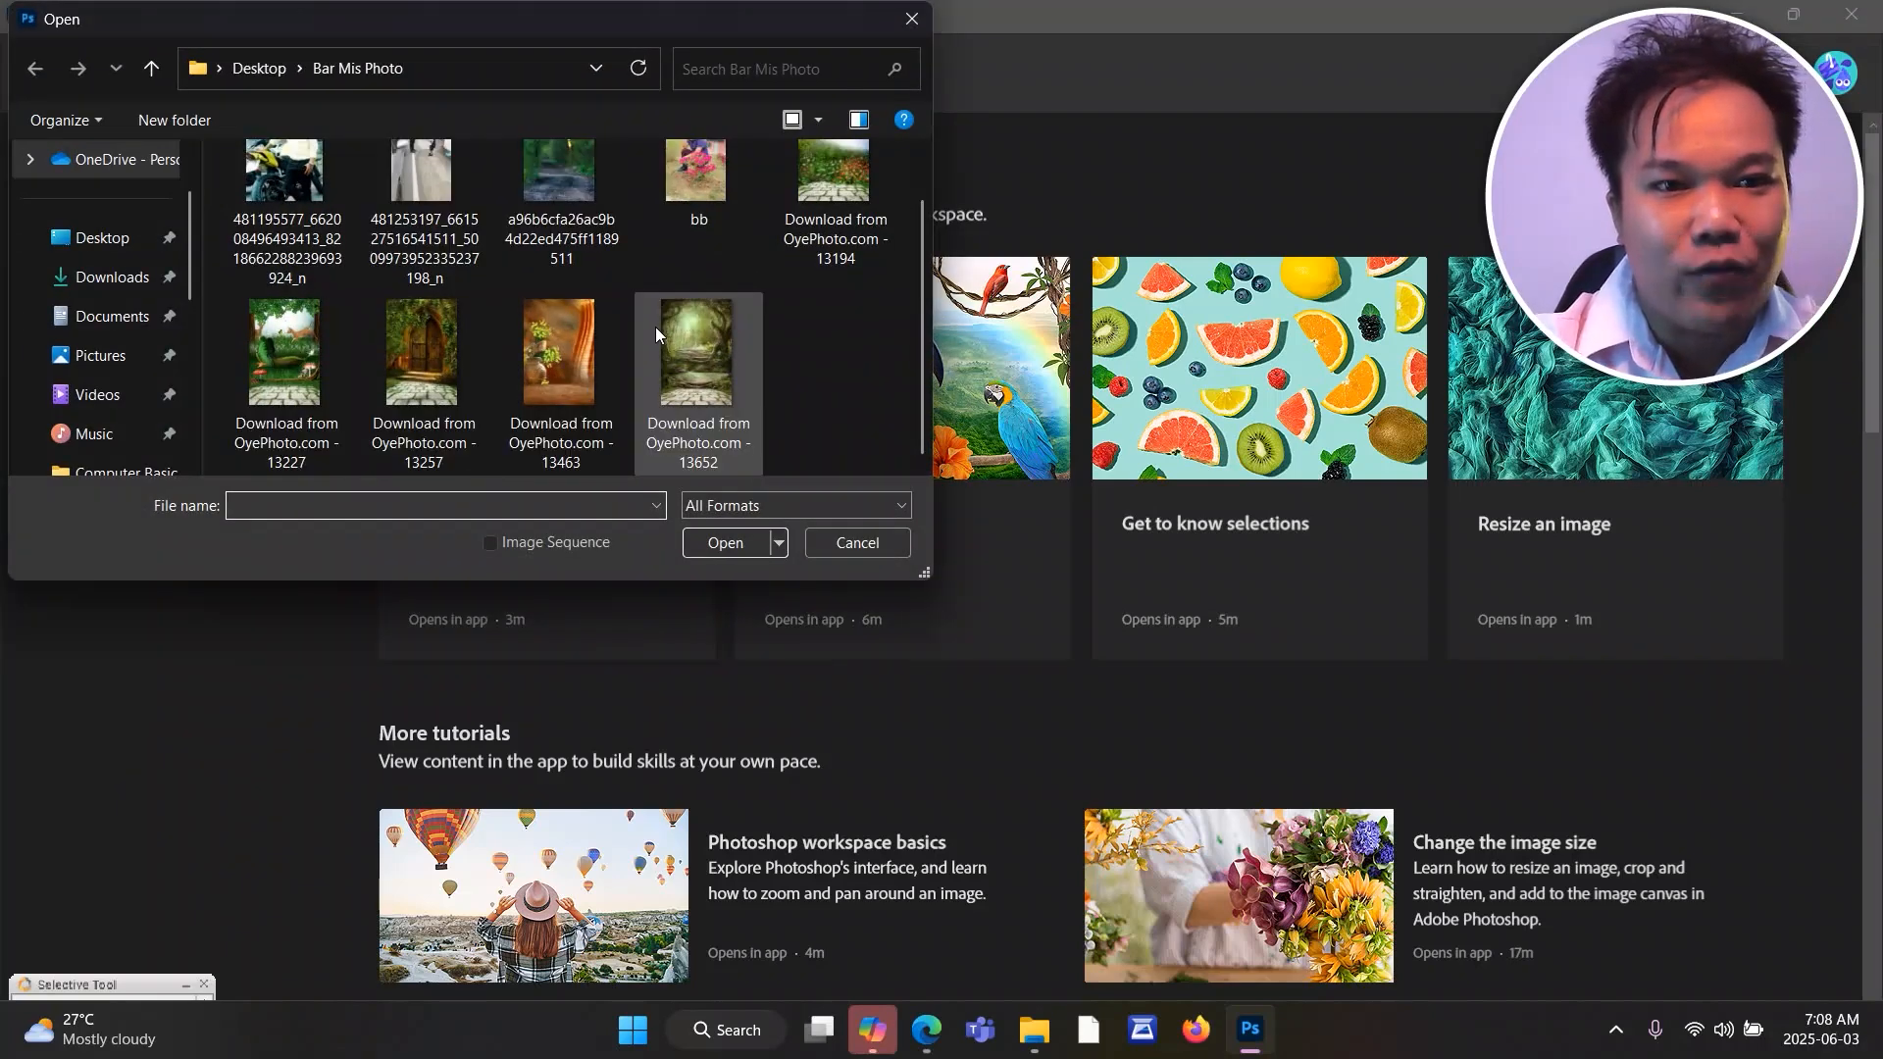
scroll(655, 327, up, 1)
double_click(437, 221)
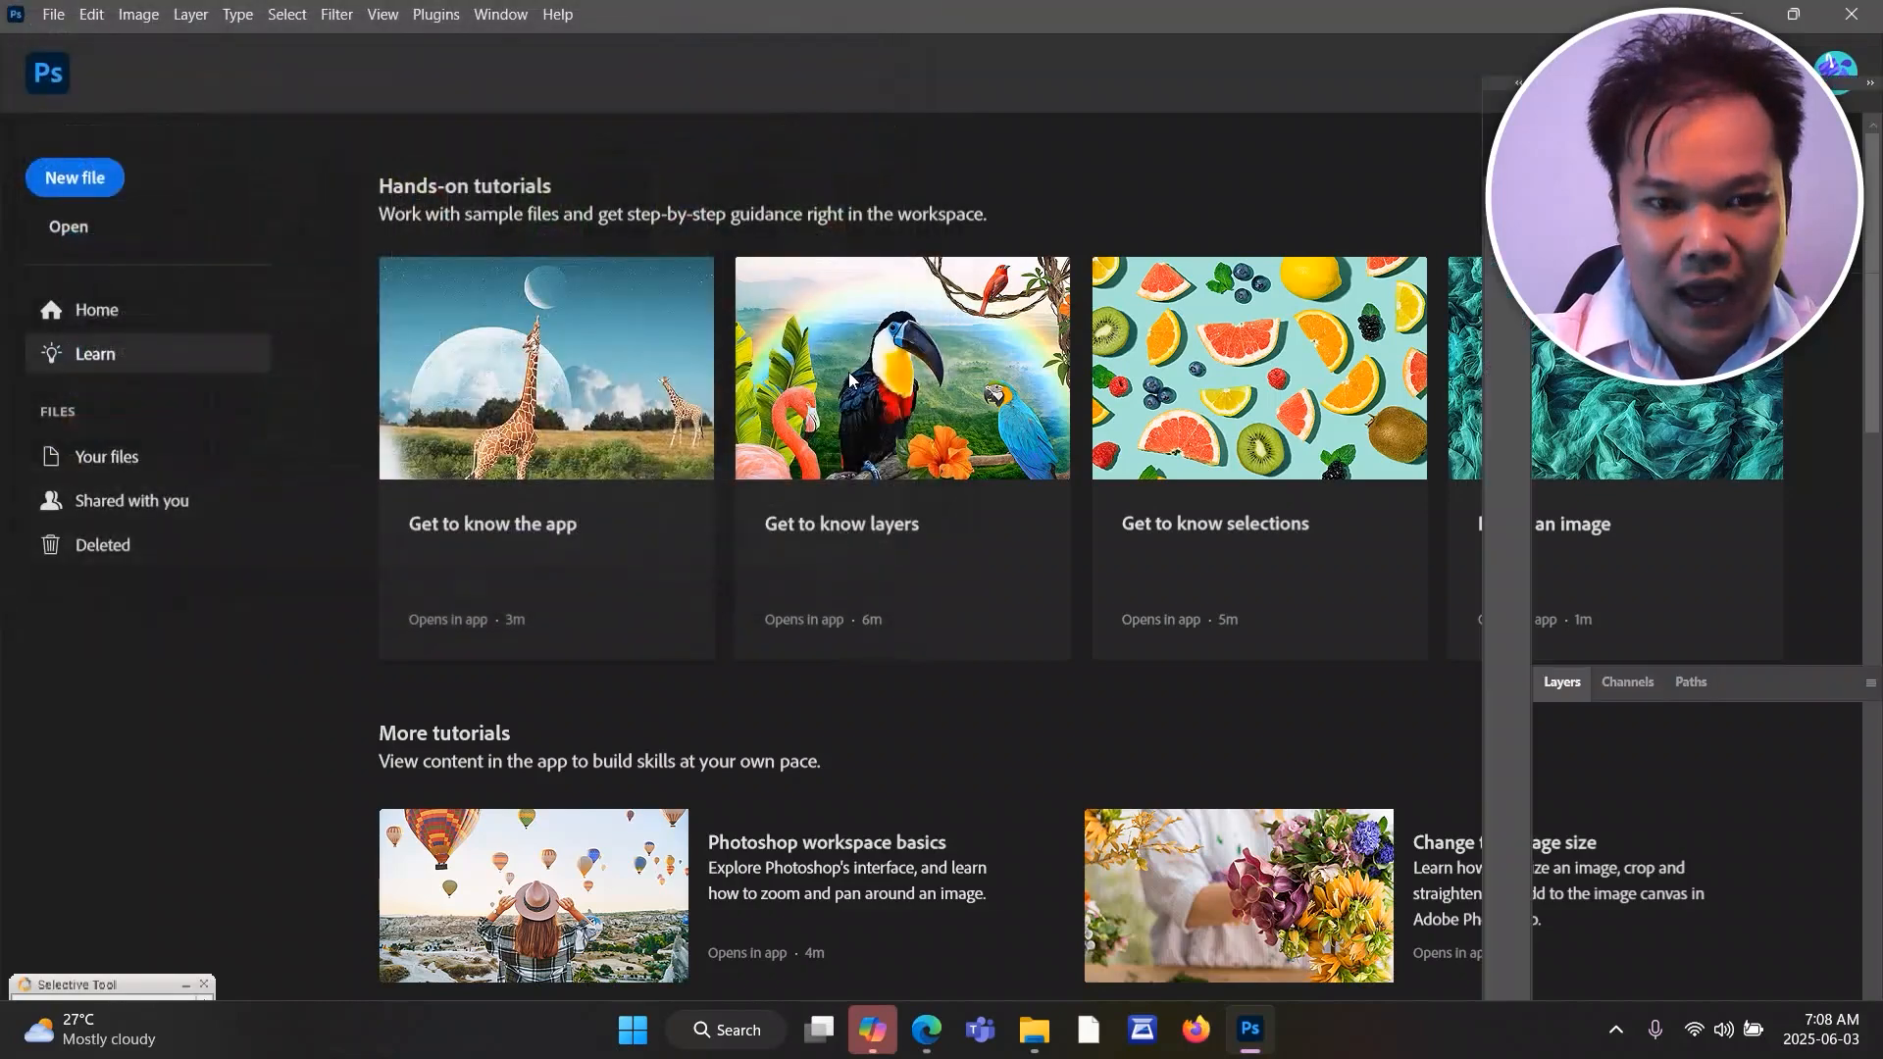
scroll(779, 505, up, 4)
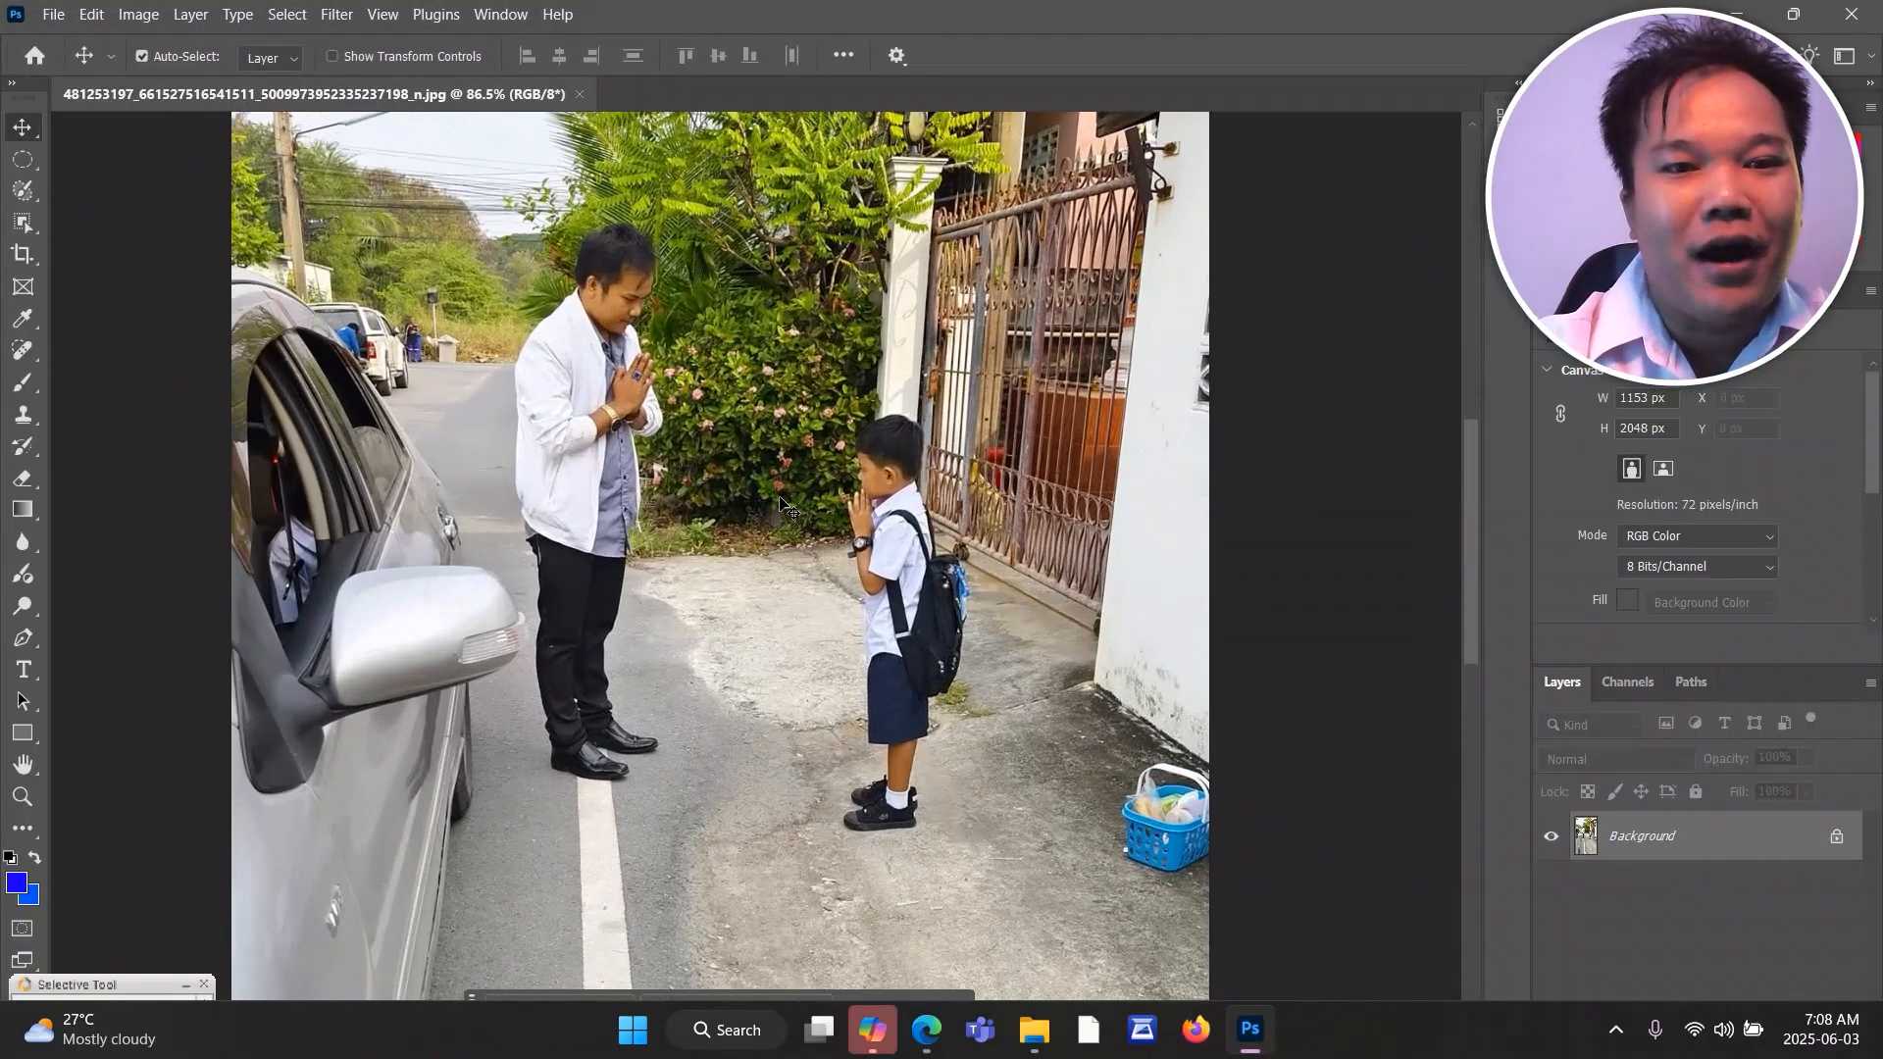
scroll(779, 498, up, 2)
drag(1470, 522, 1447, 467)
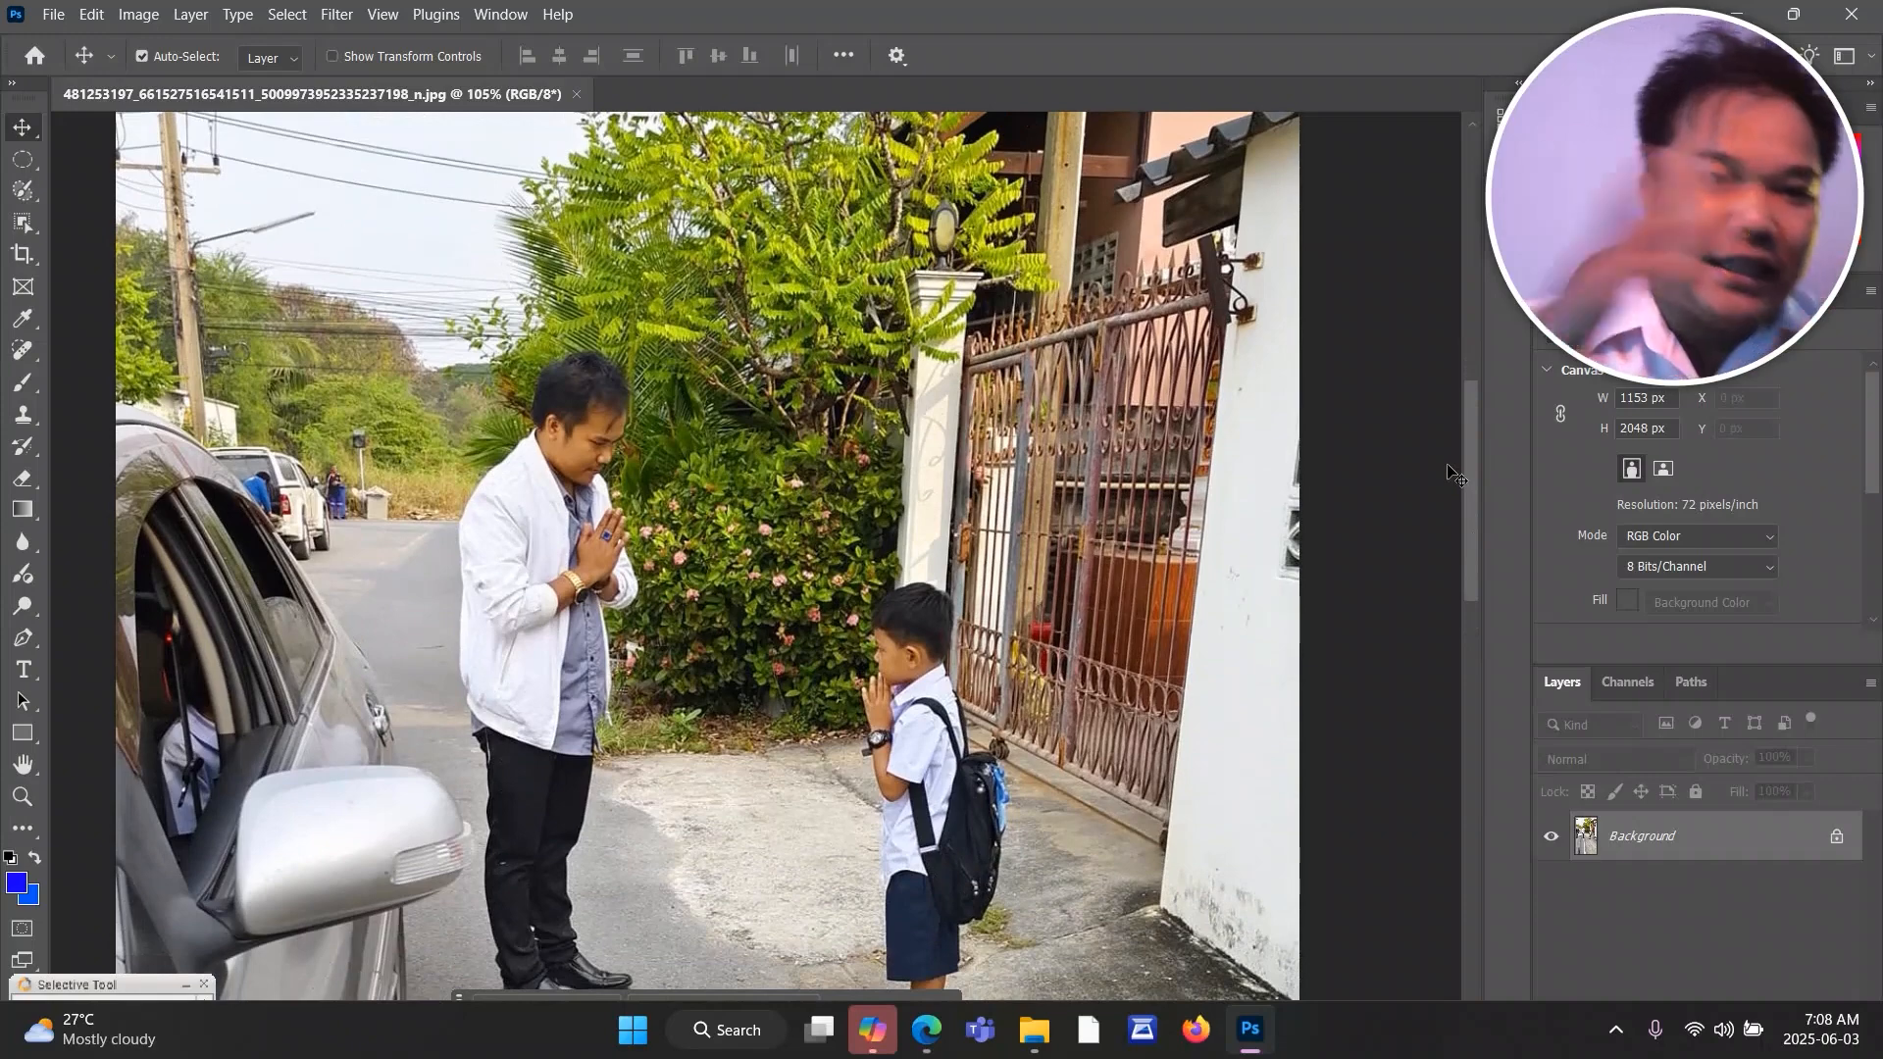
scroll(1340, 496, down, 2)
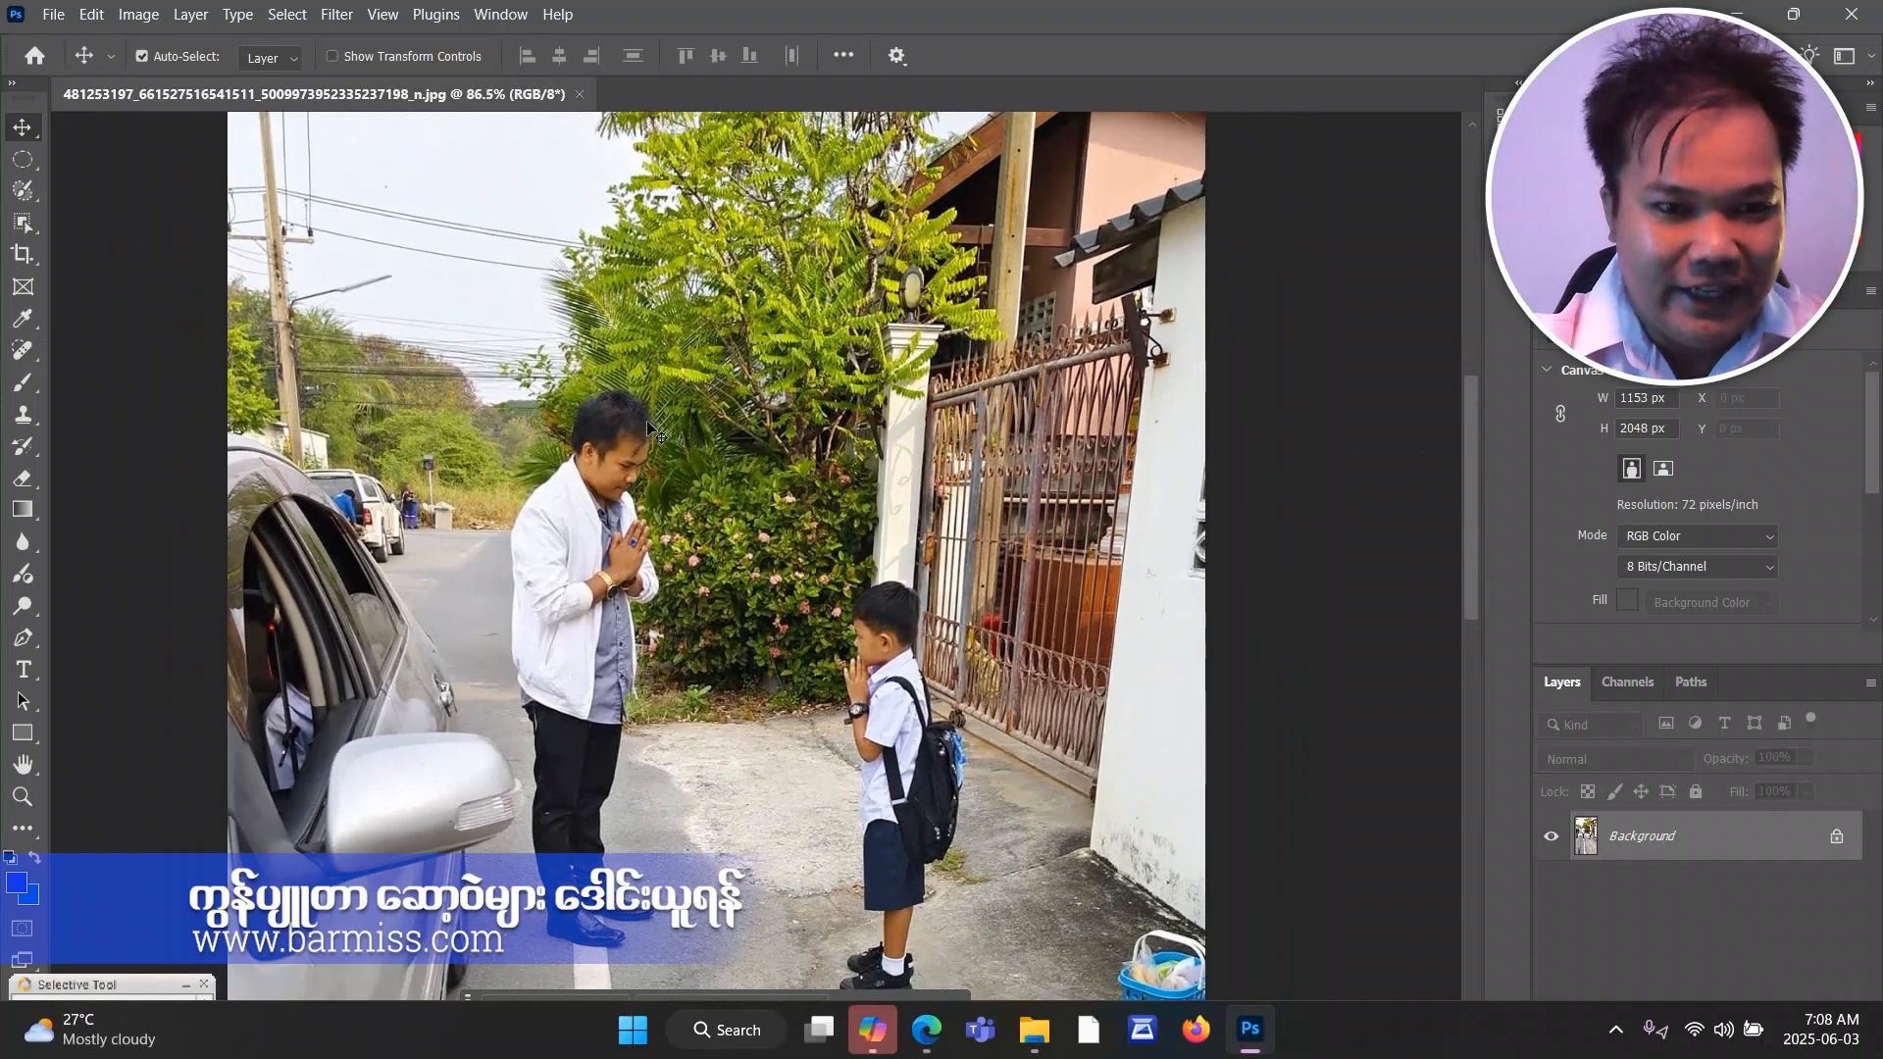
scroll(578, 560, up, 5)
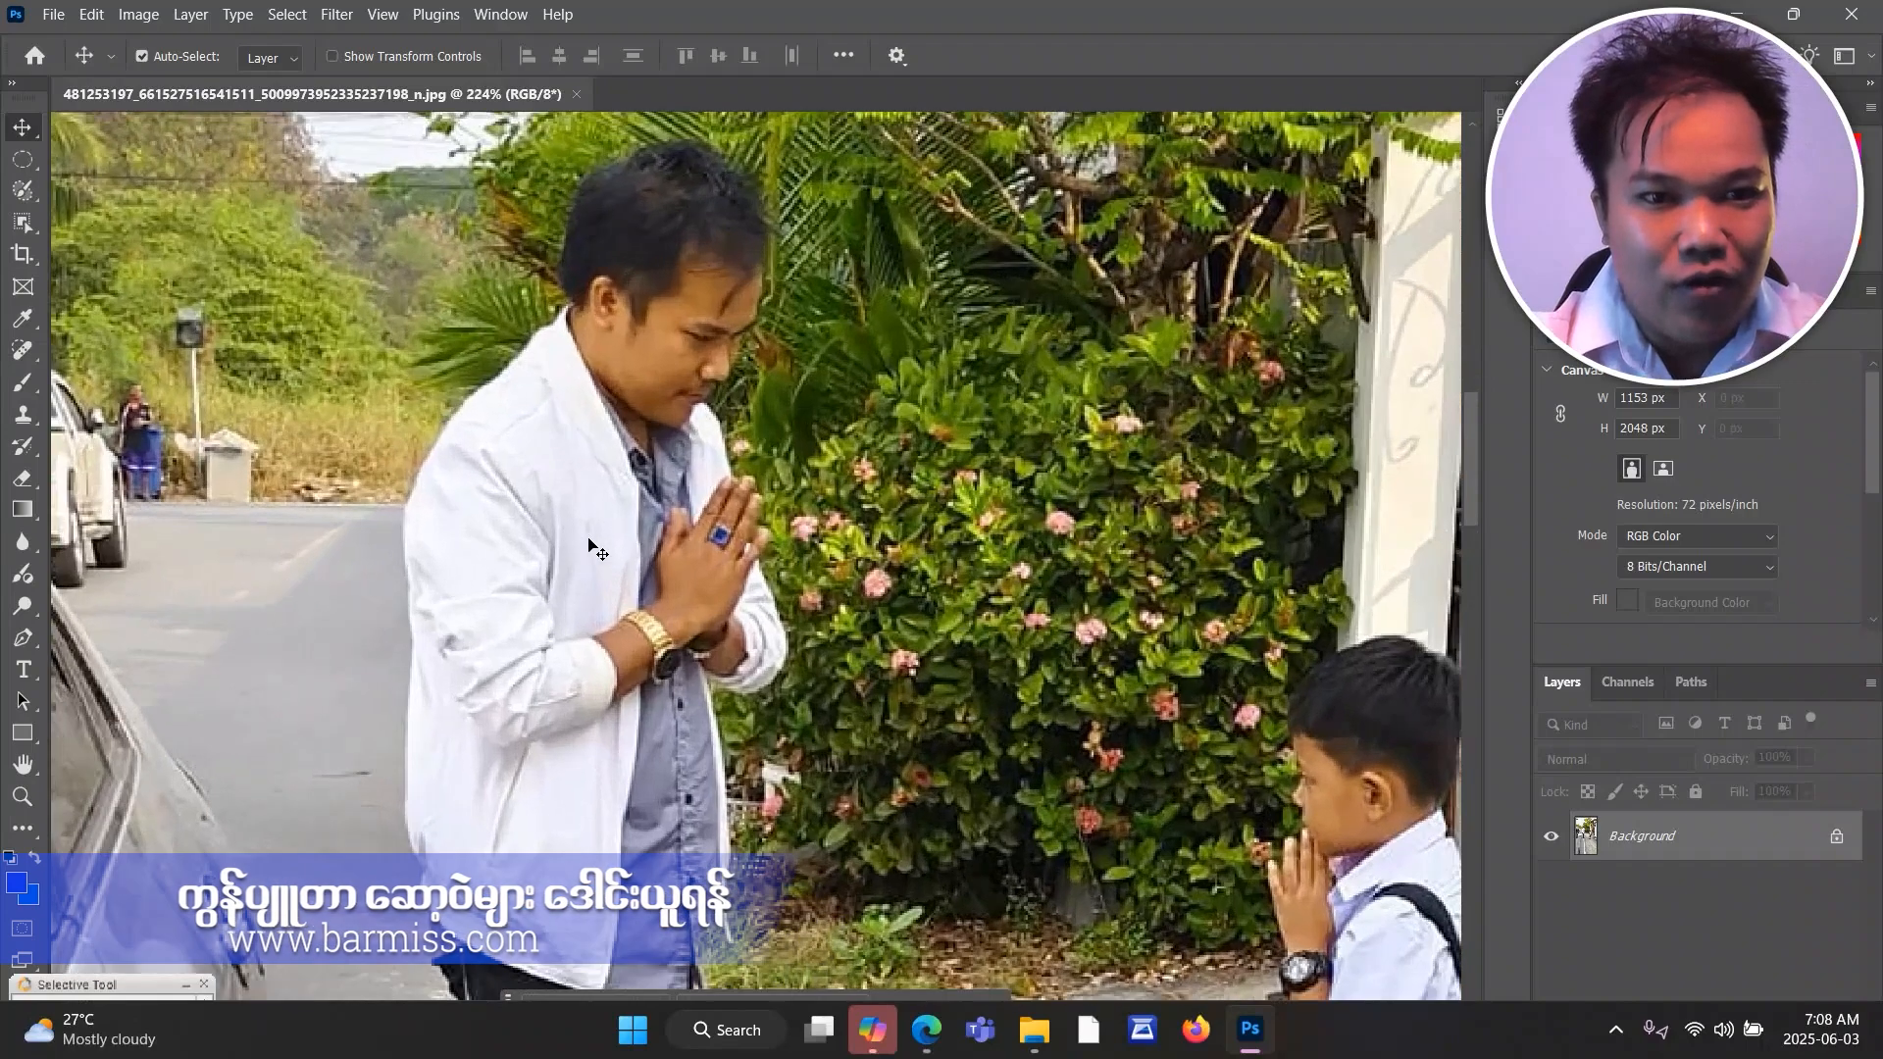
drag(1472, 456, 1452, 549)
scroll(1112, 457, down, 5)
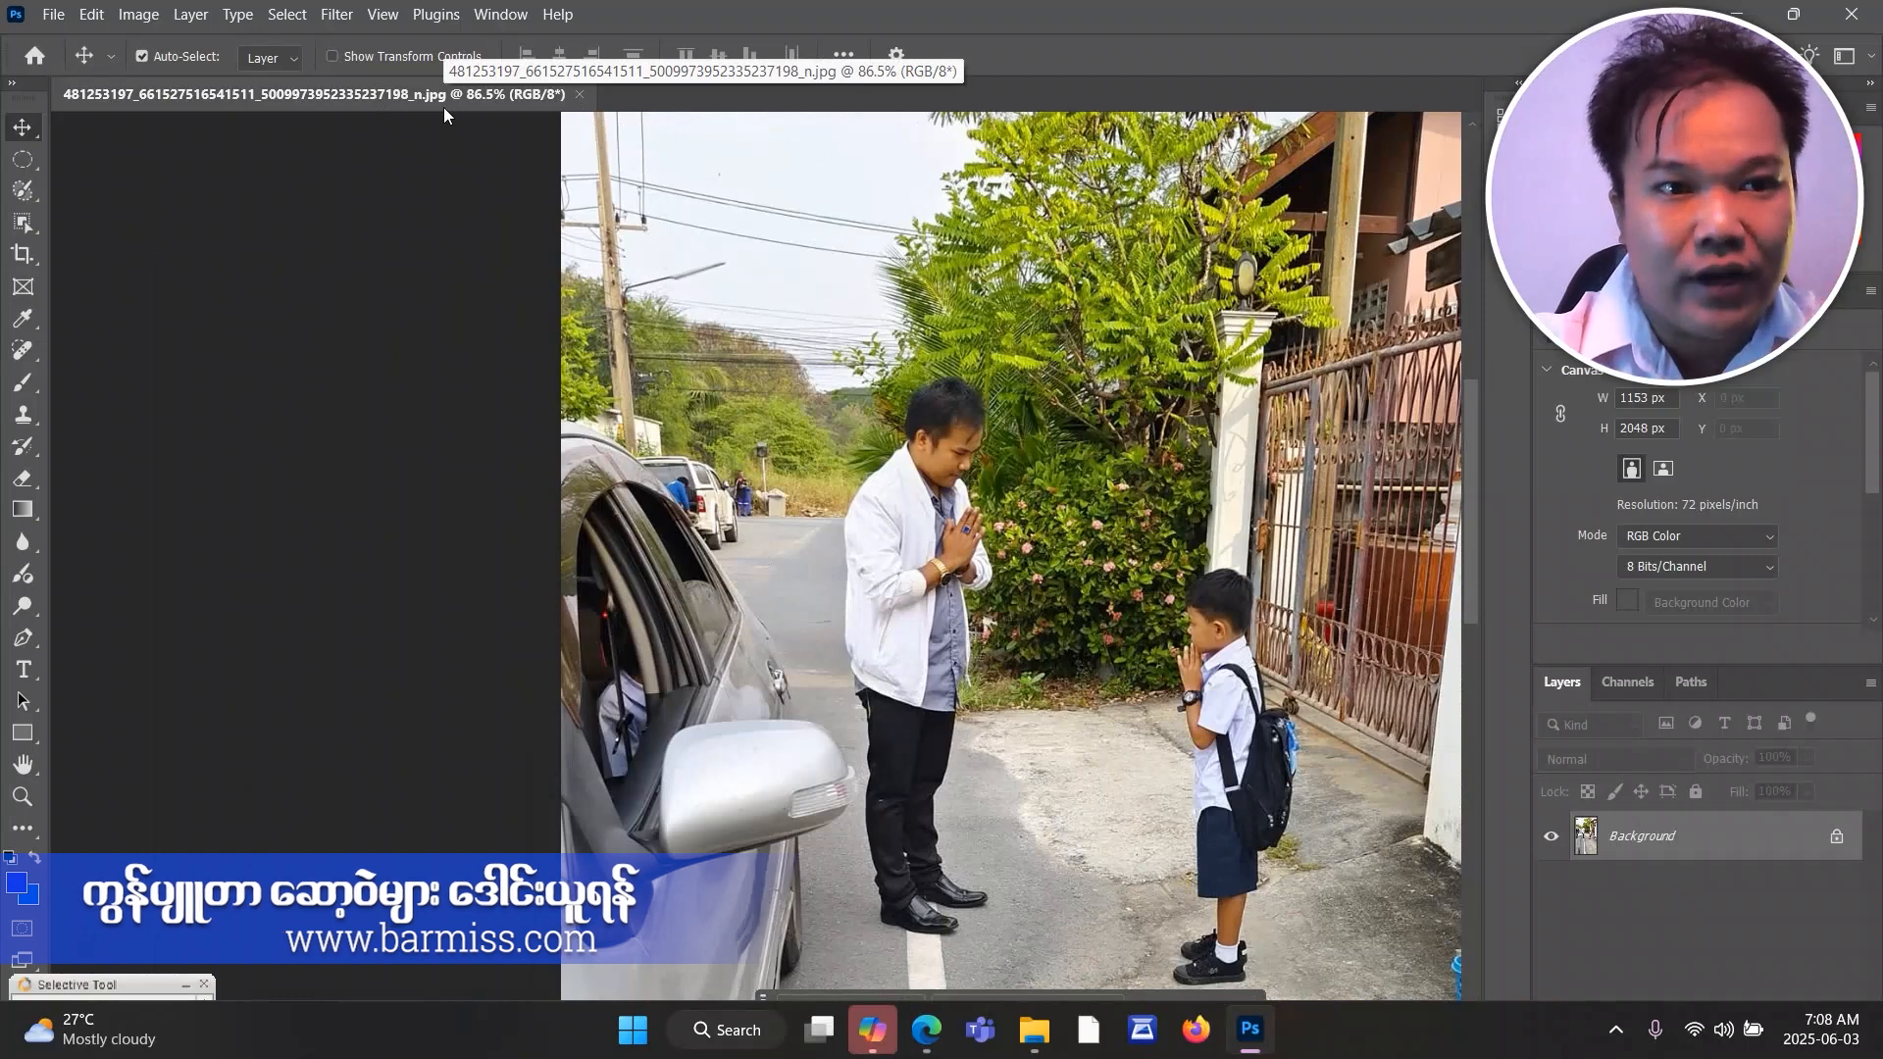
Open the forest path image a96b6cfa26ac9b4d22ed475ff1189511 as a second document.
click(51, 16)
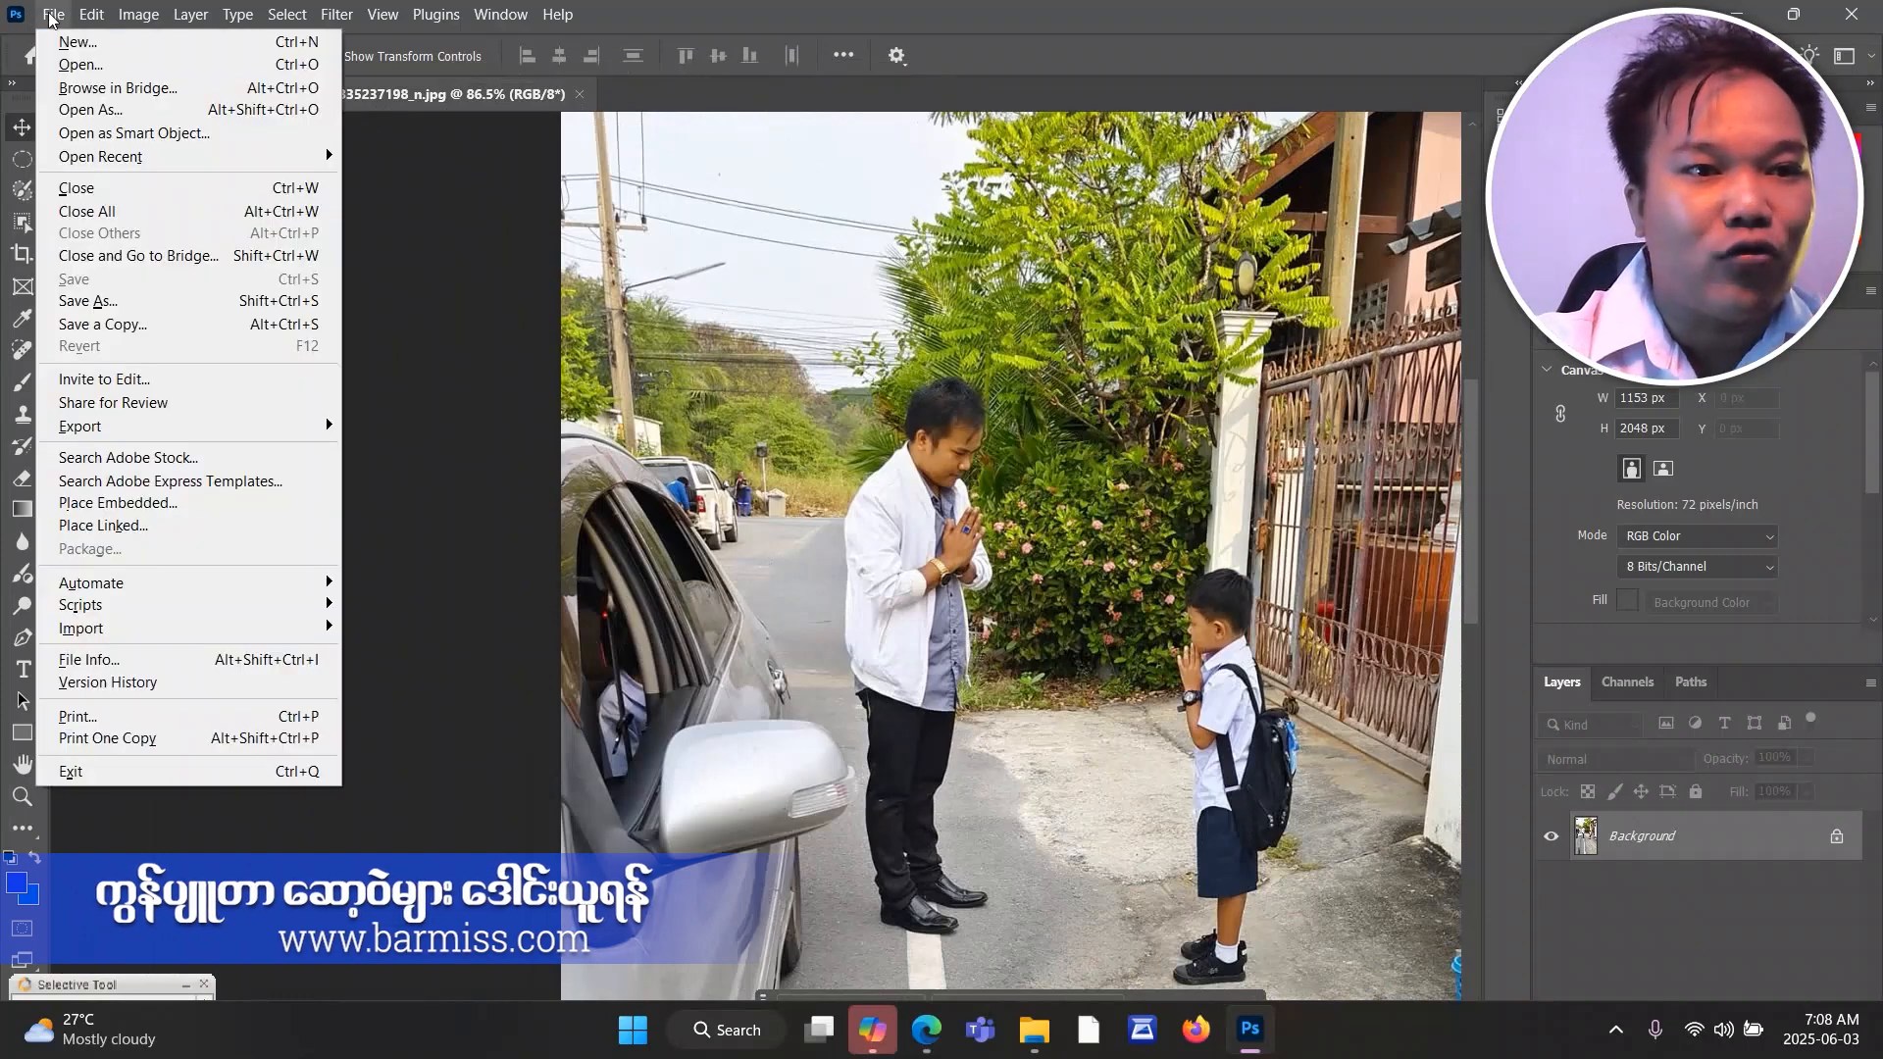
click(73, 65)
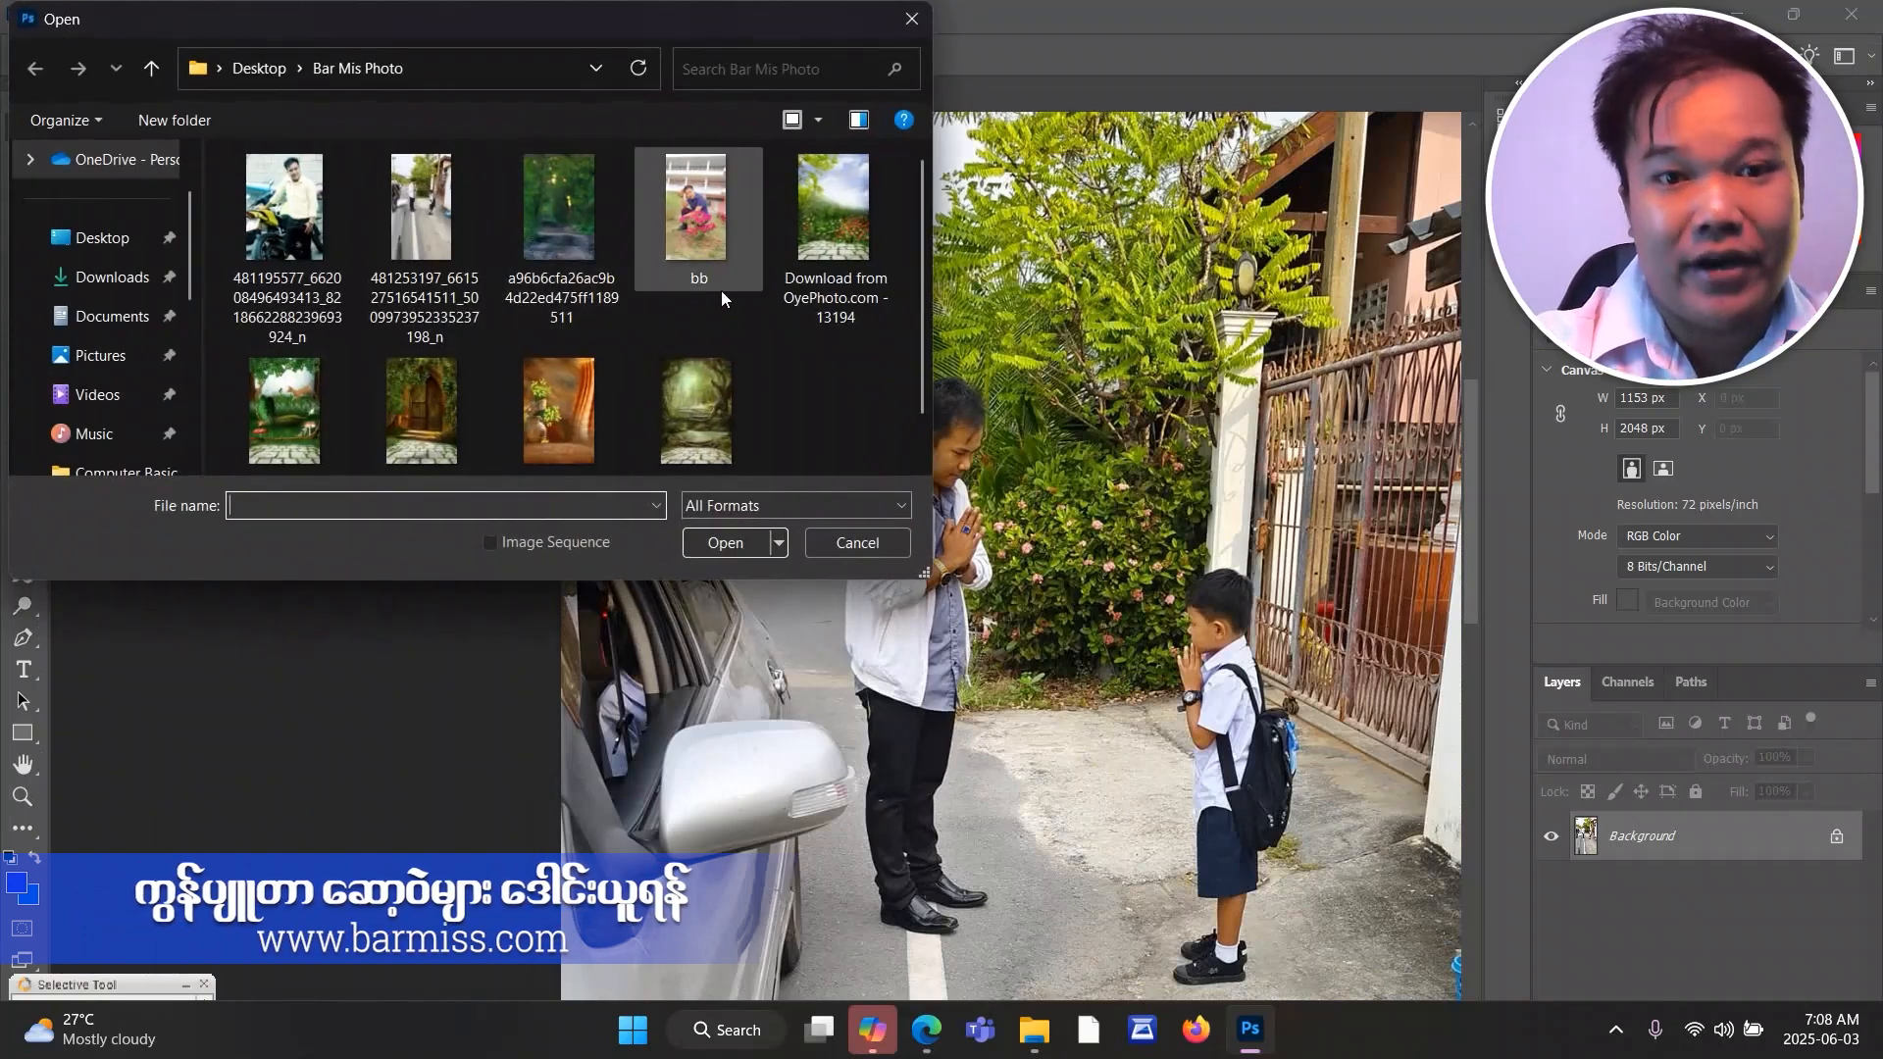
double_click(591, 226)
scroll(871, 588, up, 3)
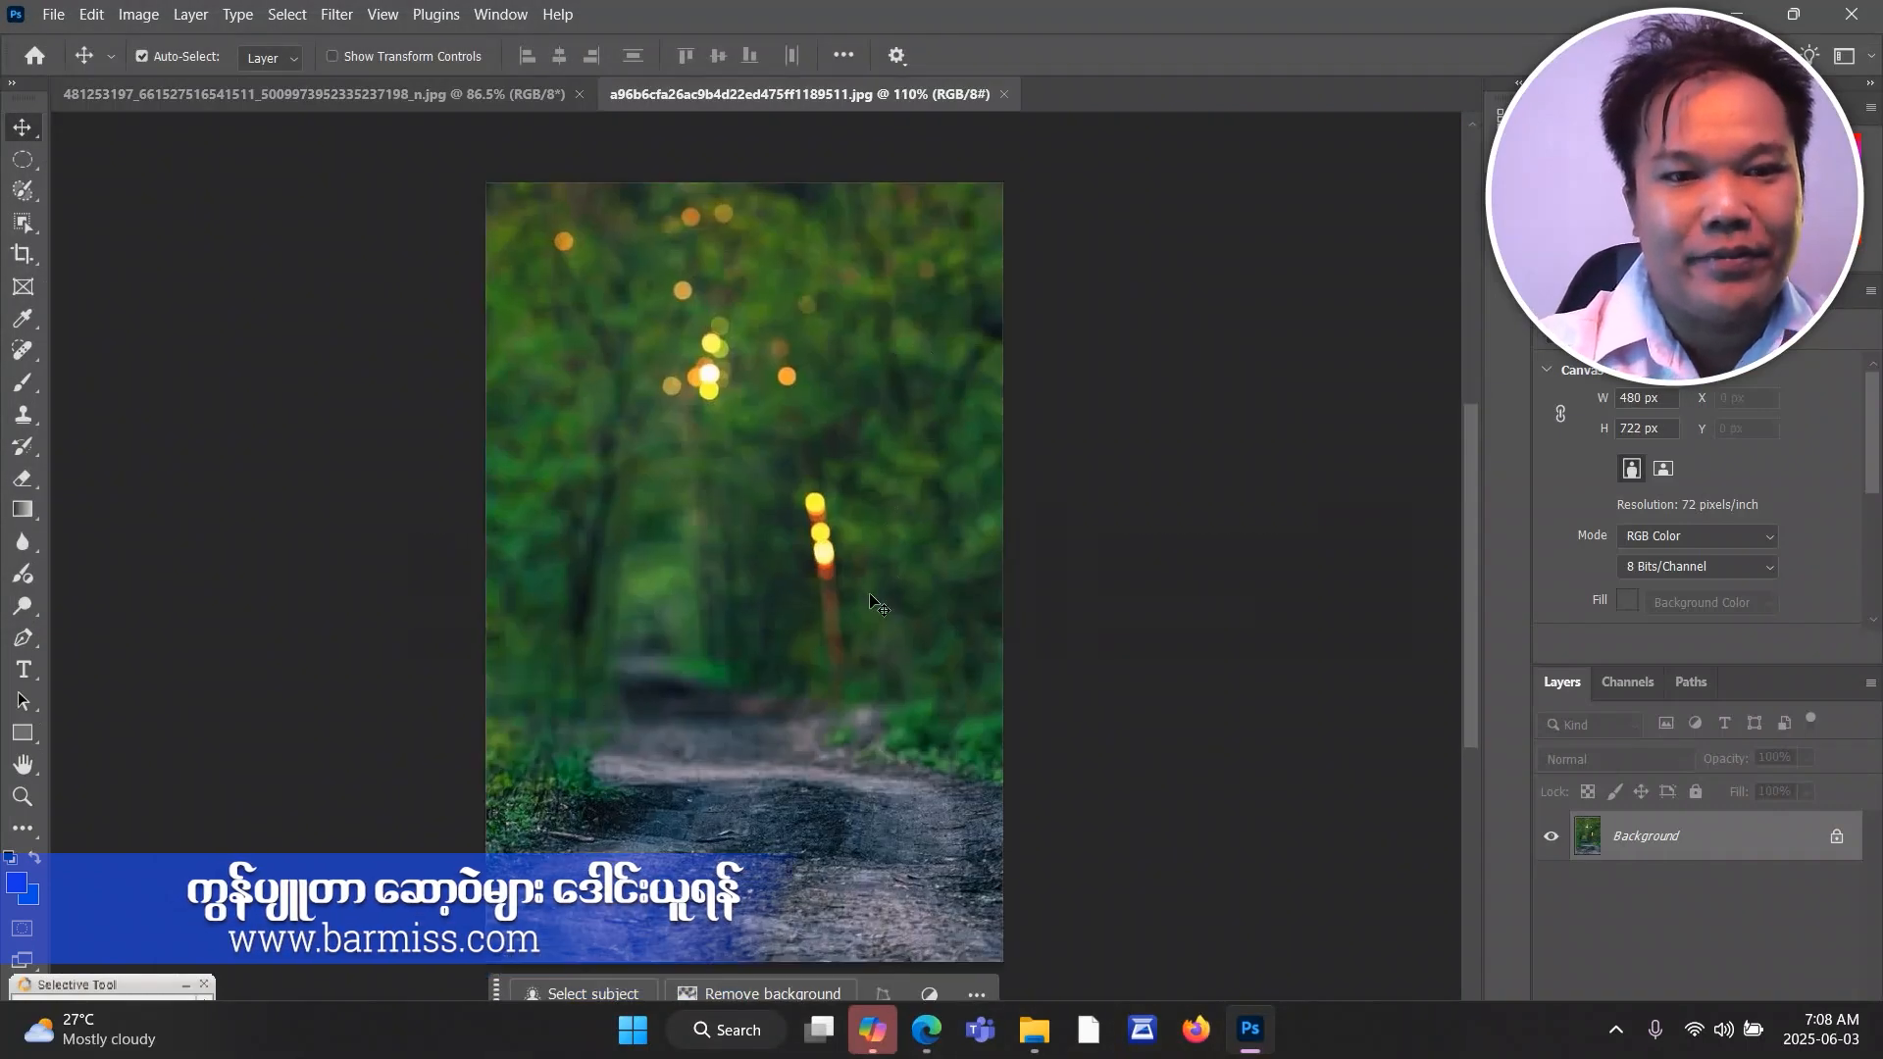
scroll(871, 603, down, 3)
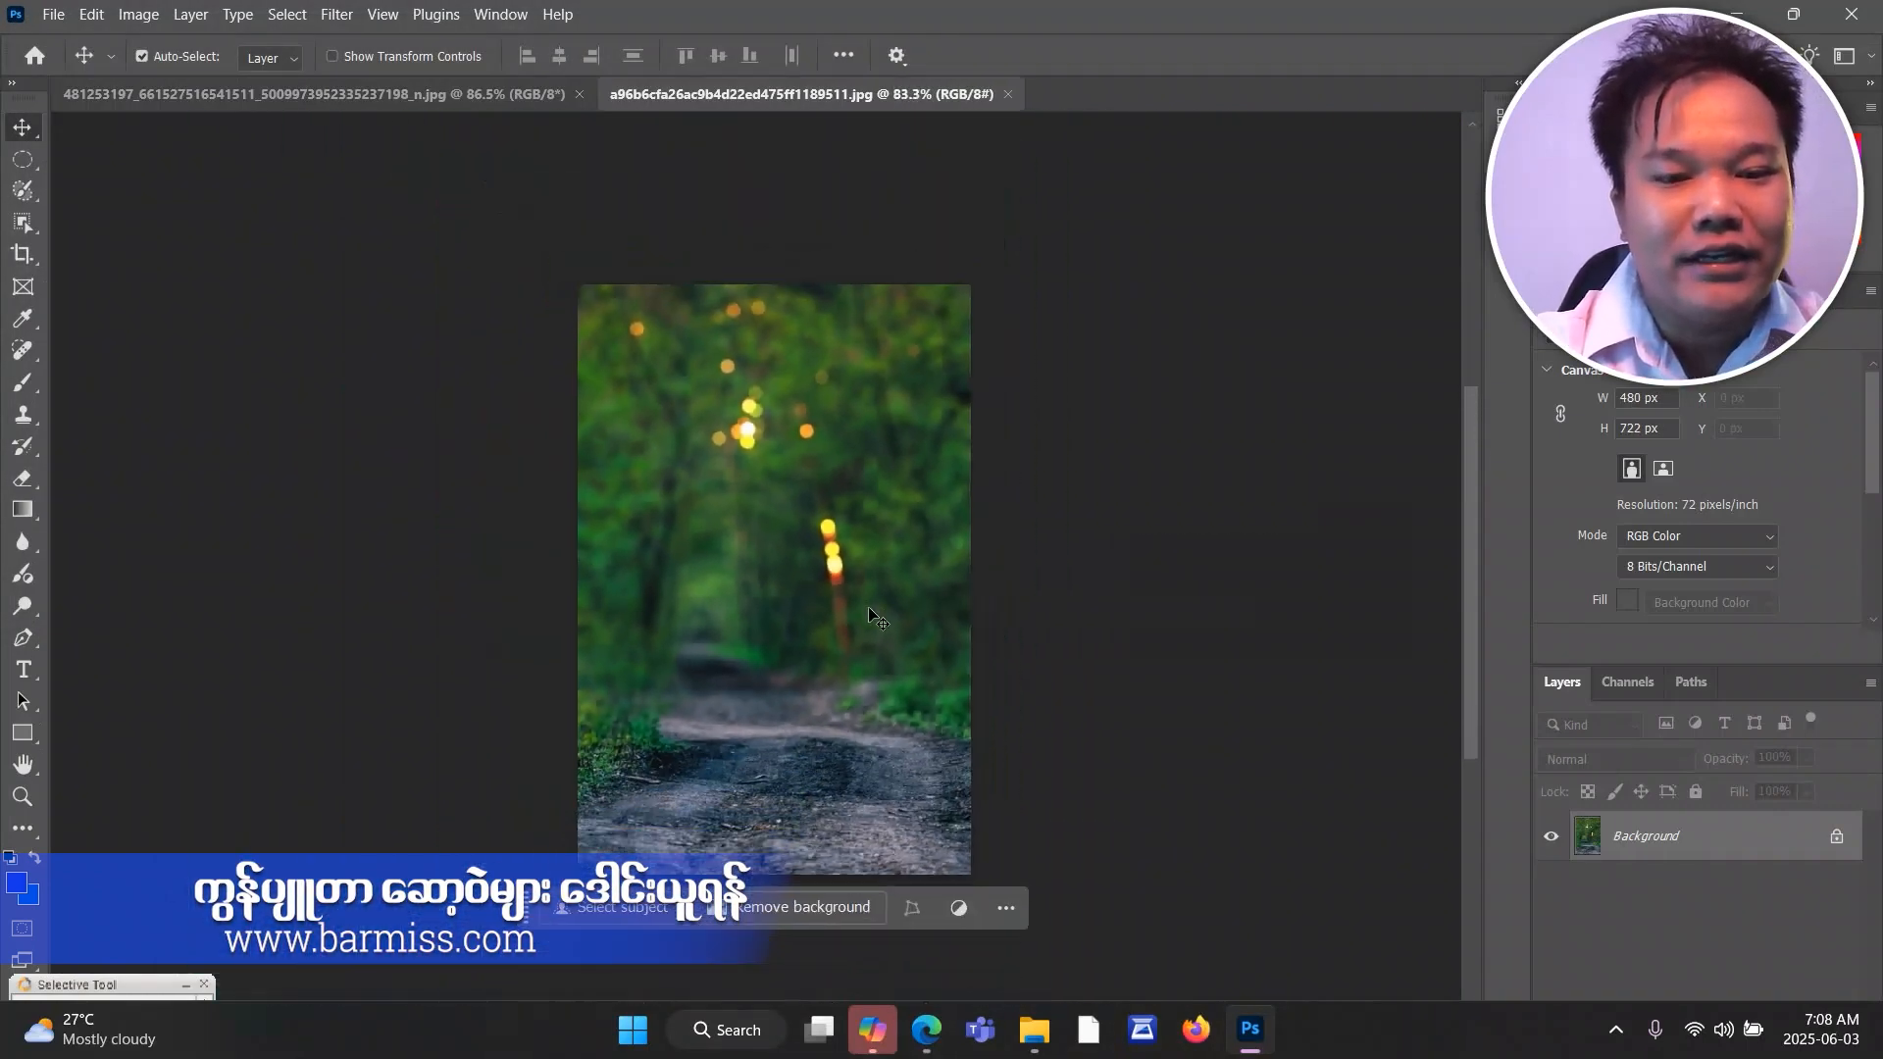
scroll(873, 613, up, 2)
Return to the street photo and enclose the standing man in a rectangular marquee selection.
click(399, 90)
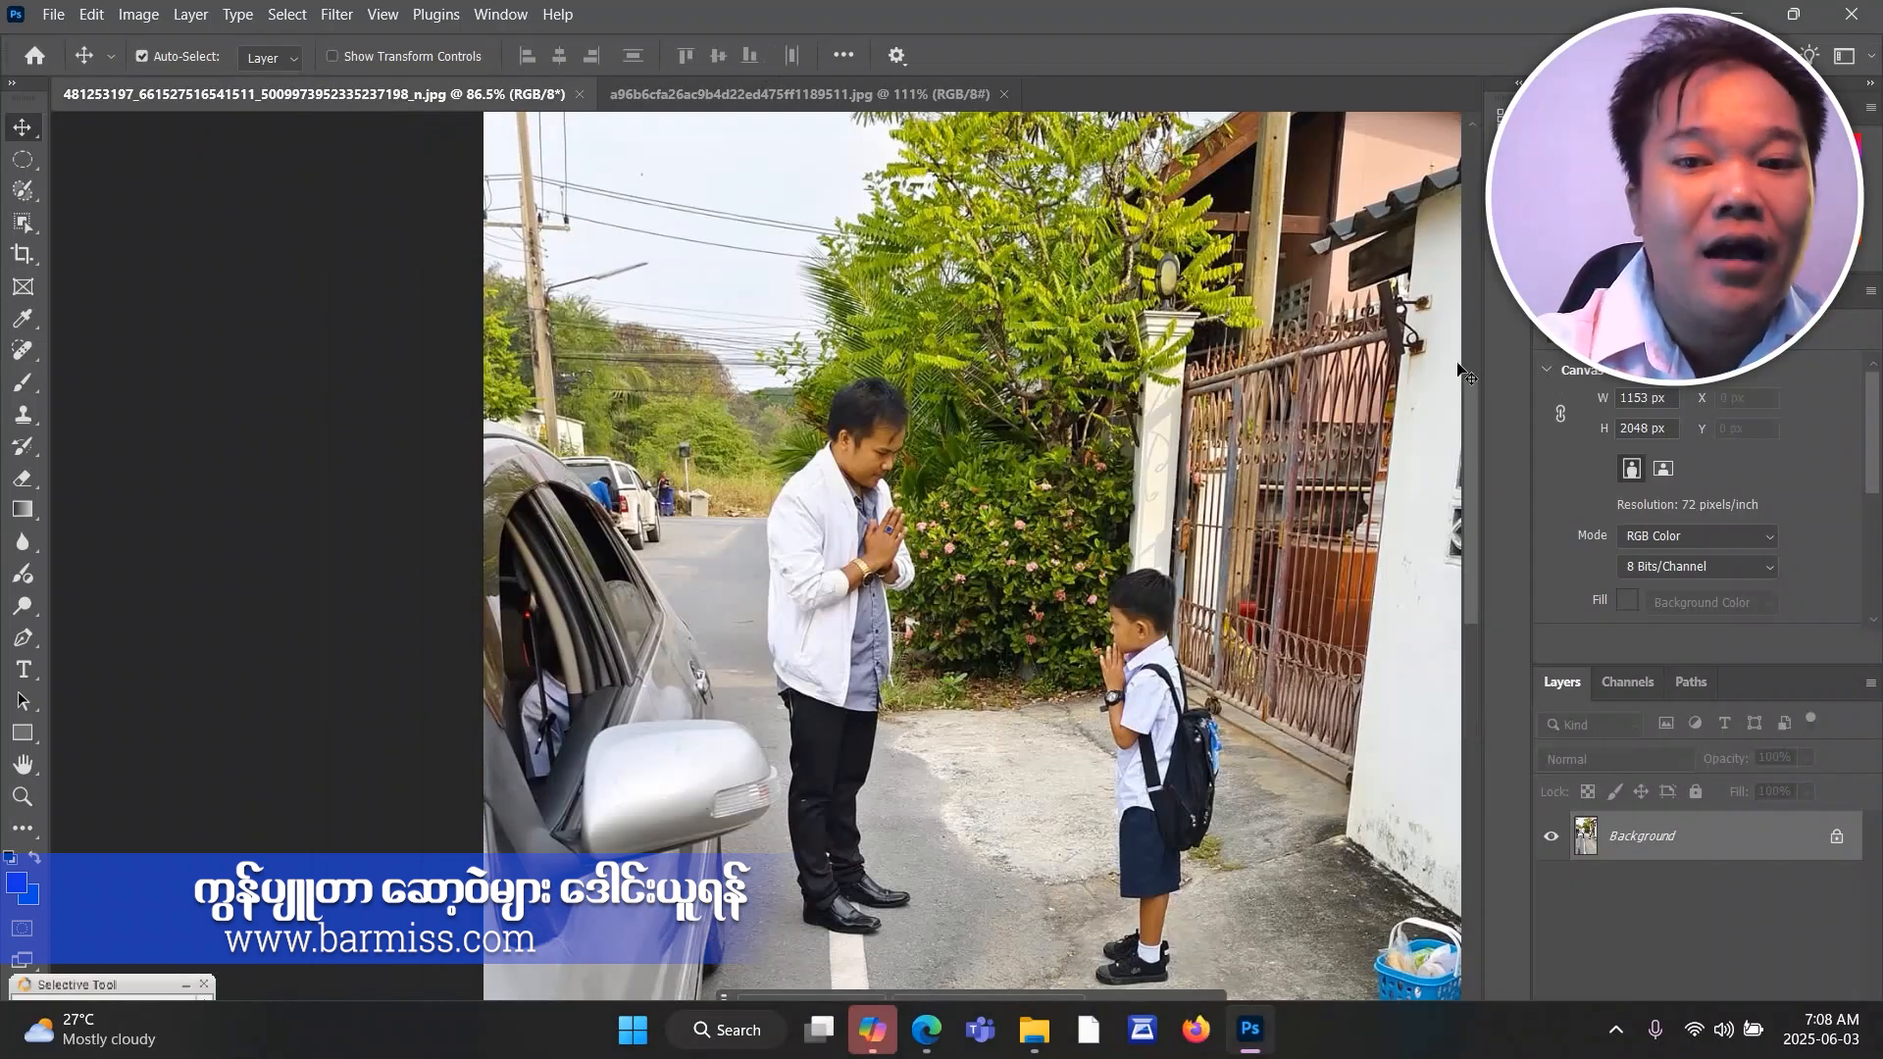
drag(1471, 396, 1468, 421)
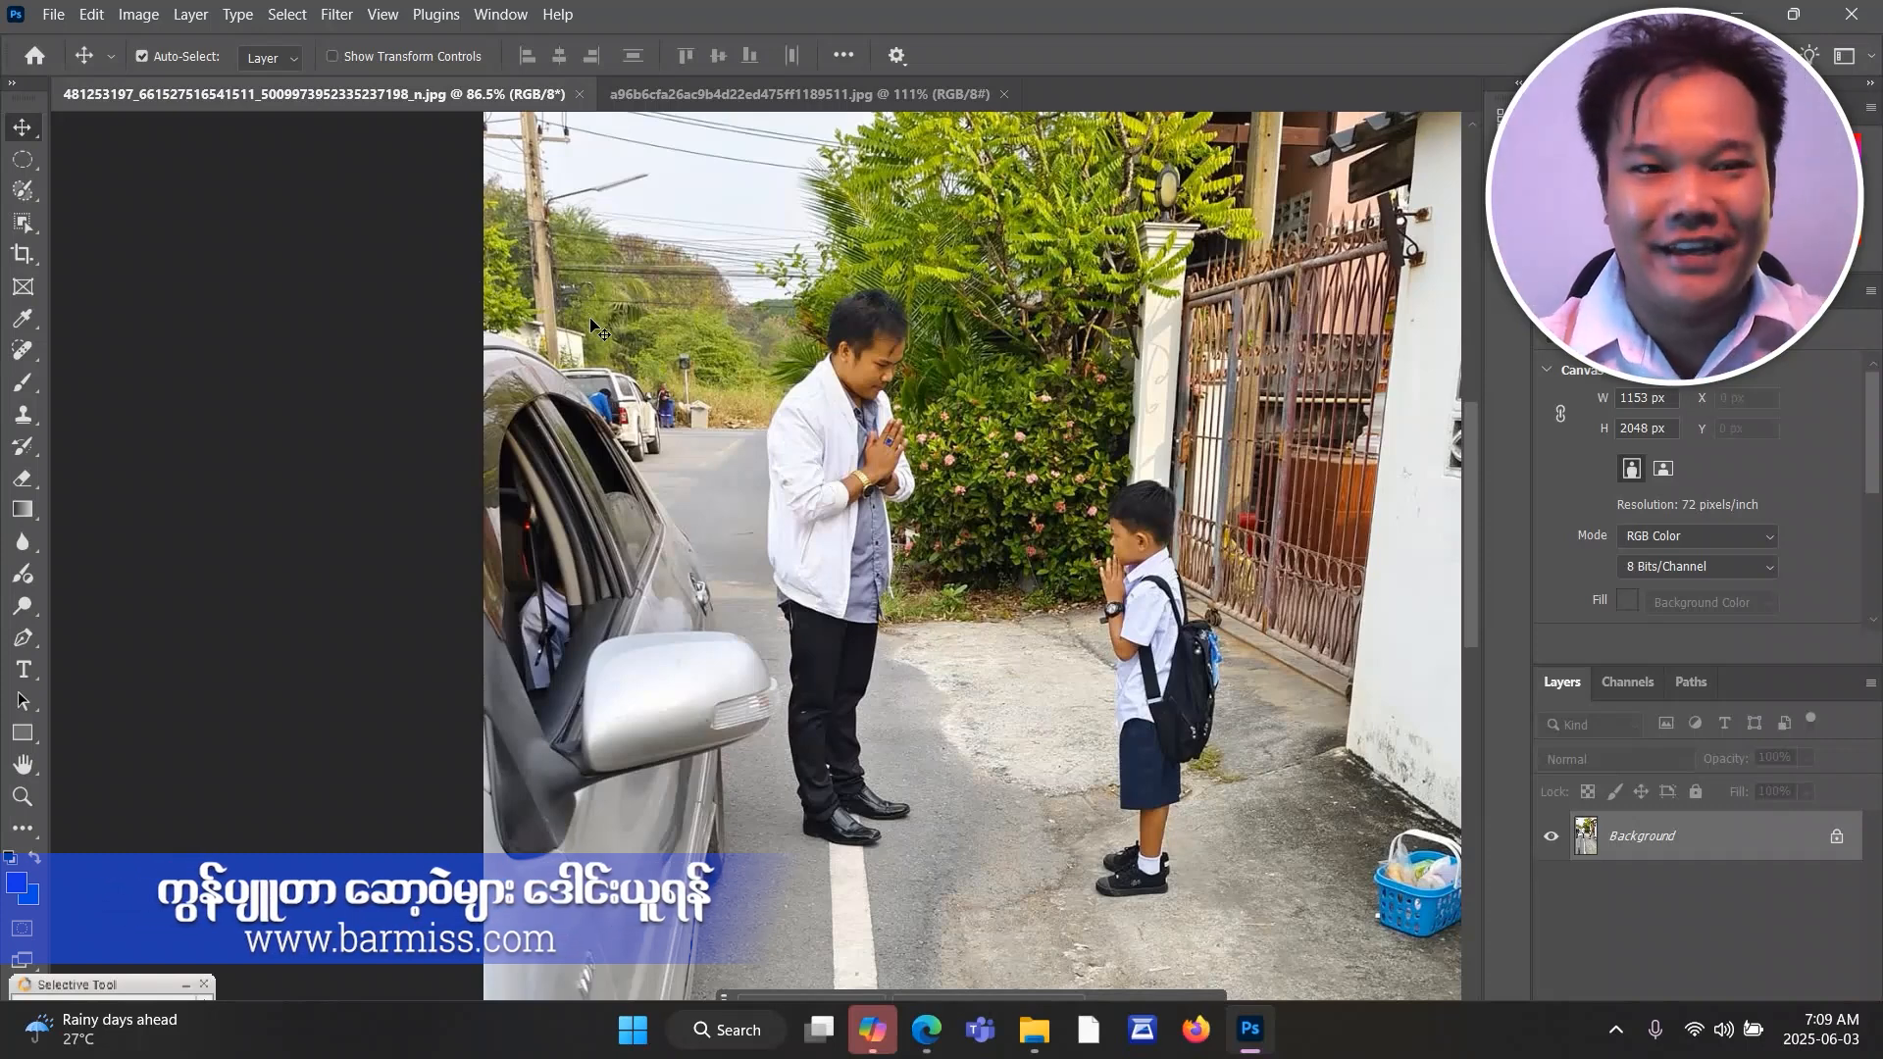
click(32, 171)
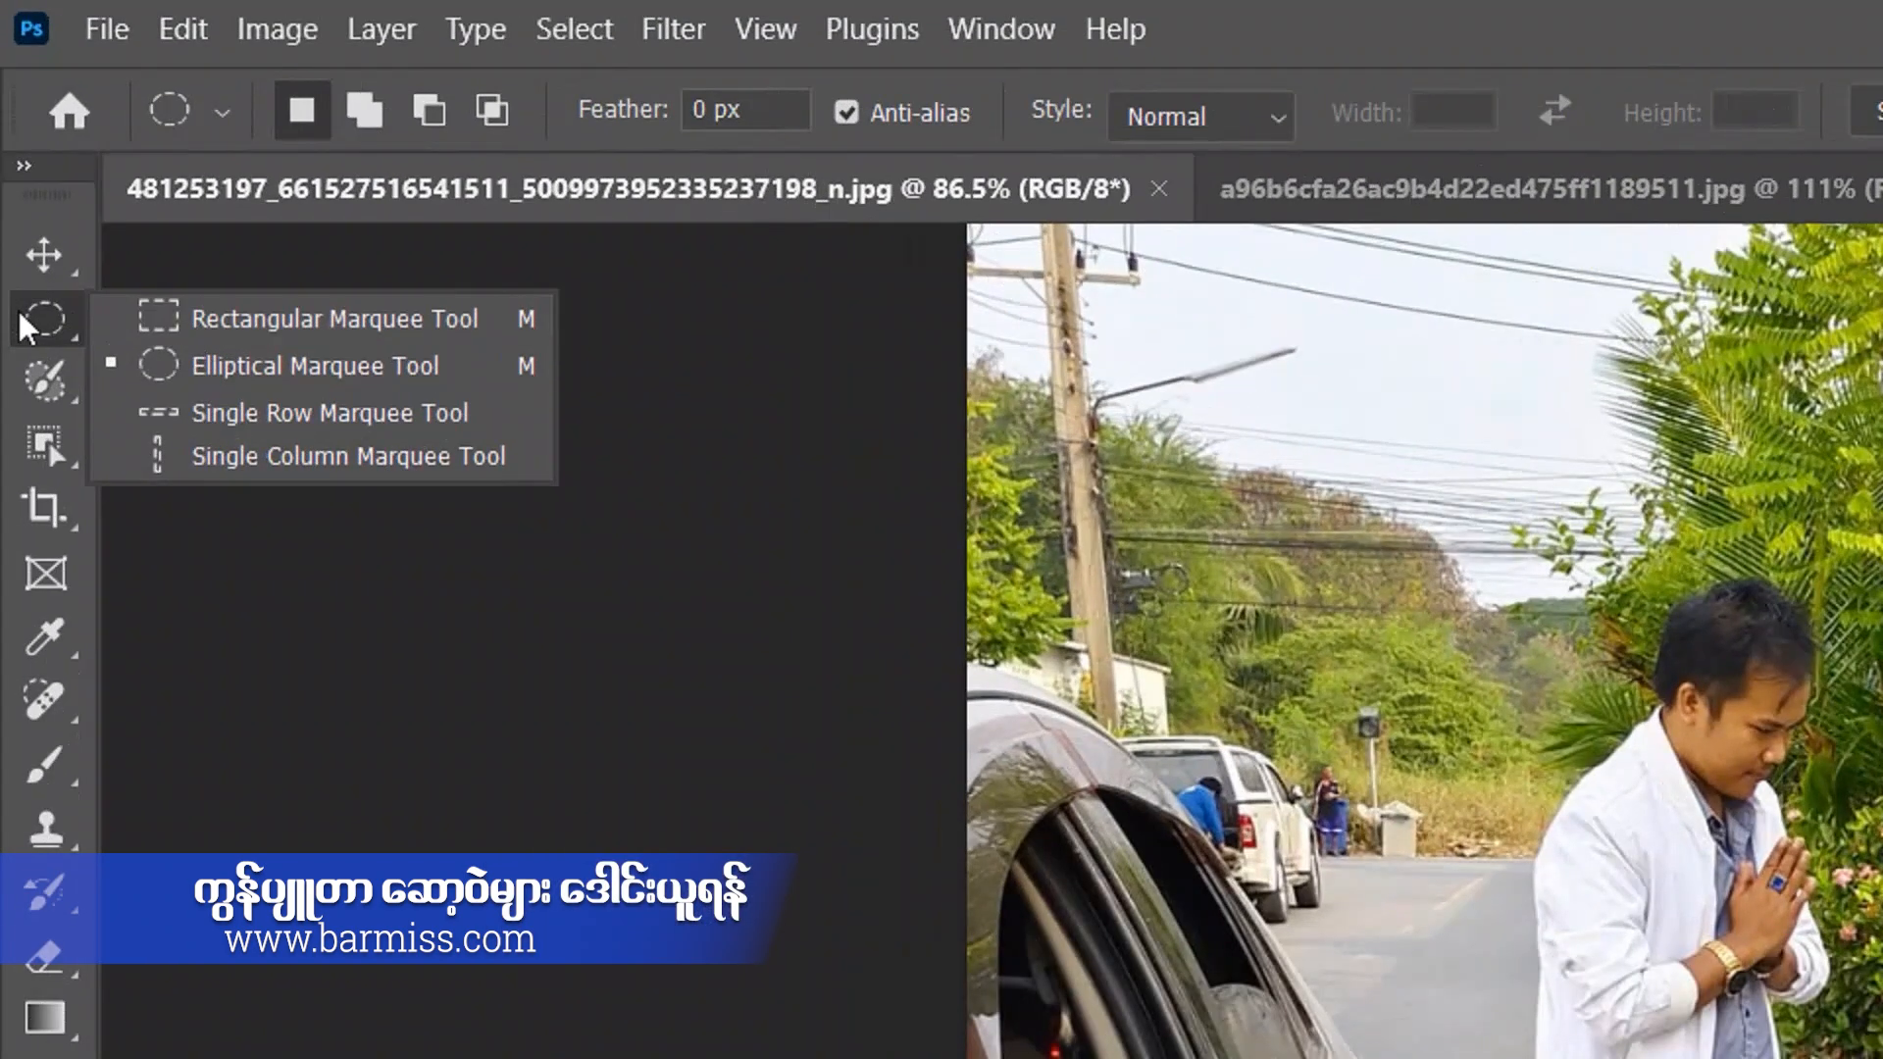
click(152, 326)
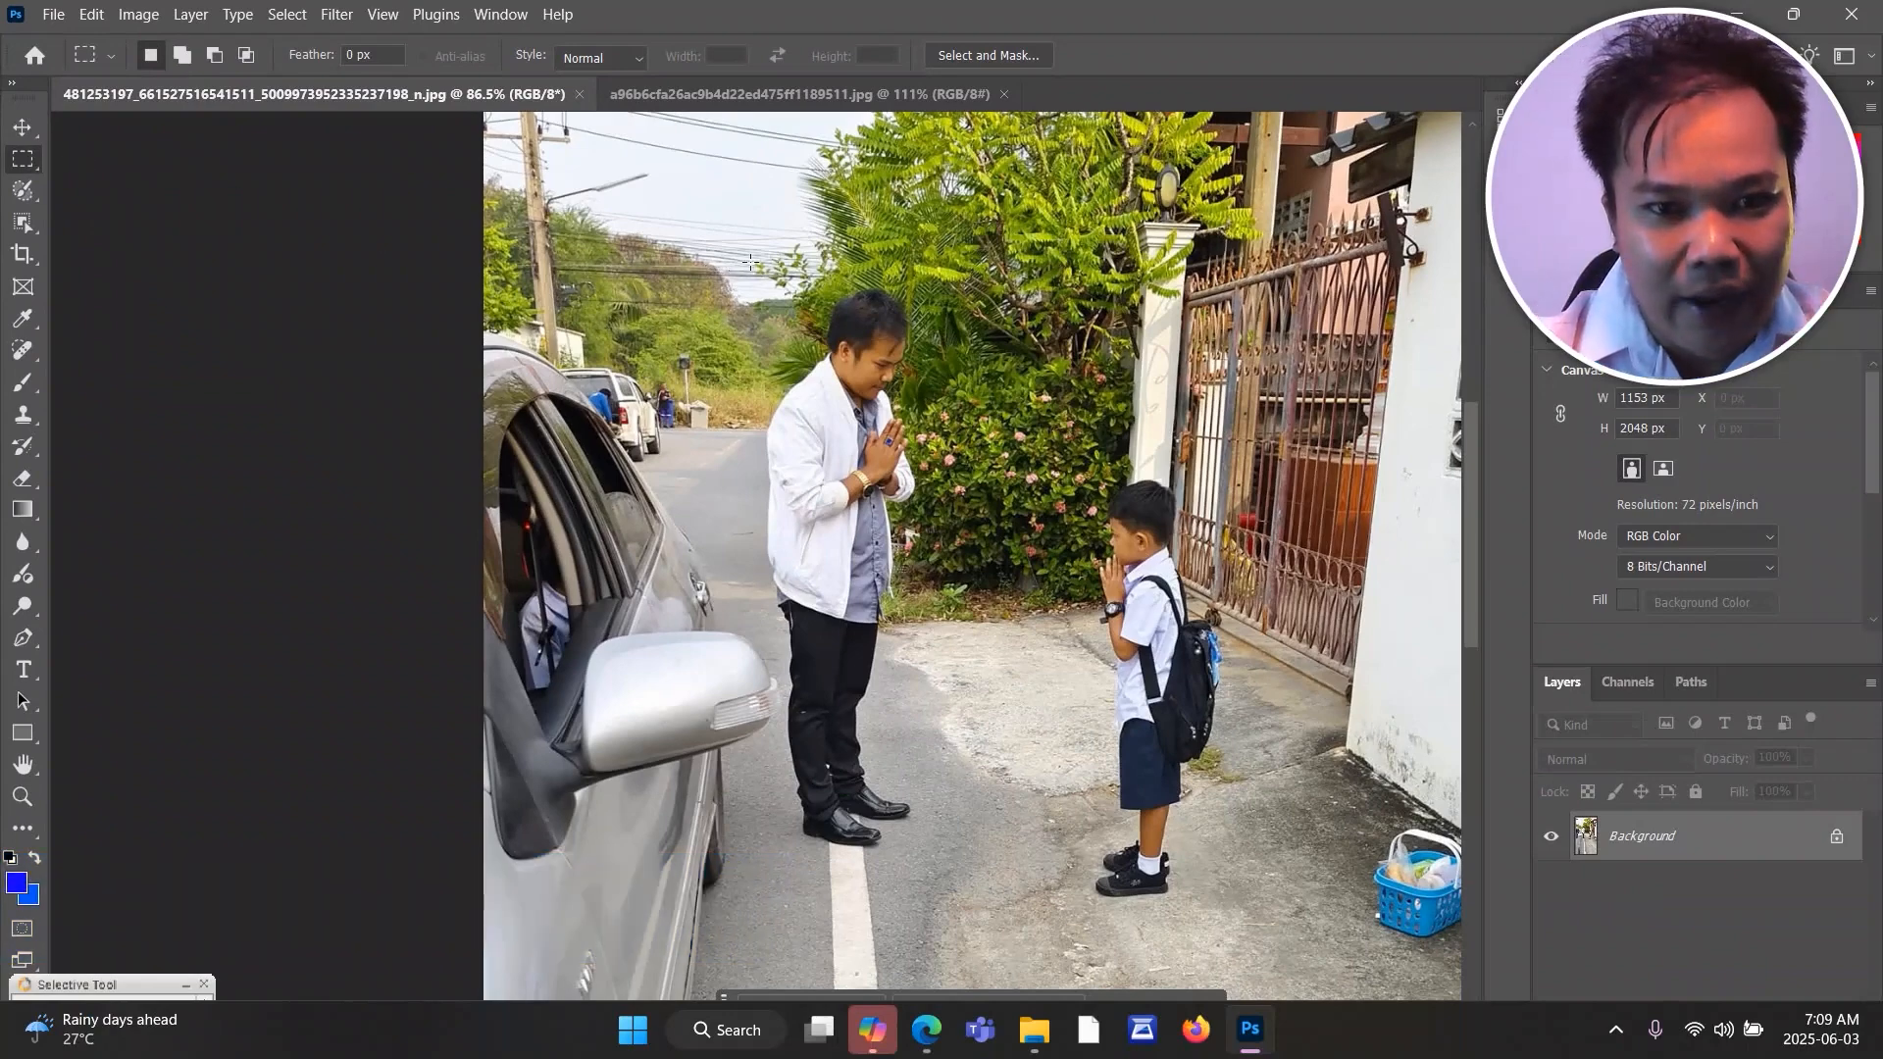
drag(751, 263, 932, 854)
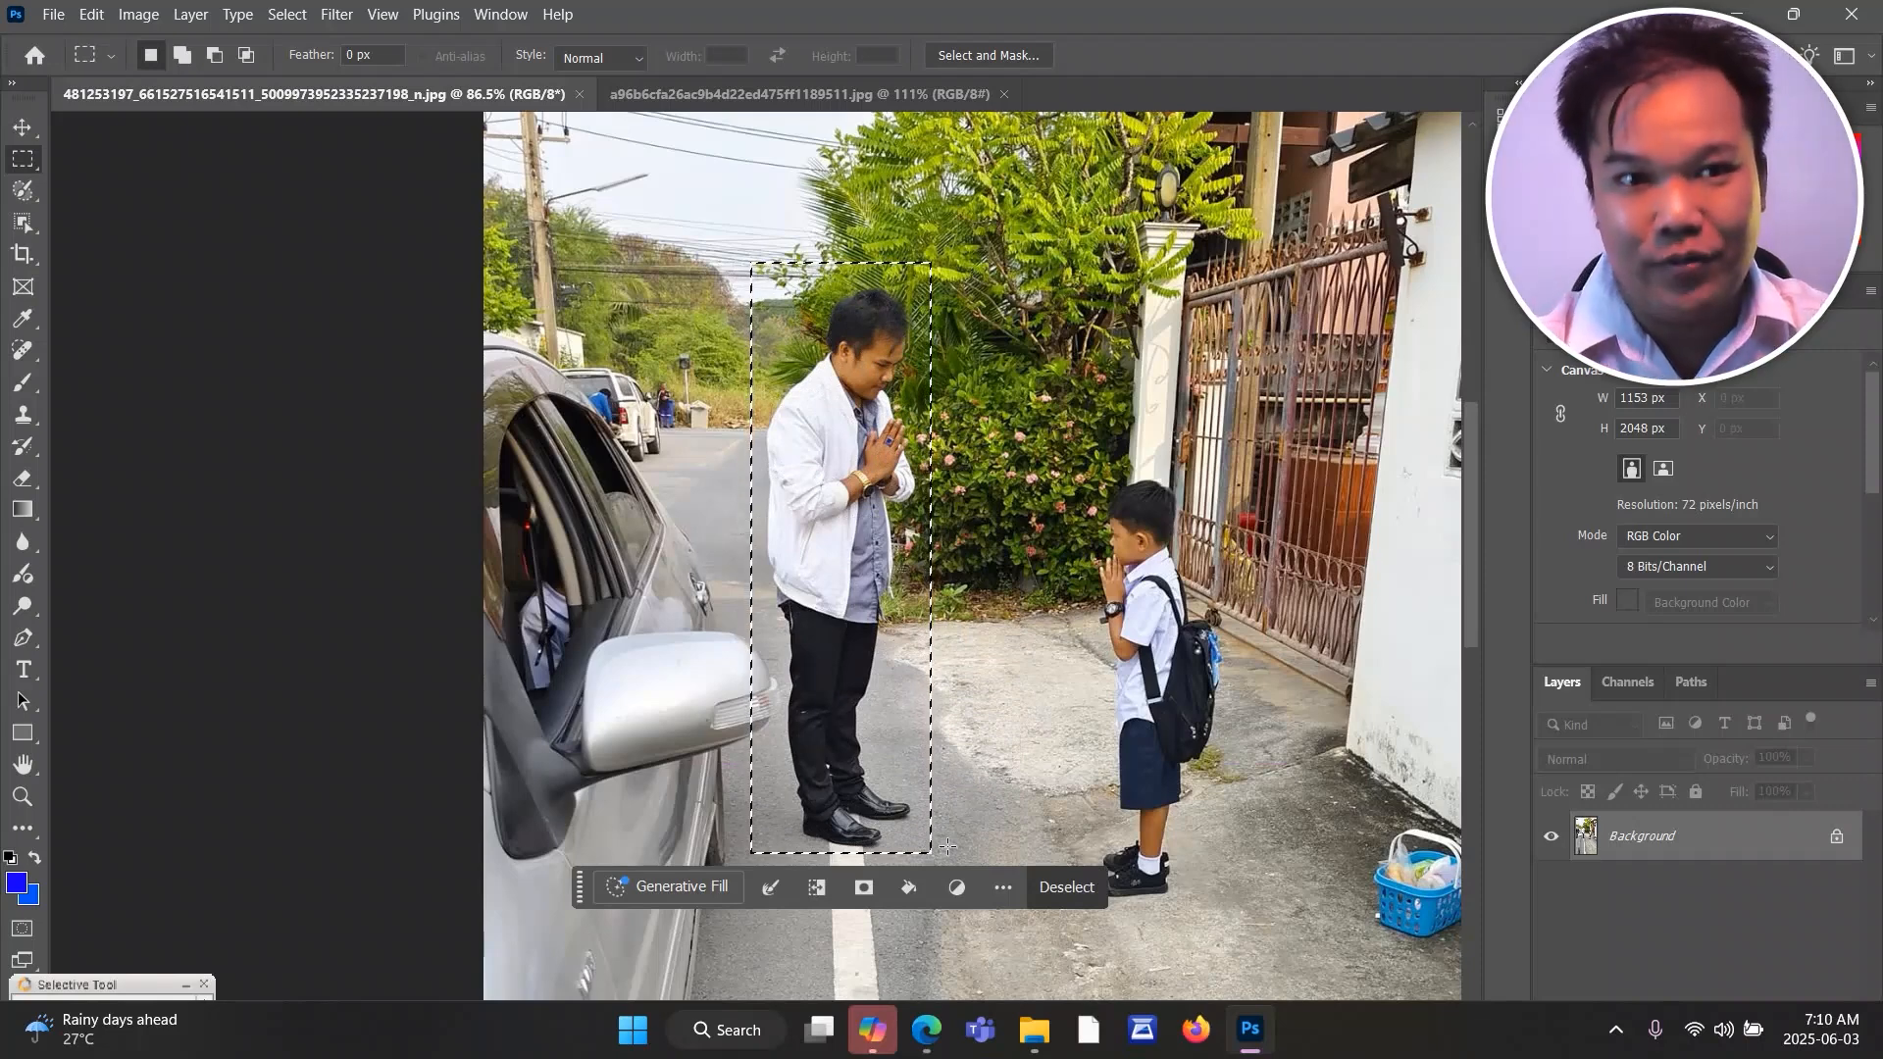
Transfer the selected area with the man from the street photo into the forest document using the Move tool.
click(27, 129)
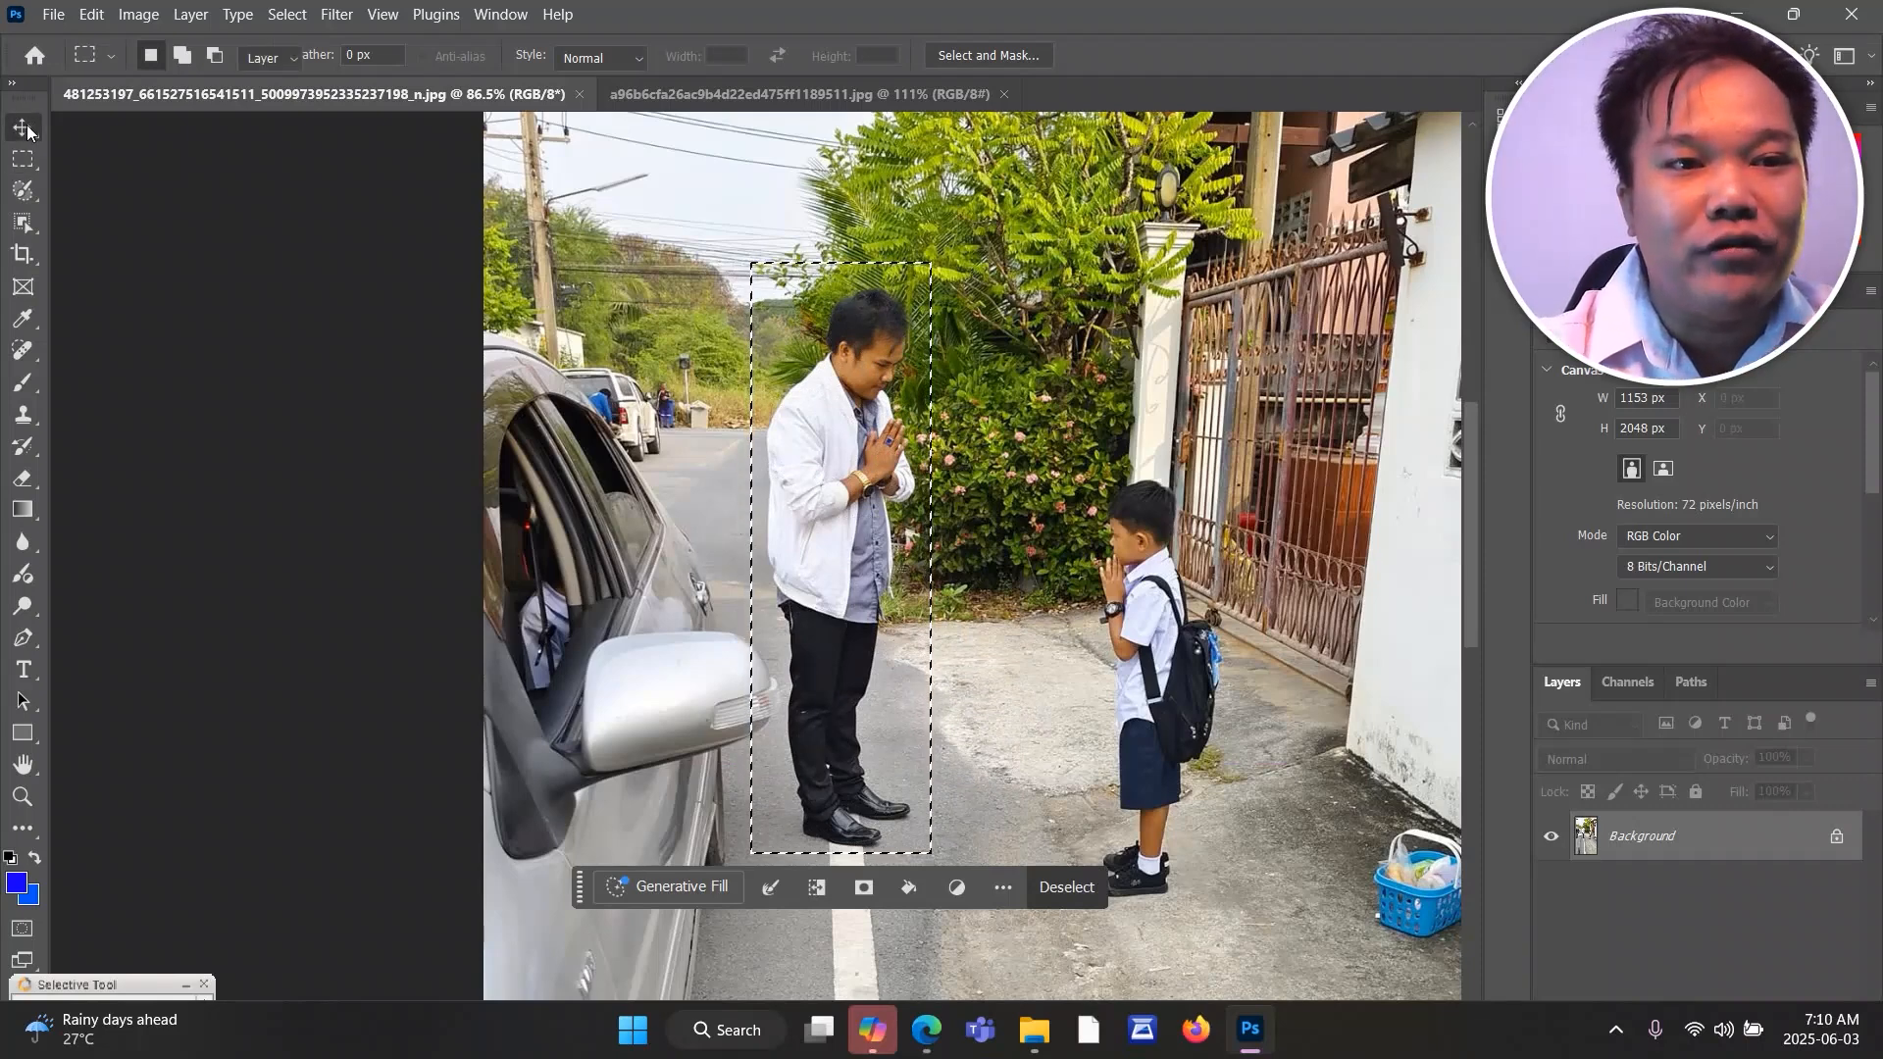
click(746, 94)
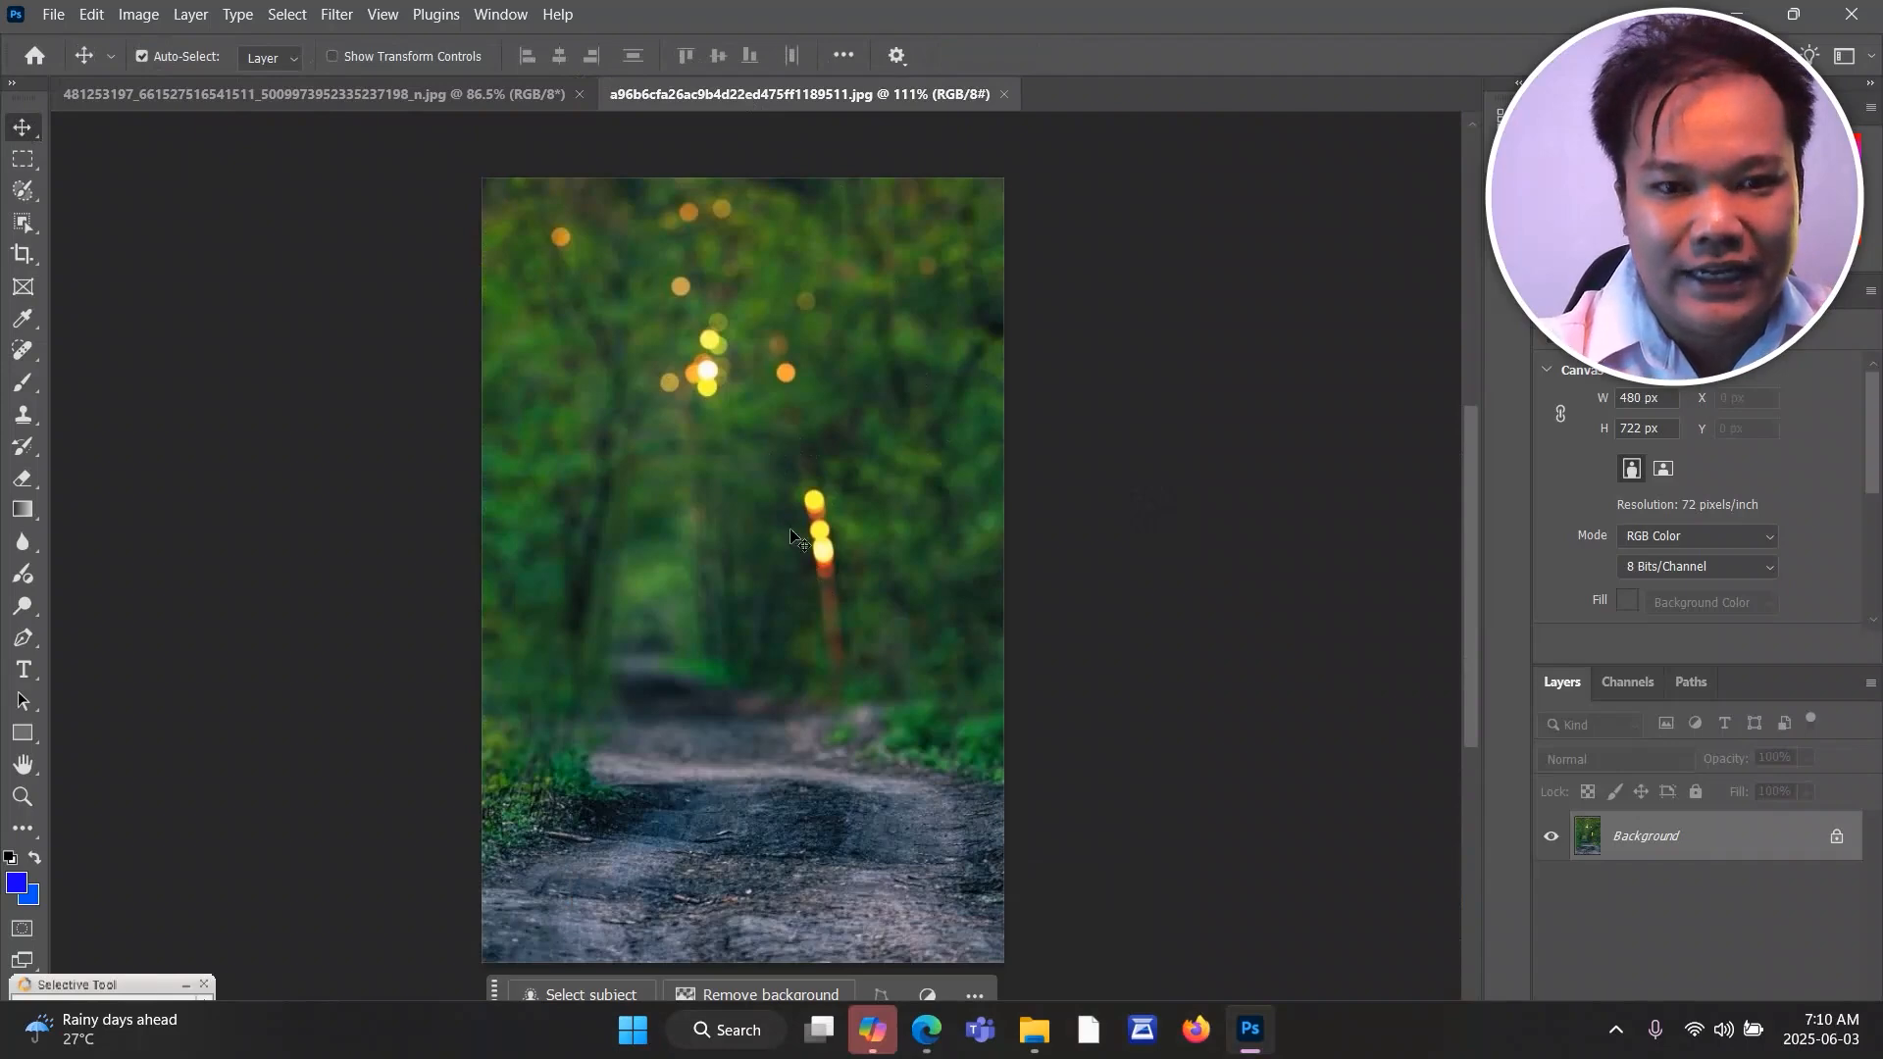
click(324, 95)
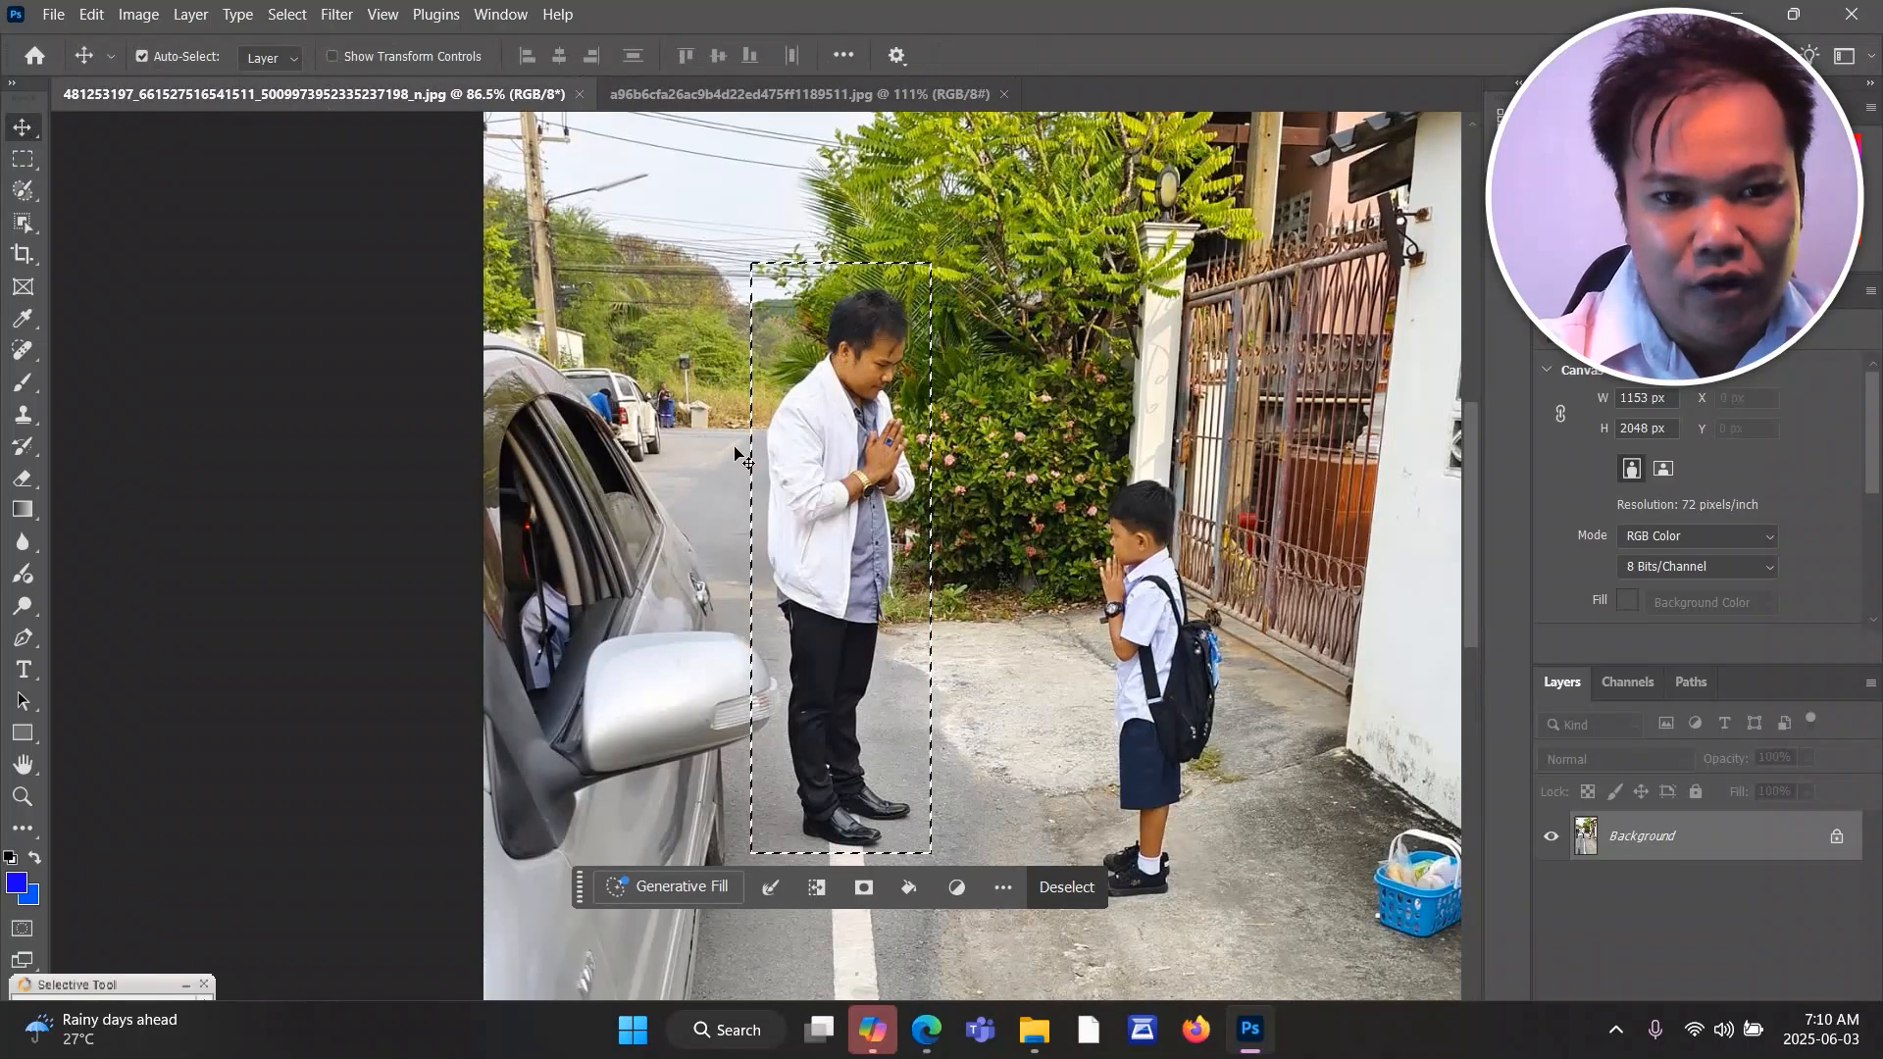
drag(806, 483, 768, 95)
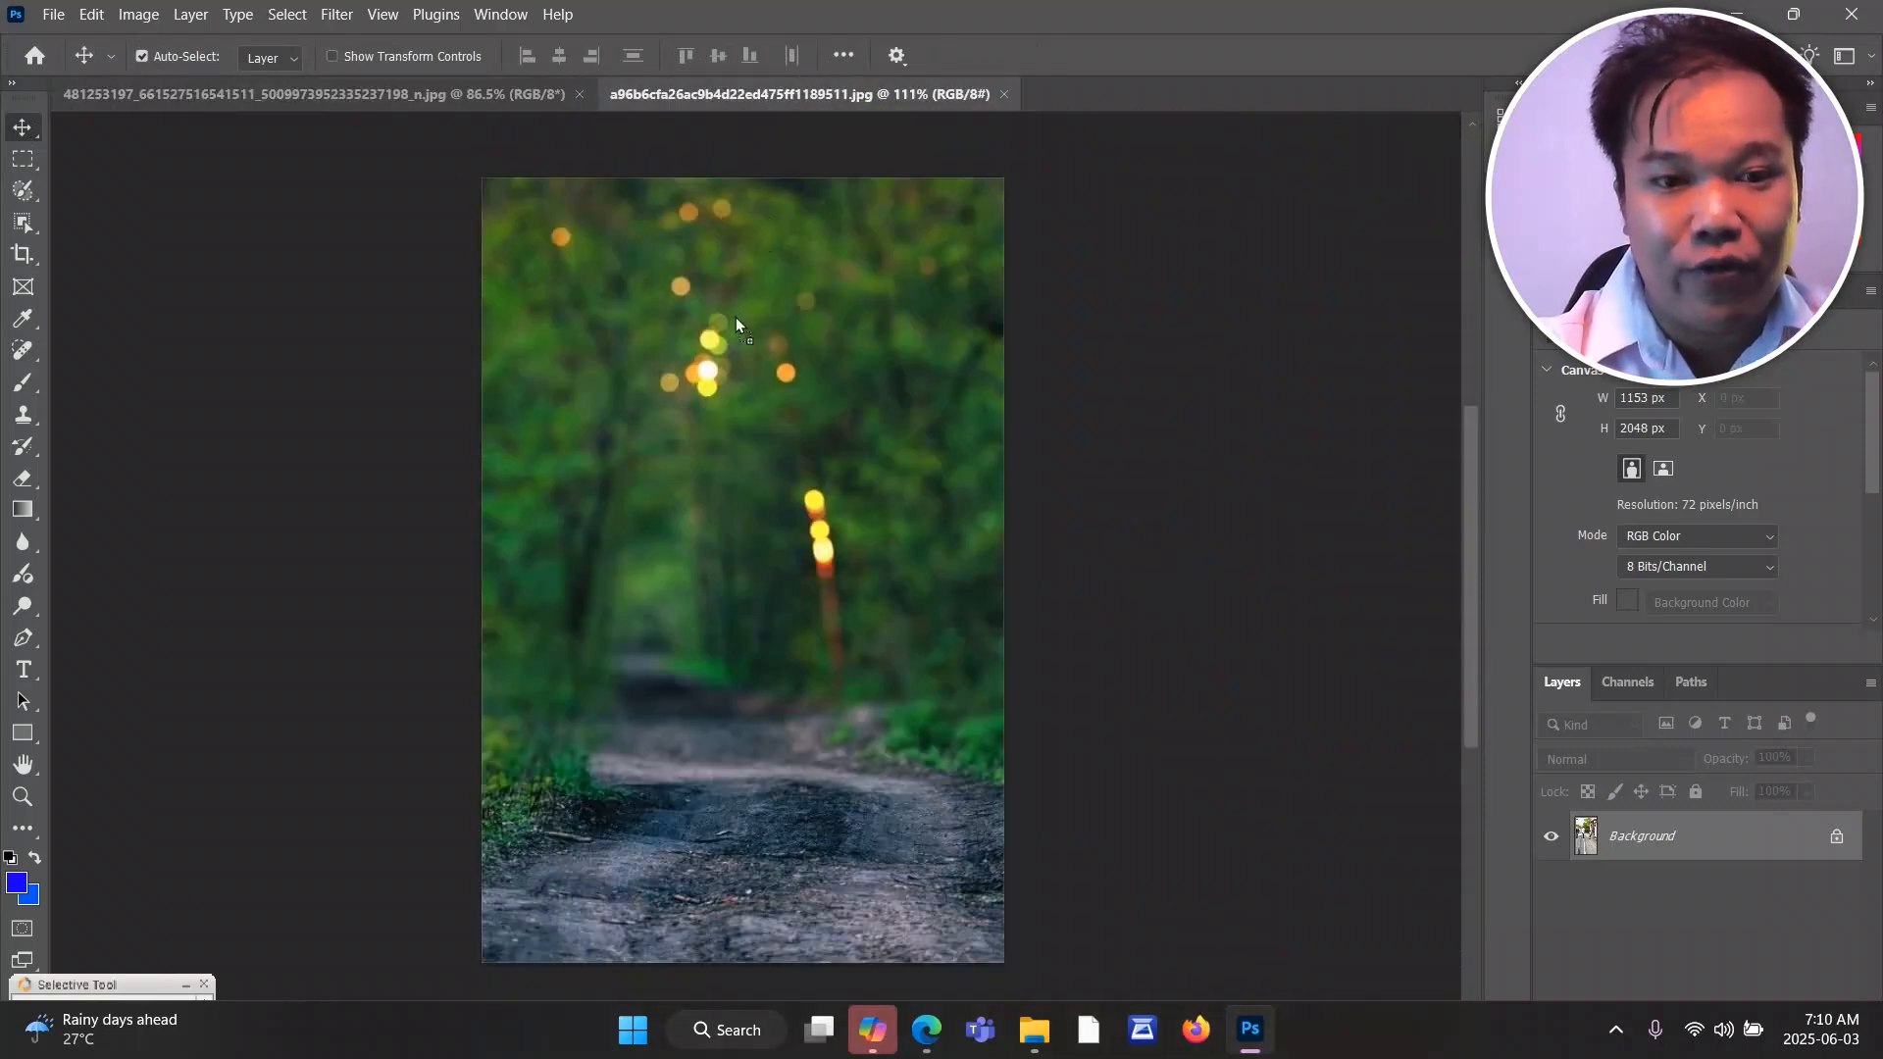
key(ctrl+v)
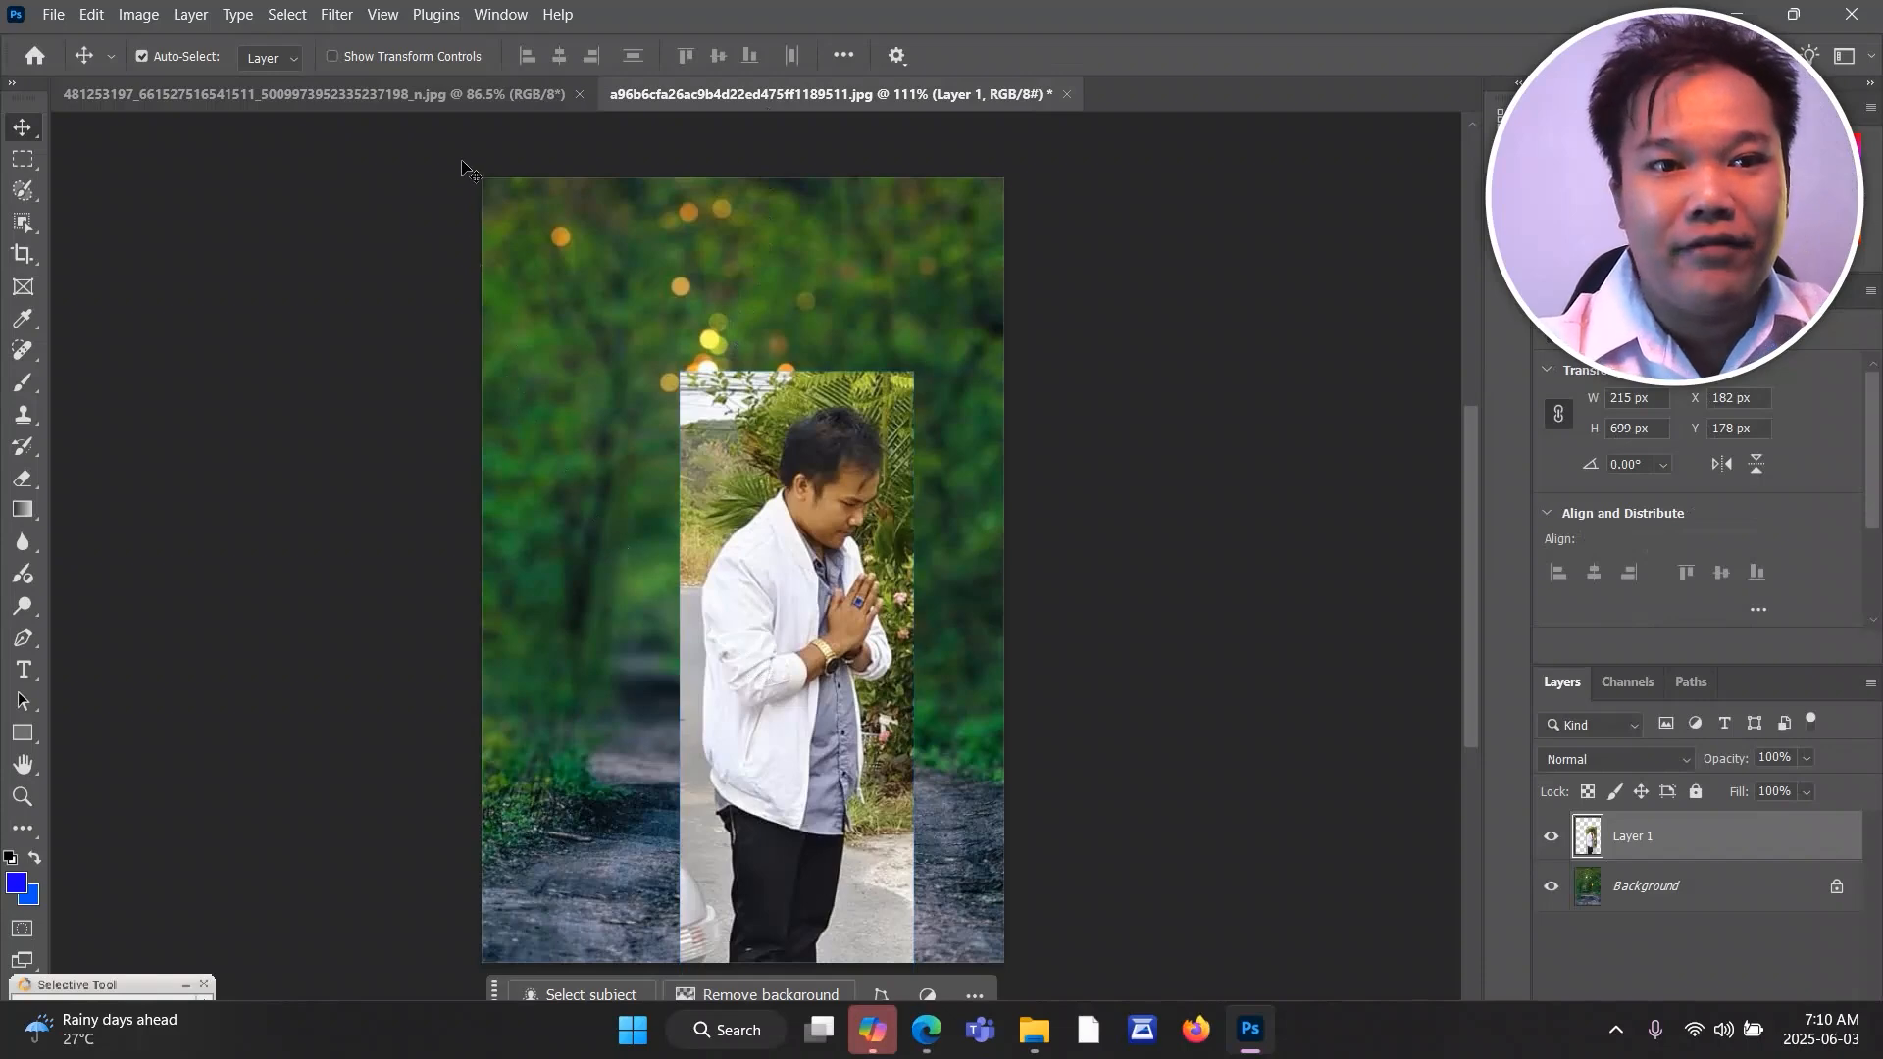
Compare the two documents and delete the man's layer from the forest image.
click(451, 92)
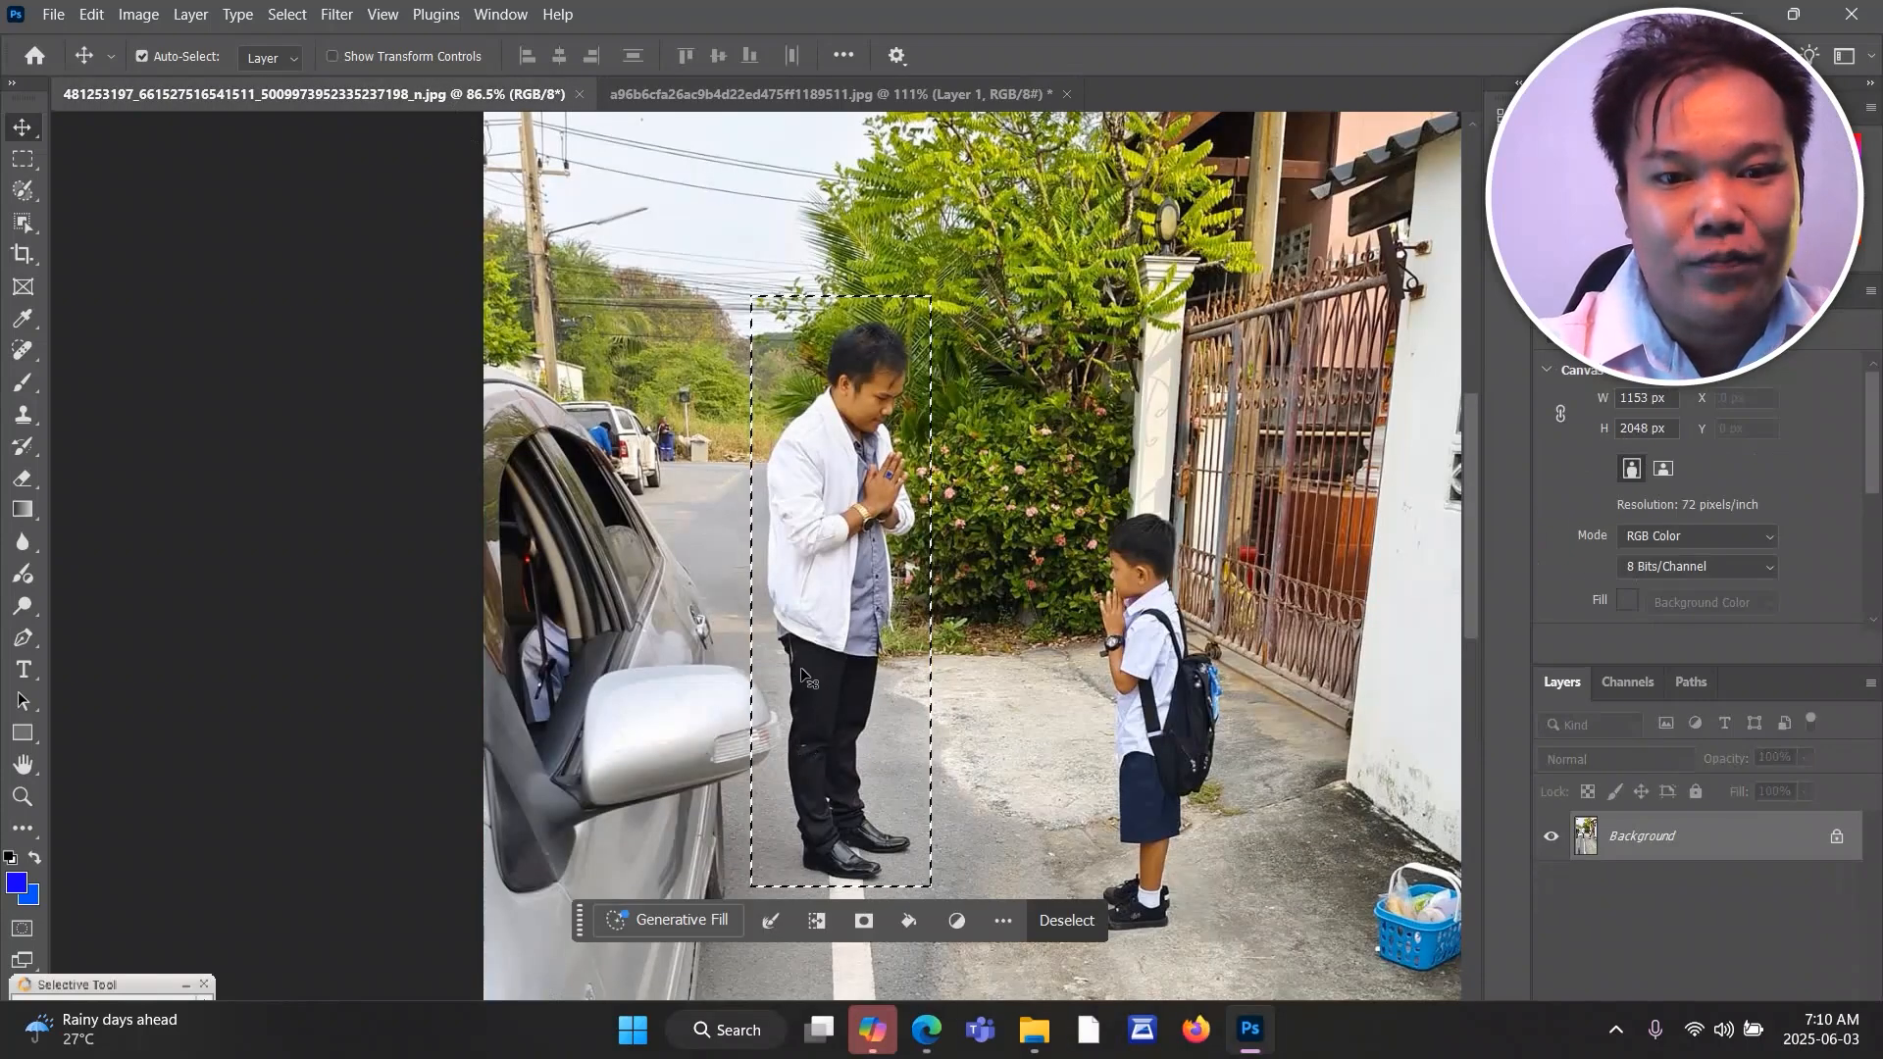
click(745, 94)
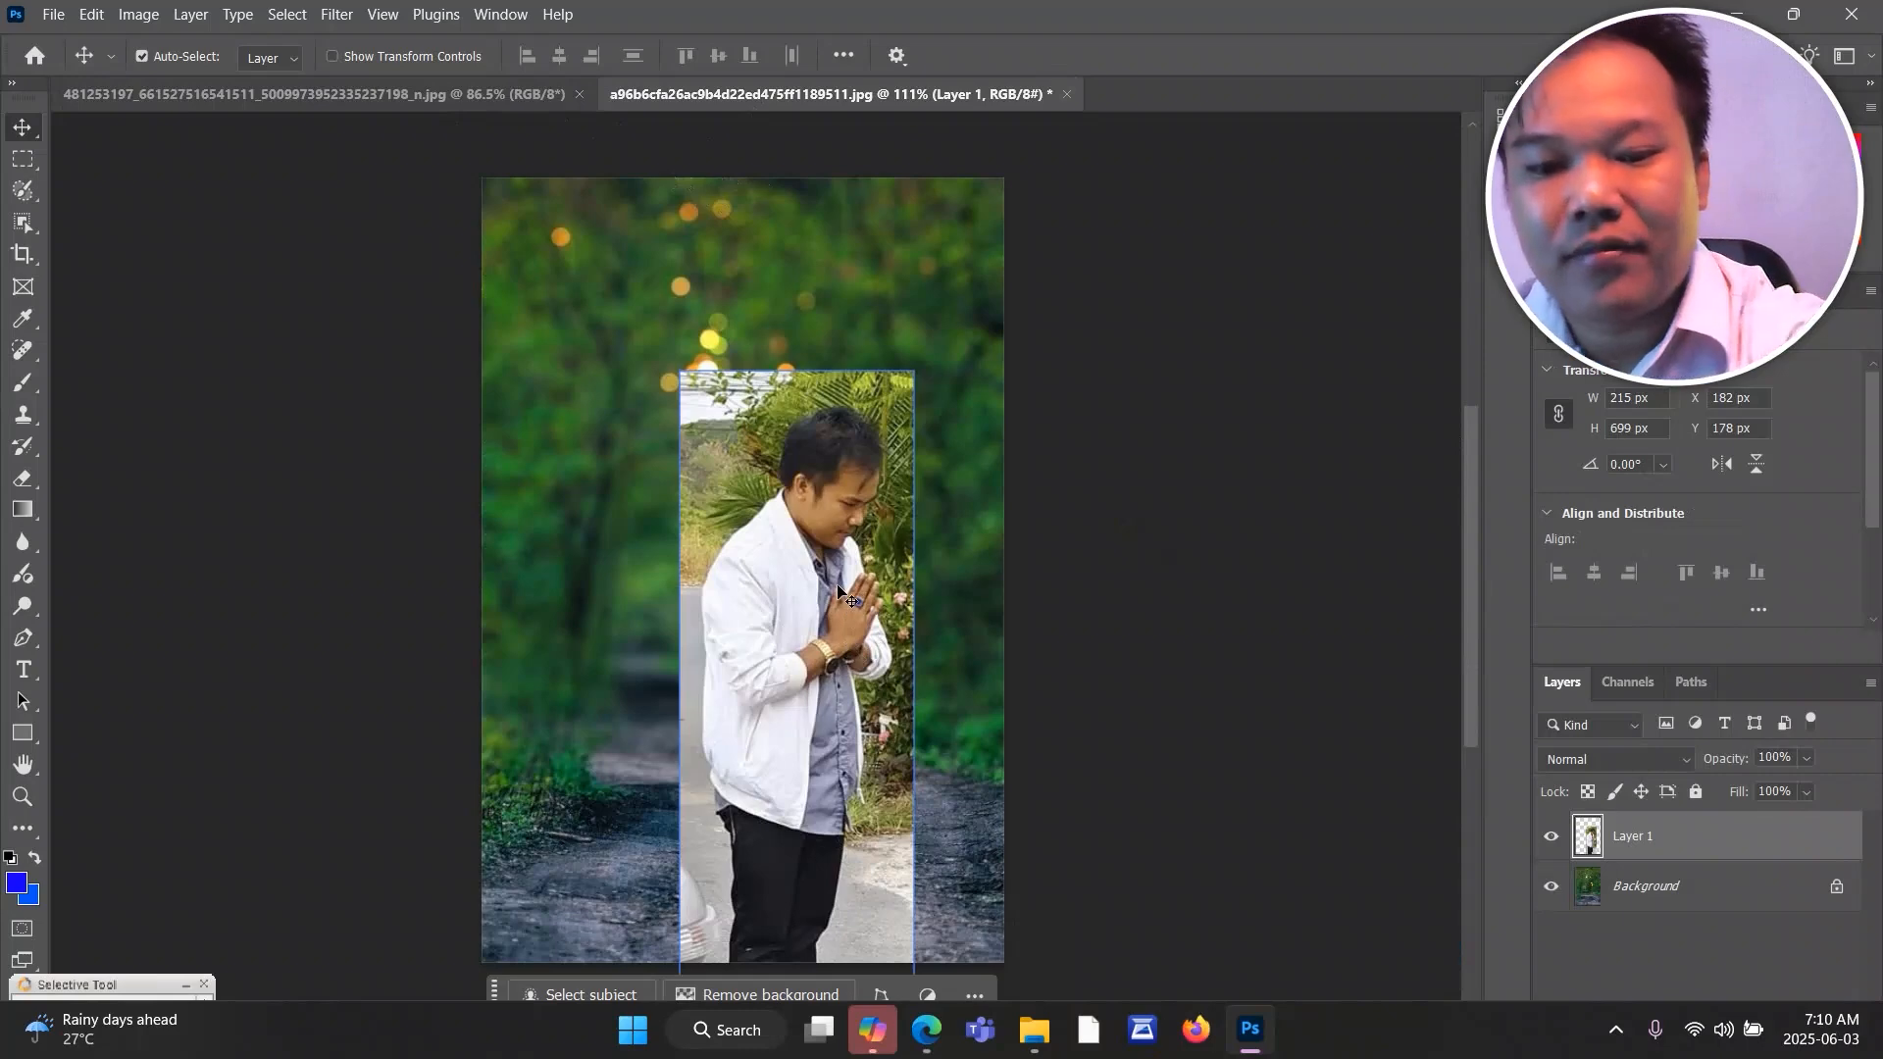
key(Delete)
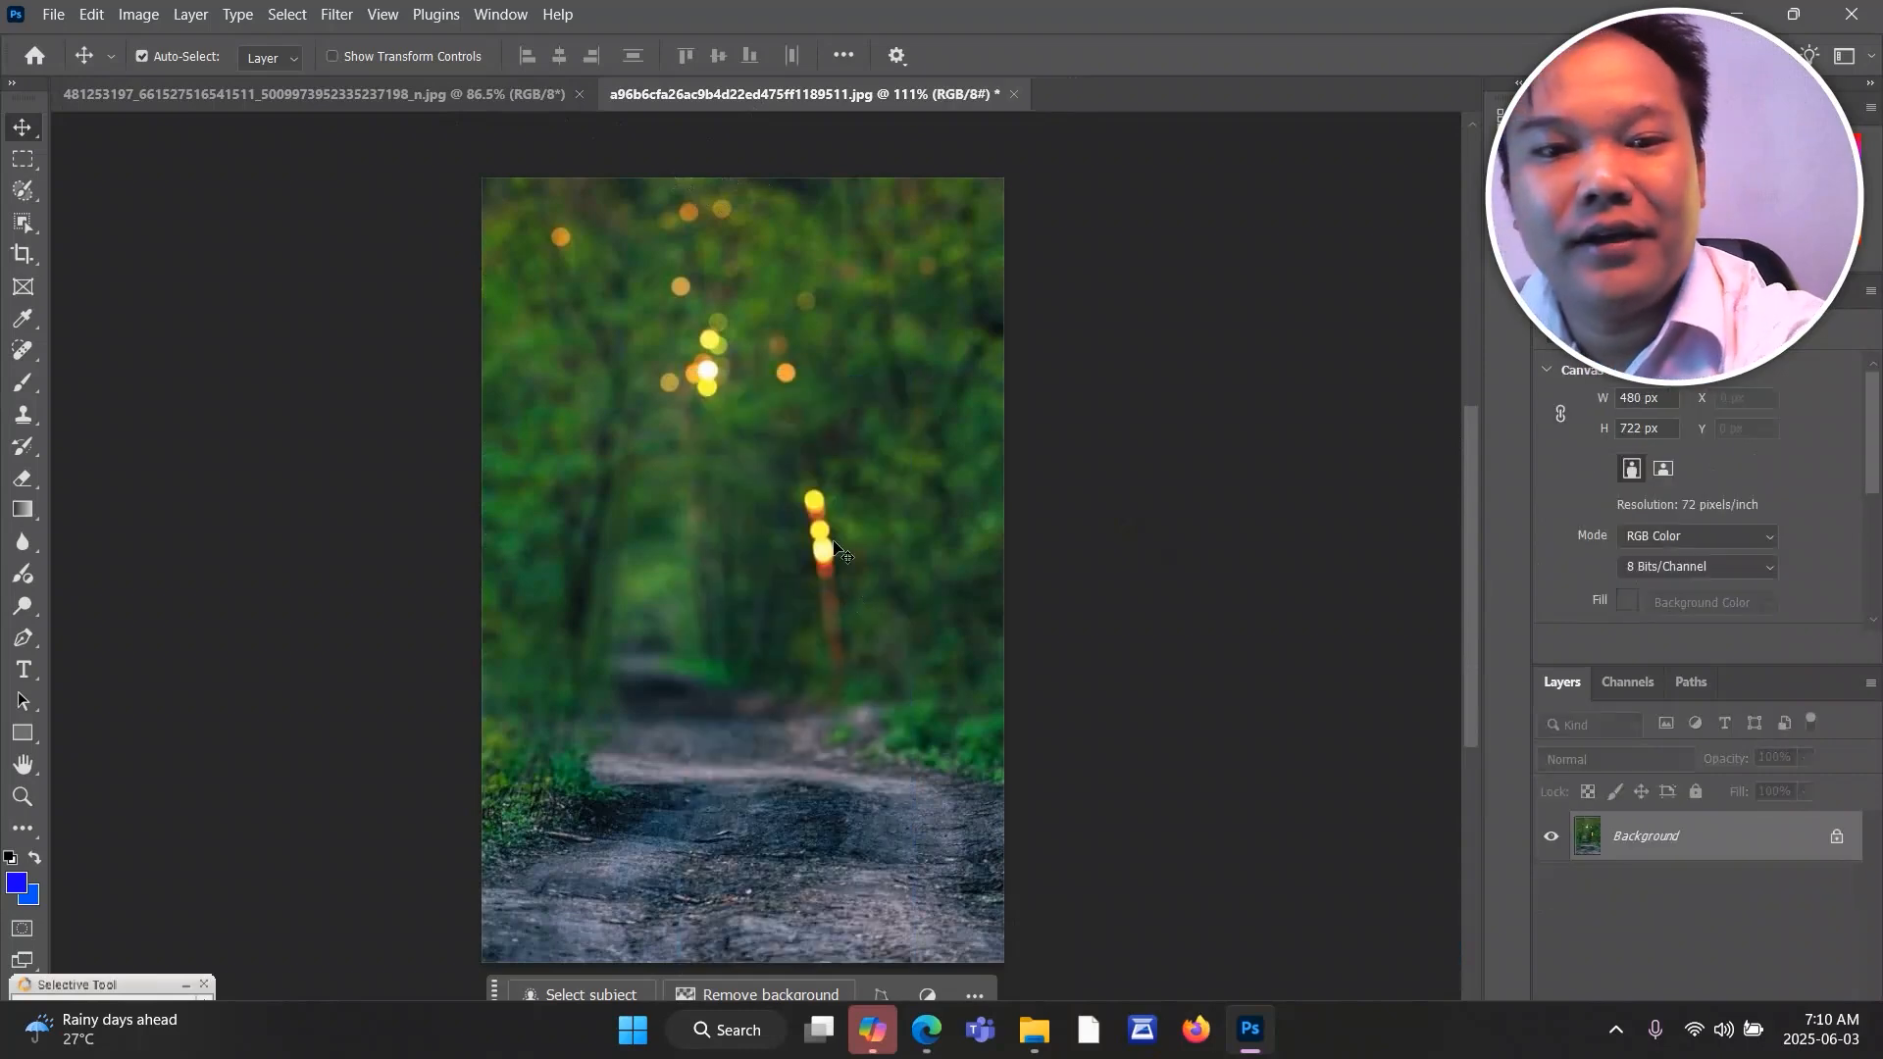
Clear the selection in the street photo and draw a new Rectangular Marquee around the standing man.
click(386, 98)
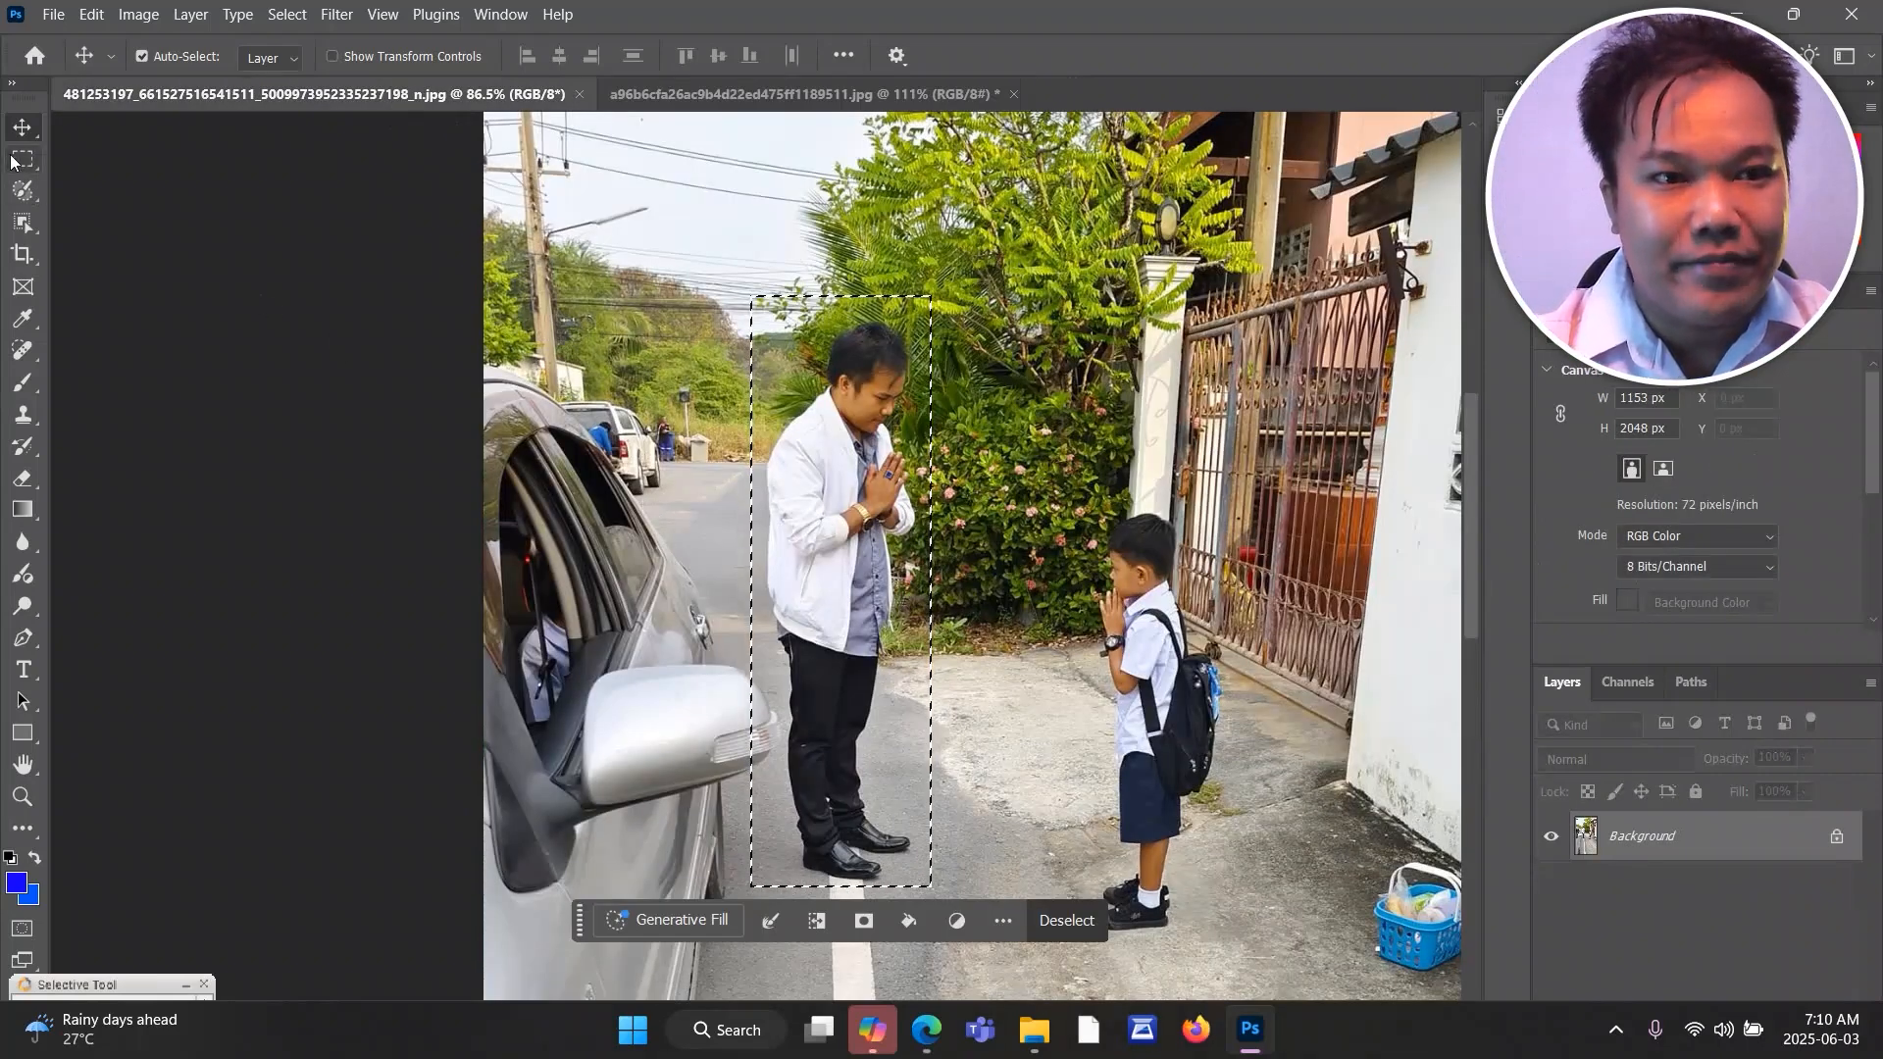
click(13, 160)
click(832, 559)
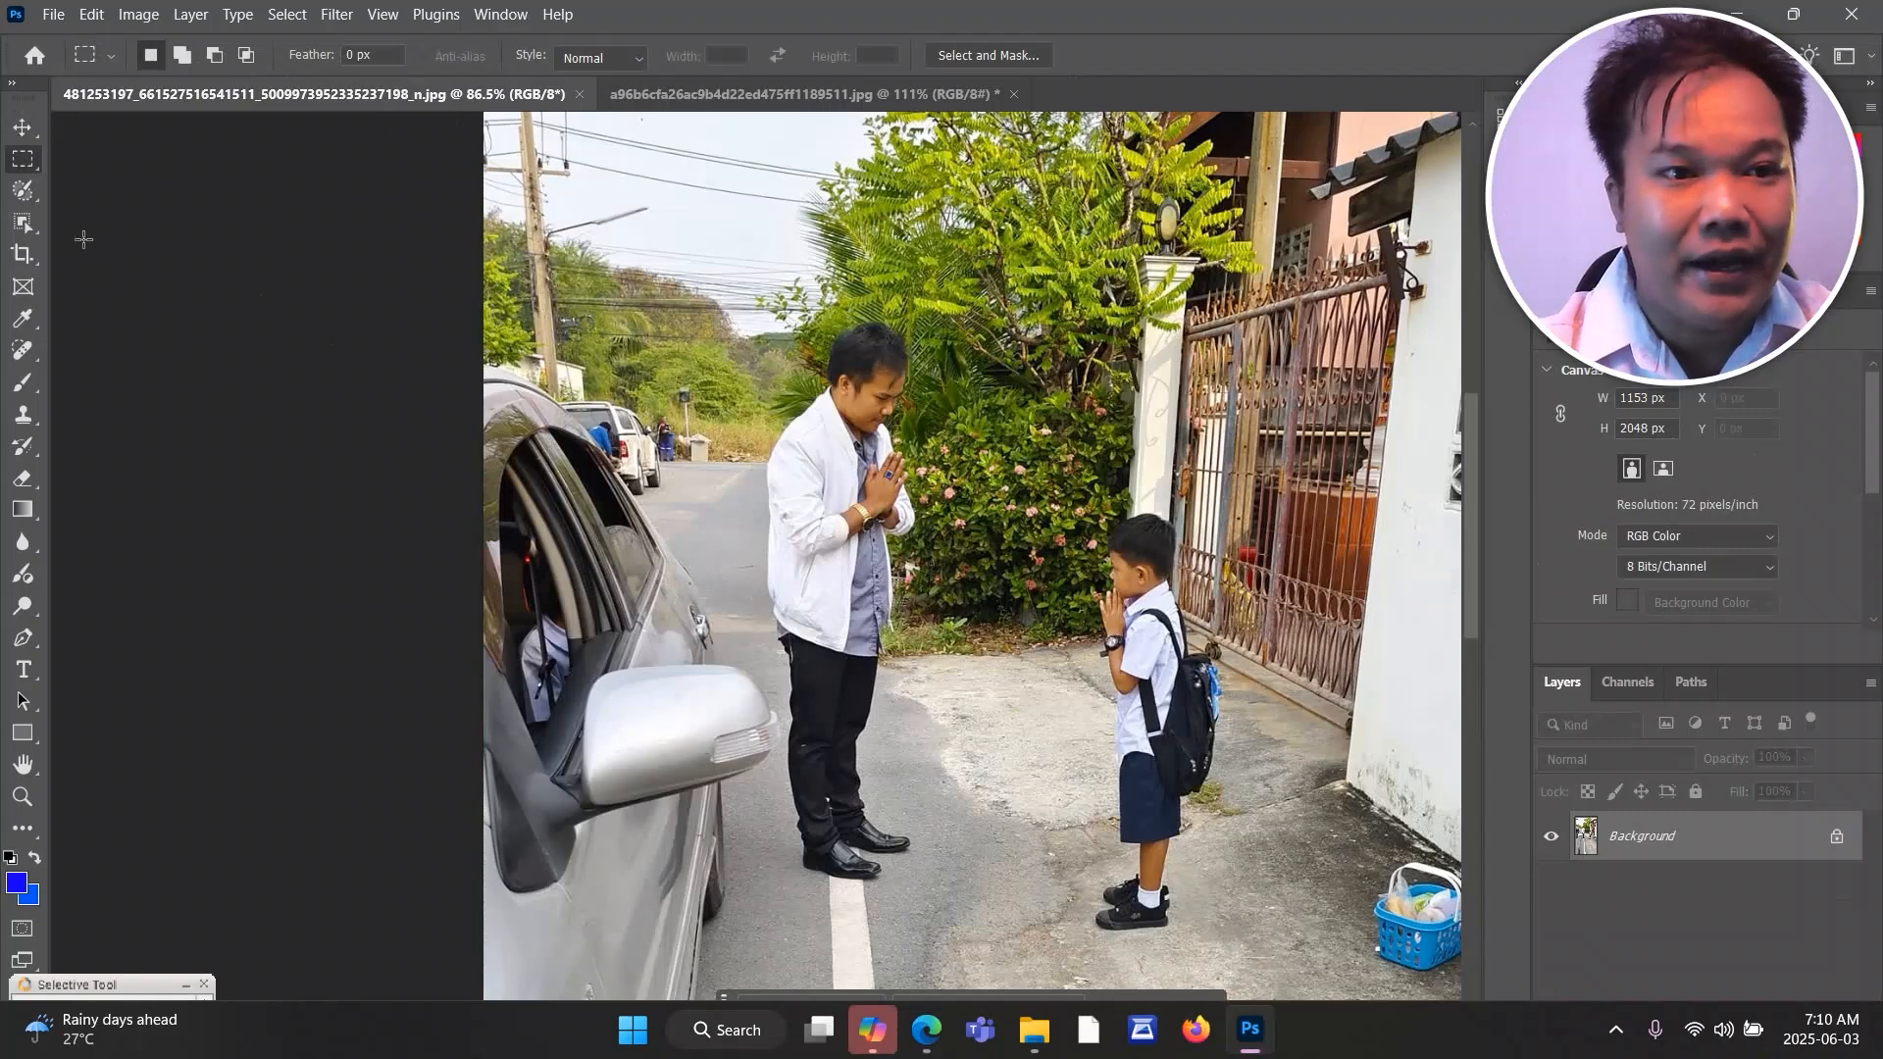
right_click(30, 163)
click(118, 163)
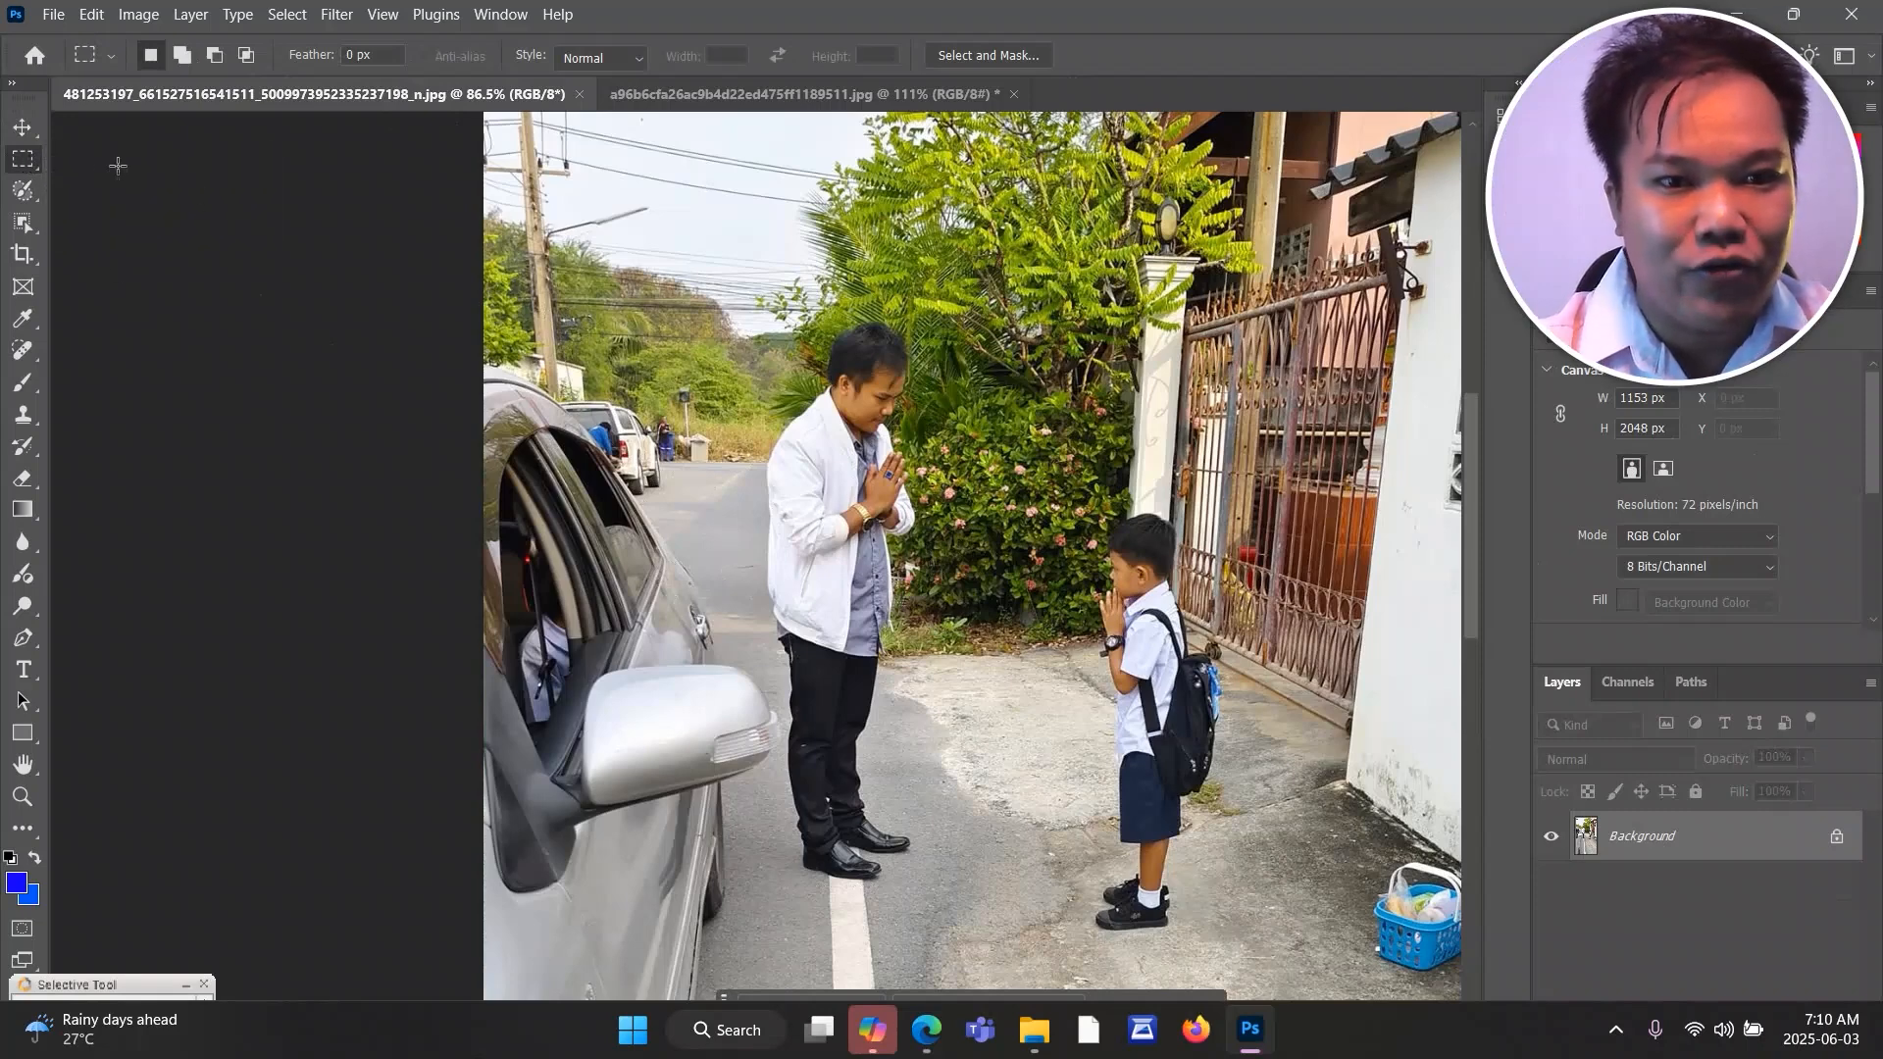
drag(740, 325, 945, 896)
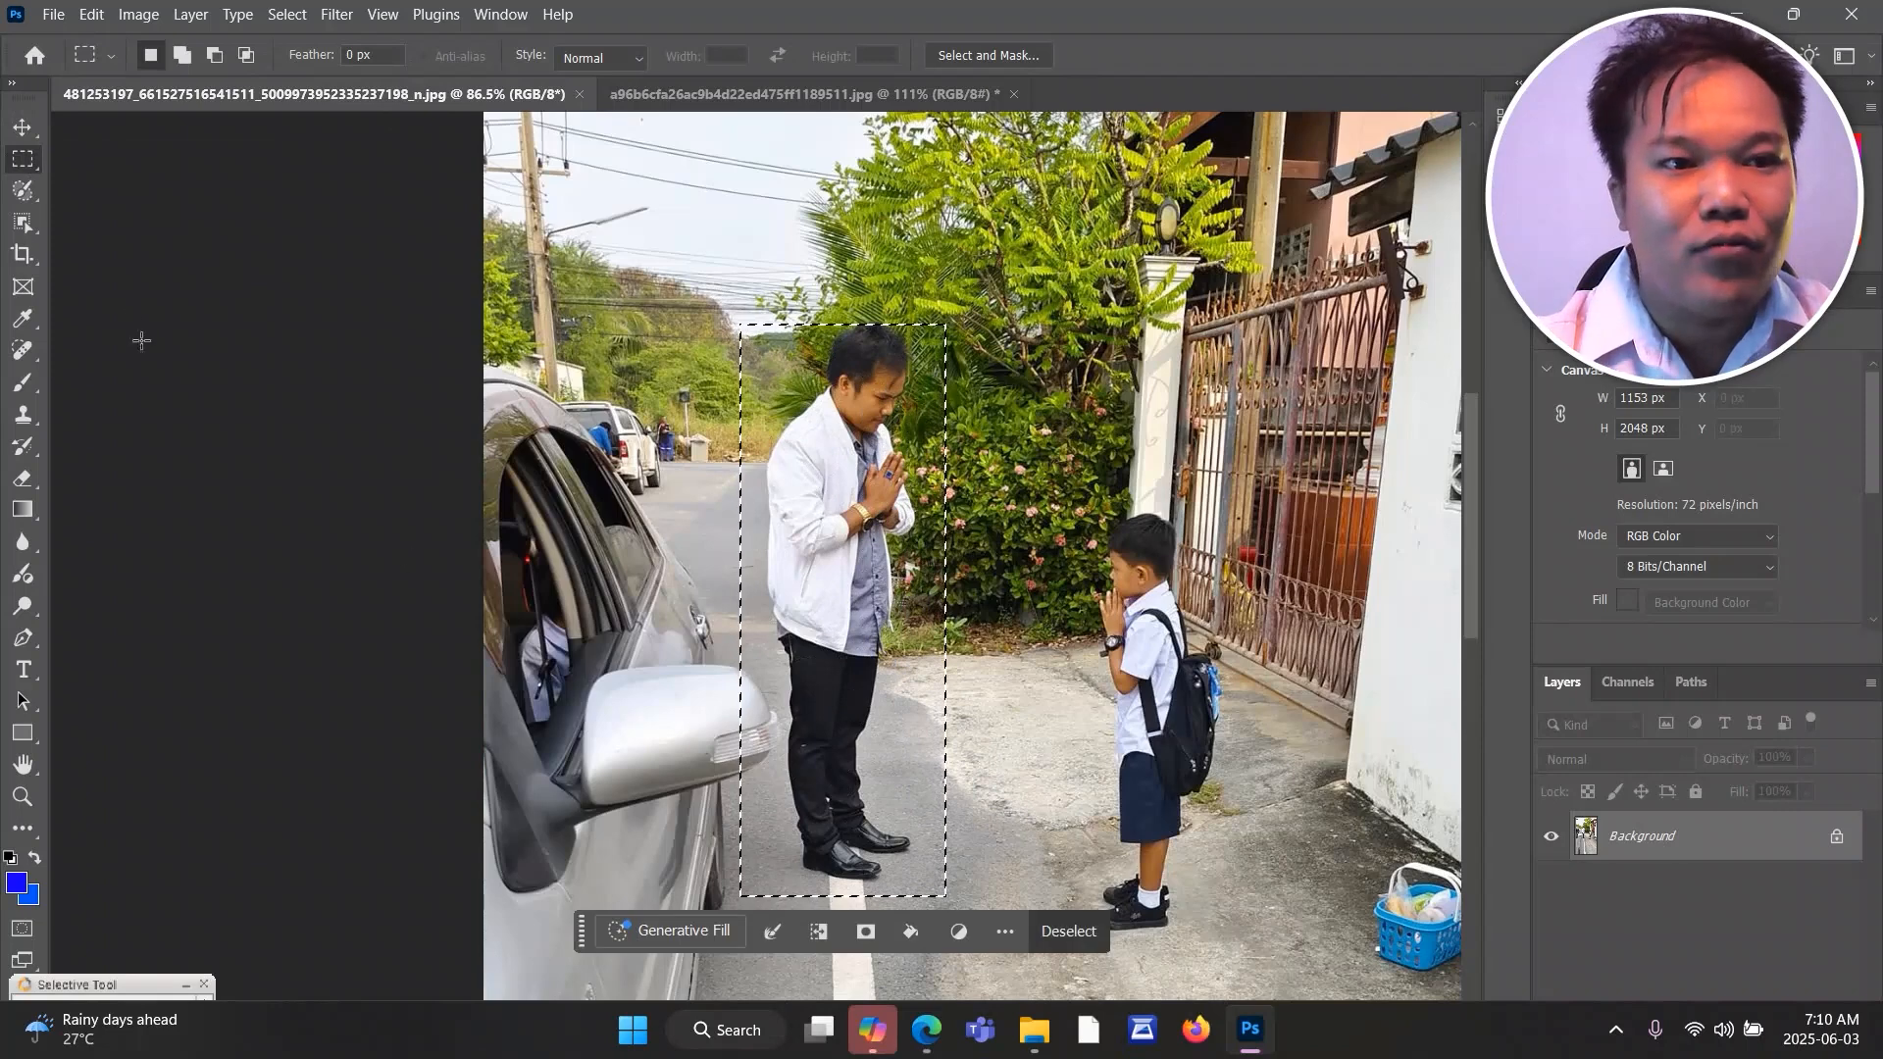
Carry the newly selected area of the man over into the forest document with the Move tool.
click(21, 130)
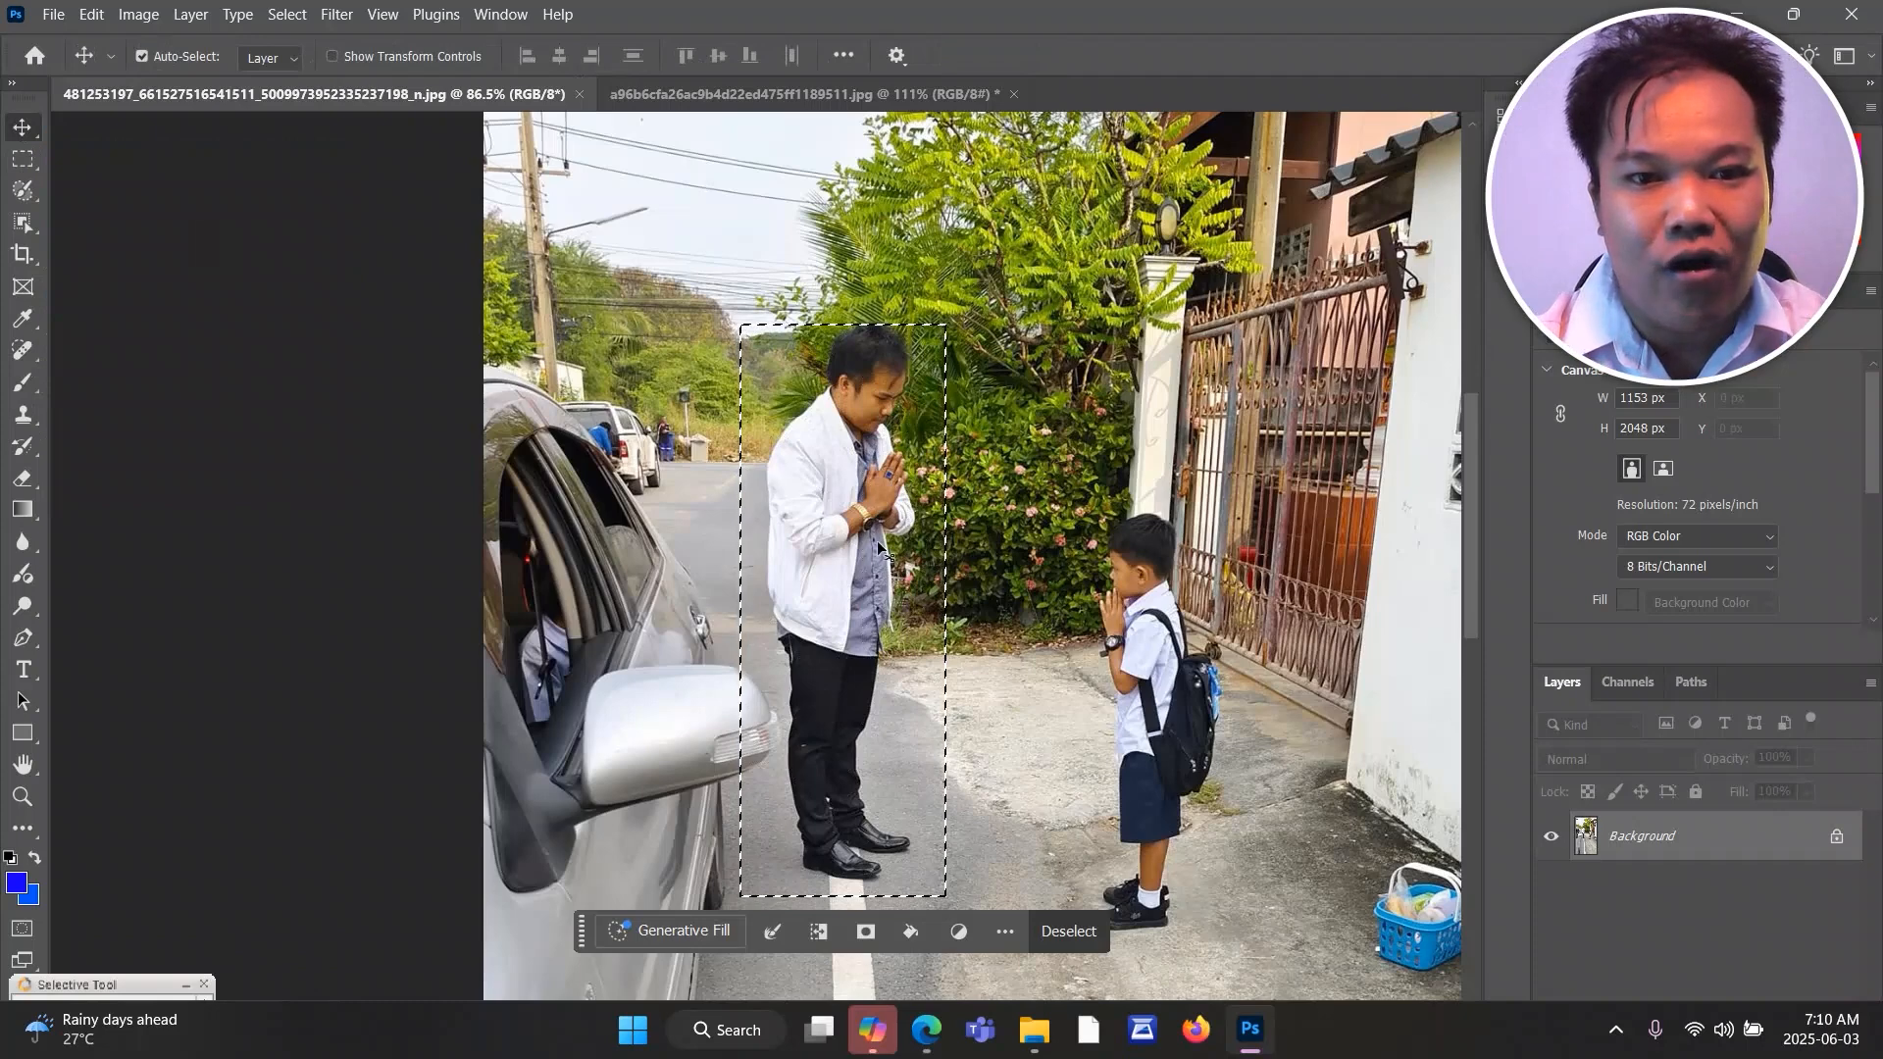
drag(872, 557, 794, 102)
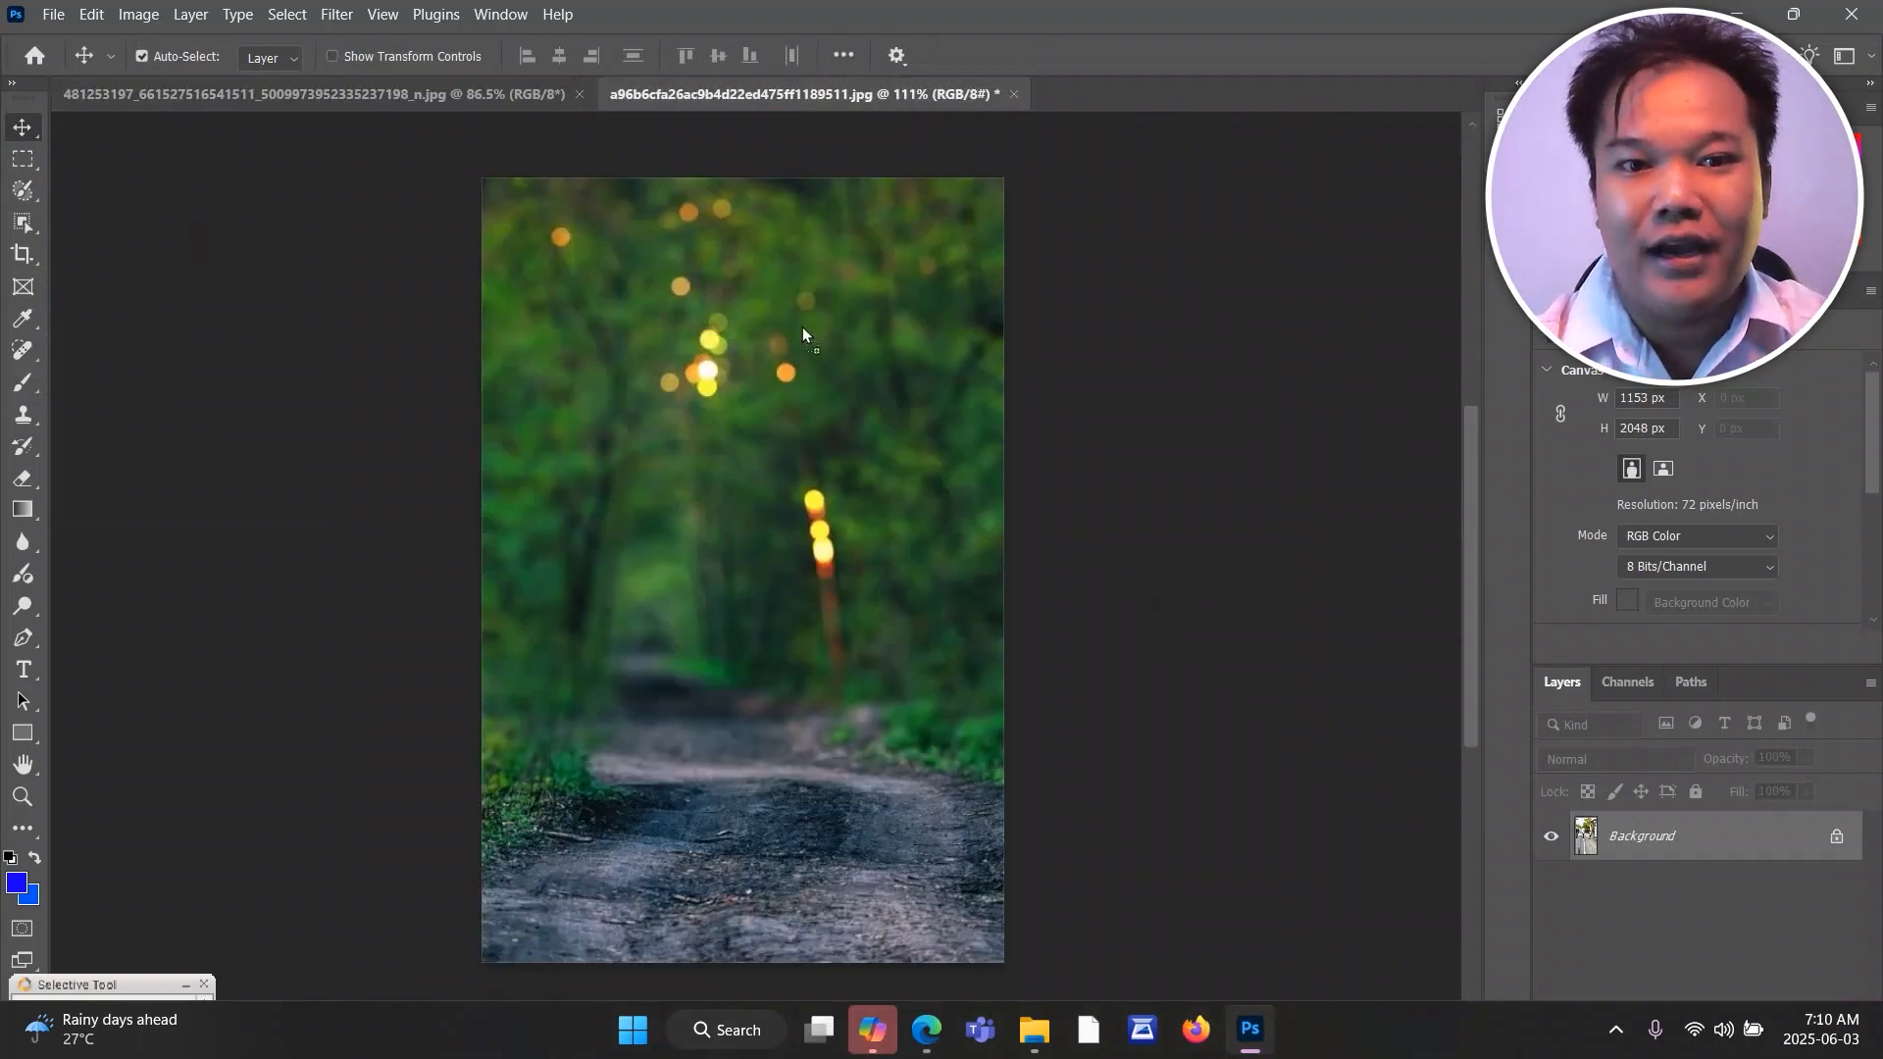
drag(750, 732, 751, 736)
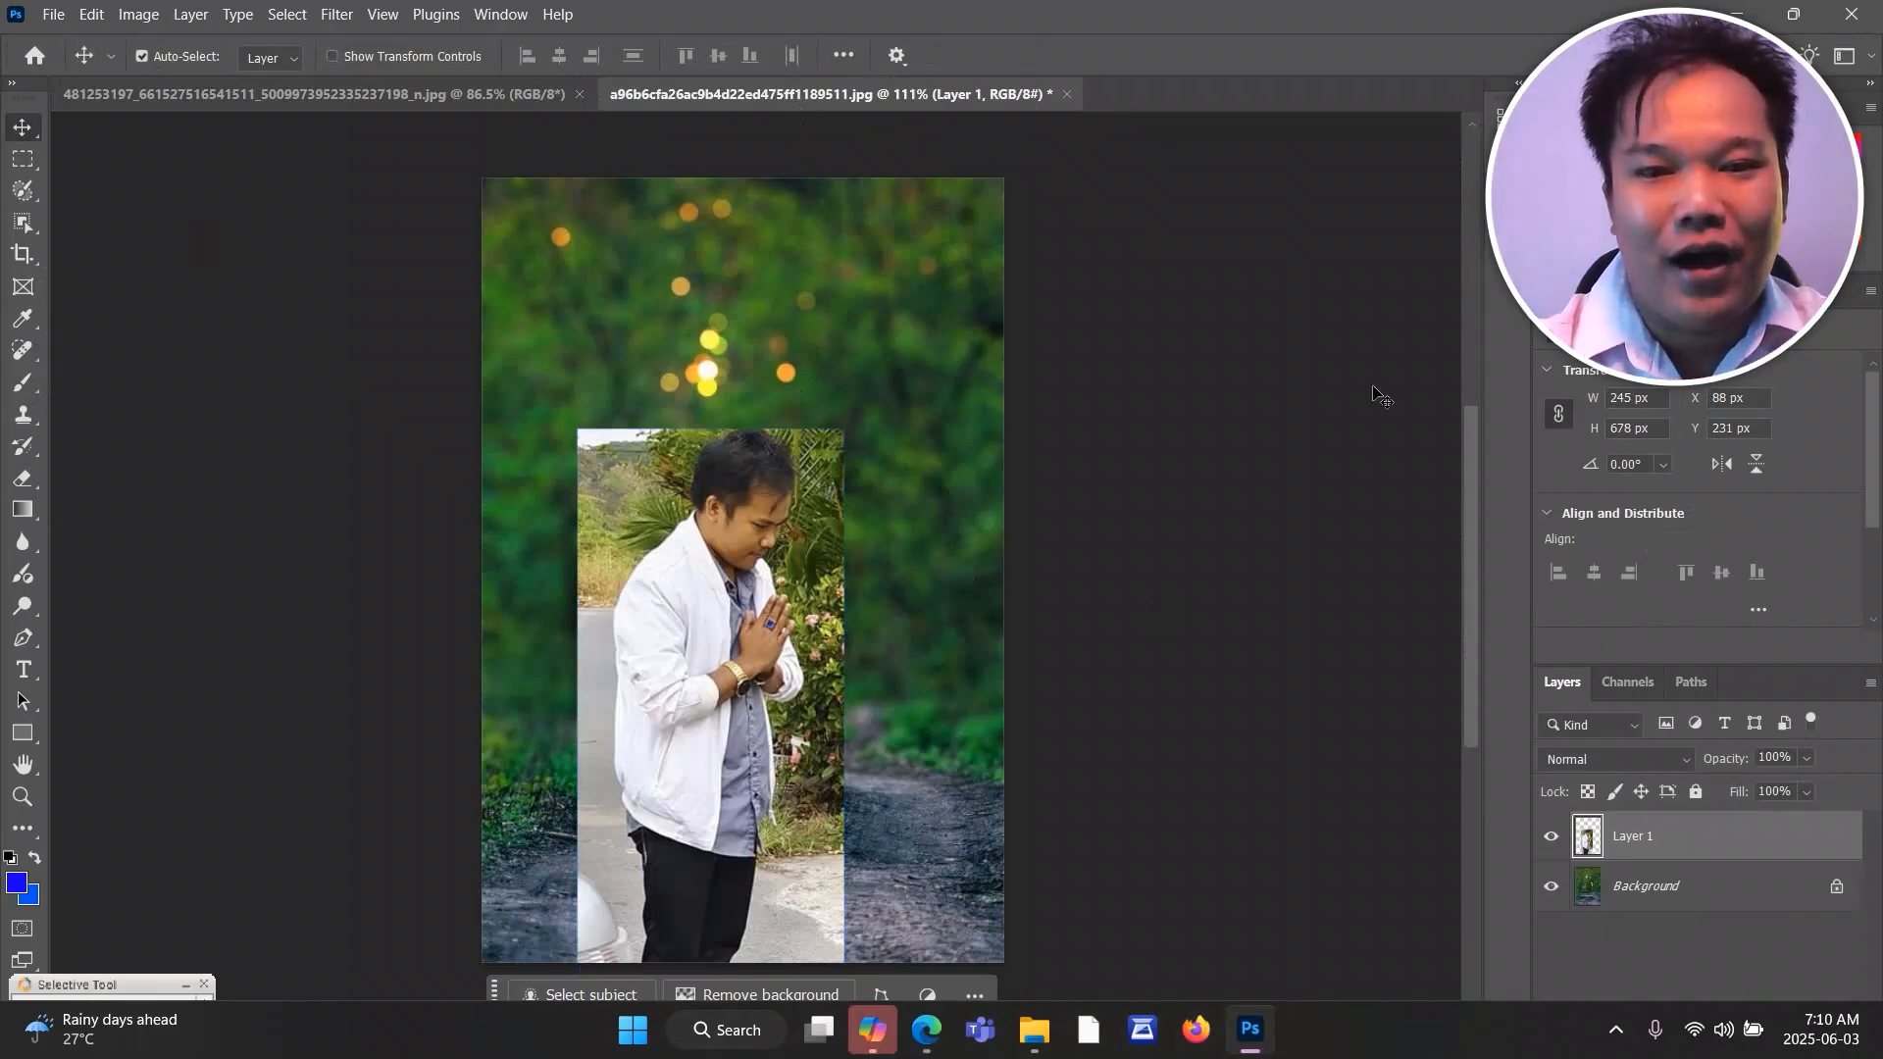
Shift the man's layer about 45 px left and 124 px up in the forest image and turn on Show Transform Controls.
mouse_move(1474, 437)
mouse_down()
mouse_move(1468, 492)
mouse_move(1466, 456)
mouse_up()
drag(761, 642, 713, 507)
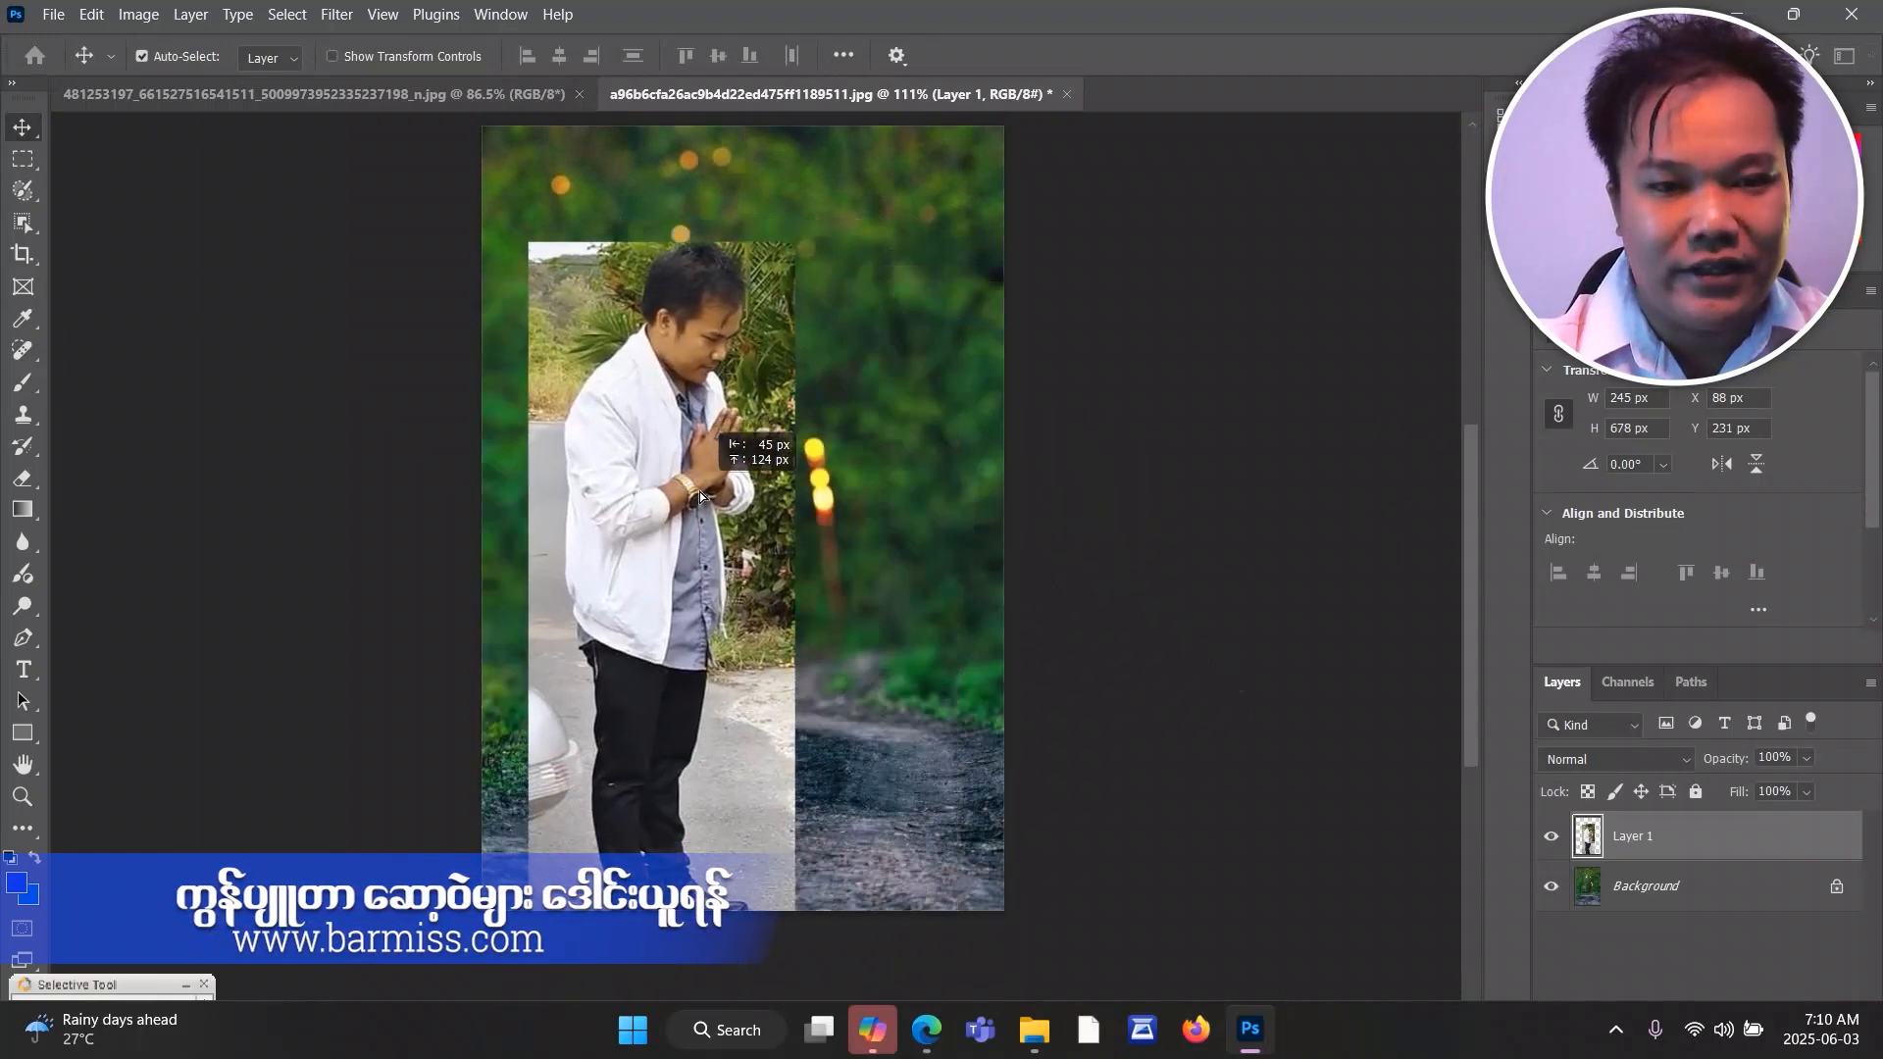
mouse_move(1476, 513)
mouse_down()
mouse_move(1466, 471)
mouse_move(1464, 491)
mouse_up()
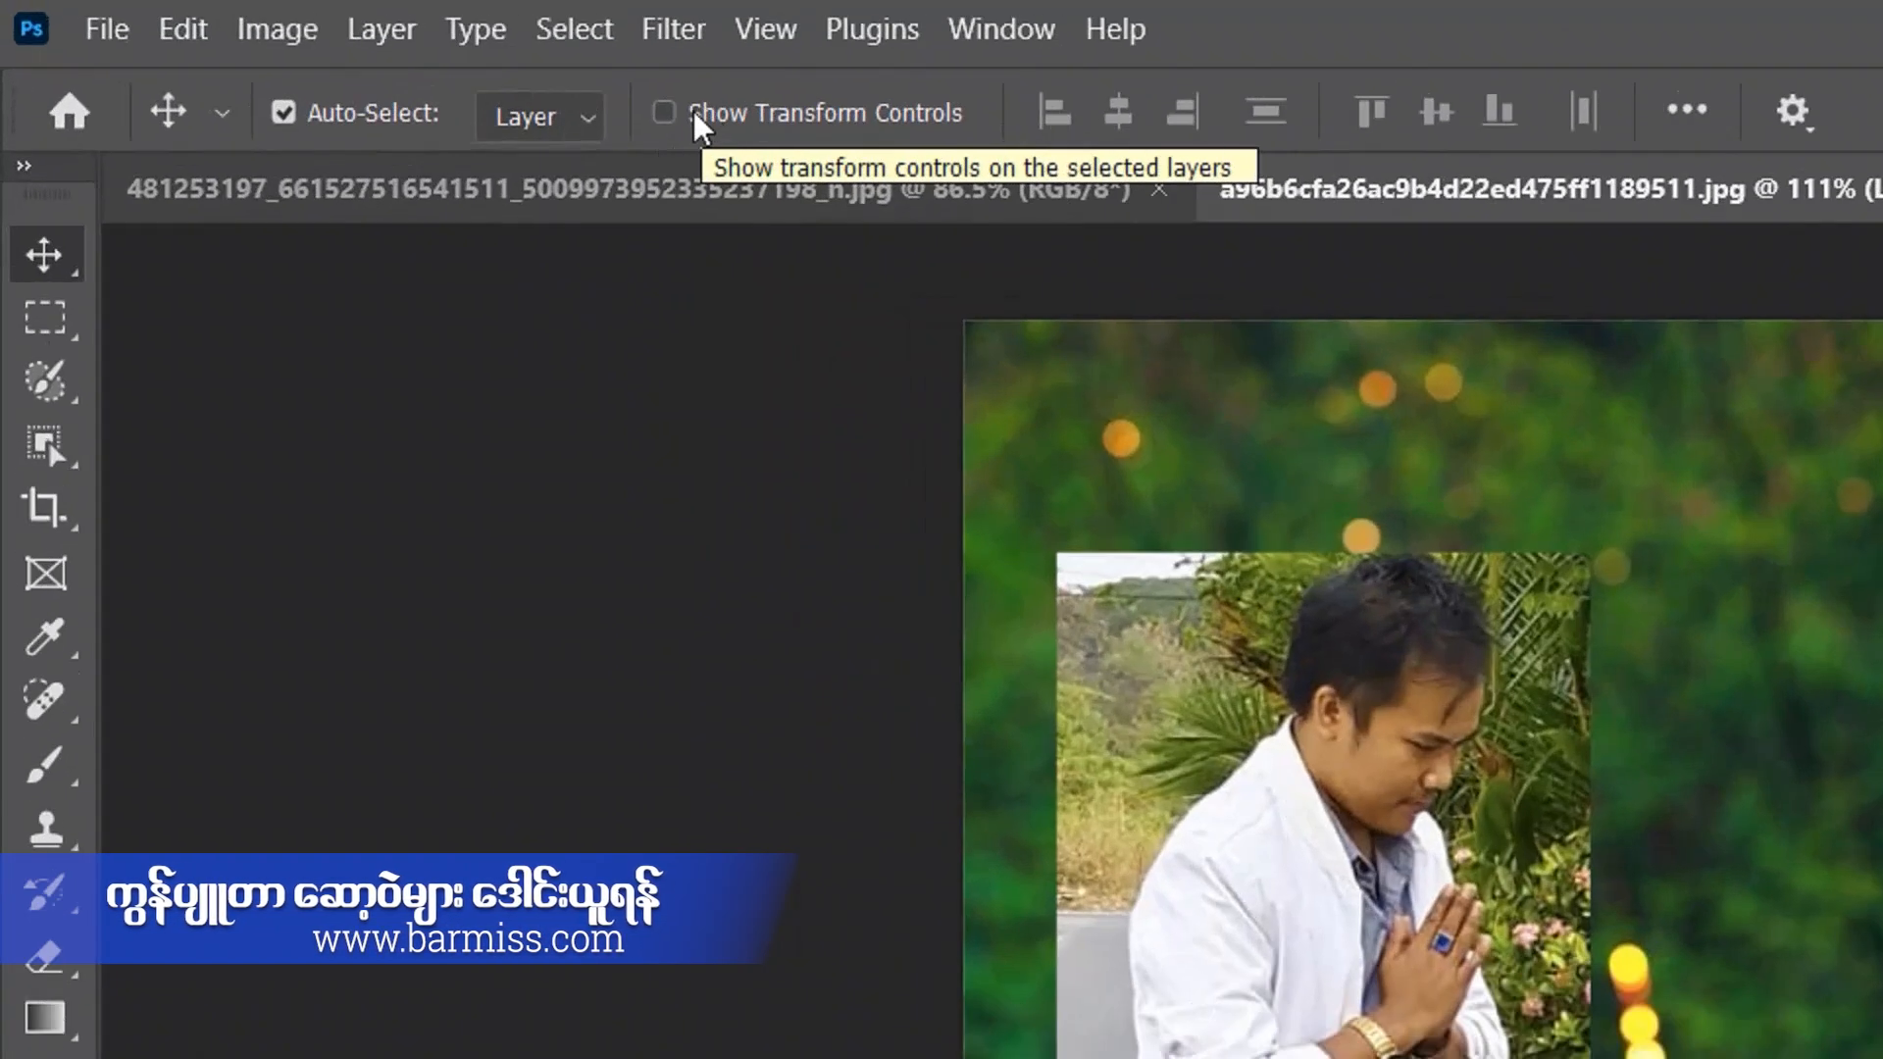
click(695, 115)
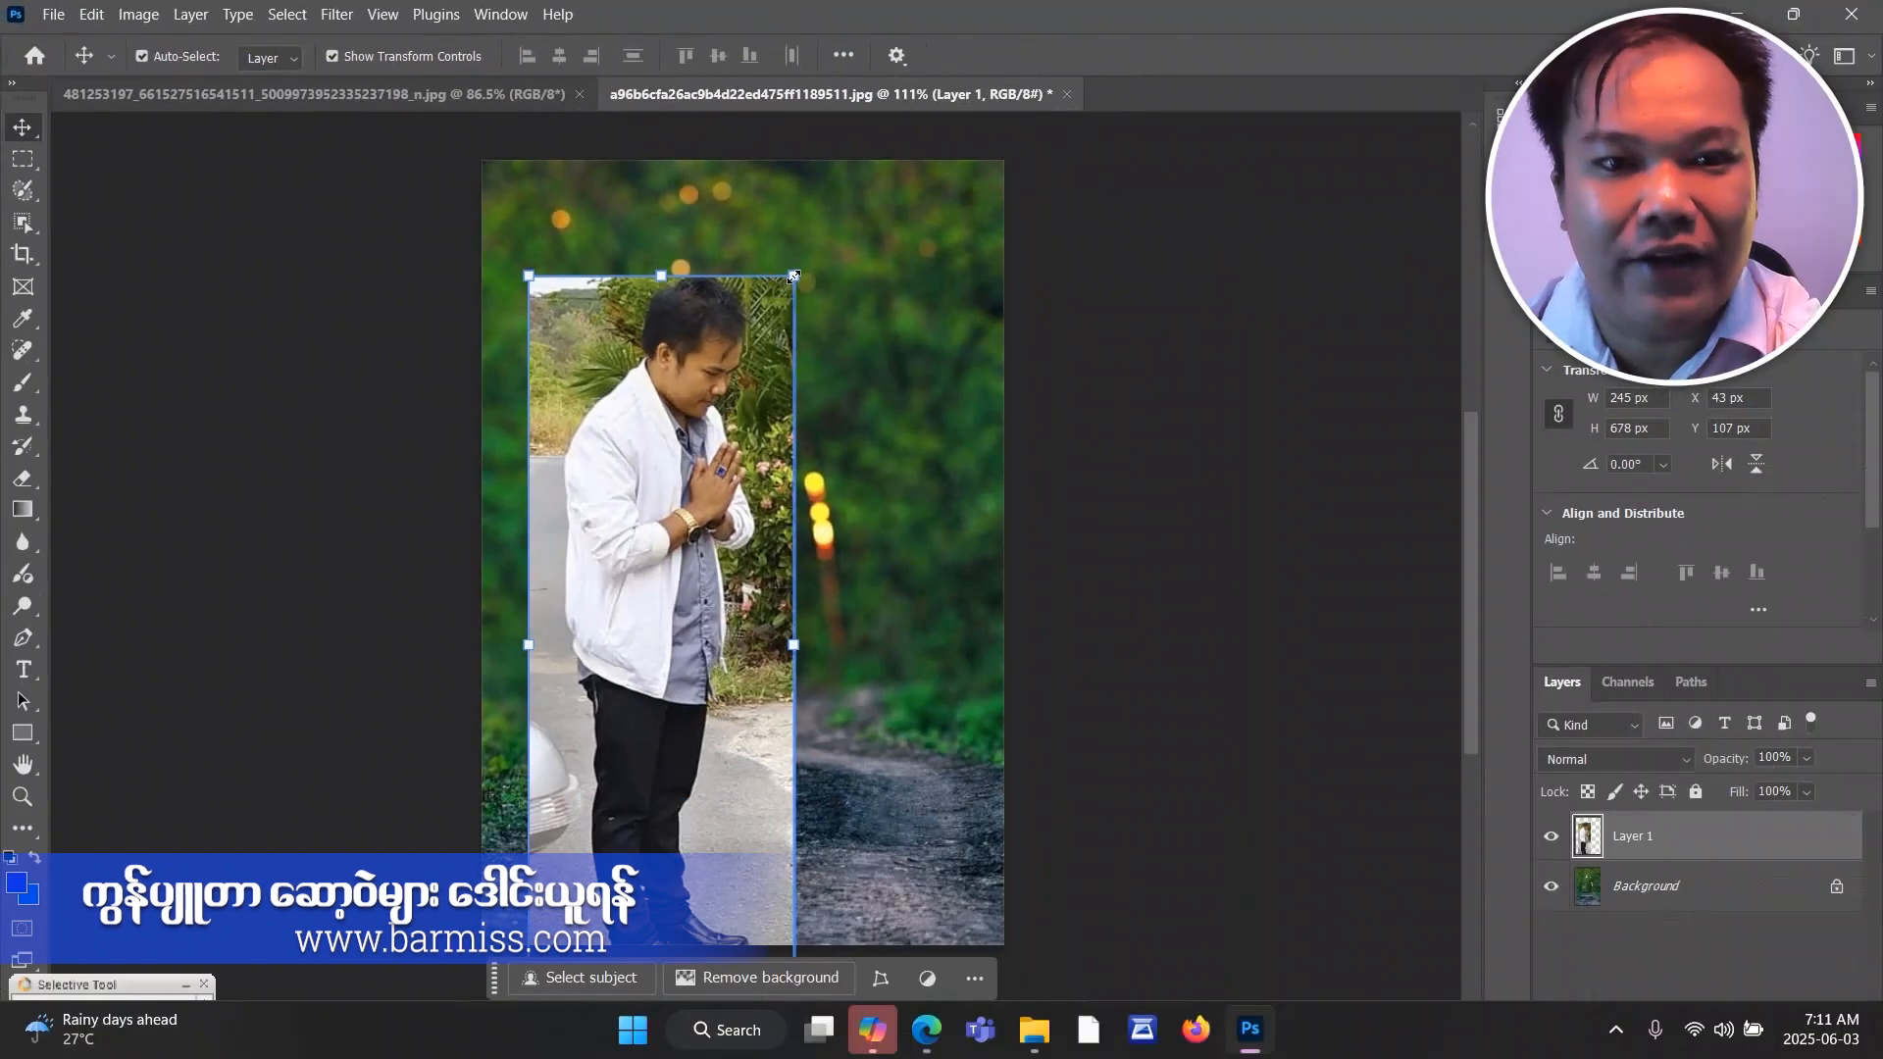
Scale the man's layer in the forest image to about 185 × 514 px and commit the transform.
drag(794, 277, 788, 493)
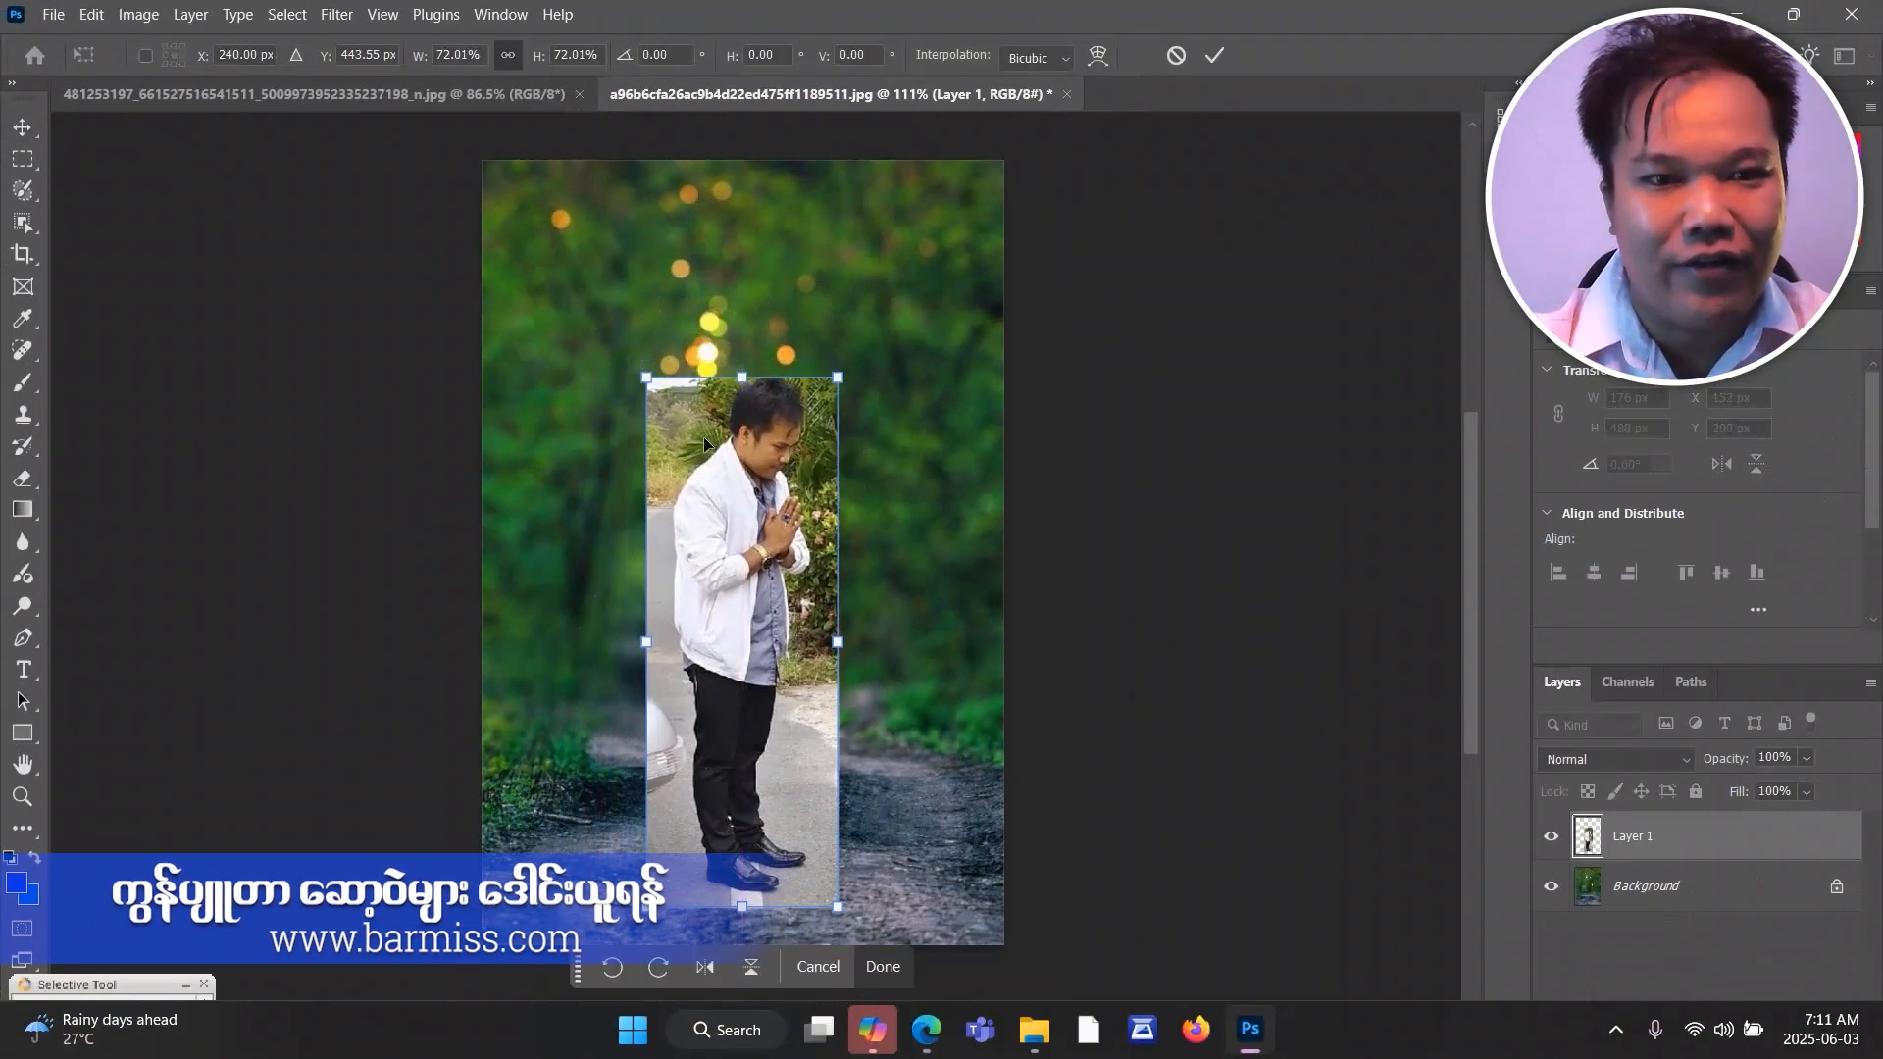
drag(651, 387, 642, 359)
click(1213, 57)
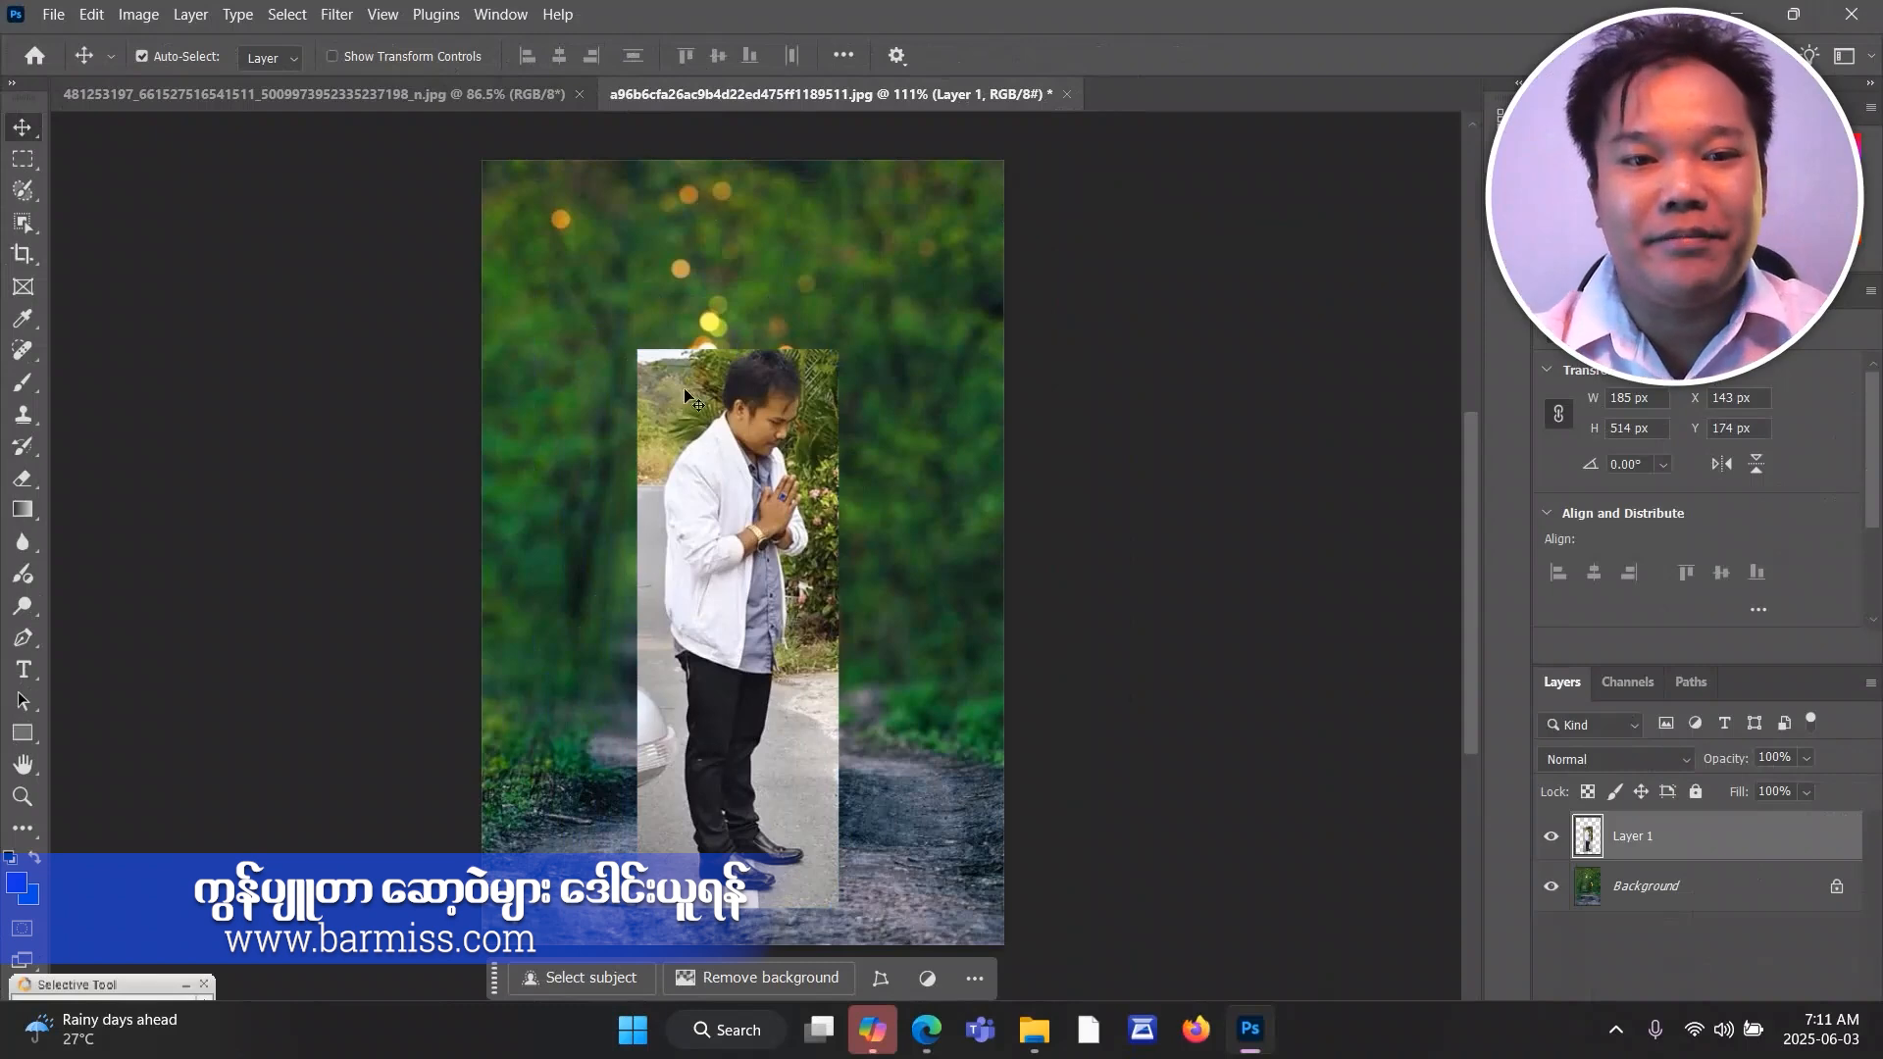
Activate the standard Eraser Tool for cleaning up the street background around the man's upper body.
scroll(686, 396, up, 5)
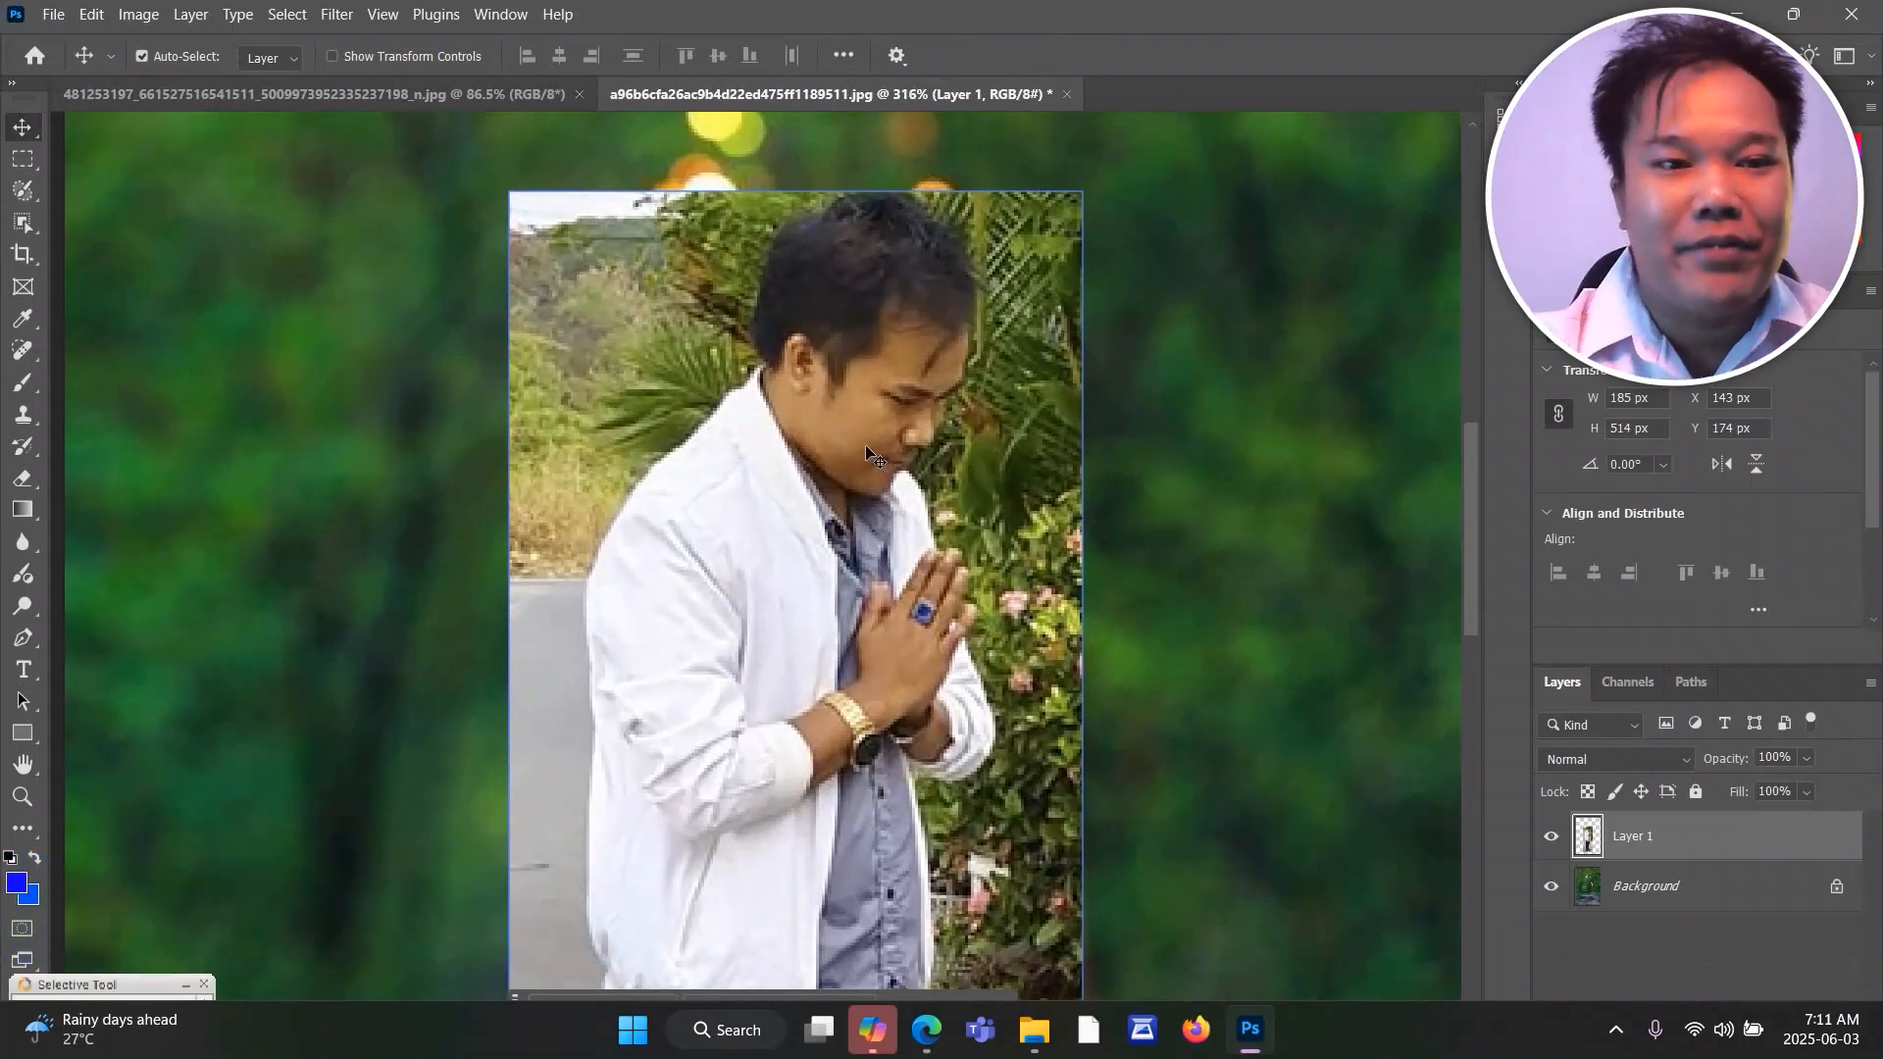
click(26, 481)
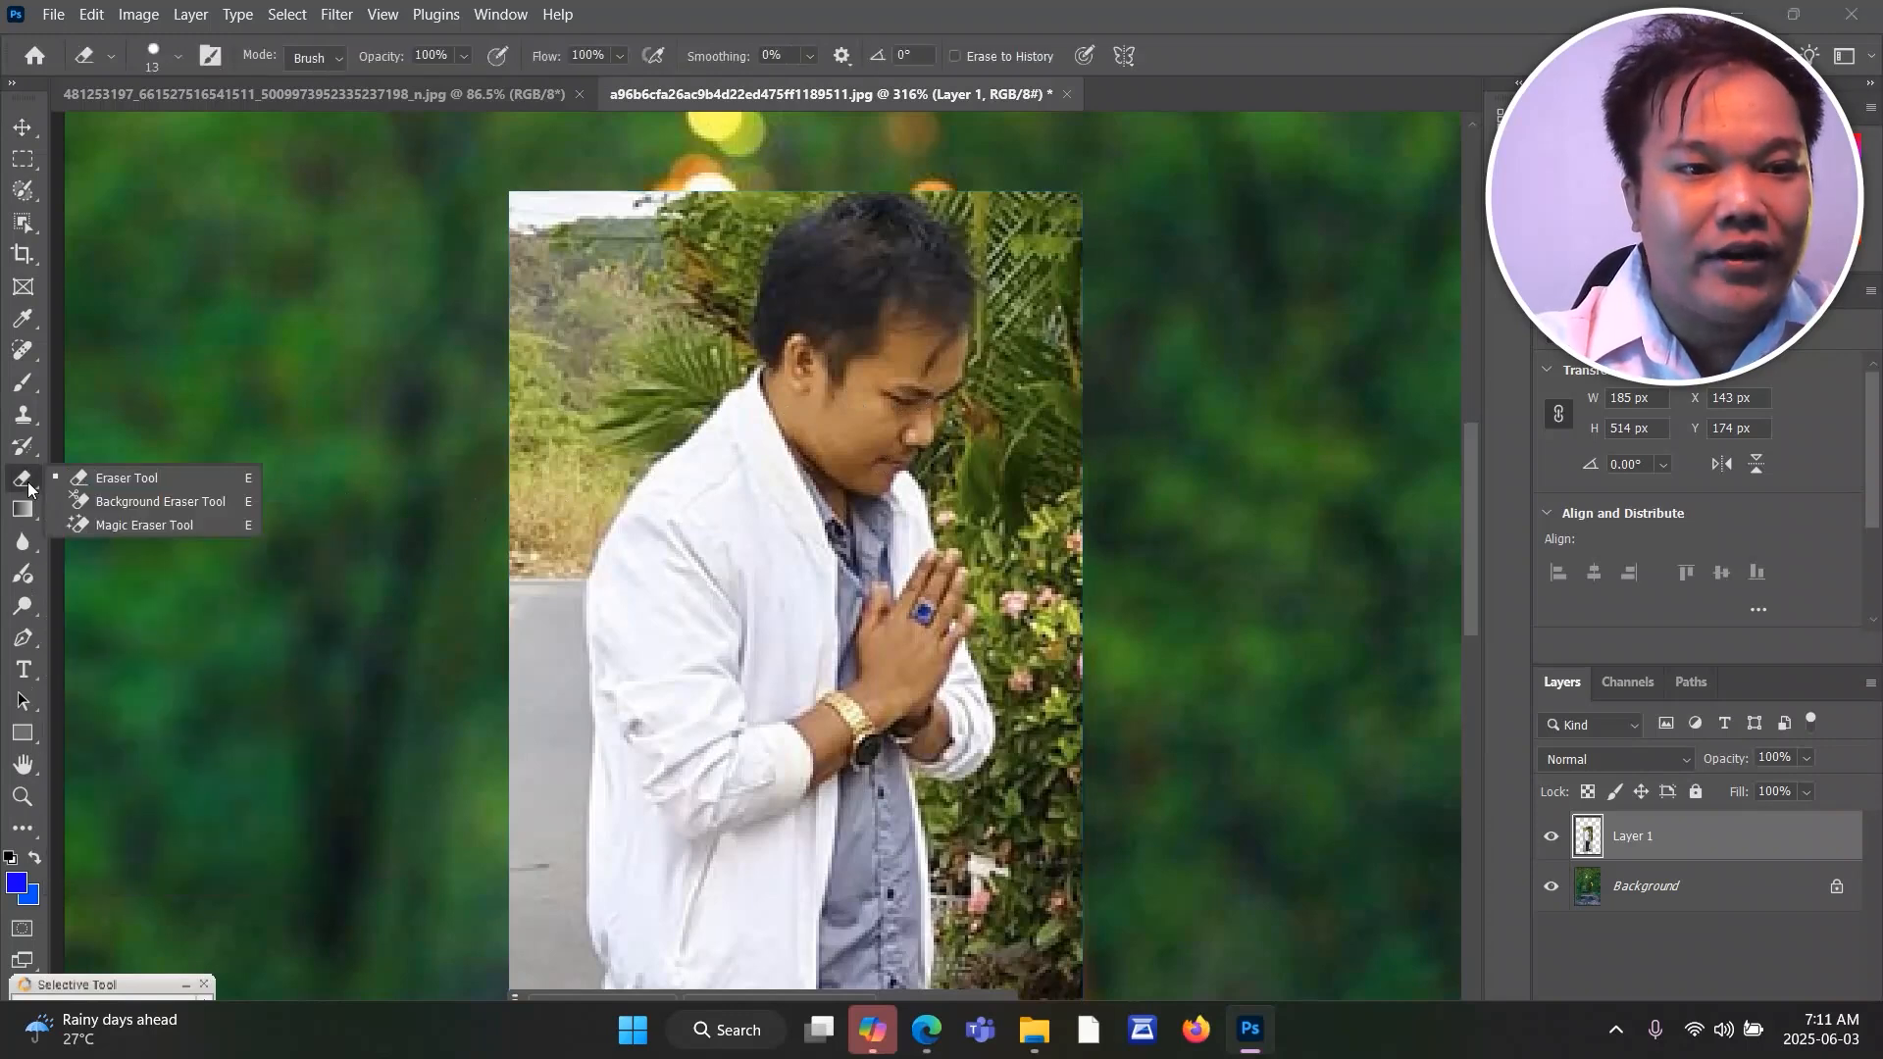
click(111, 480)
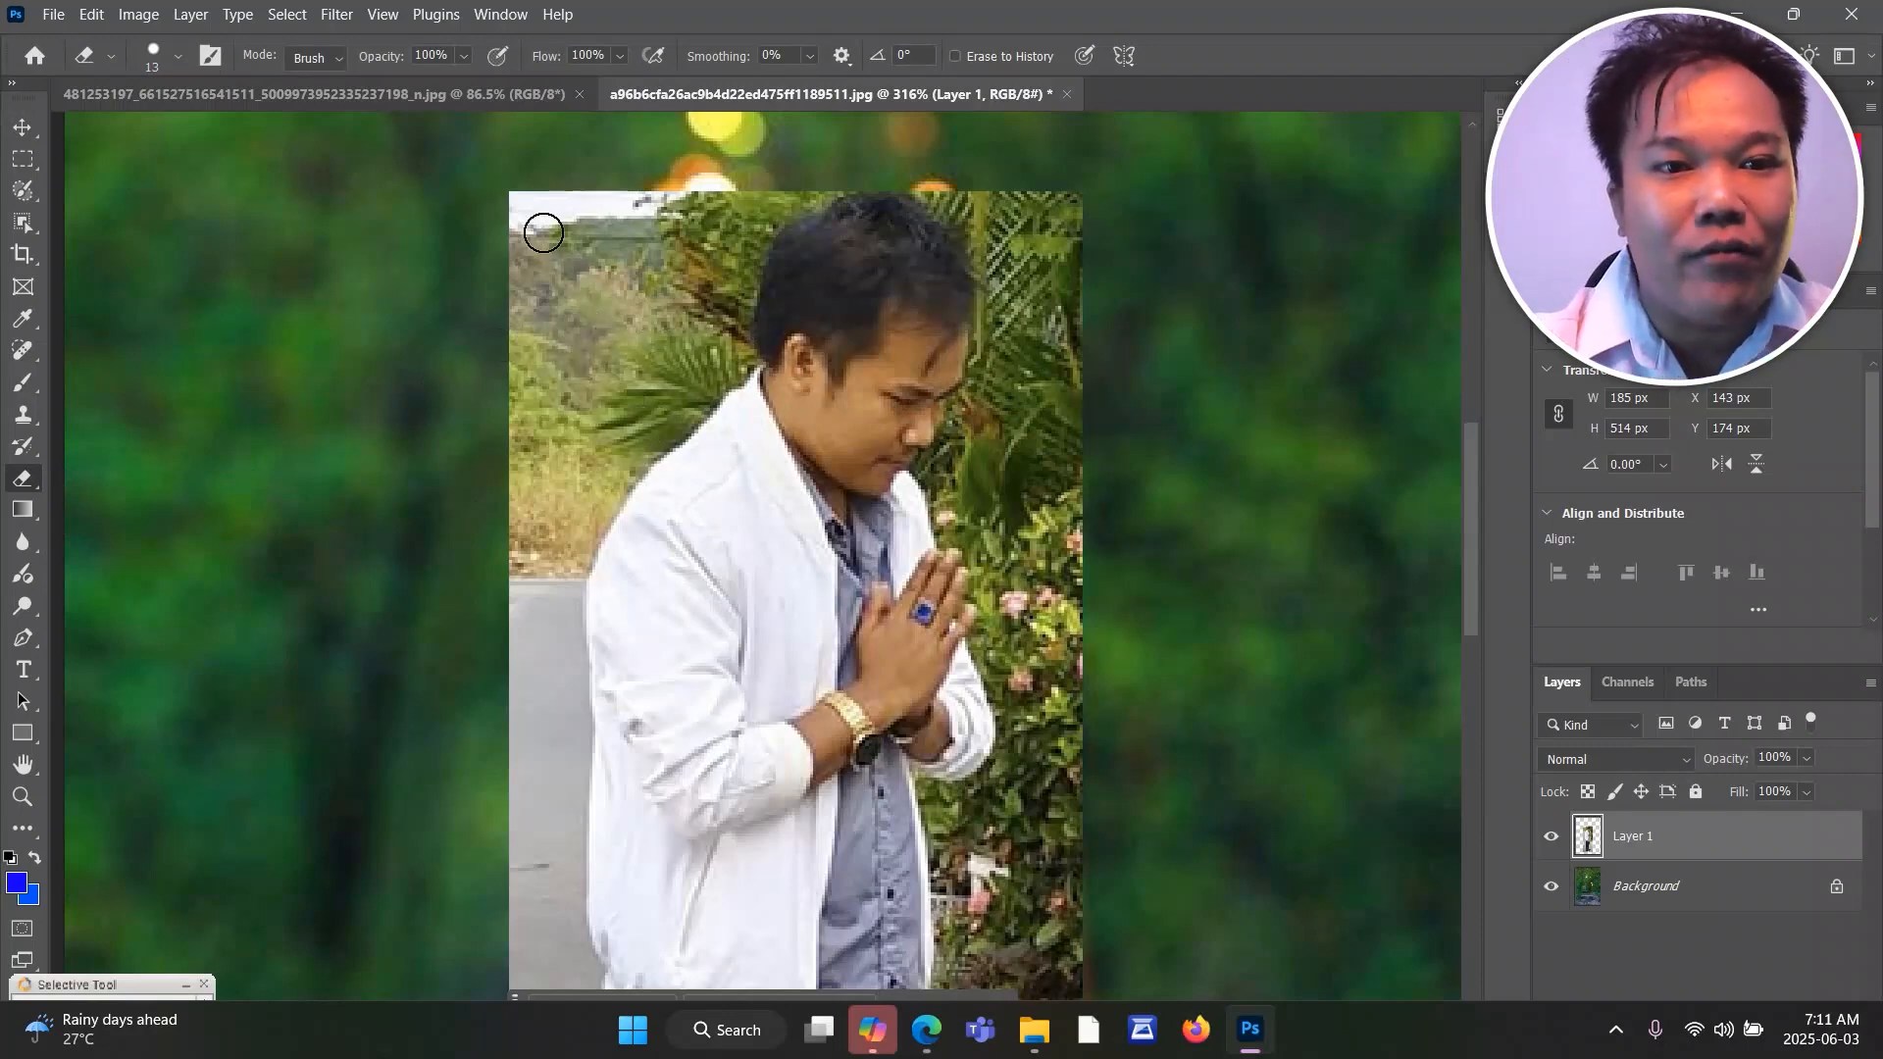
right_click(22, 479)
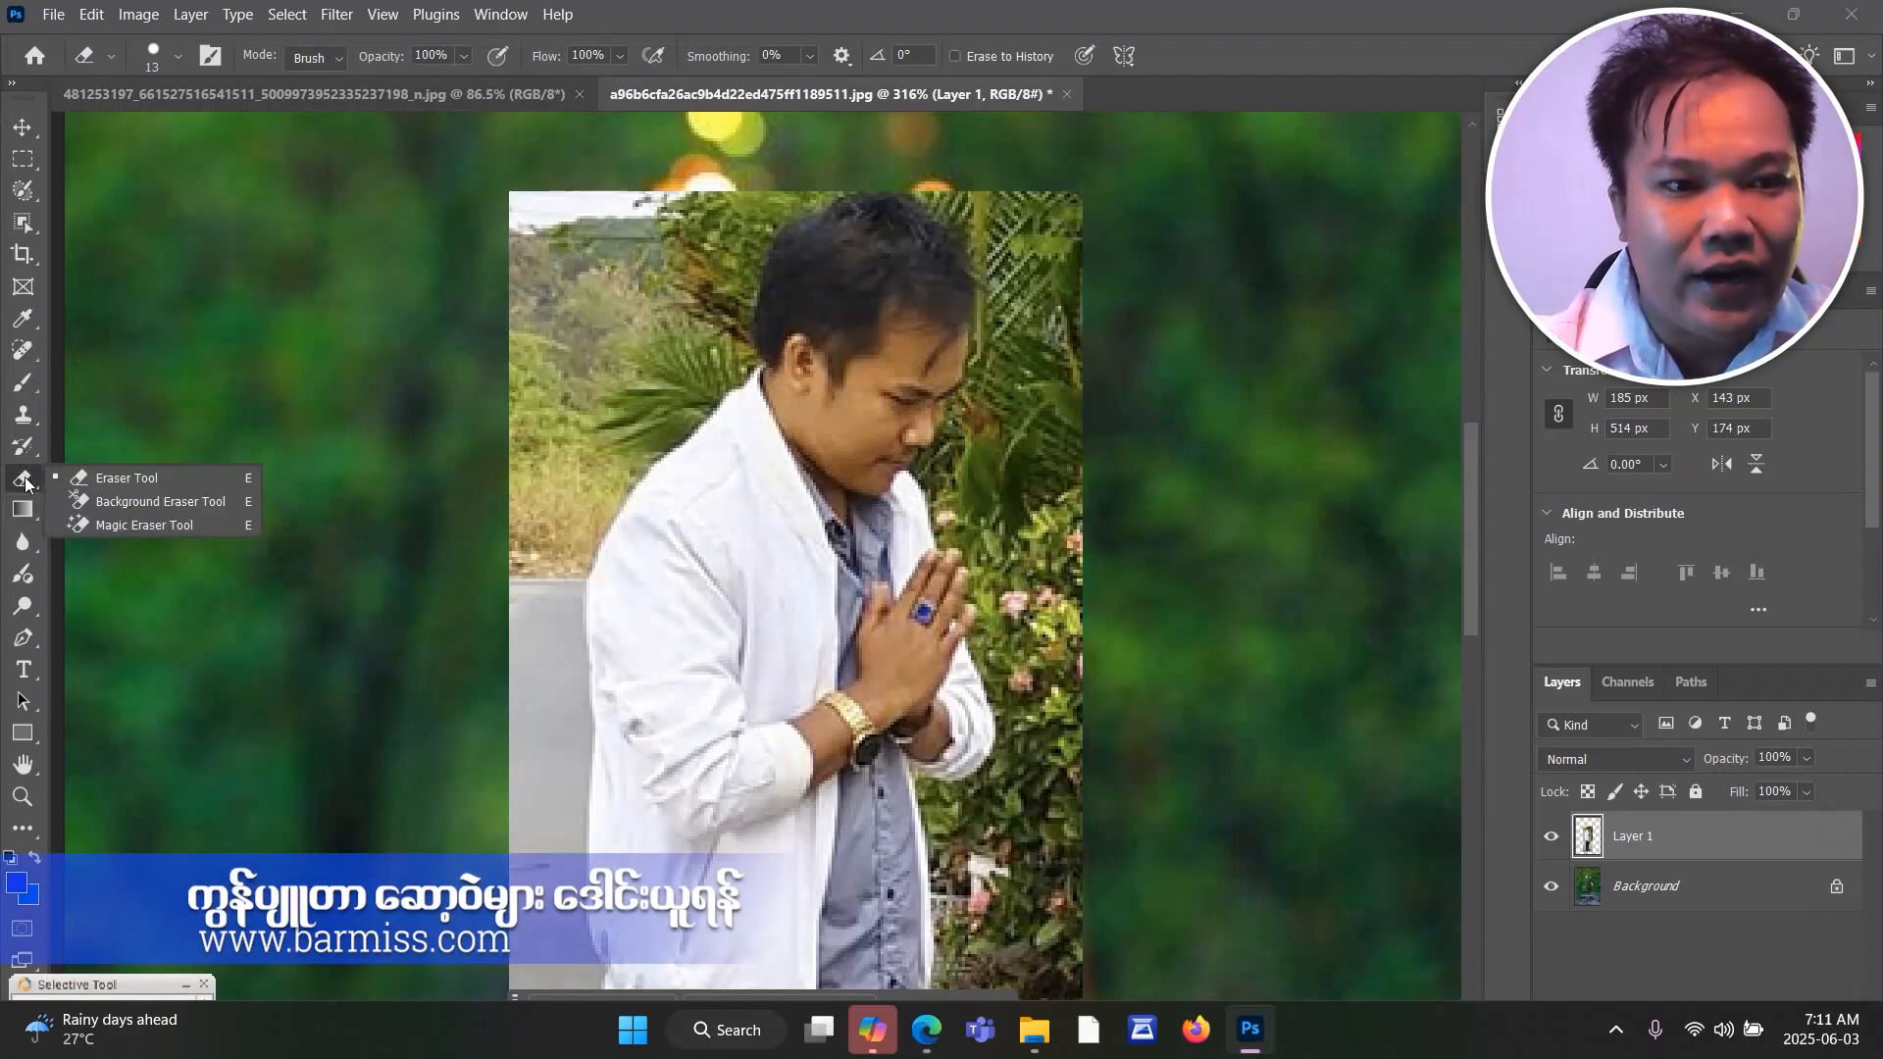
click(104, 481)
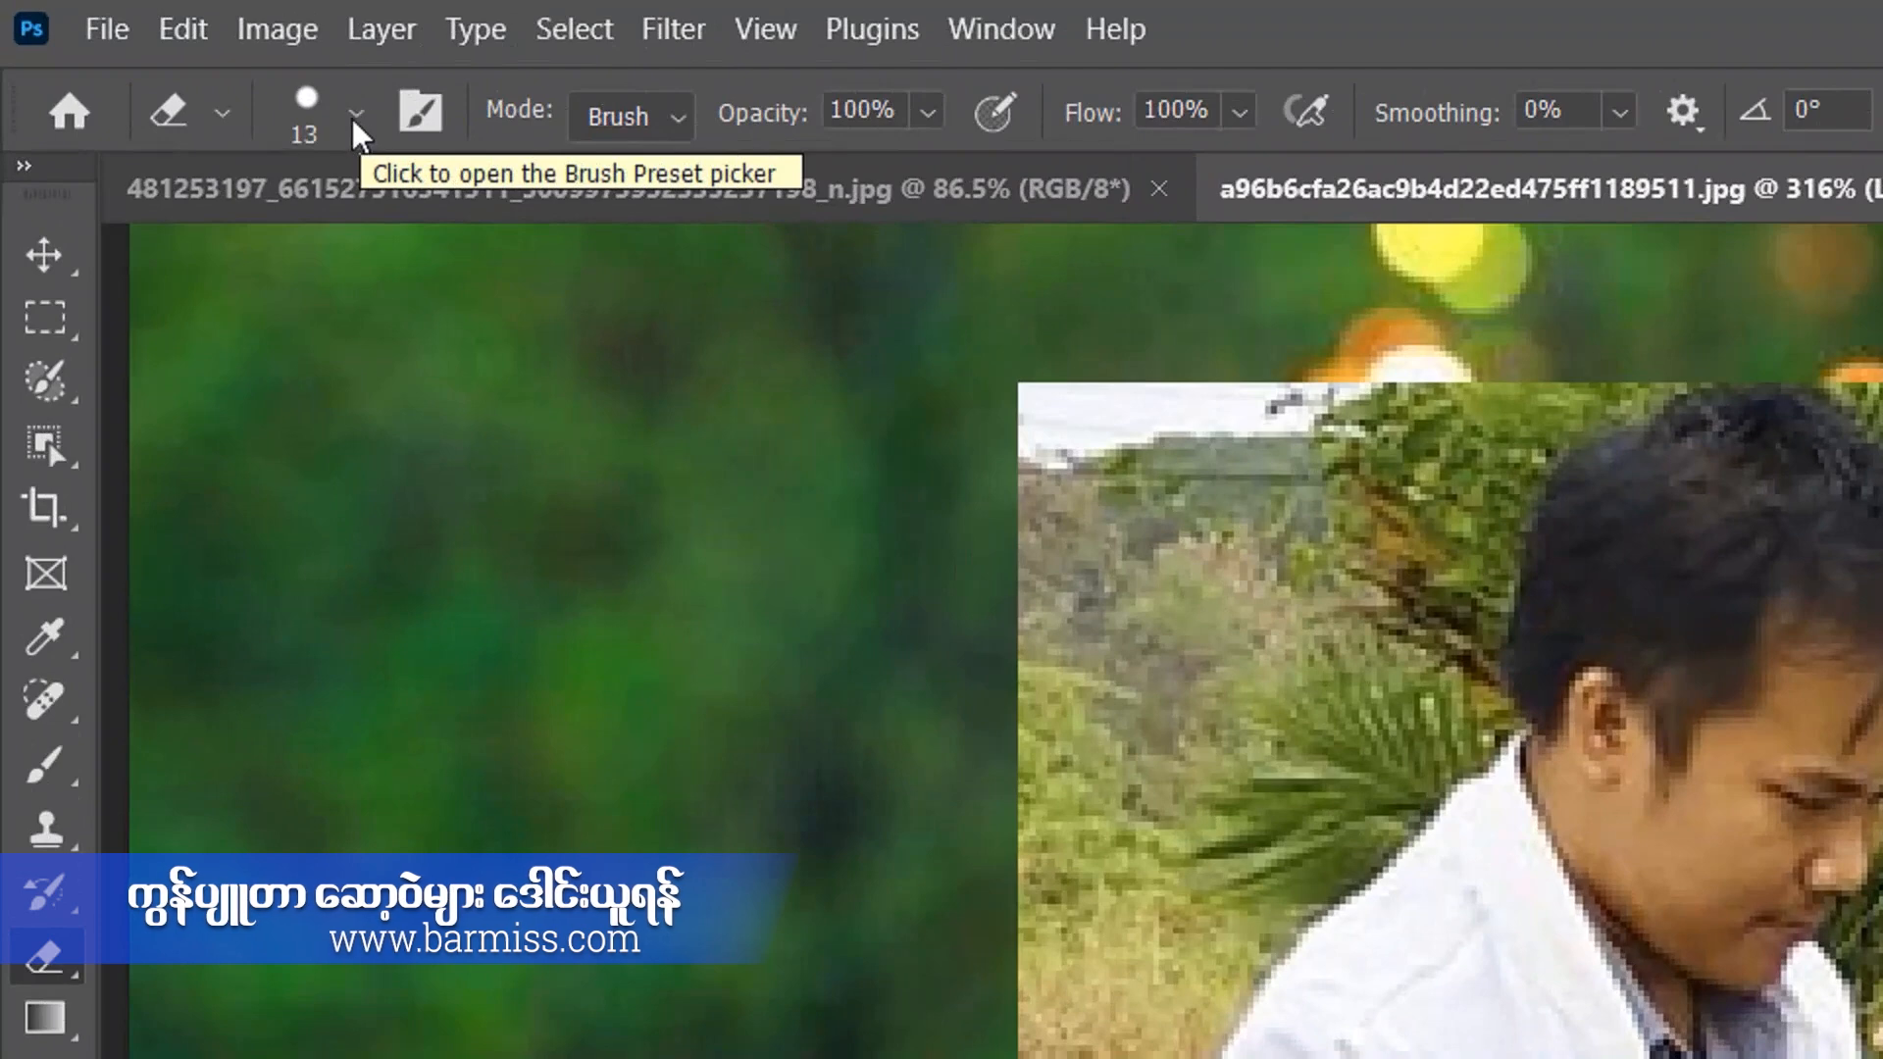
Set the eraser brush to 51 px with 100% hardness and erase the upper-left corner of the man's photo.
click(179, 59)
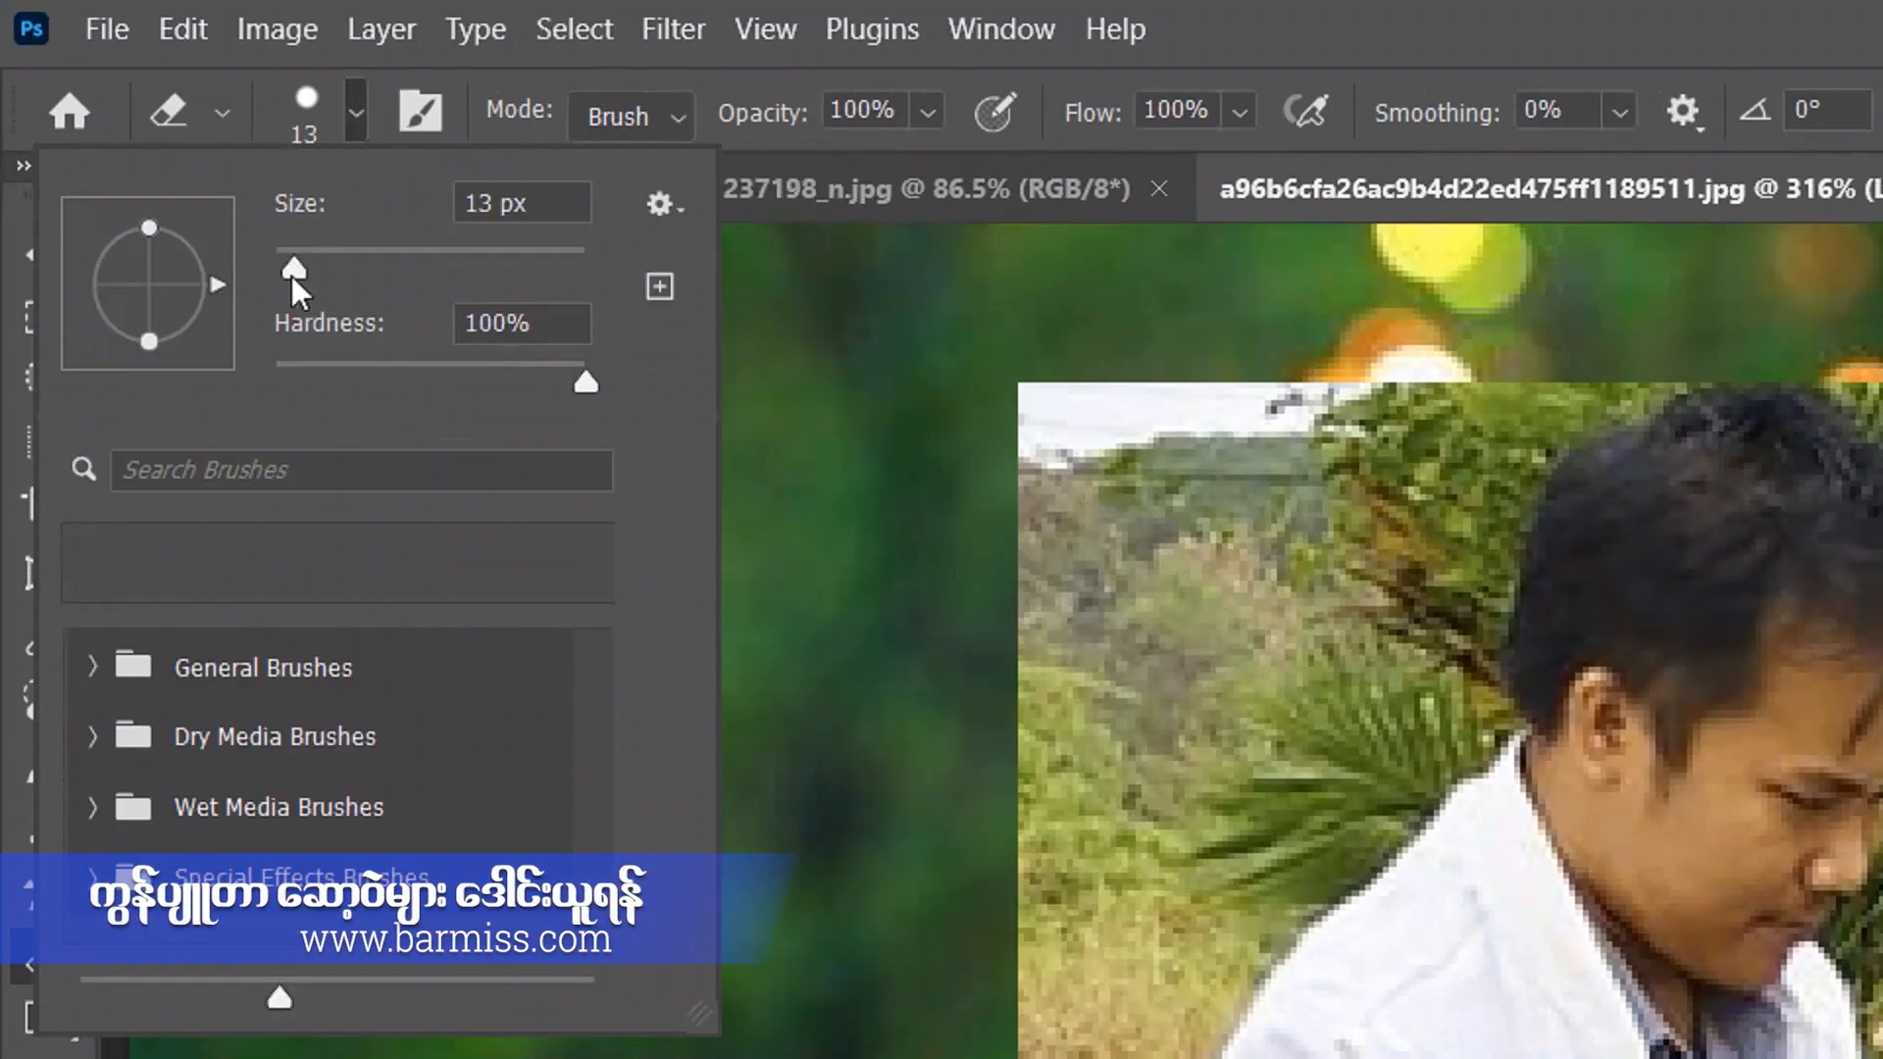
drag(294, 272, 354, 277)
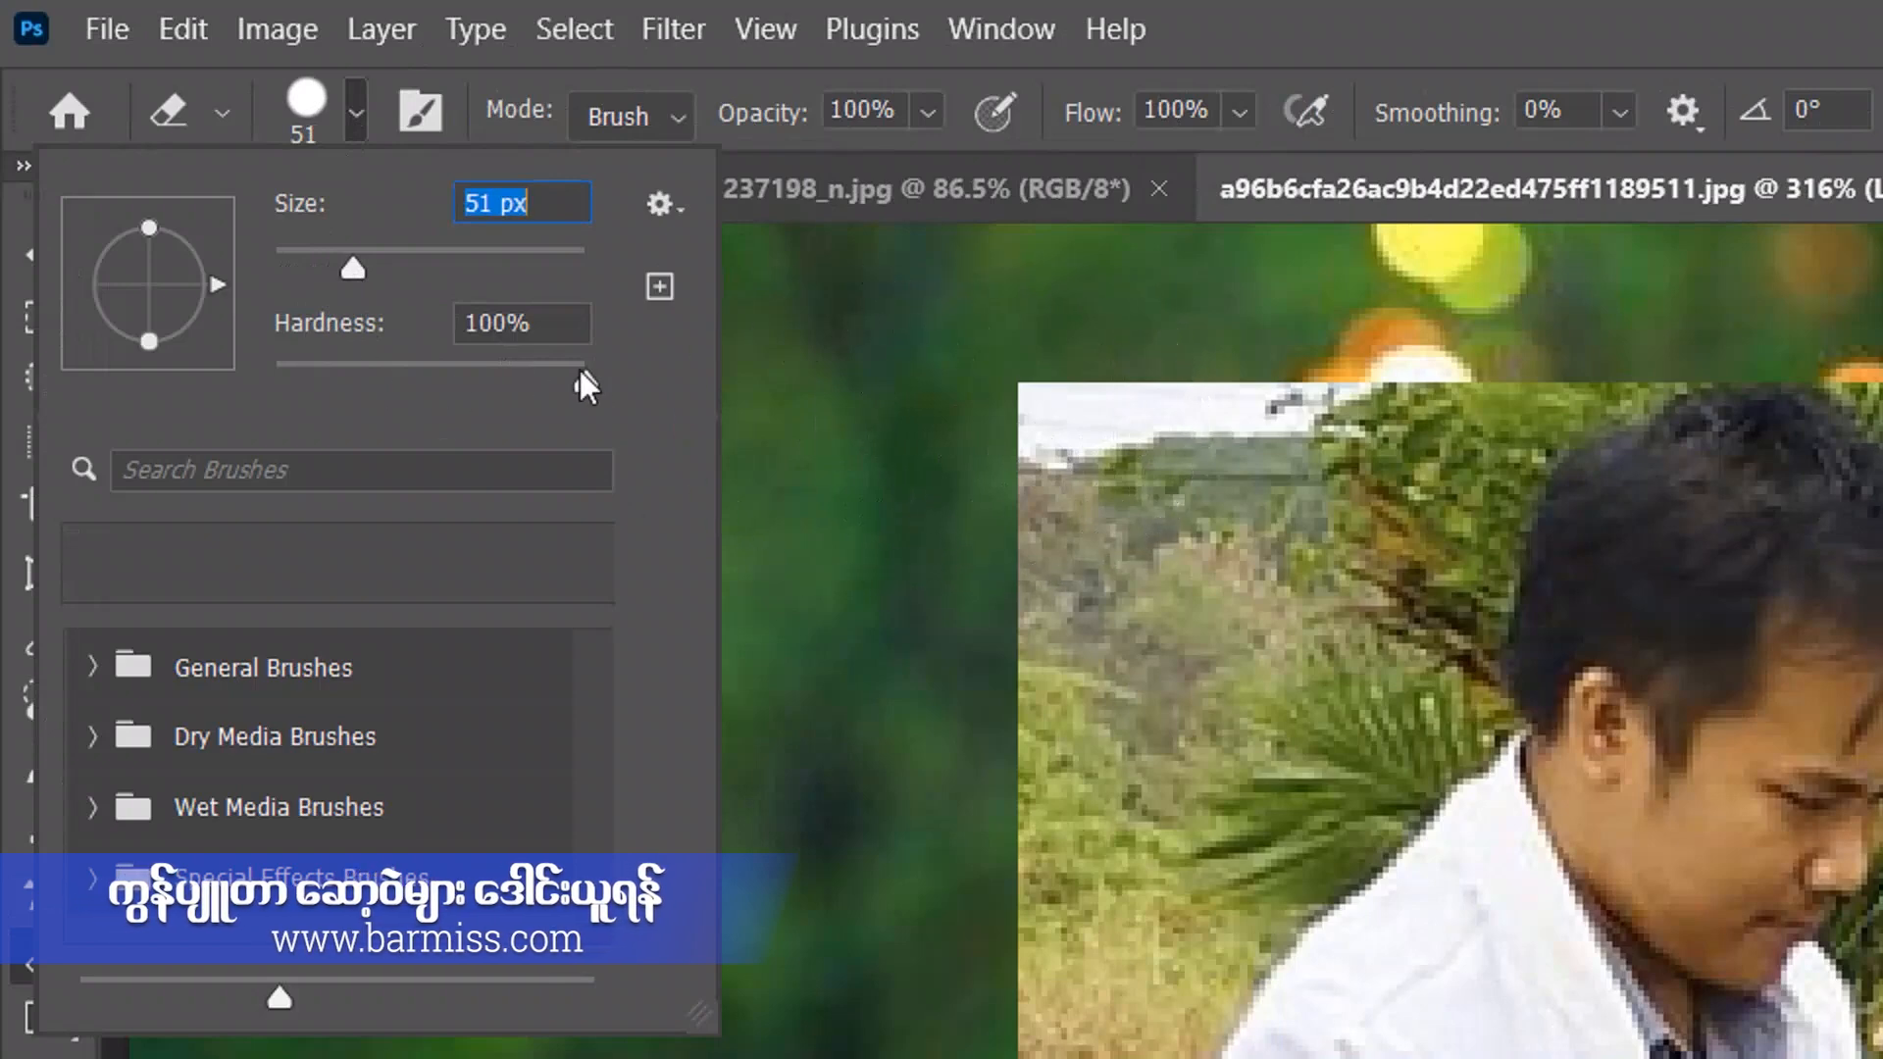
drag(589, 390, 590, 386)
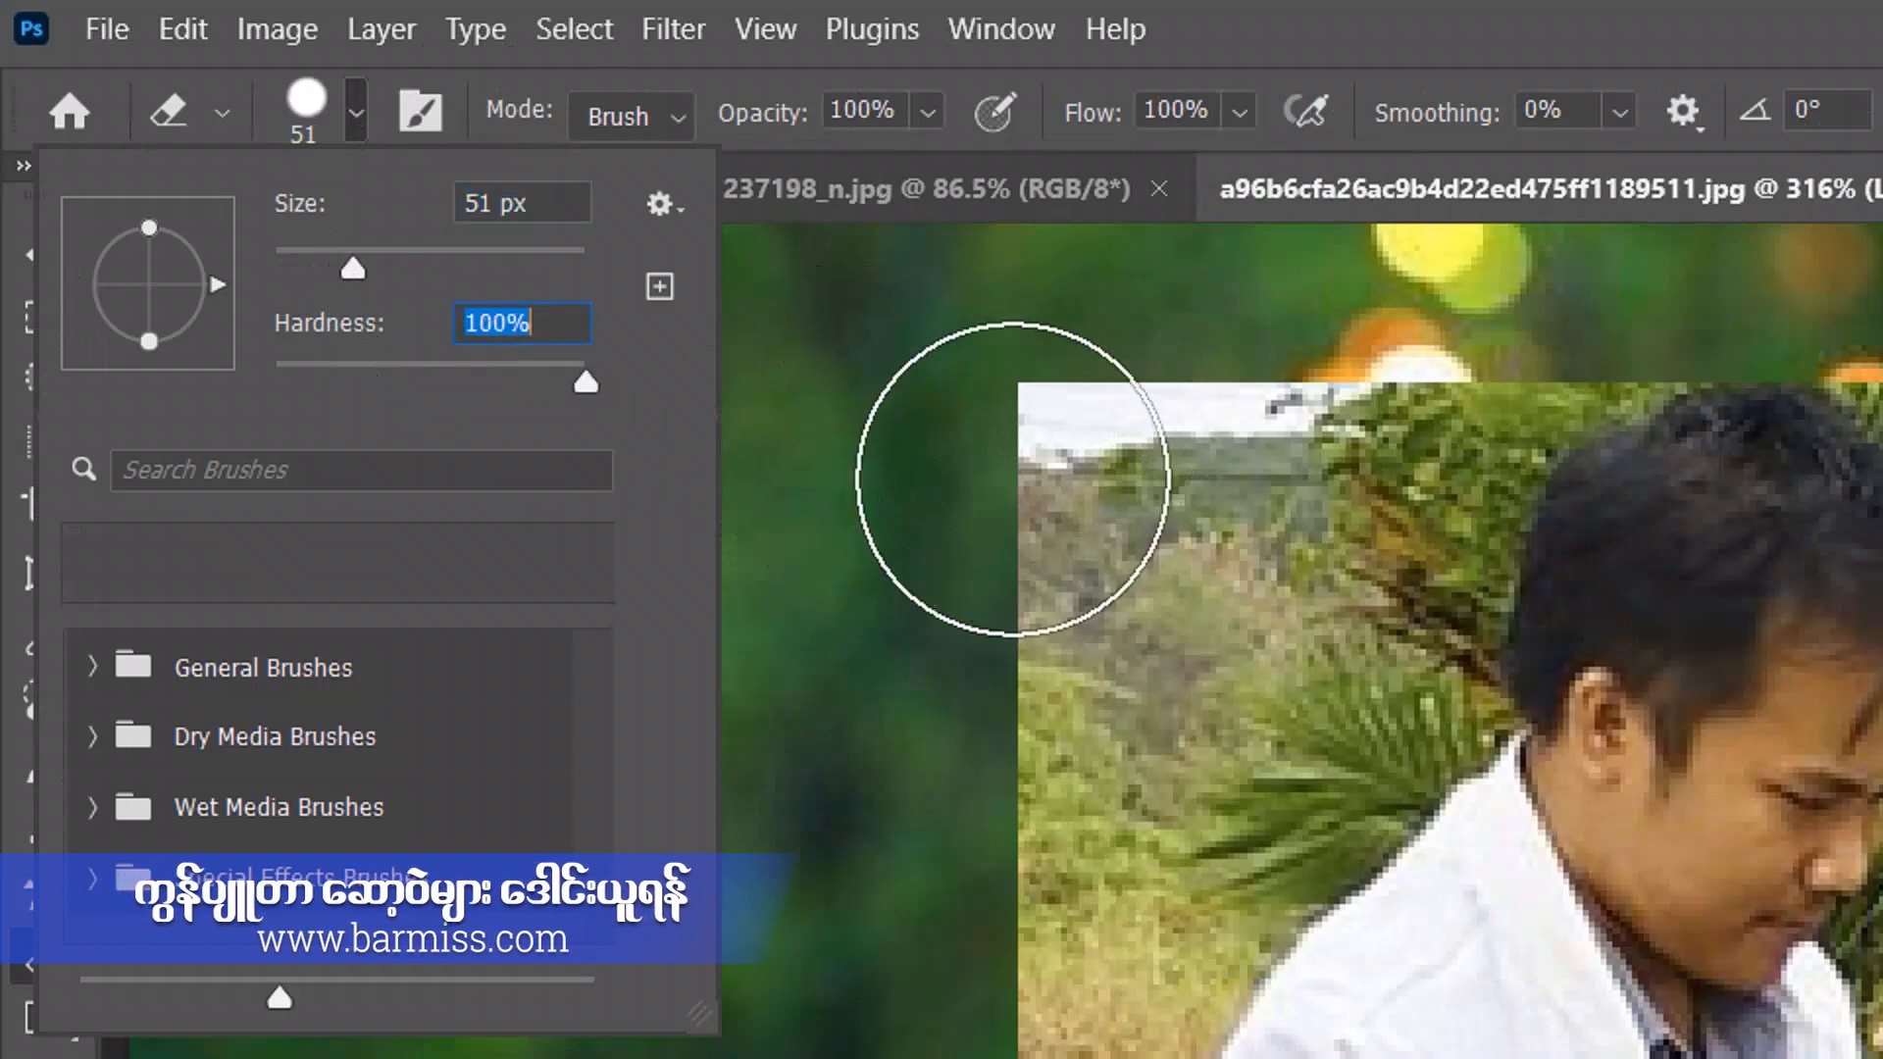
click(1040, 481)
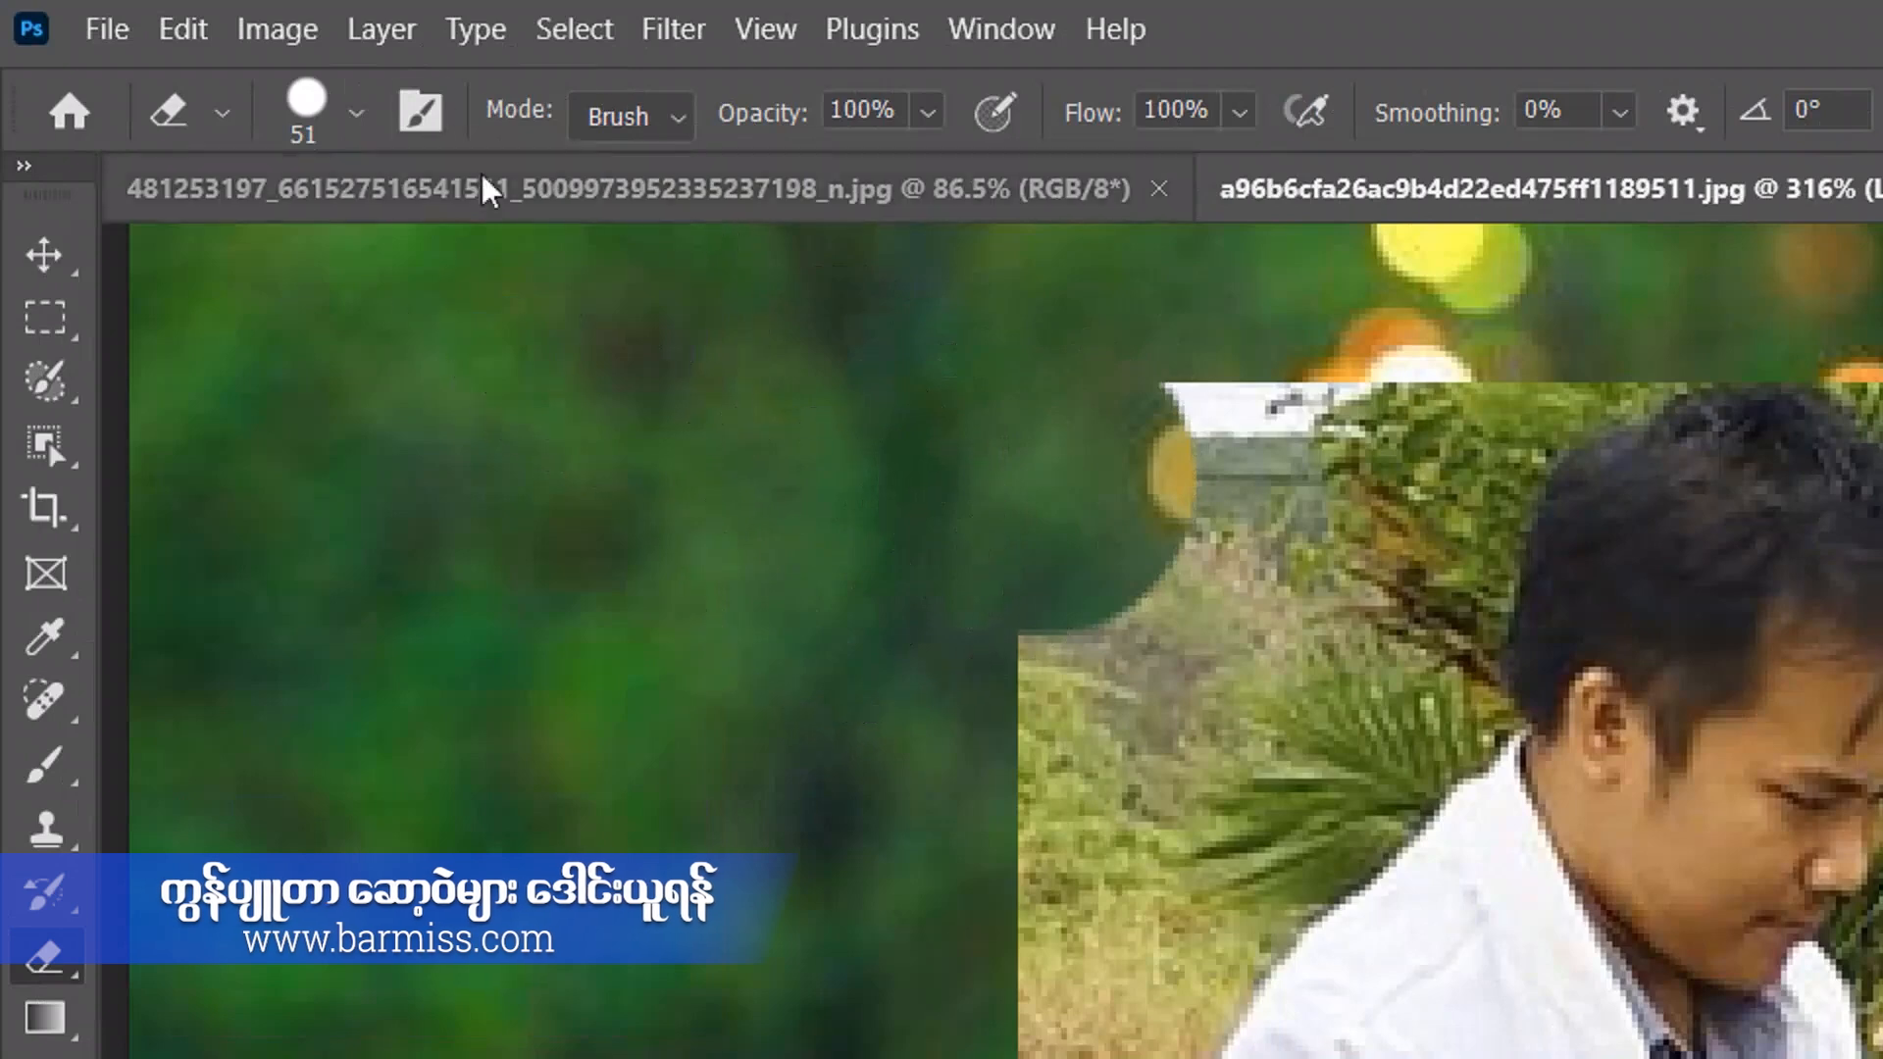
Soften the eraser to 15% hardness and erase a spot beside the hard-edged cut in the photo's corner.
click(353, 123)
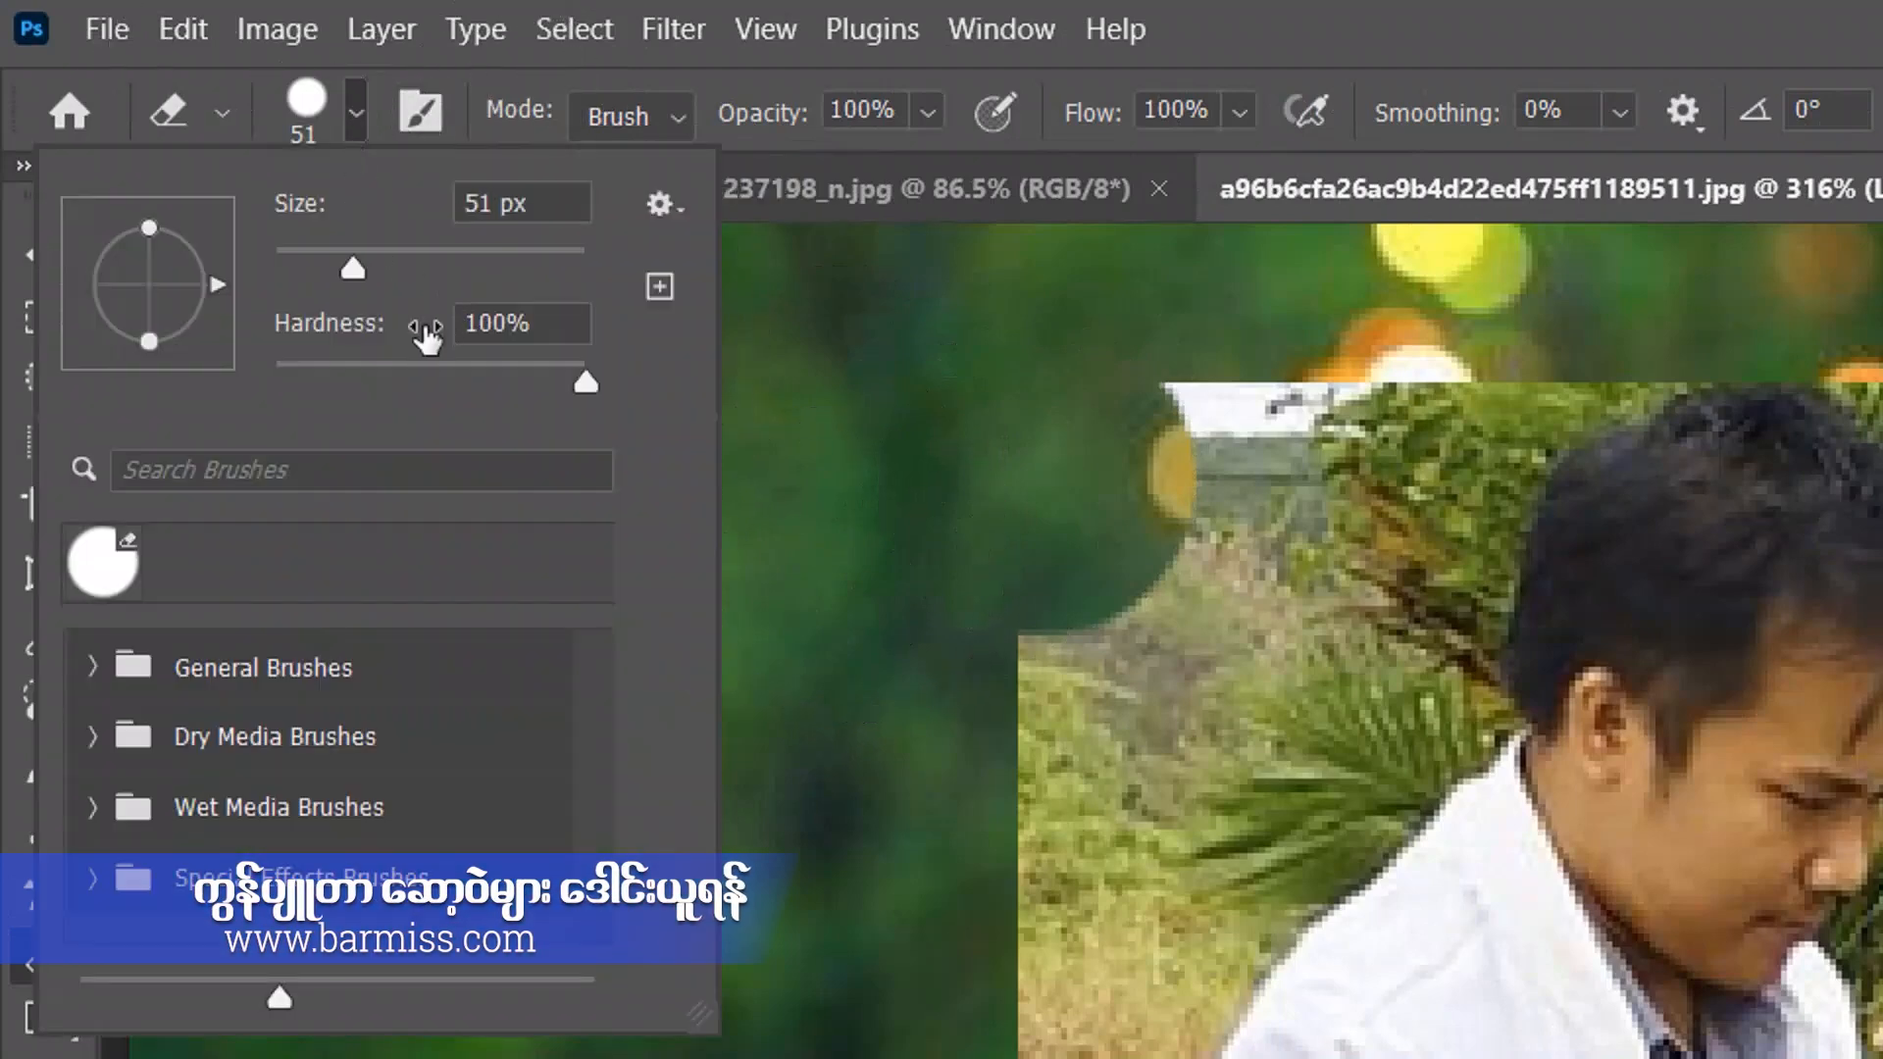
click(322, 369)
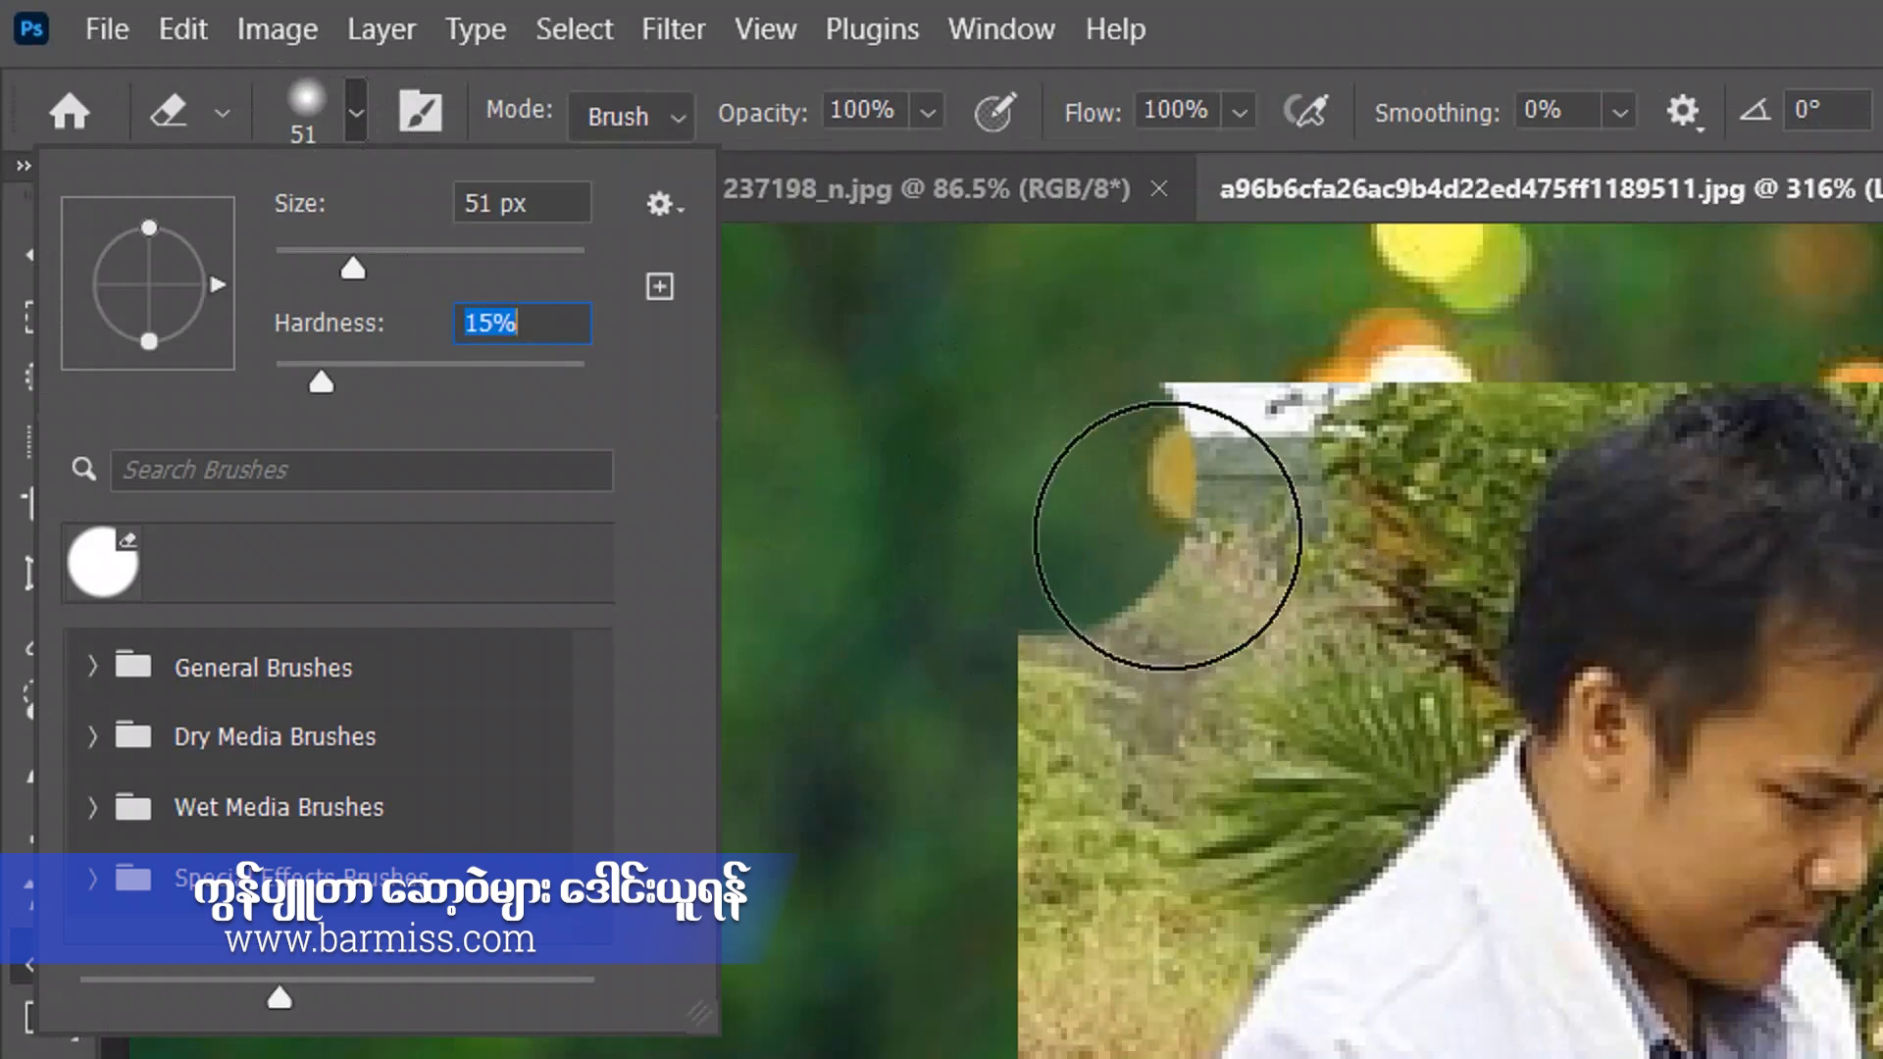
click(1149, 483)
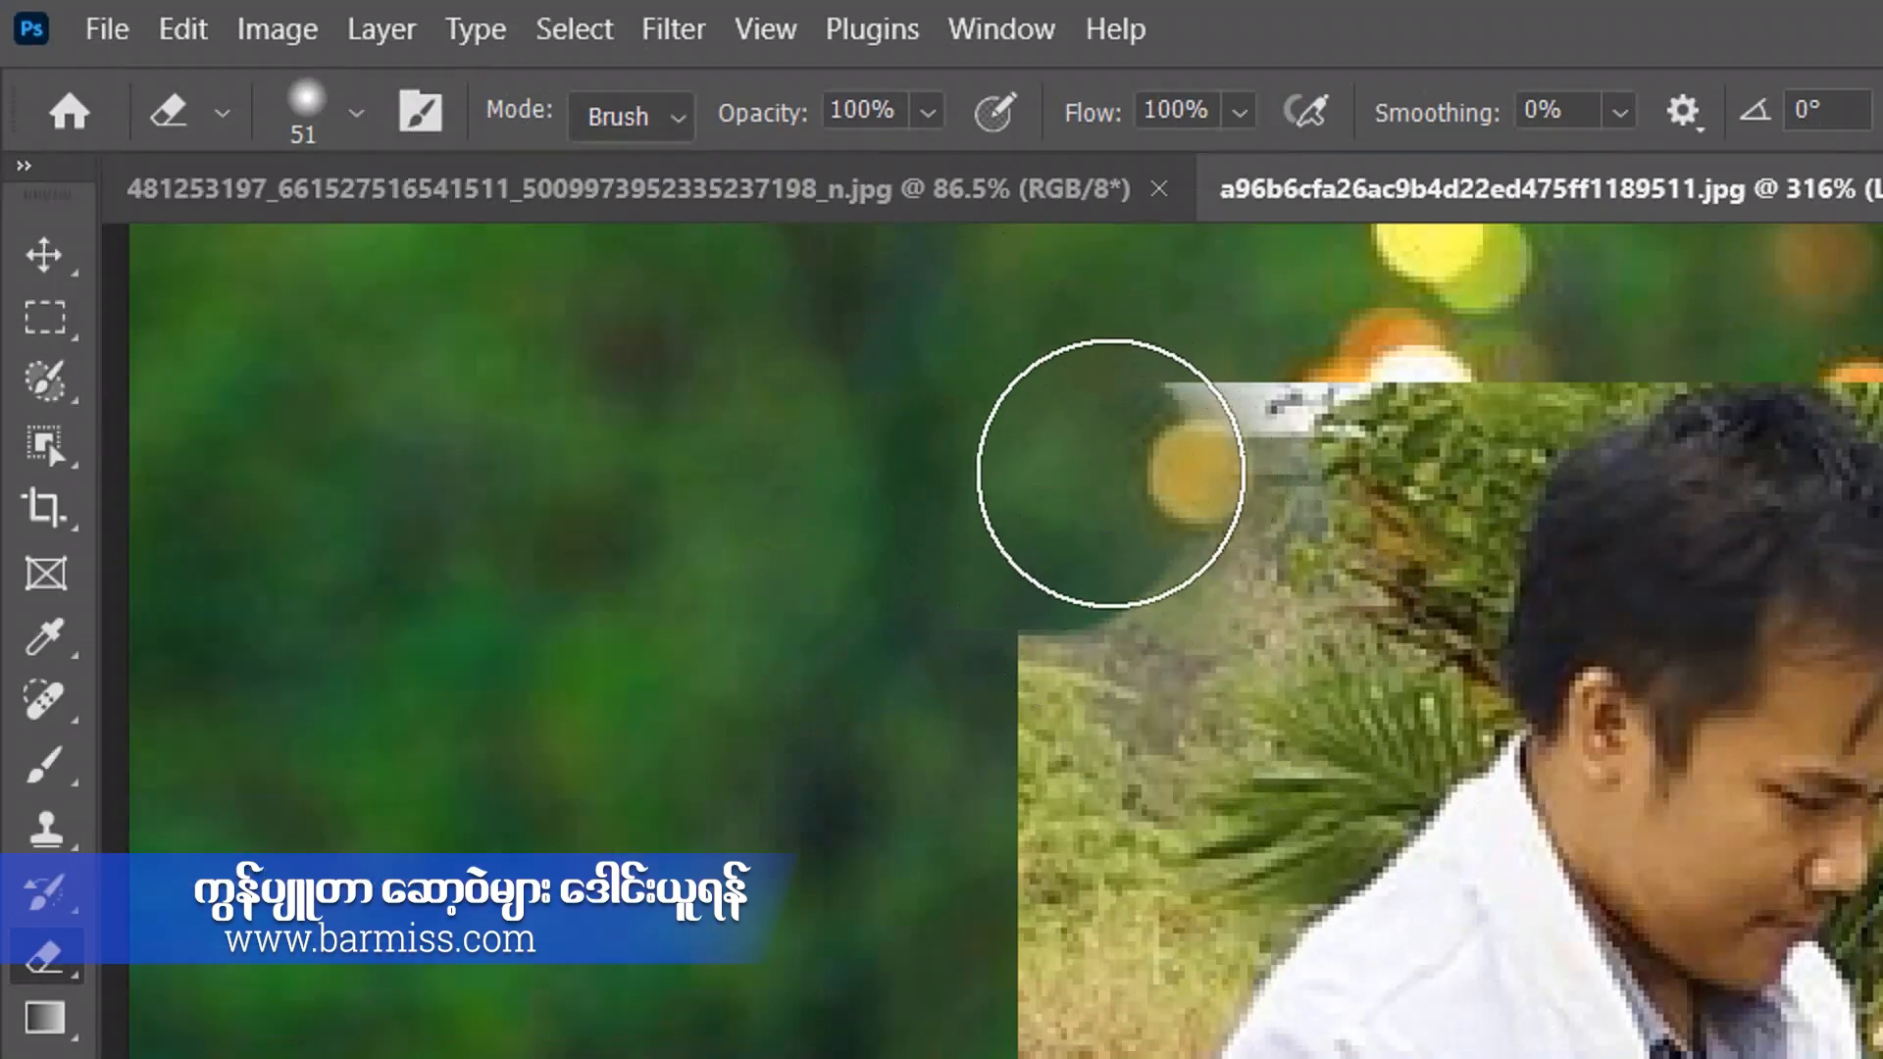
Set the eraser hardness to 87% and erase another spot along the photo's left edge.
click(357, 115)
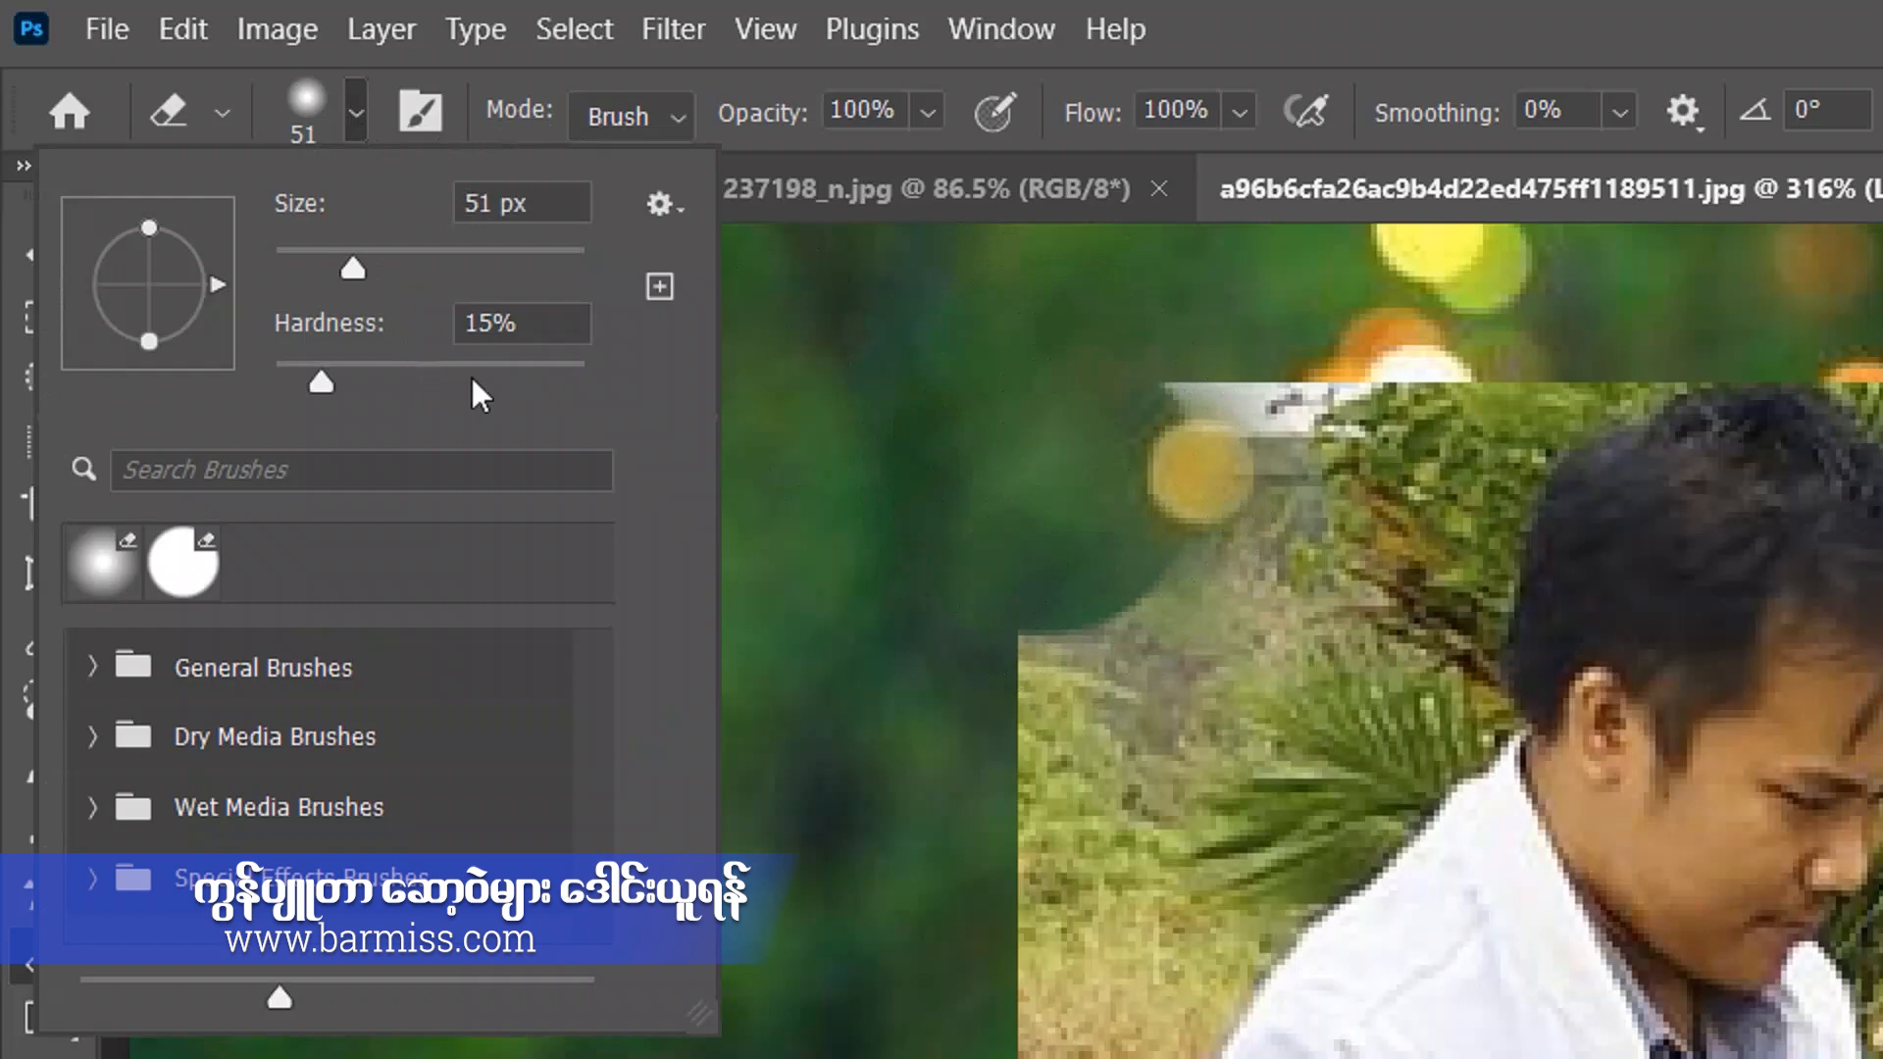
drag(583, 381, 545, 380)
key(Return)
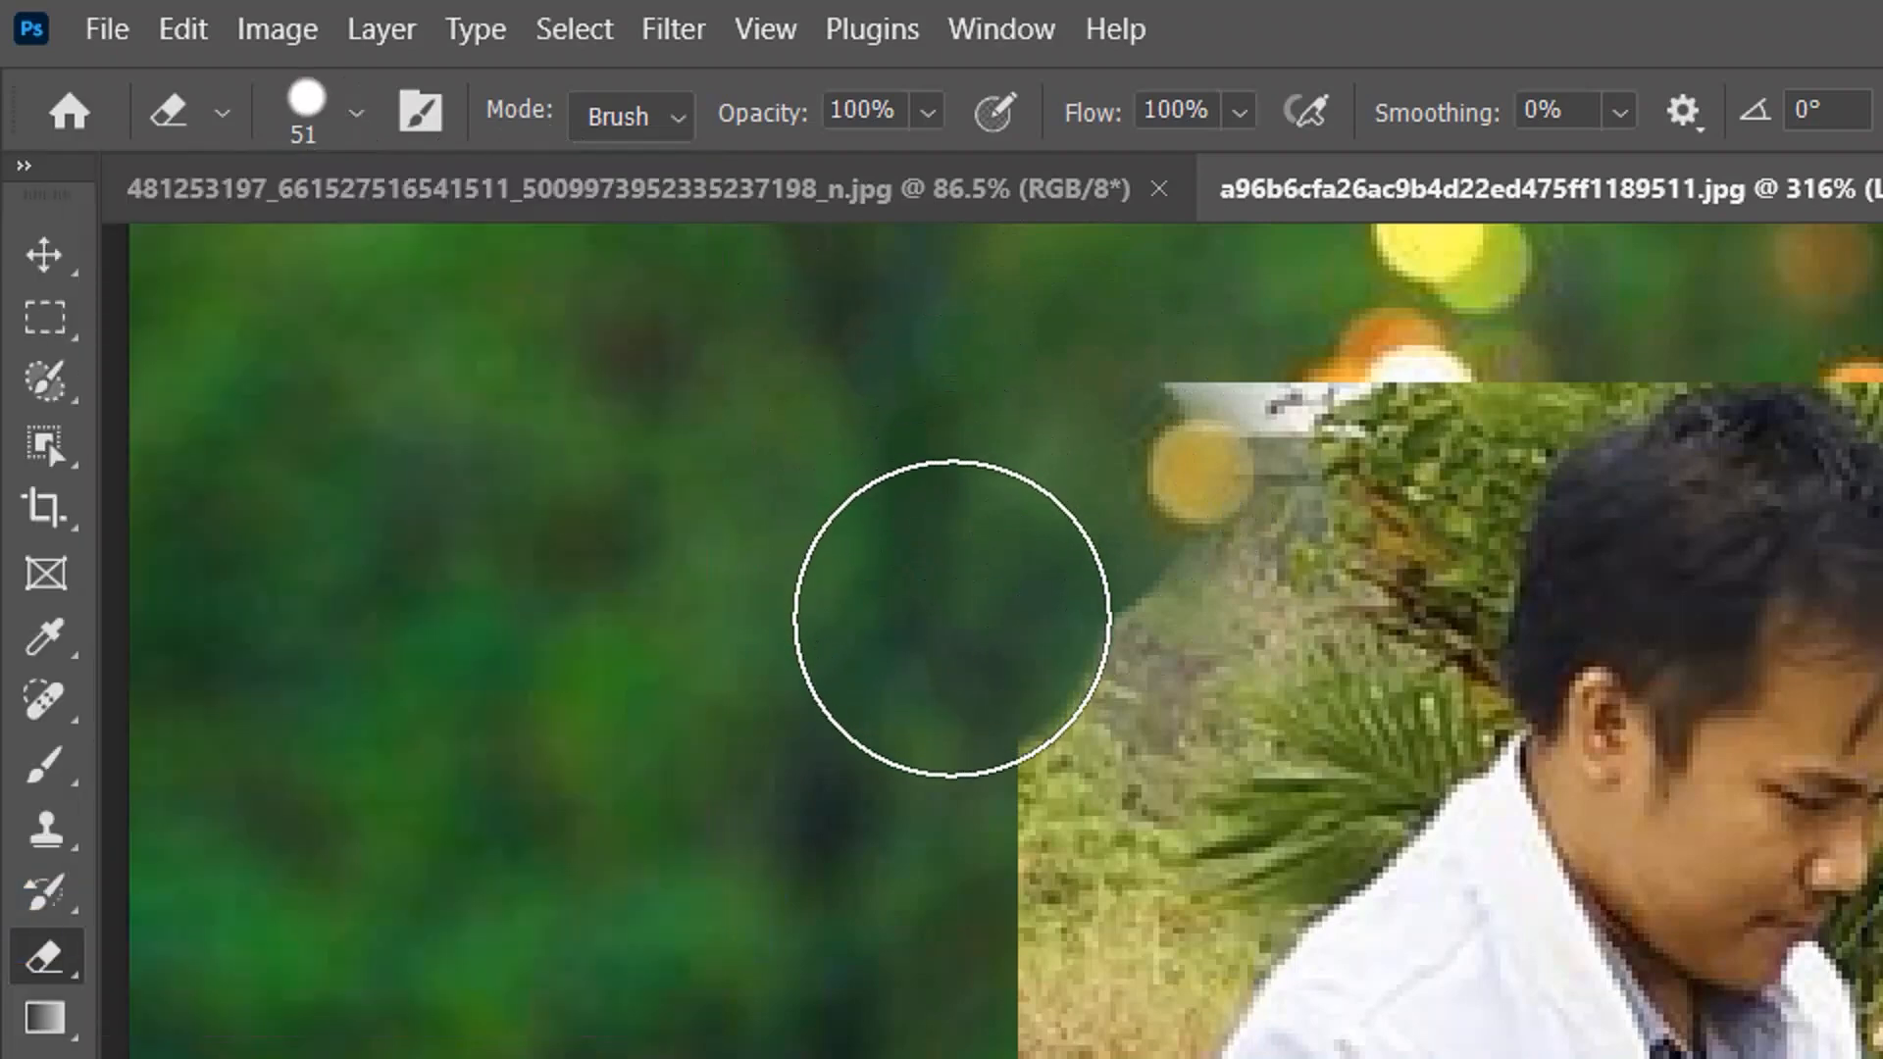
Enlarge the eraser to 61 px and erase more of the street background at the photo's upper-left corner.
click(357, 118)
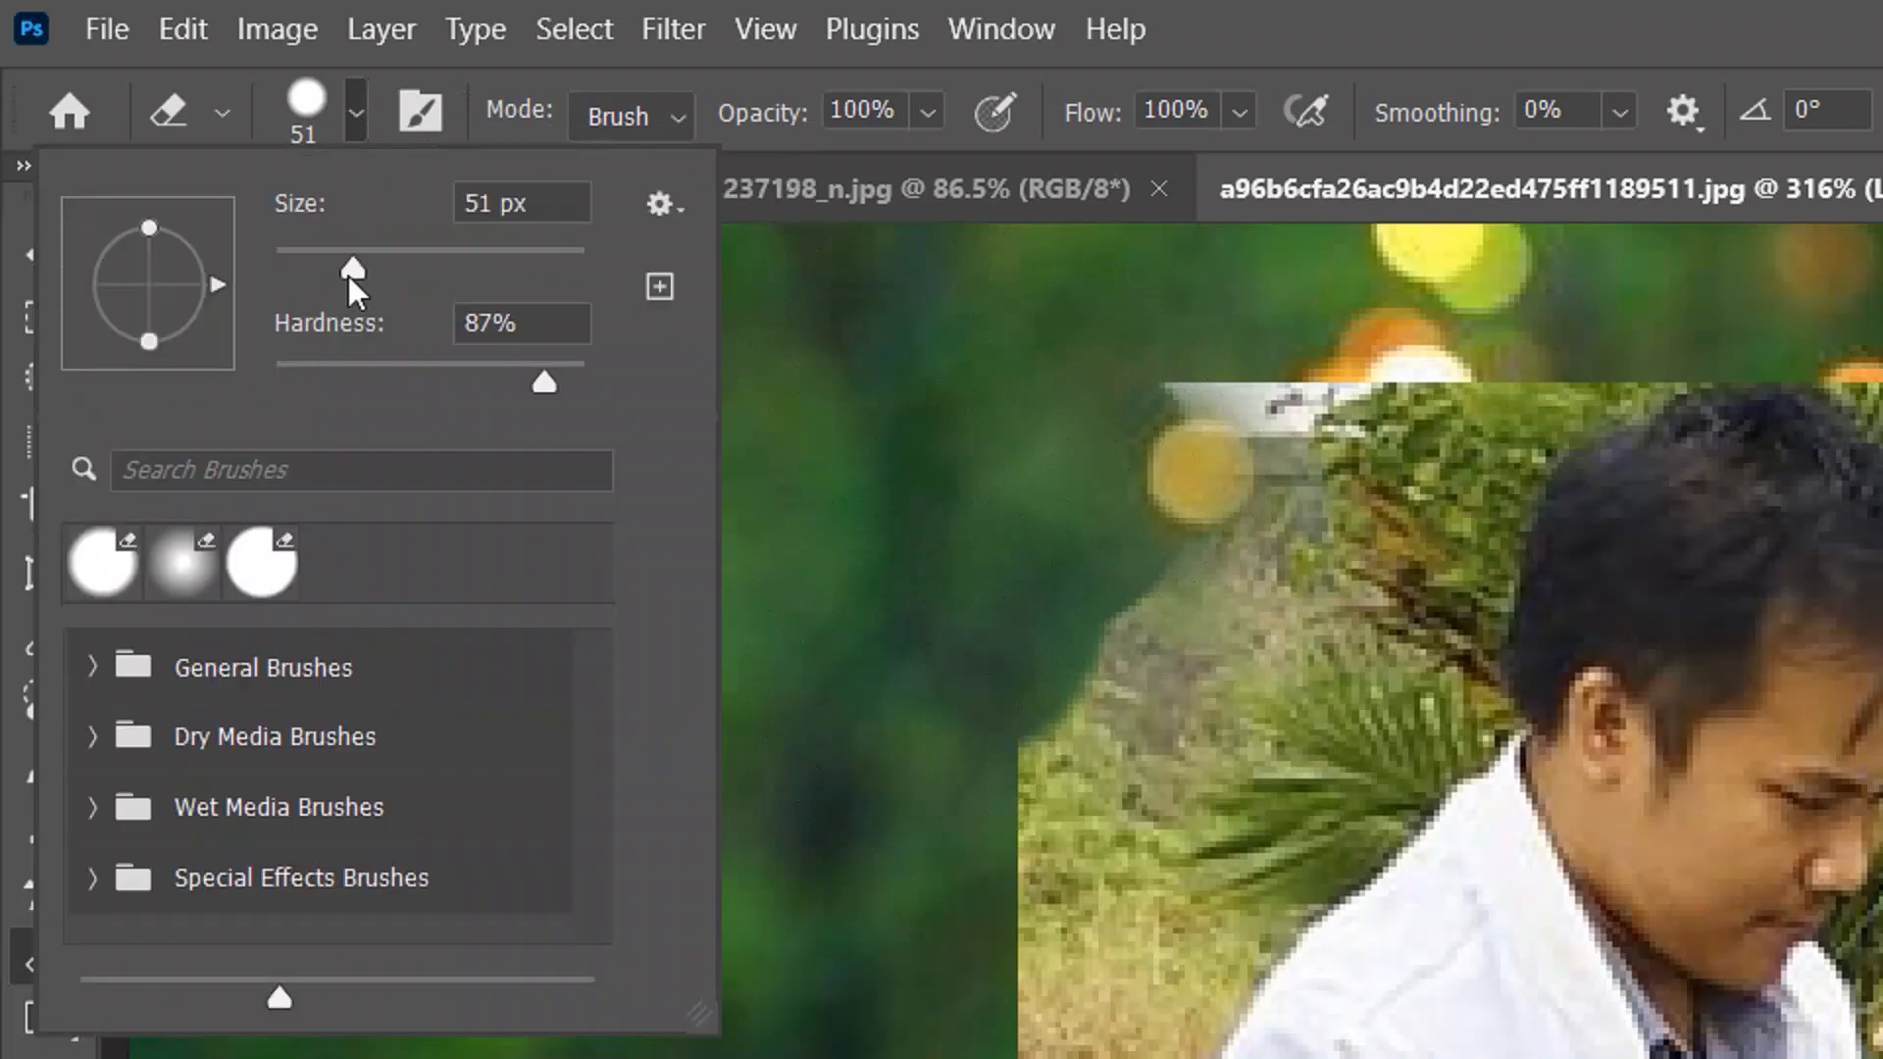
mouse_move(350, 284)
mouse_down()
mouse_move(484, 281)
mouse_move(312, 291)
mouse_move(429, 279)
mouse_move(368, 268)
mouse_up()
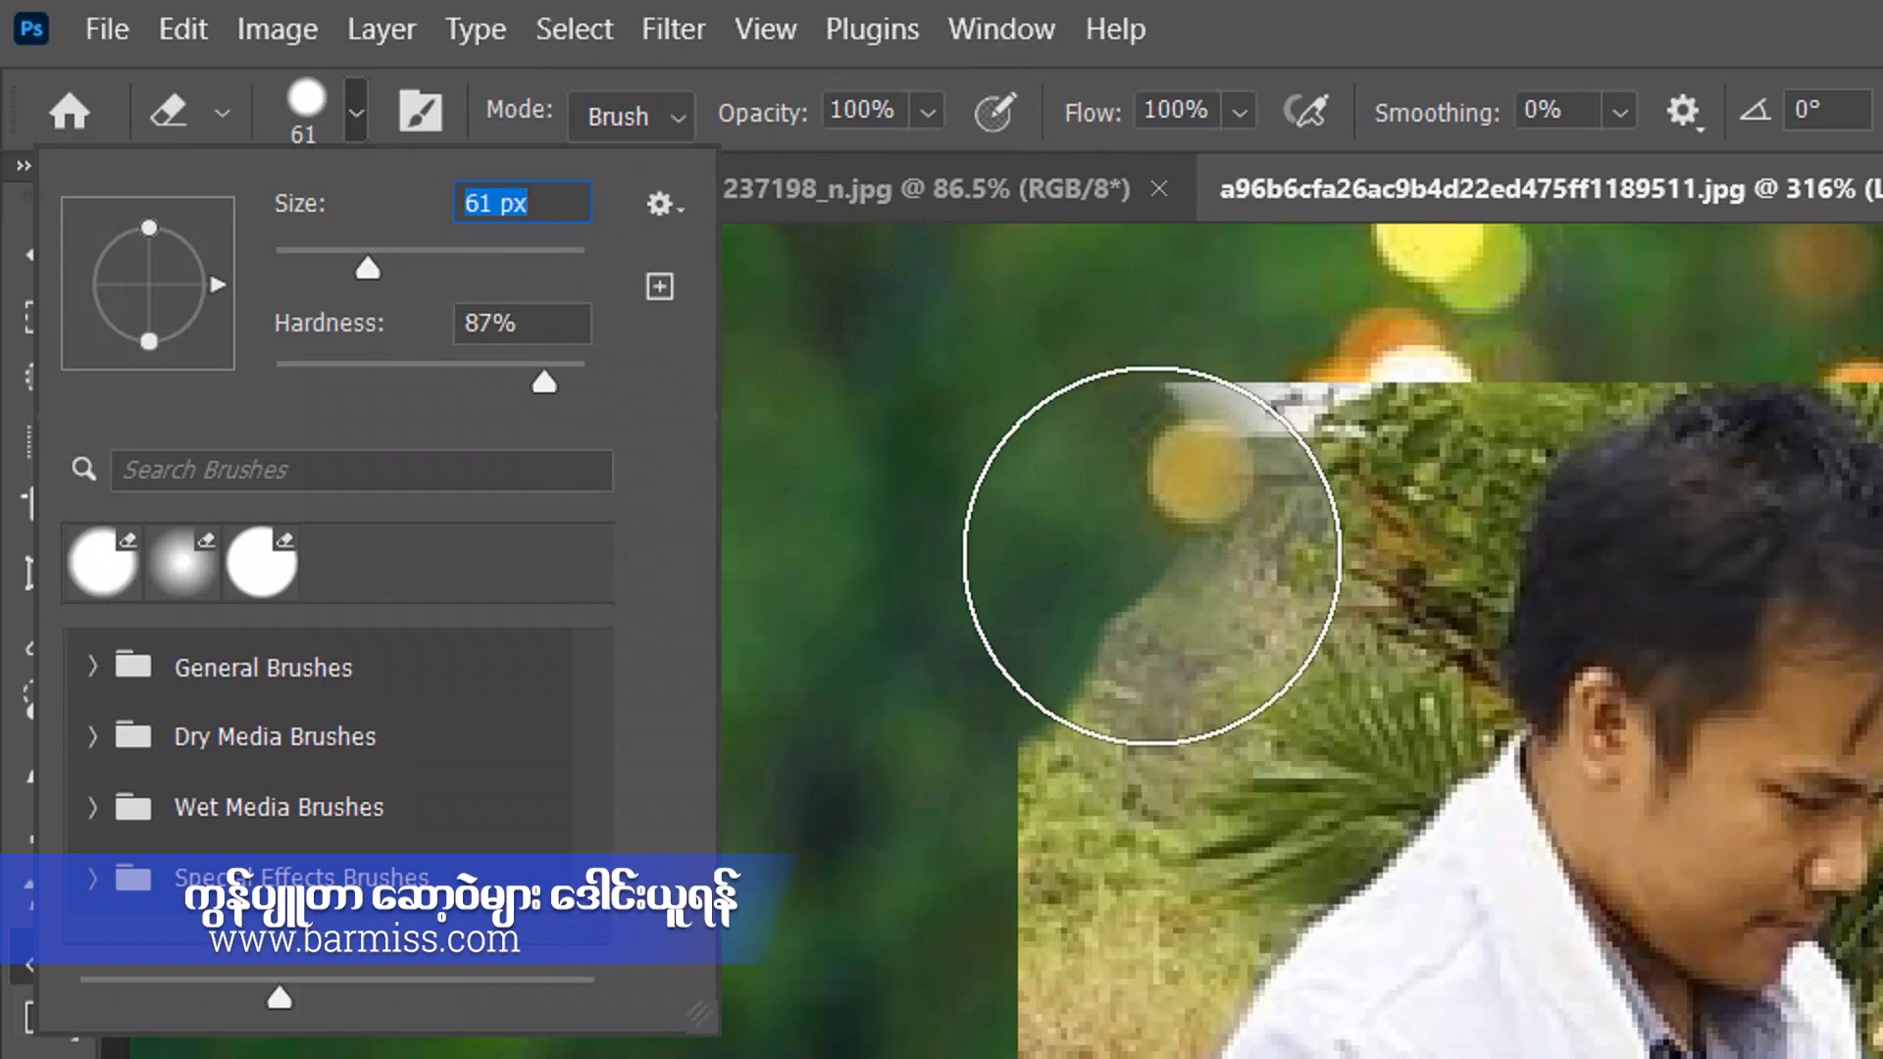
click(1044, 558)
click(1076, 462)
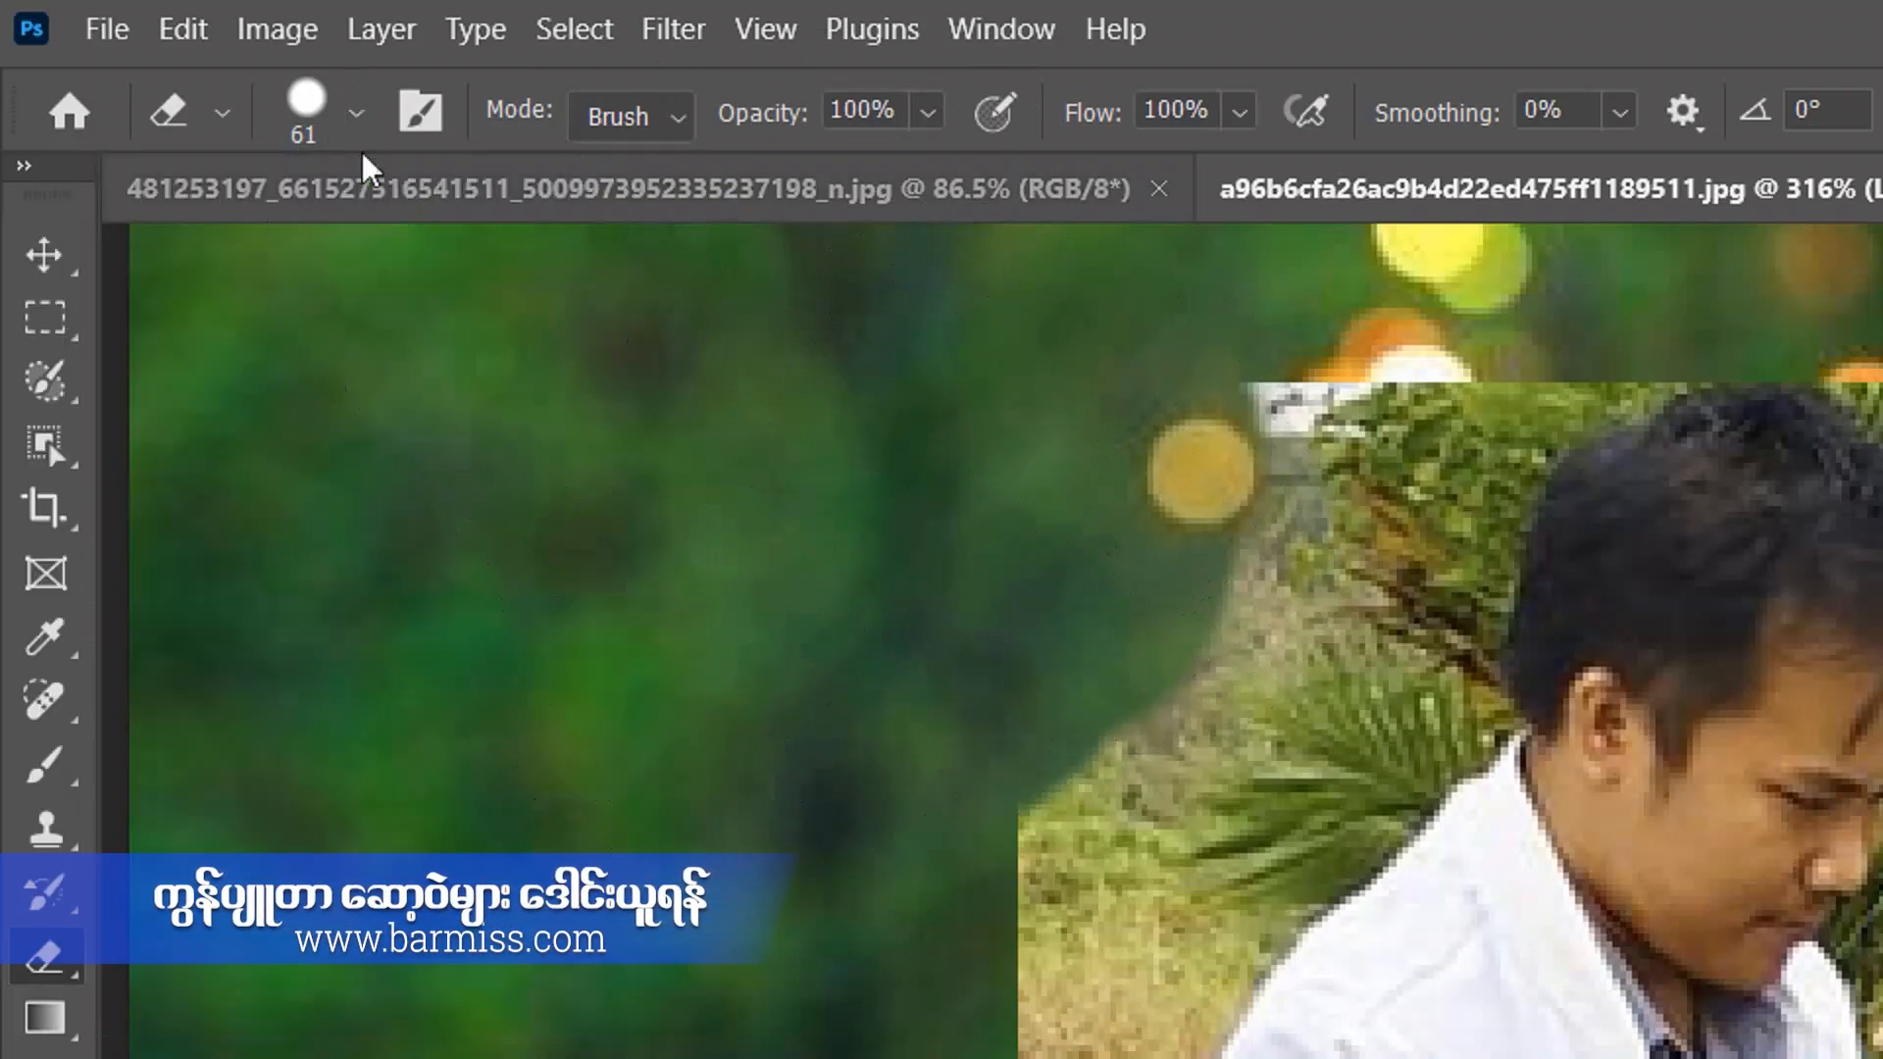
Set the eraser hardness to 100% and erase the background left of the man's head and down the photo's edge.
click(356, 113)
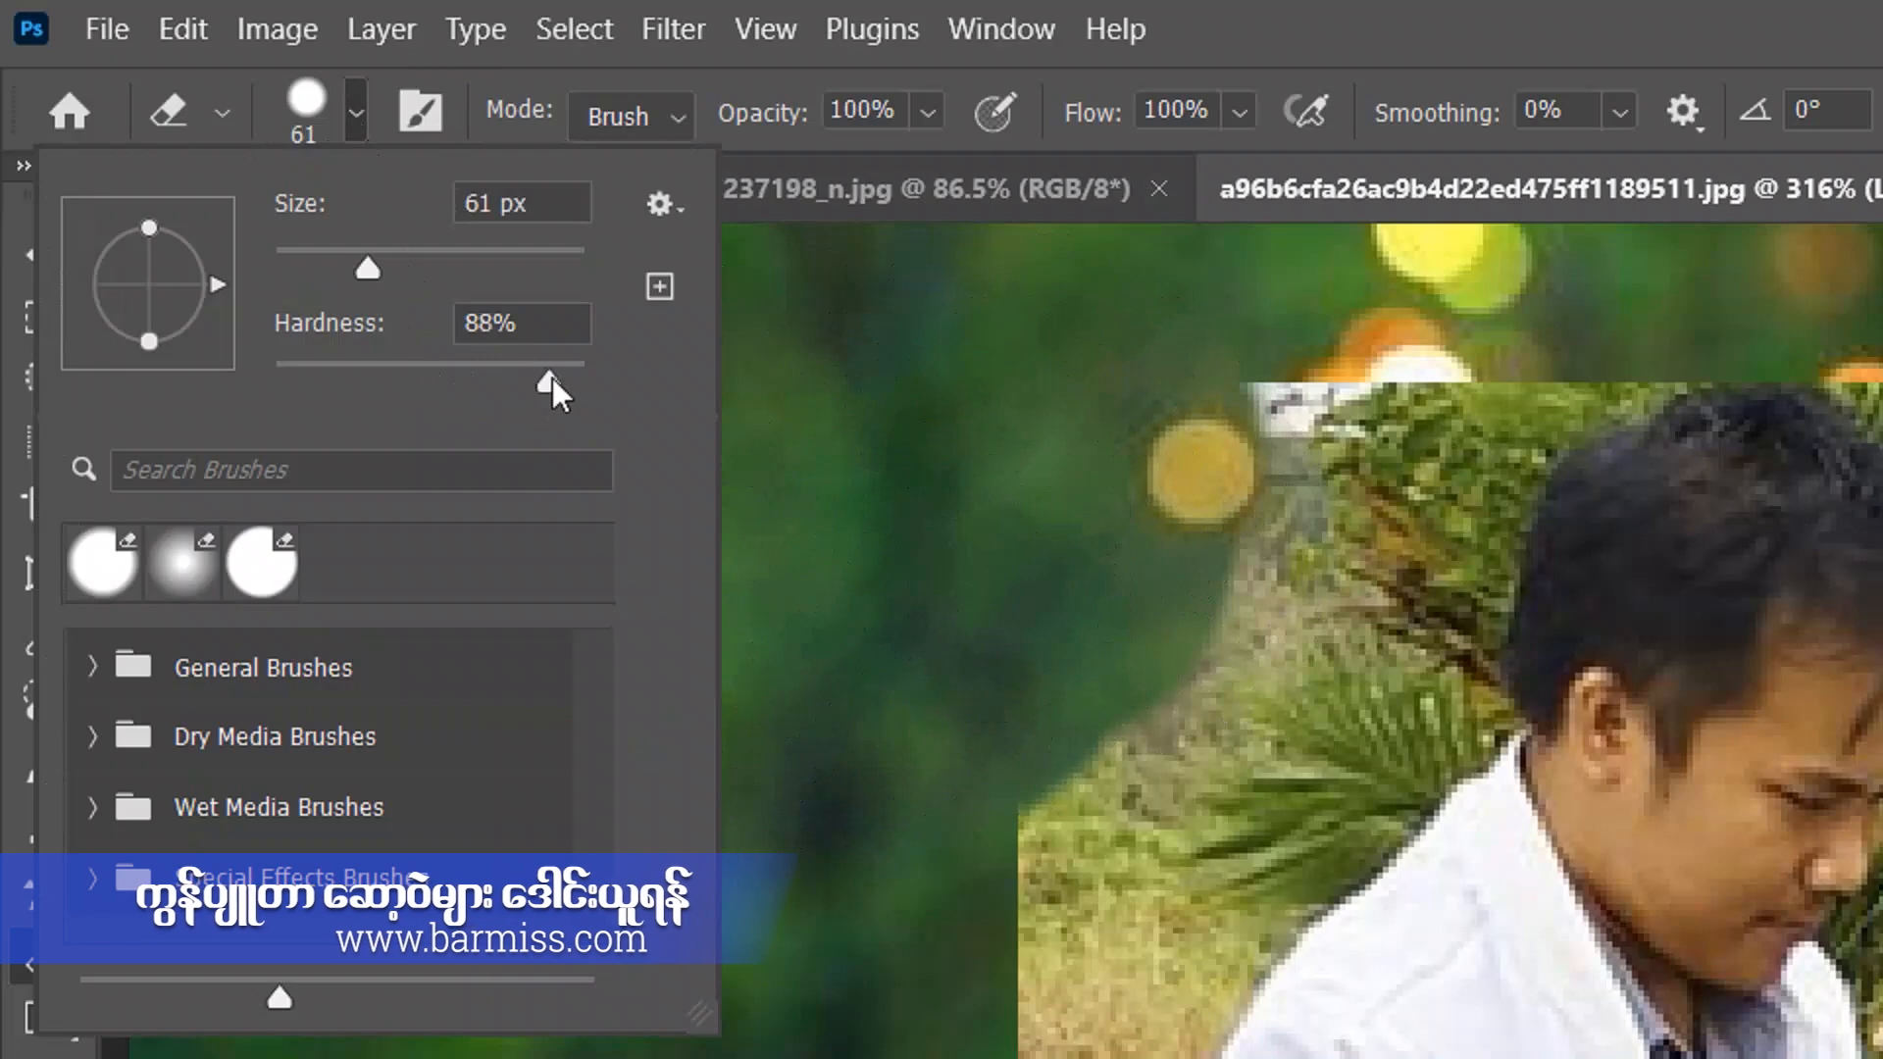
drag(552, 379, 622, 381)
click(940, 718)
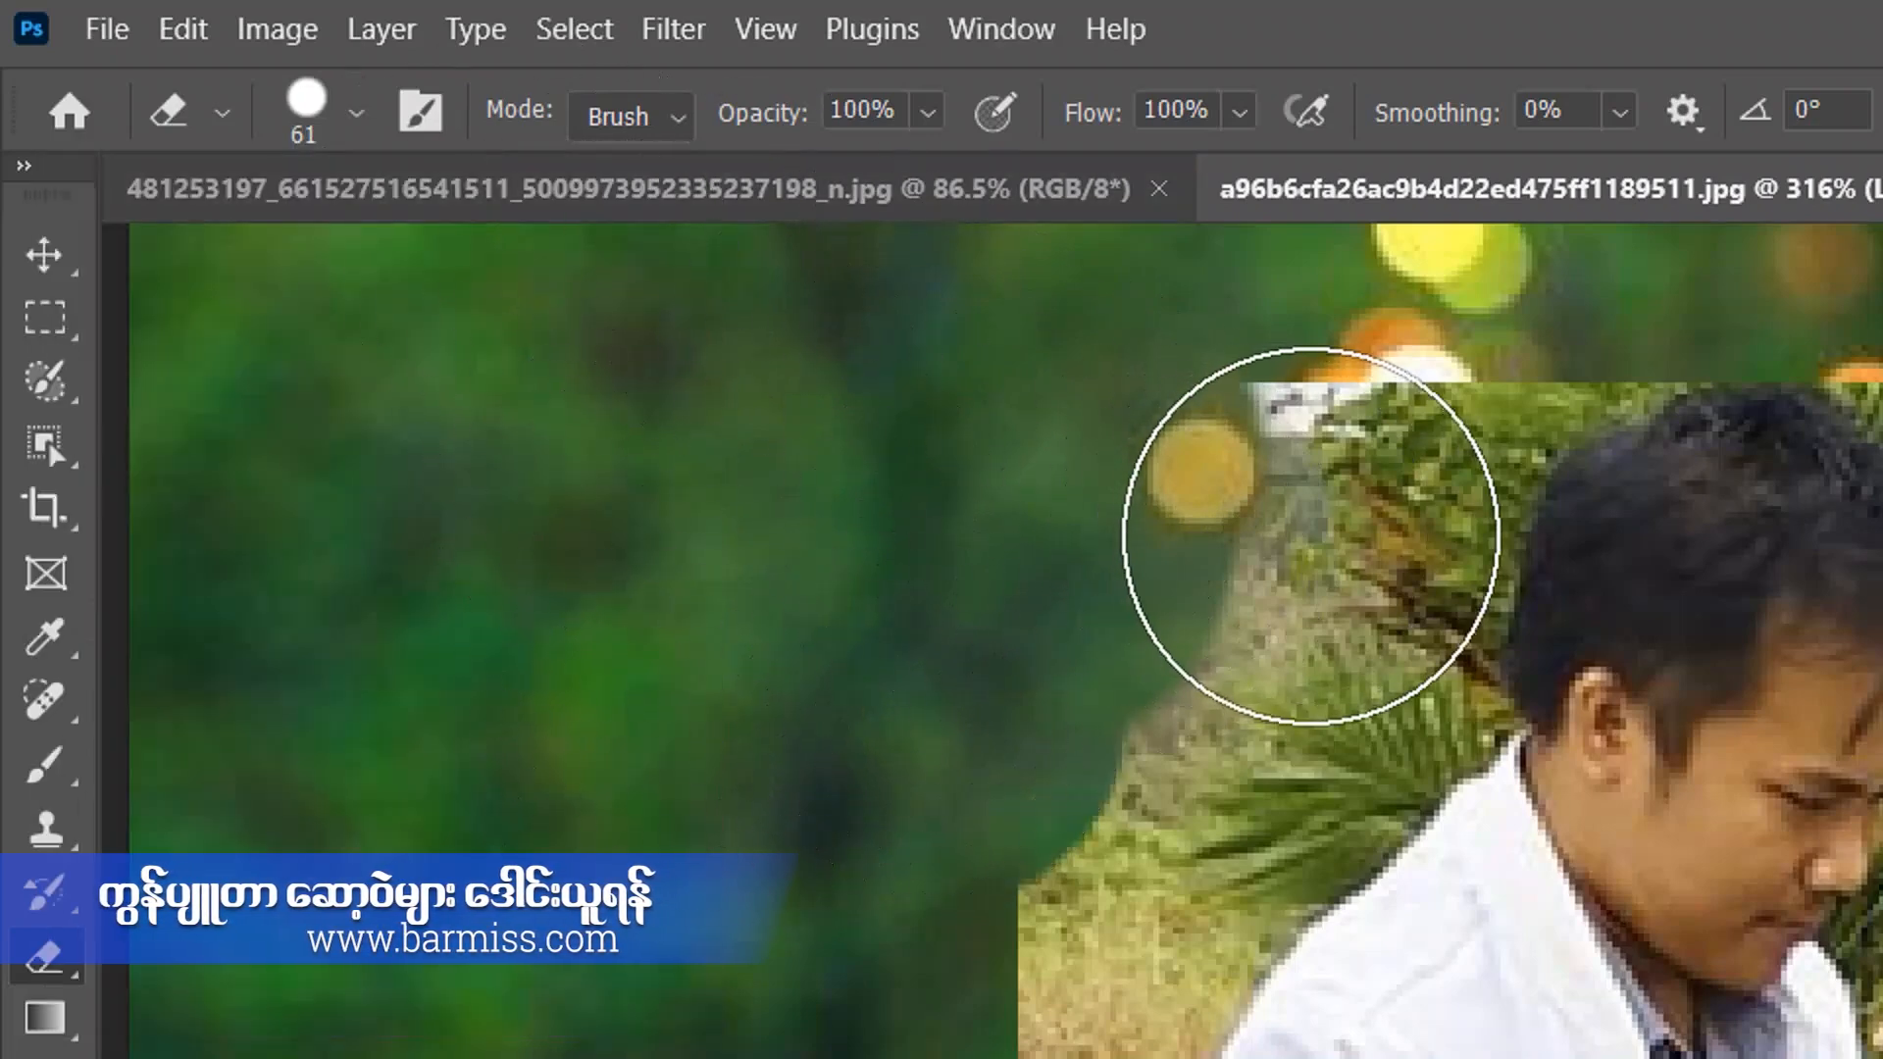
drag(1333, 496, 961, 514)
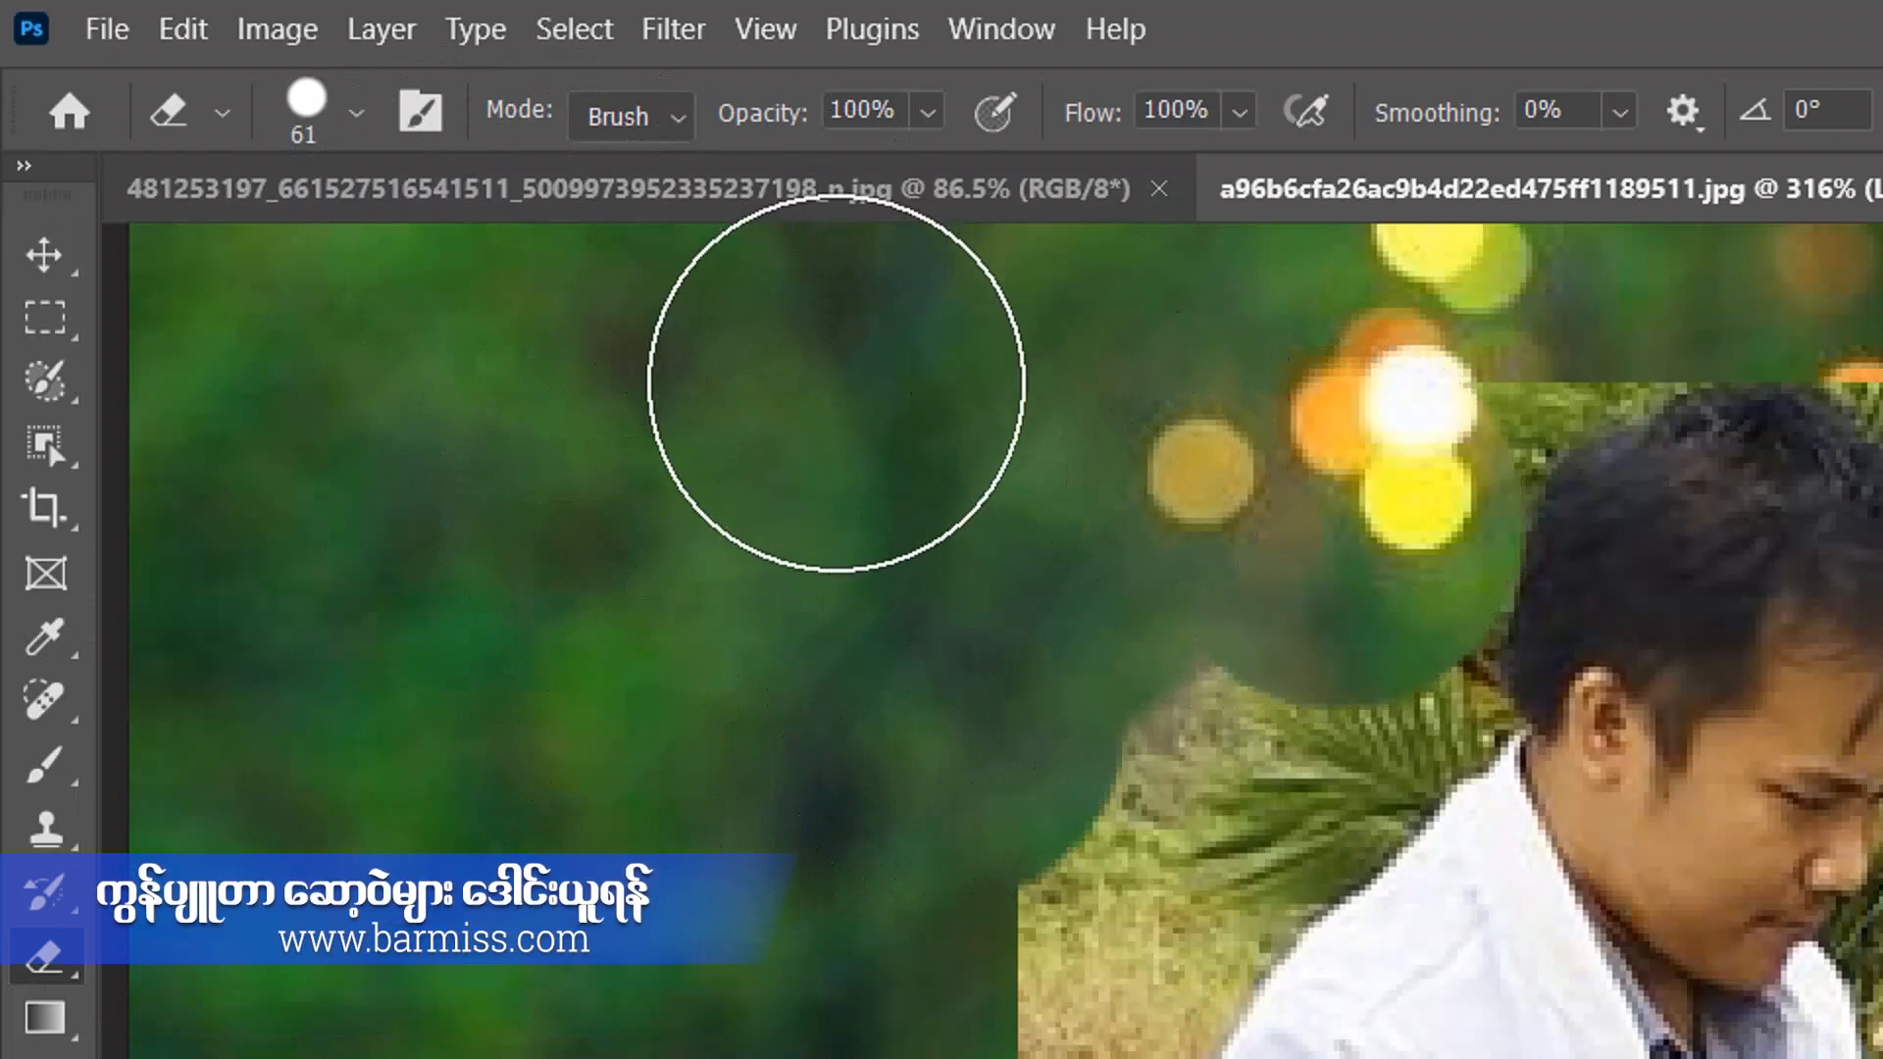
Set the eraser hardness to 90% and erase the palm leaves between the man's head and his shoulder.
click(357, 115)
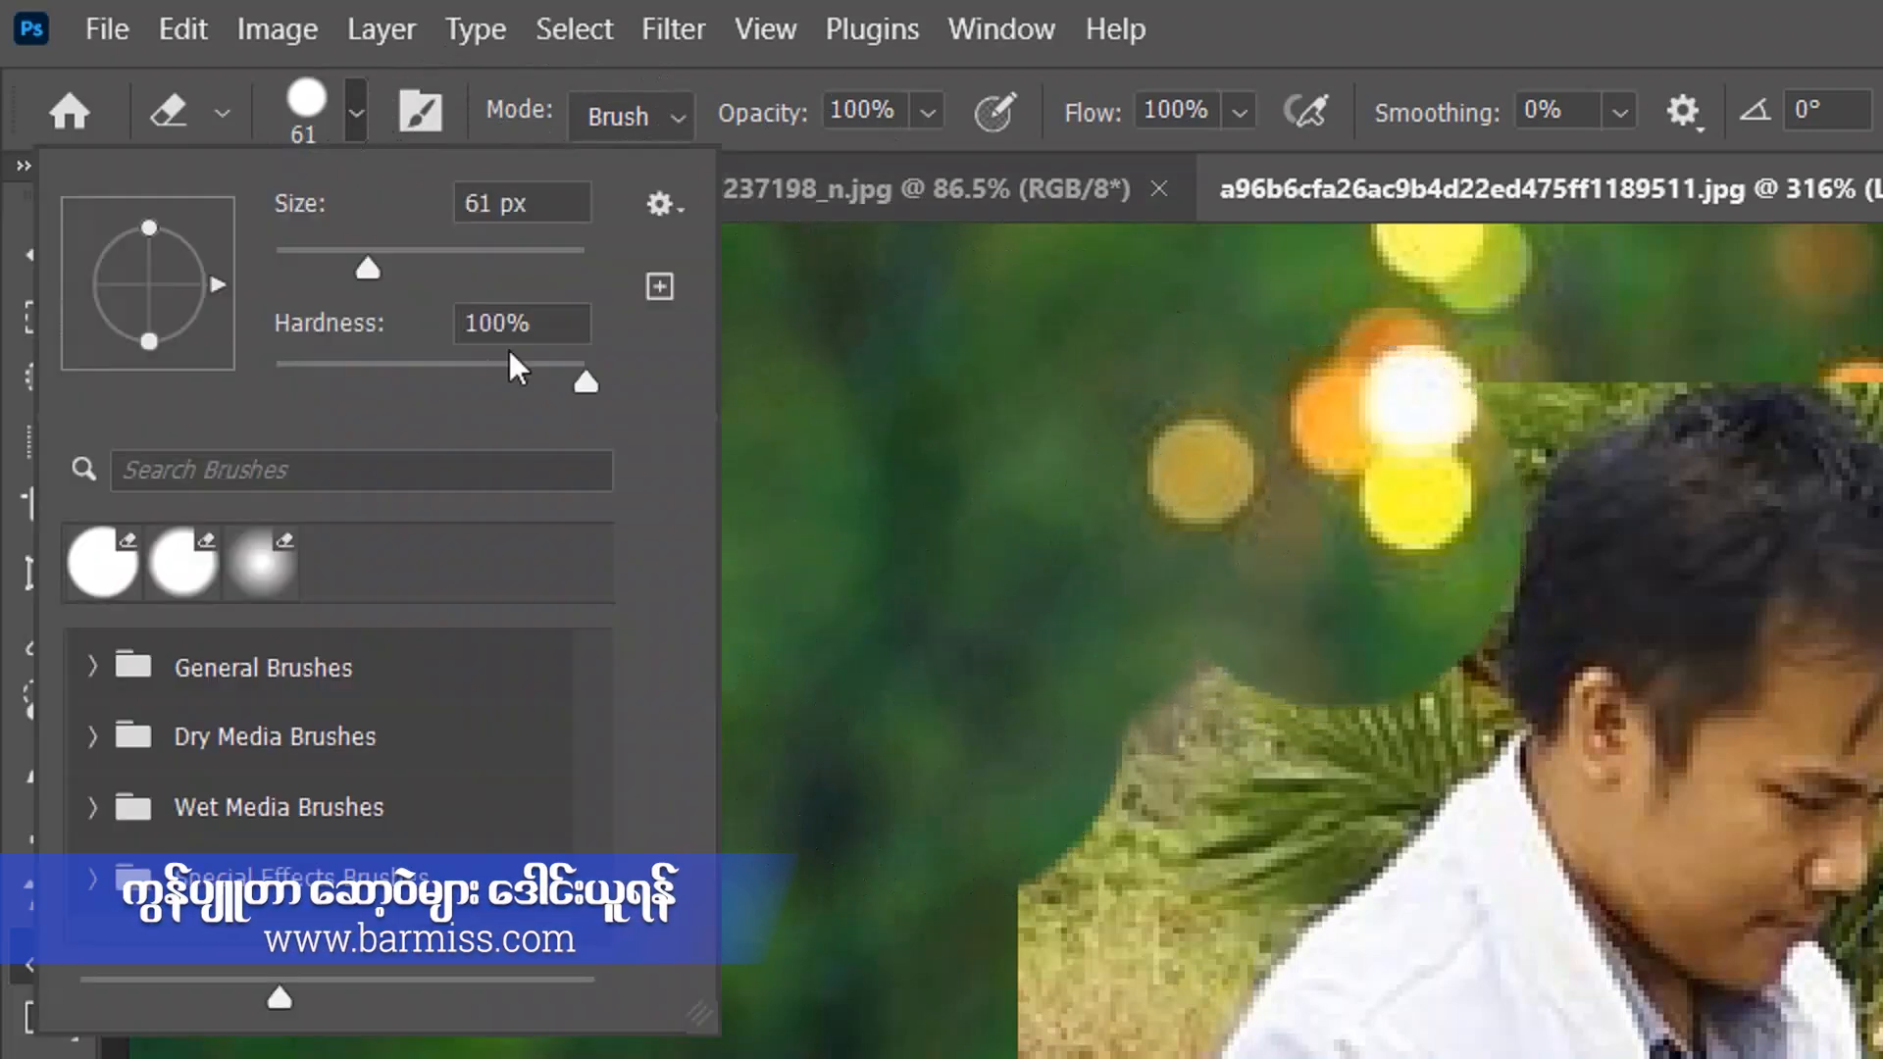
drag(584, 390, 555, 392)
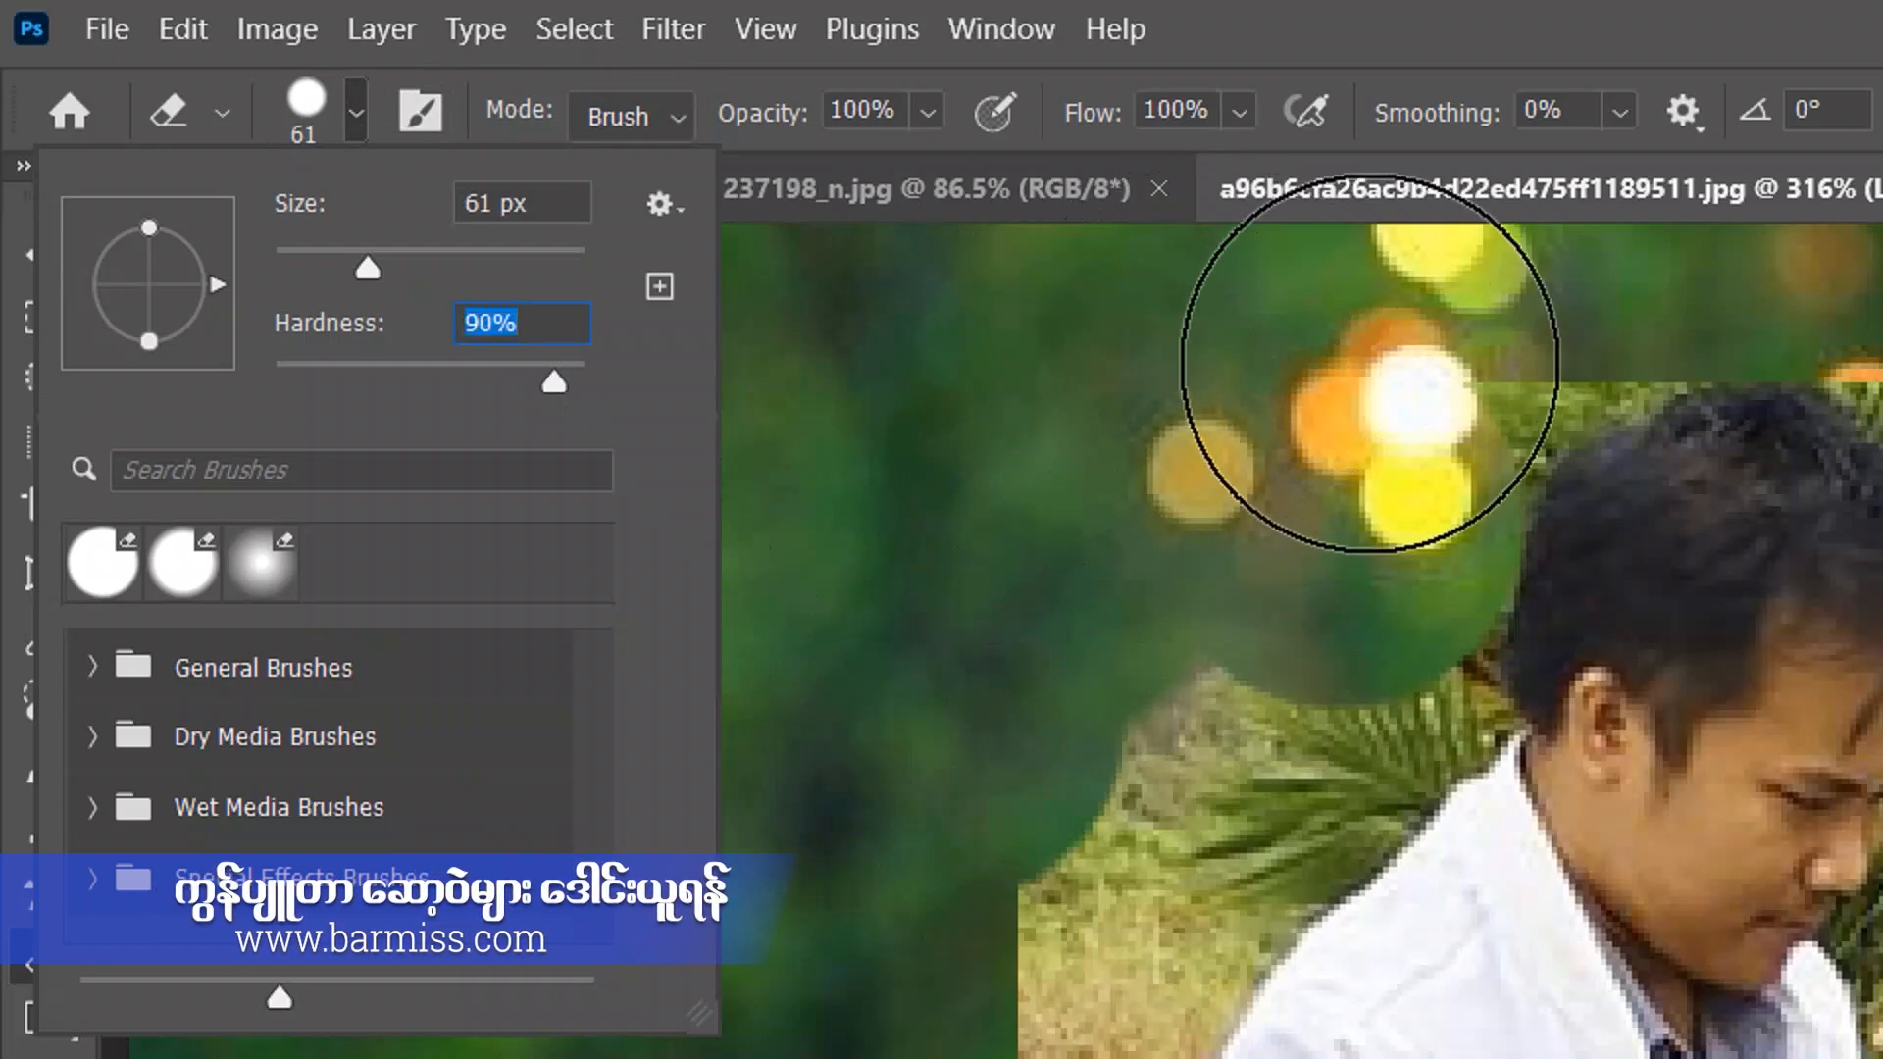
key(Return)
scroll(1275, 510, up, 5)
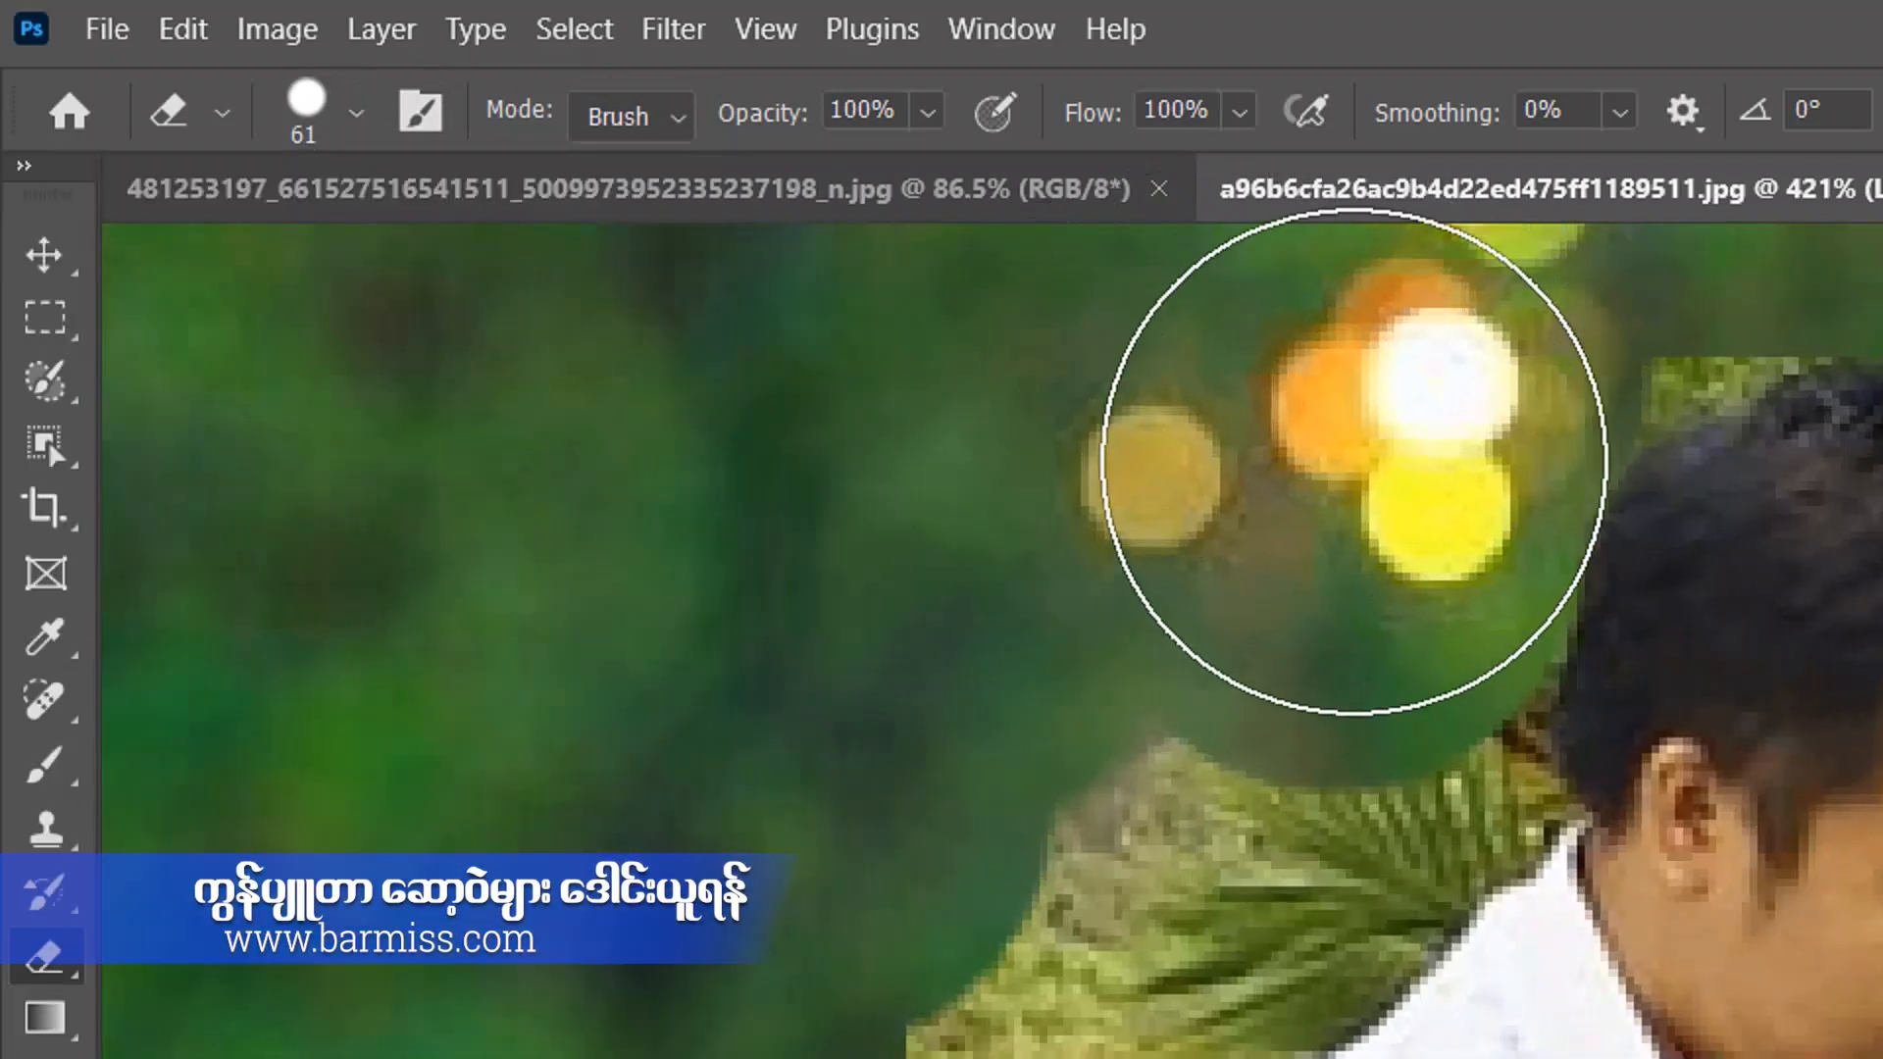
scroll(1275, 505, down, 4)
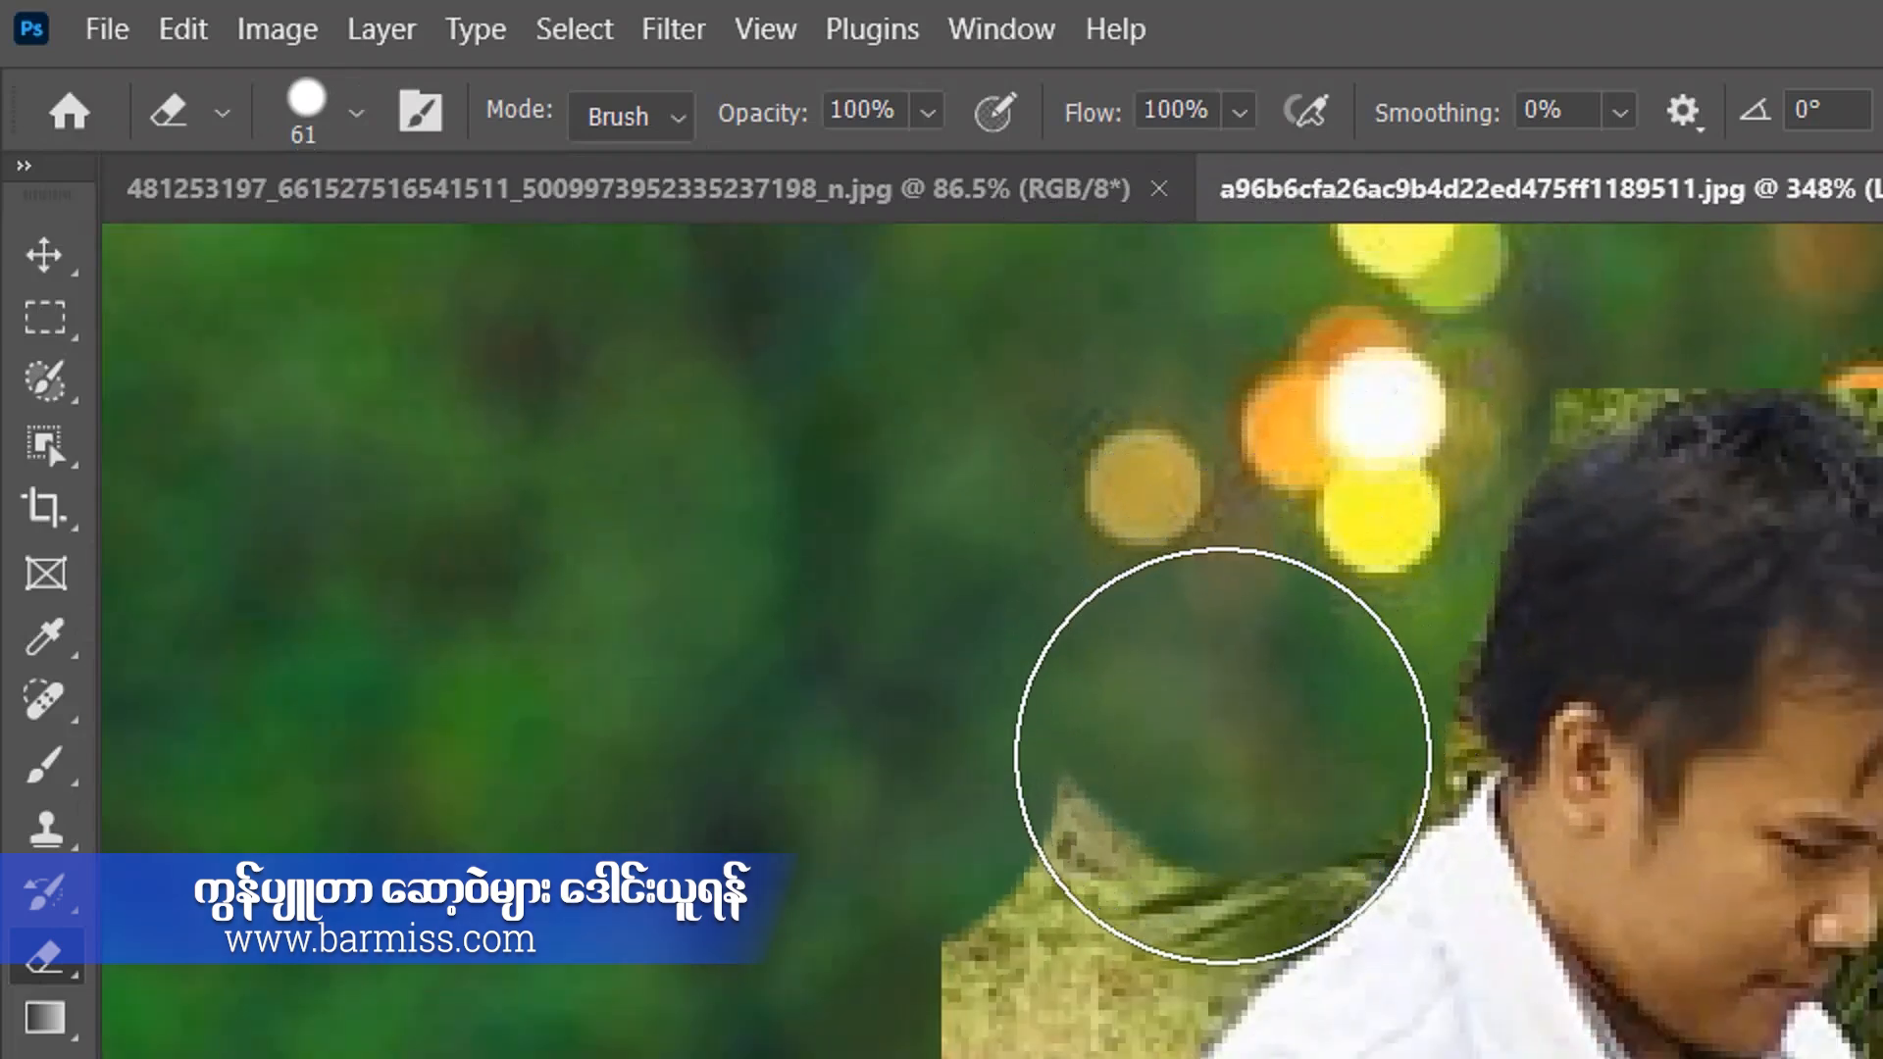
mouse_move(1223, 745)
mouse_down()
mouse_move(1169, 791)
mouse_move(1260, 745)
mouse_move(1265, 692)
mouse_up()
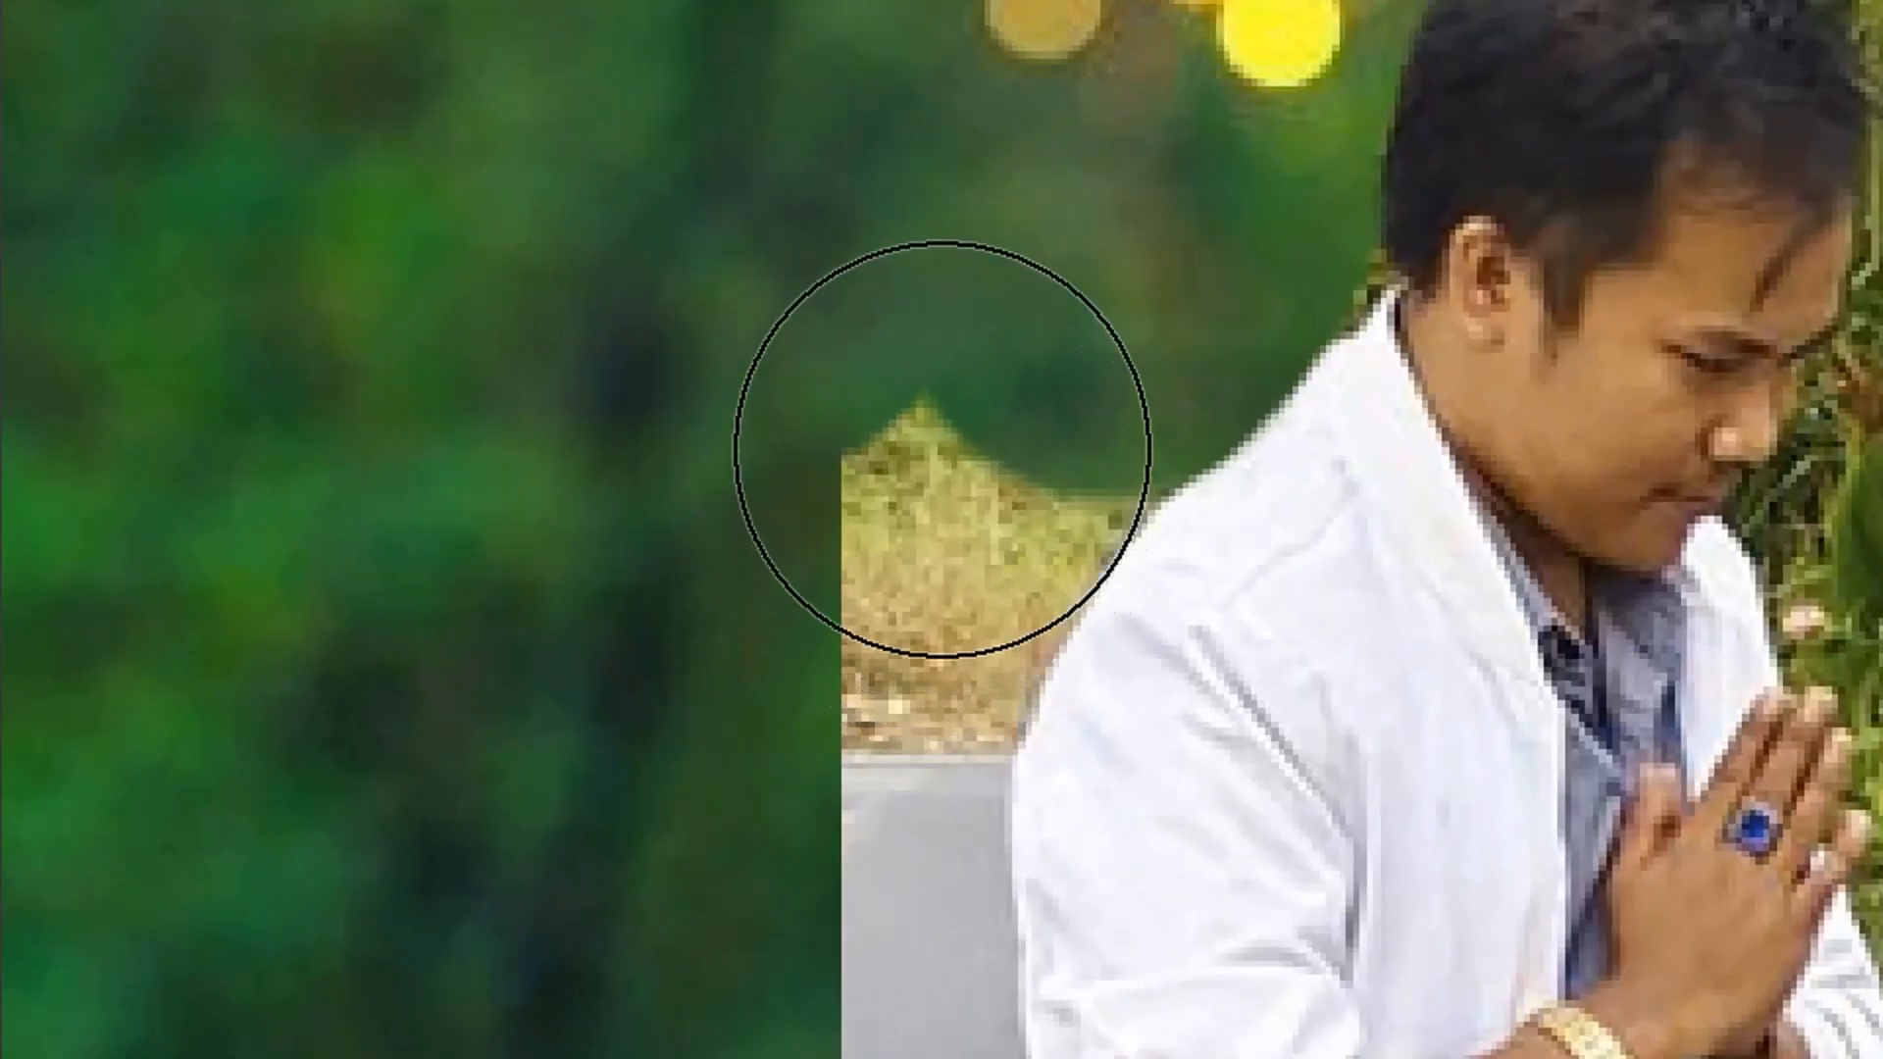
Erase the dry grass and the upper part of the grey road behind the man's back with the 61 px eraser.
click(942, 438)
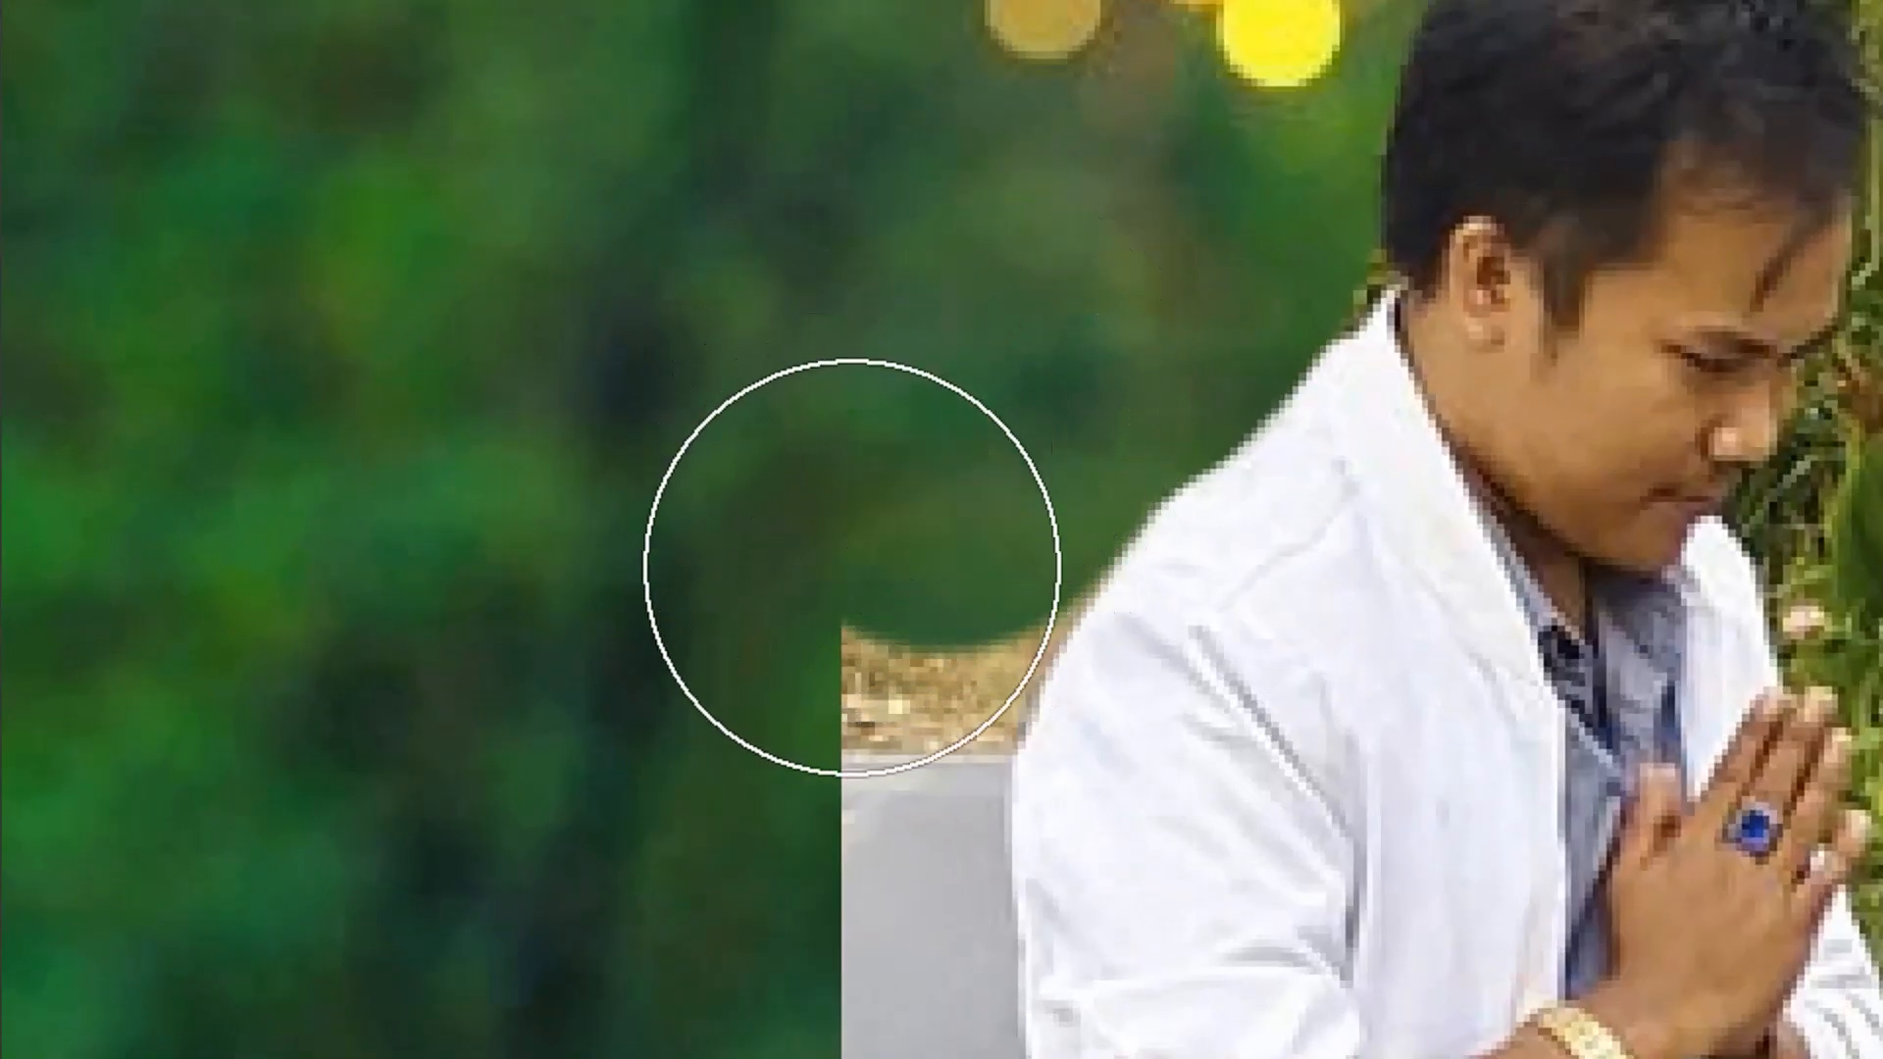
click(858, 559)
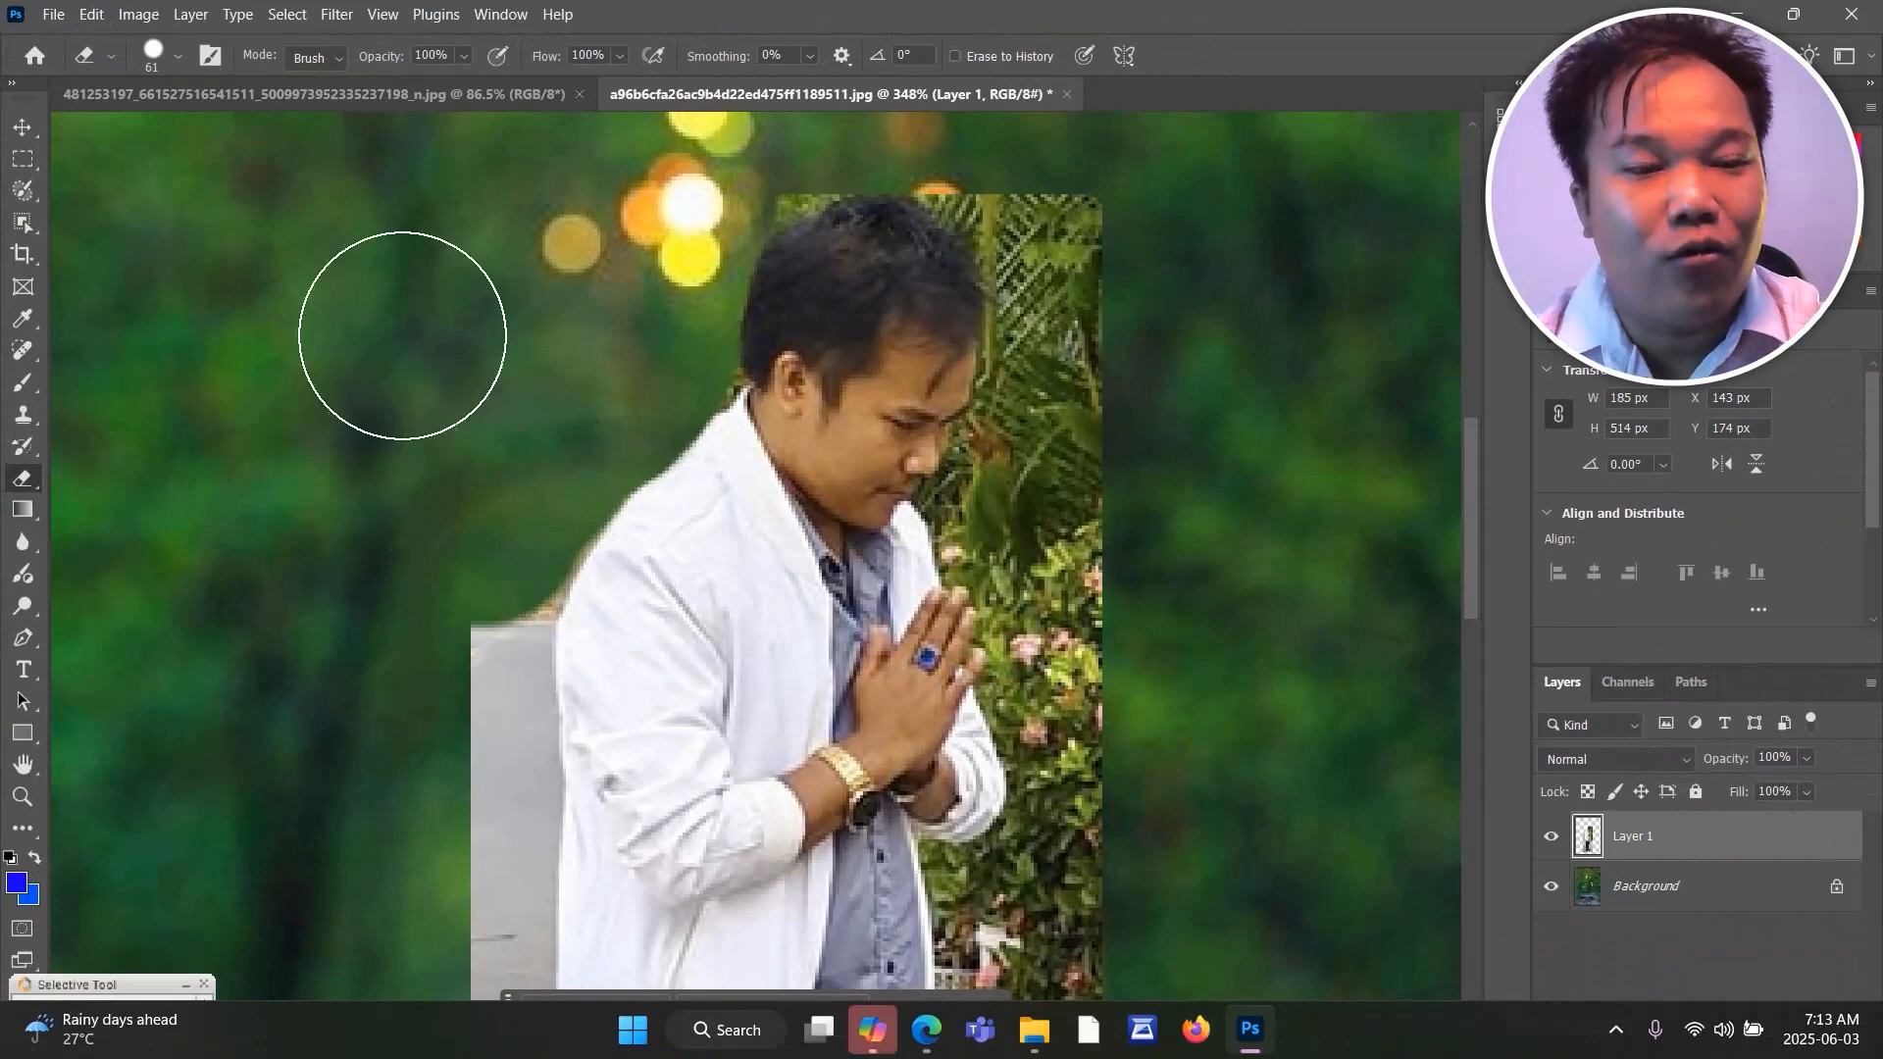
click(176, 59)
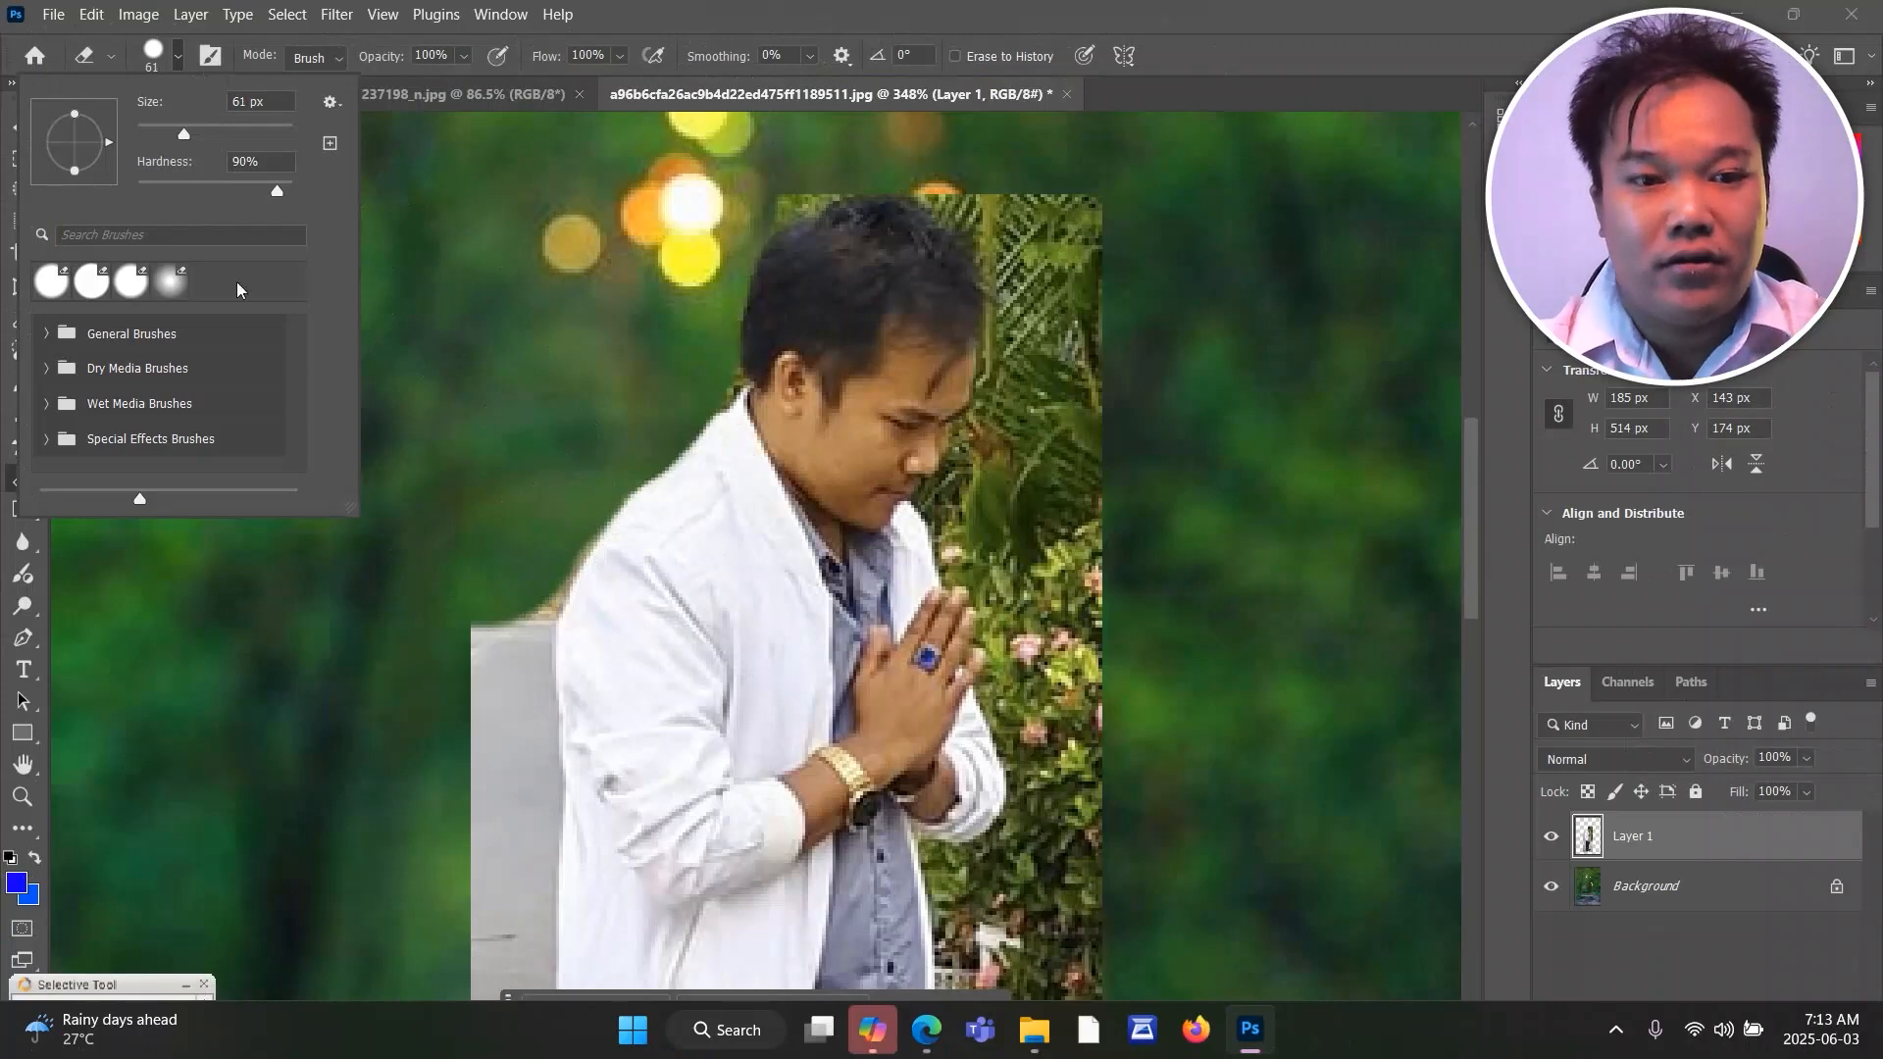
drag(457, 629, 464, 563)
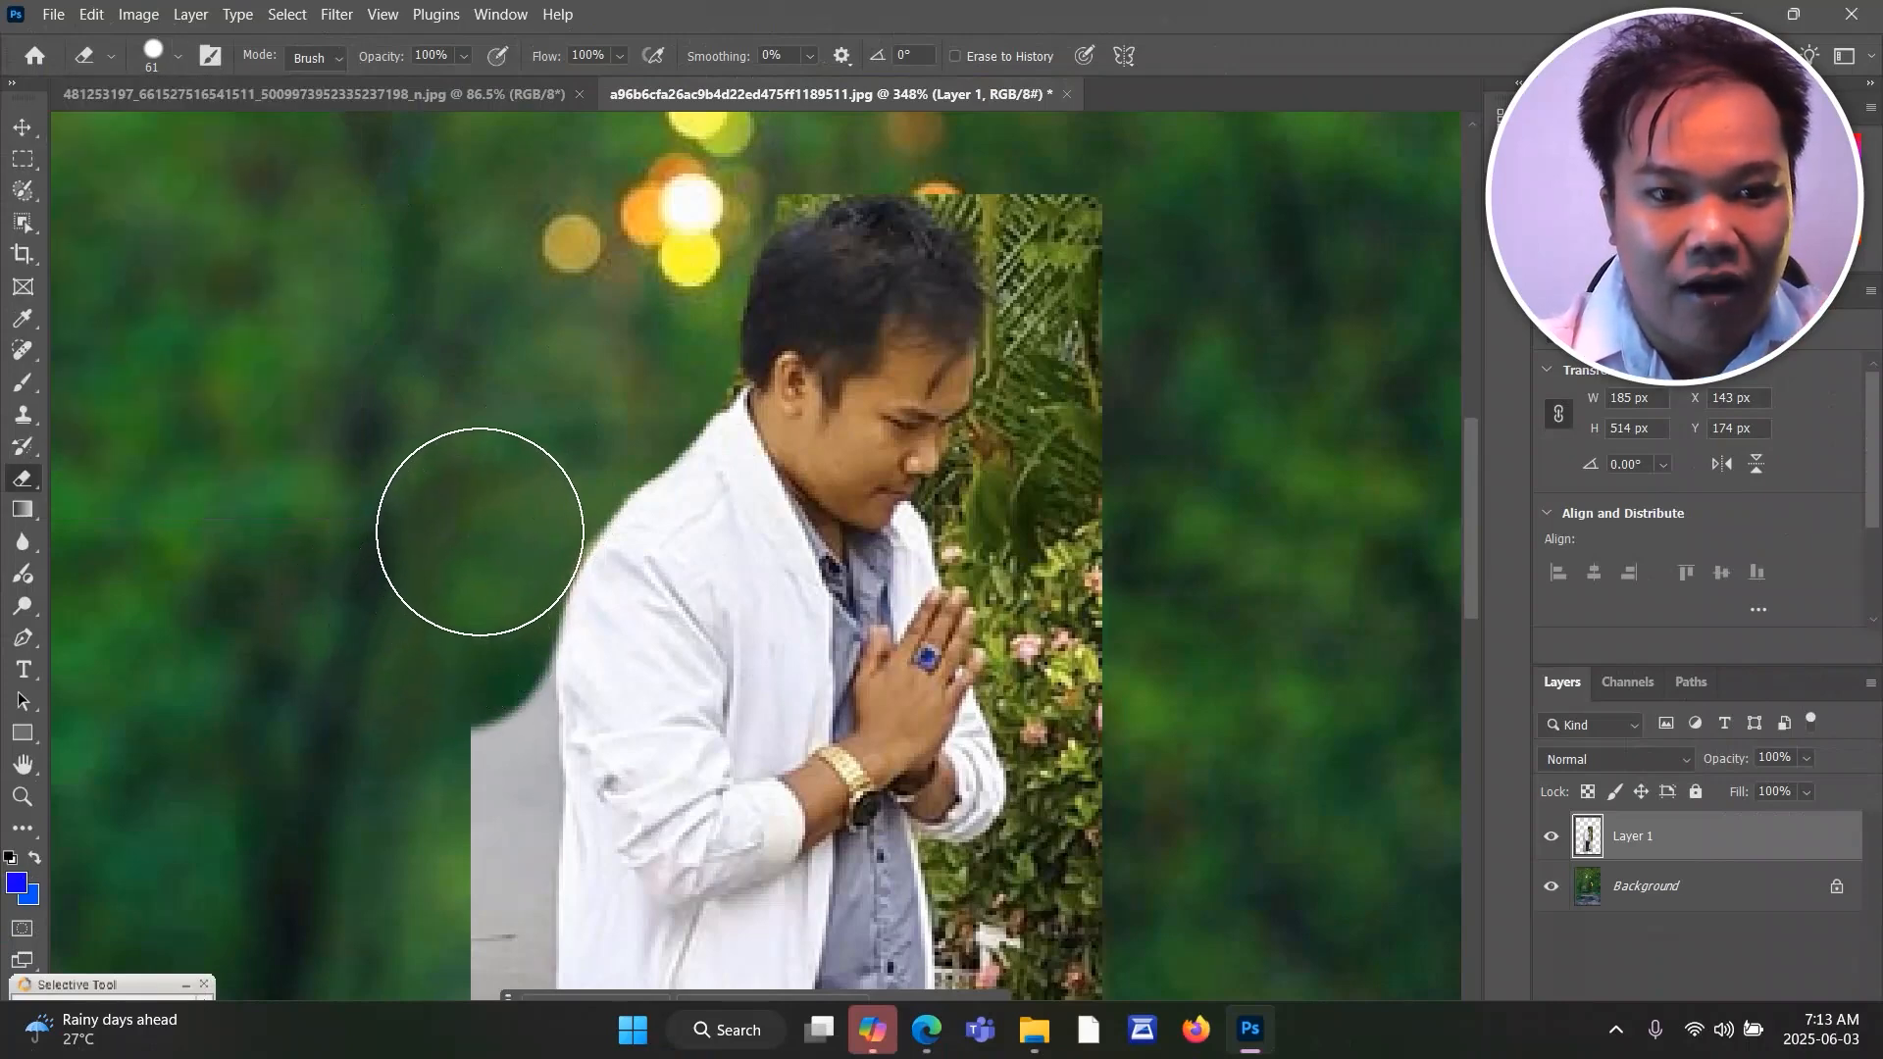
scroll(465, 545, down, 2)
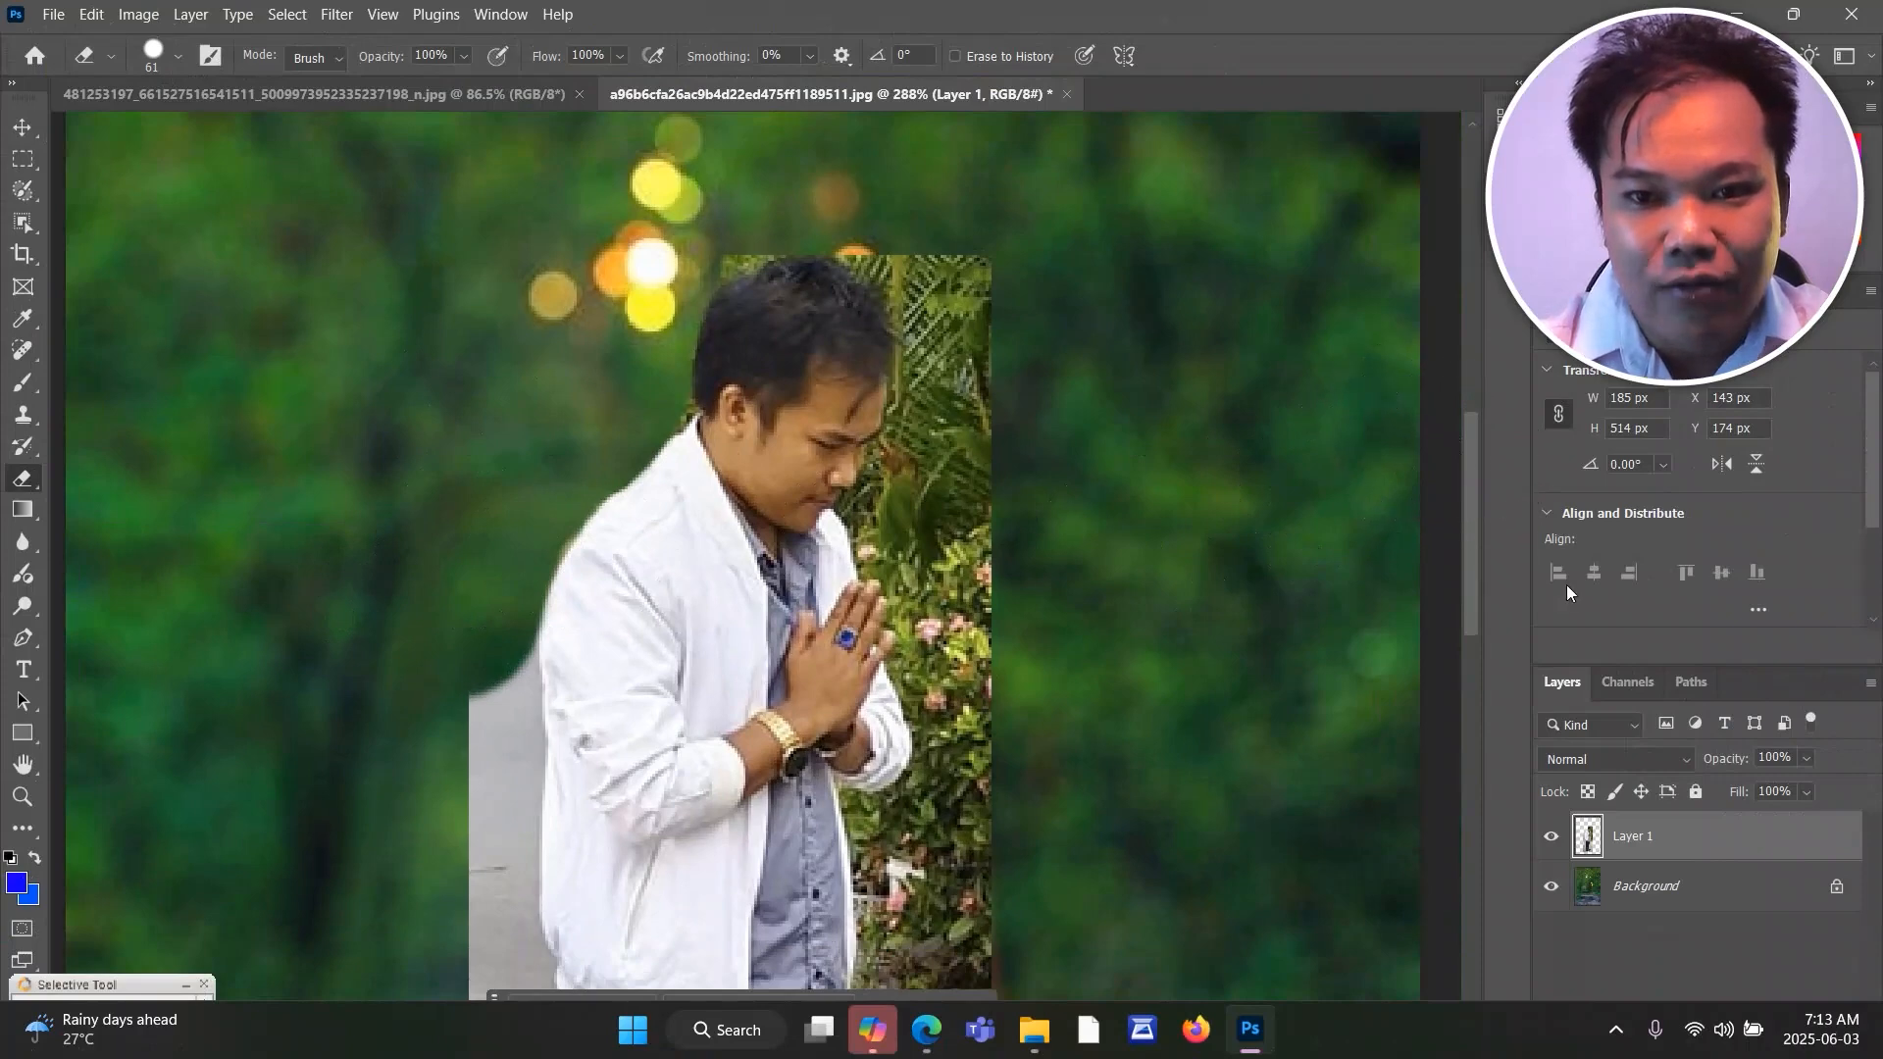
mouse_move(1477, 457)
mouse_down()
mouse_move(1469, 528)
mouse_move(1468, 480)
mouse_up()
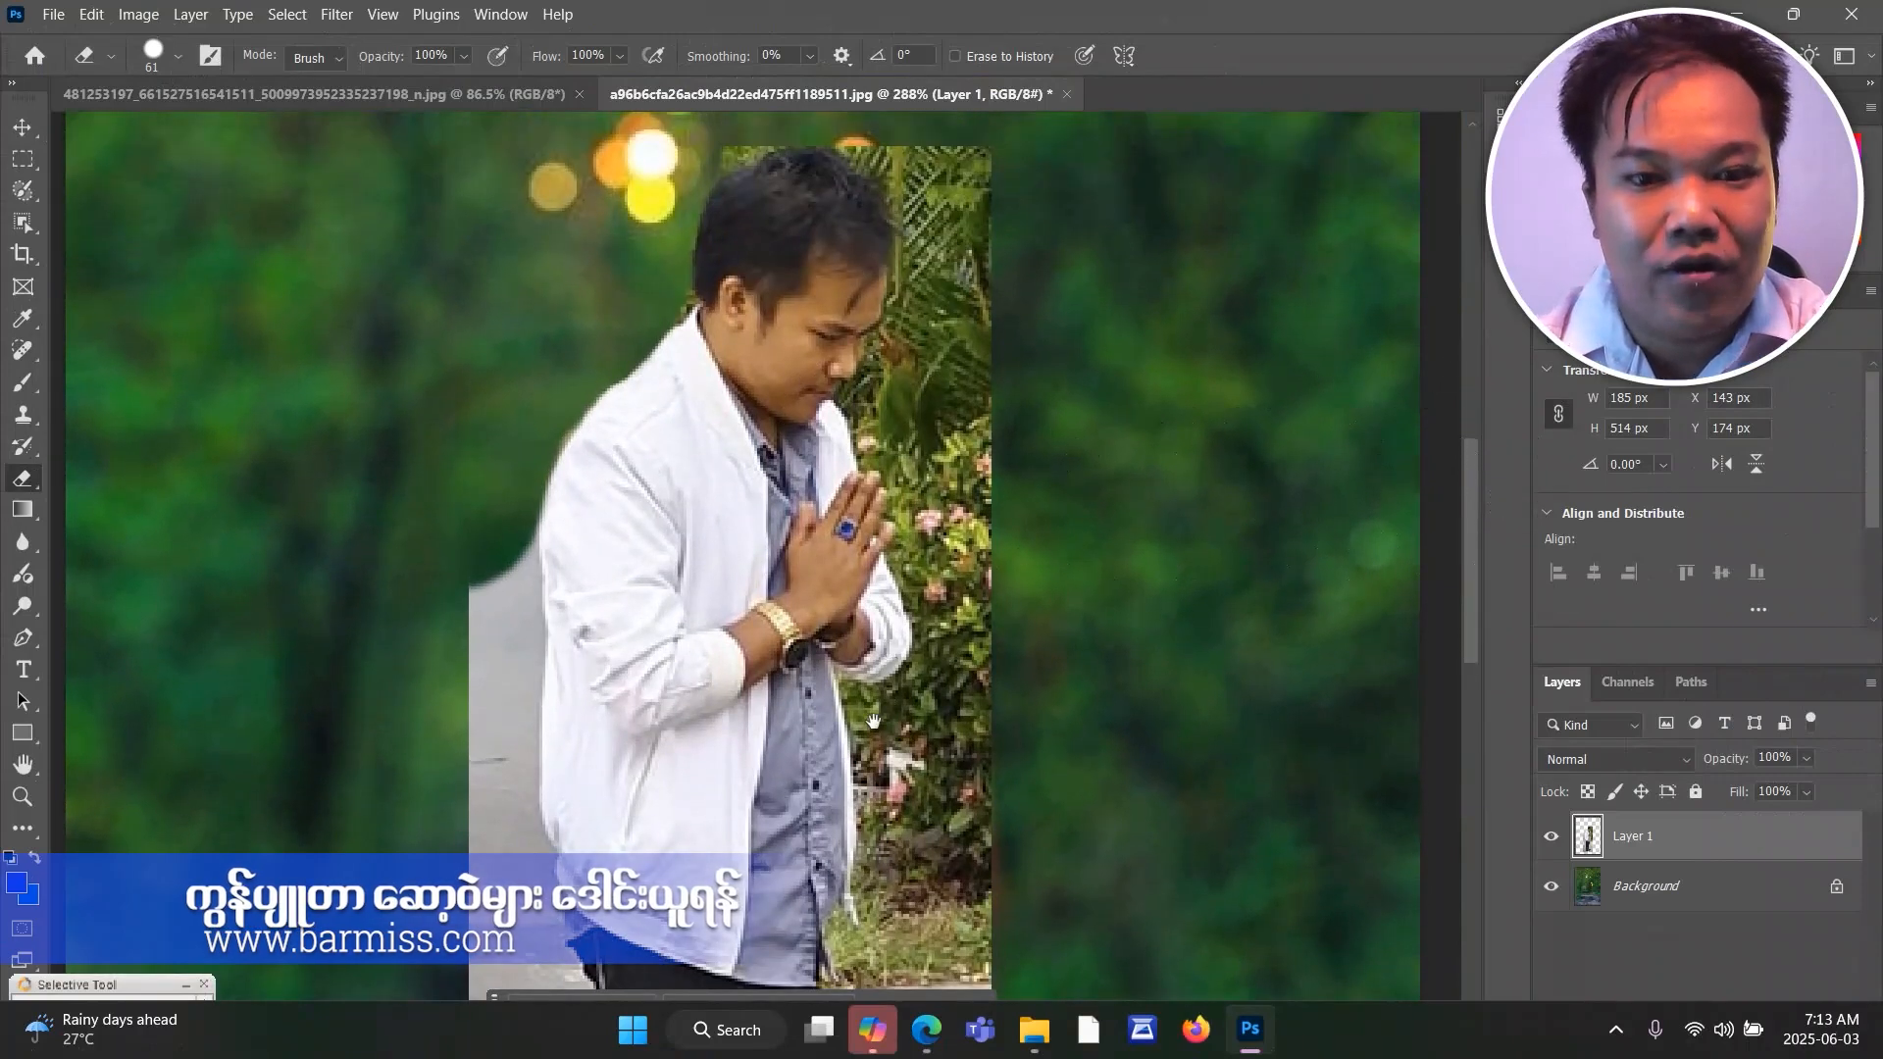
drag(873, 722, 945, 437)
drag(920, 680, 905, 622)
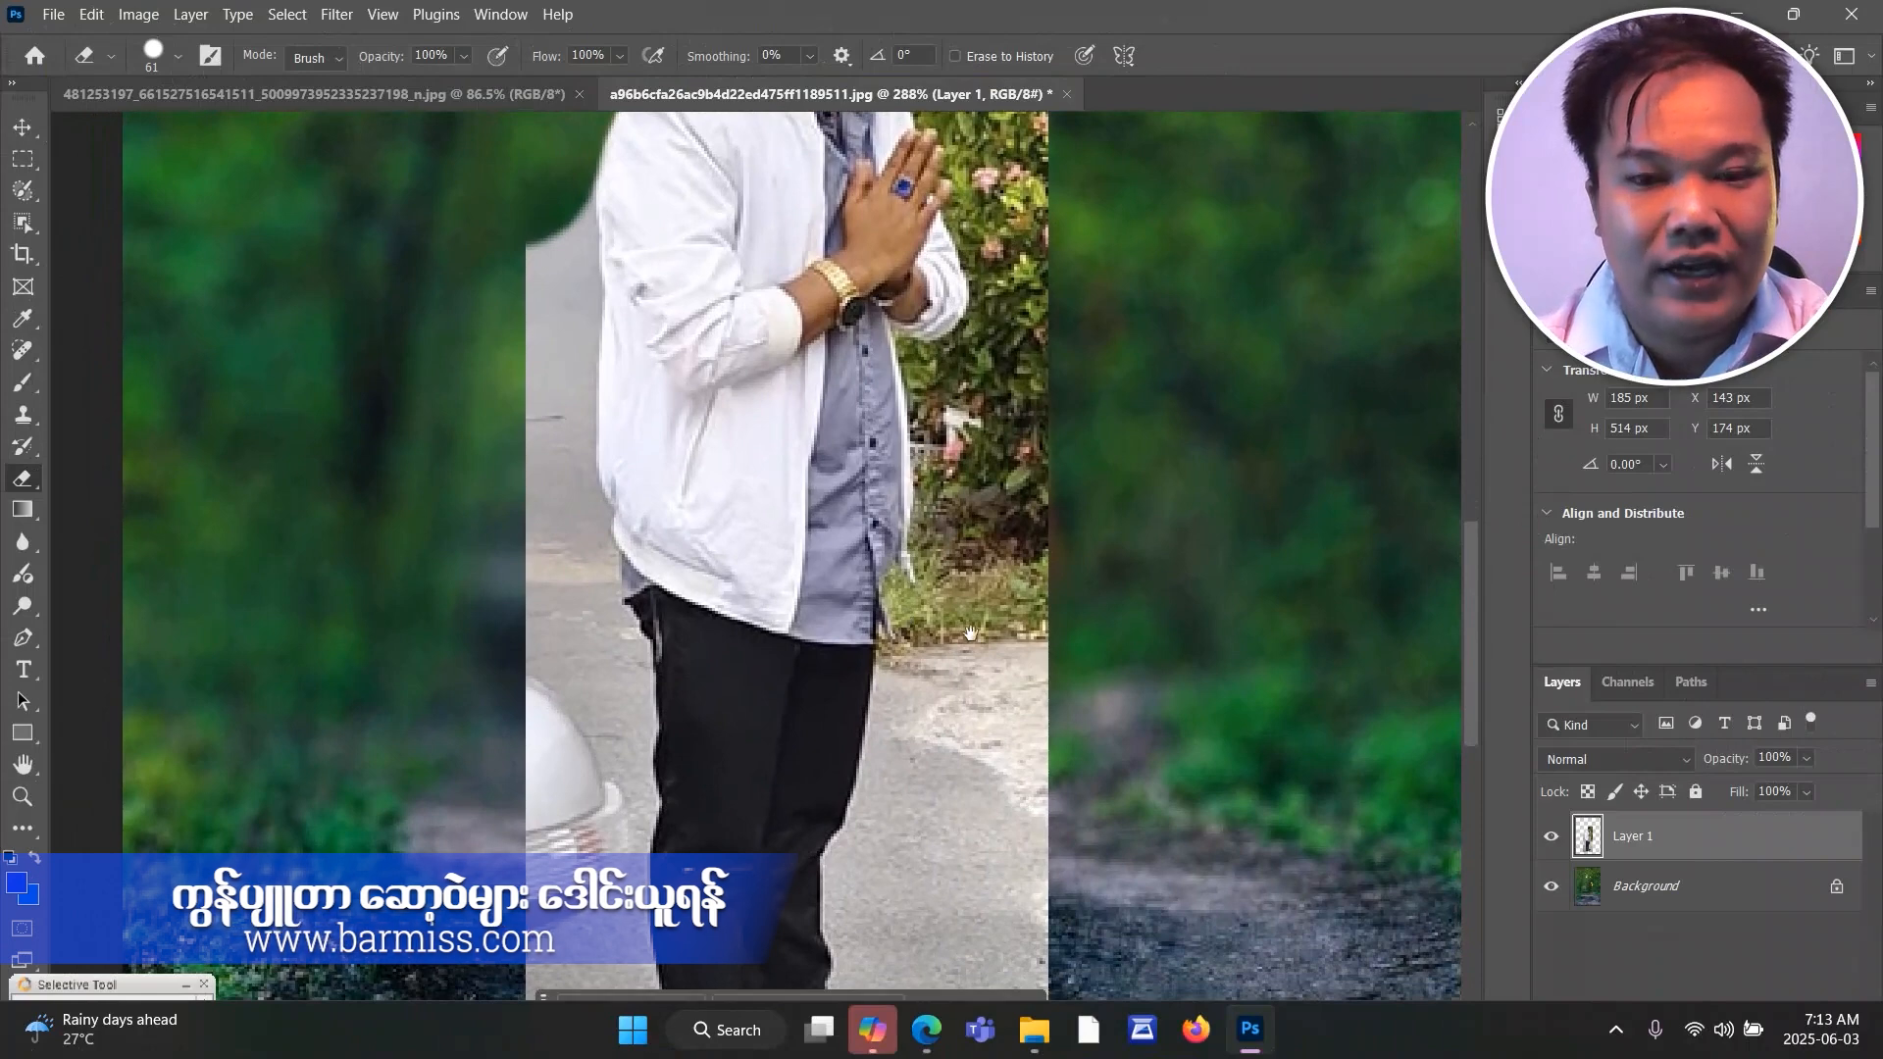
drag(1465, 587, 1470, 579)
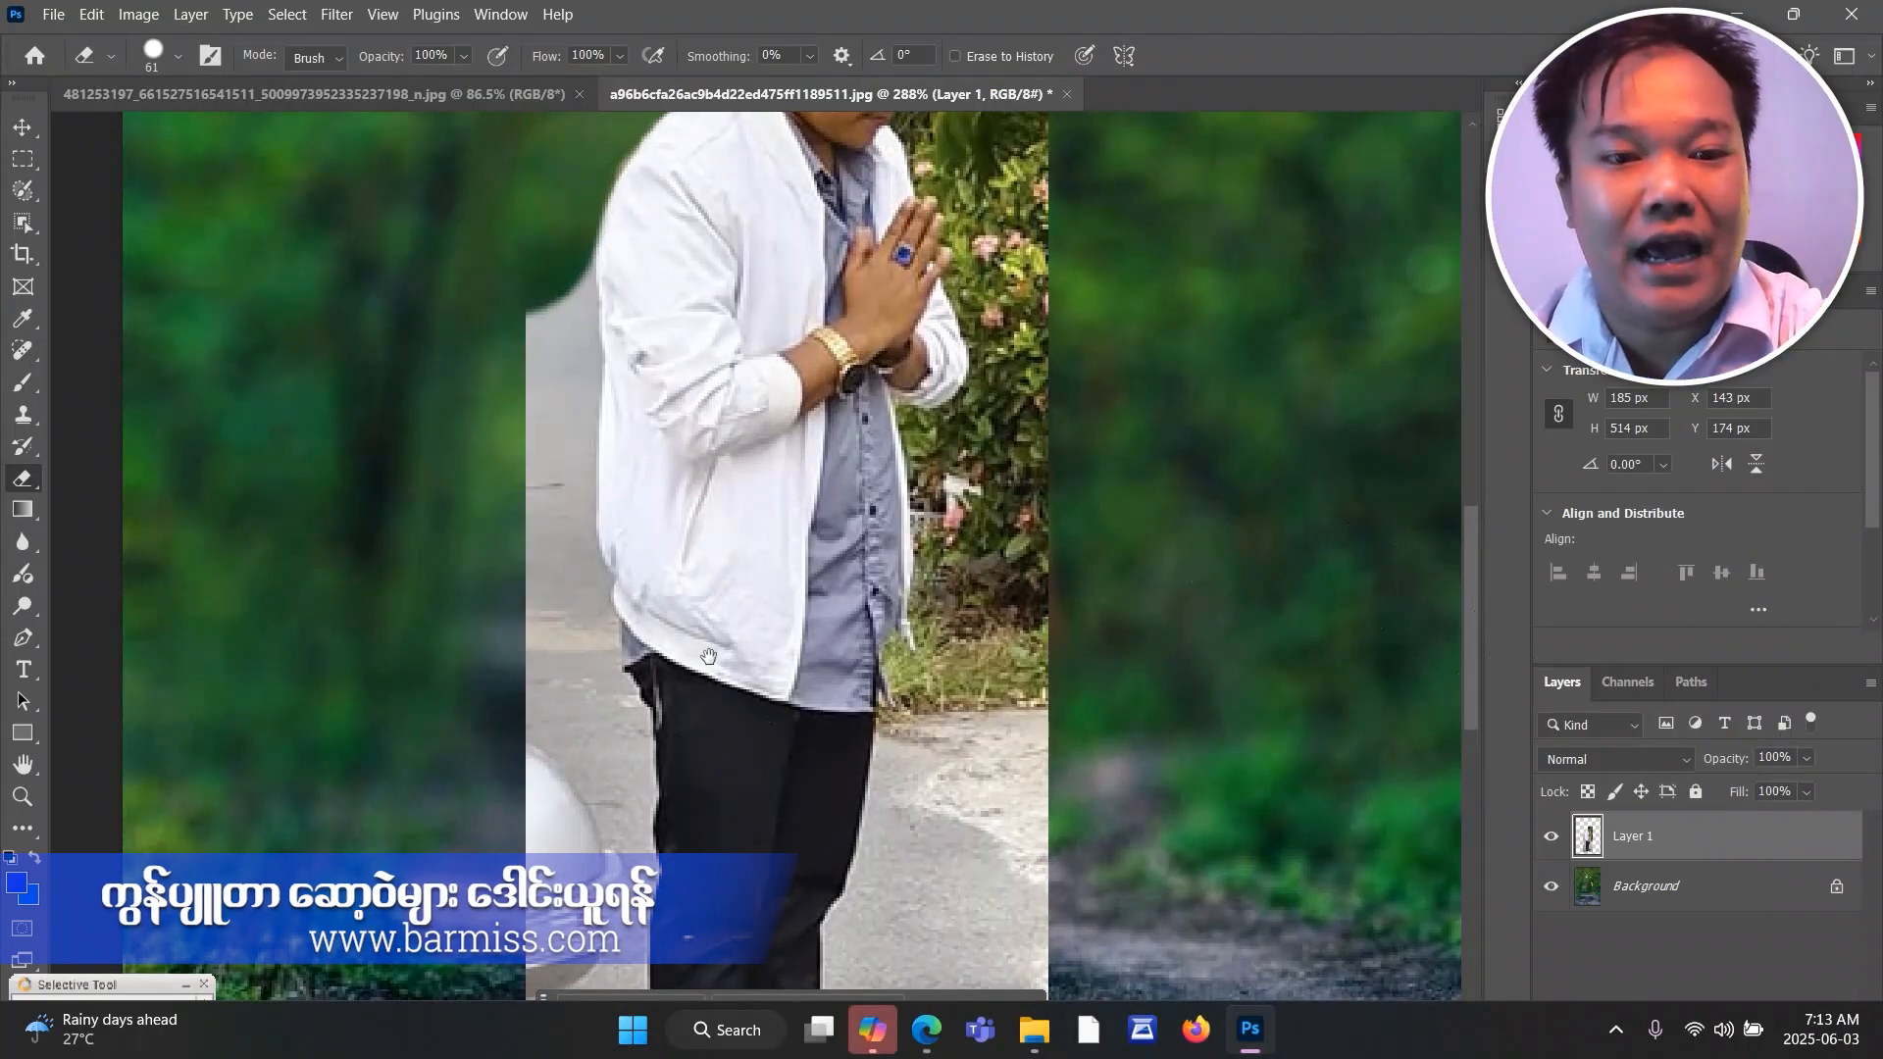
Erase the grey road and most of the white vehicle behind the man's jacket and upper trousers with the 61 px eraser.
mouse_move(731, 637)
mouse_down()
mouse_move(850, 480)
mouse_move(853, 638)
mouse_move(428, 785)
mouse_move(1000, 743)
mouse_move(676, 613)
mouse_move(756, 590)
mouse_up()
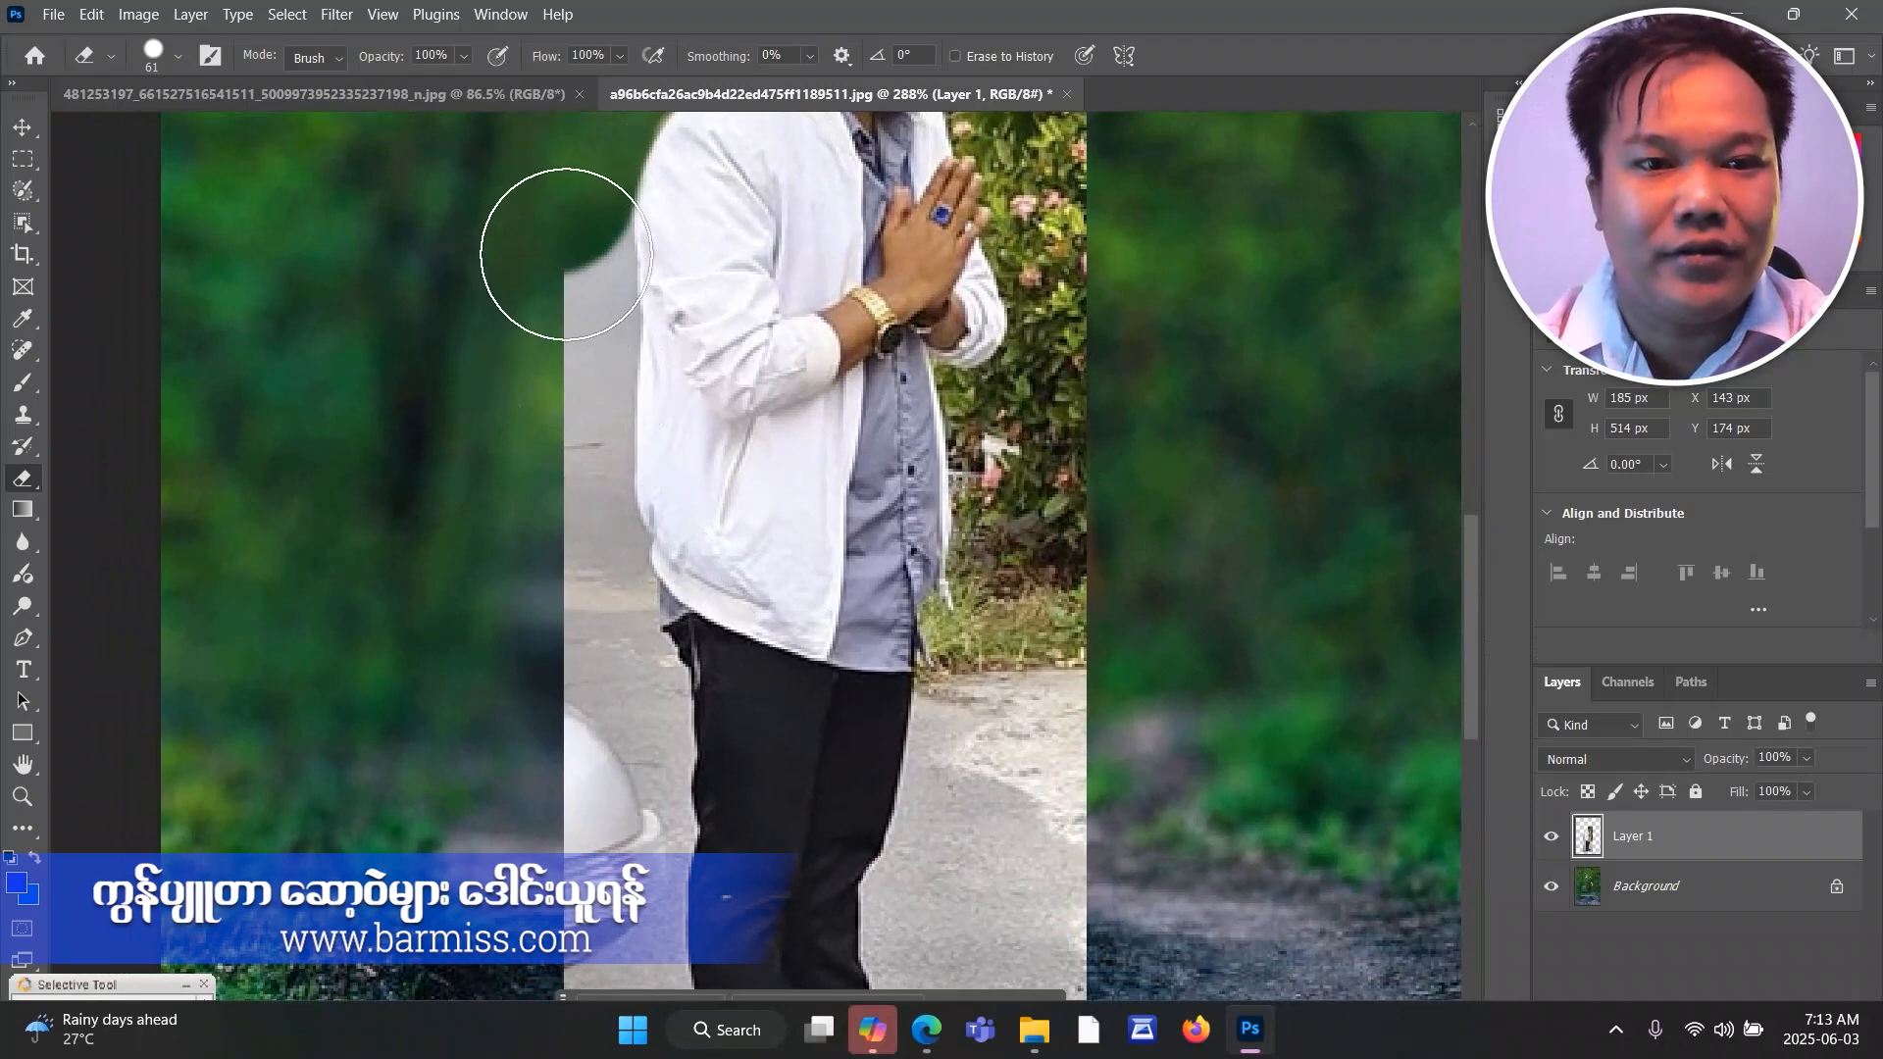
mouse_move(551, 250)
mouse_down()
mouse_move(544, 501)
mouse_move(607, 696)
mouse_move(584, 726)
mouse_move(600, 556)
mouse_move(573, 338)
mouse_move(596, 353)
mouse_move(589, 408)
mouse_up()
key(space)
key(space)
drag(899, 659, 894, 525)
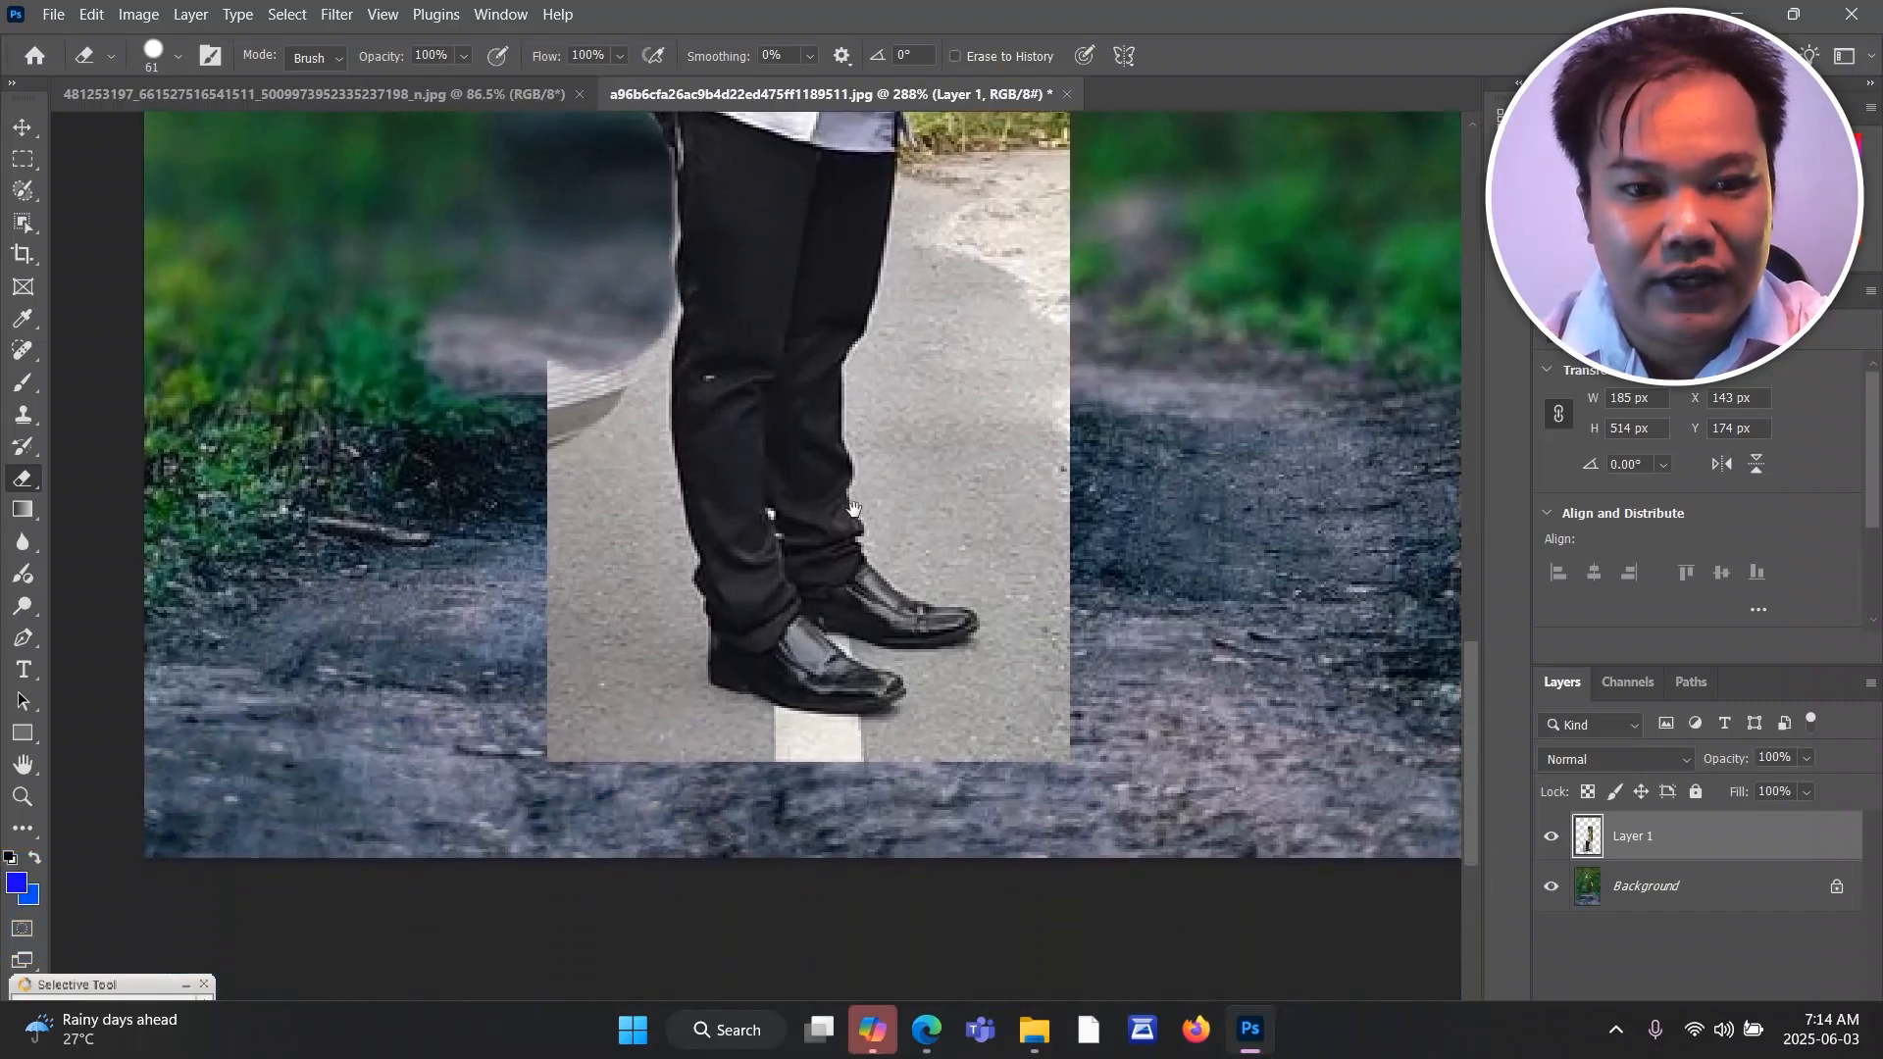
Erase the rest of the vehicle and the asphalt behind the man's lower legs, down around his rear heel.
mouse_move(1473, 669)
mouse_down()
mouse_move(1458, 751)
mouse_move(1463, 661)
mouse_up()
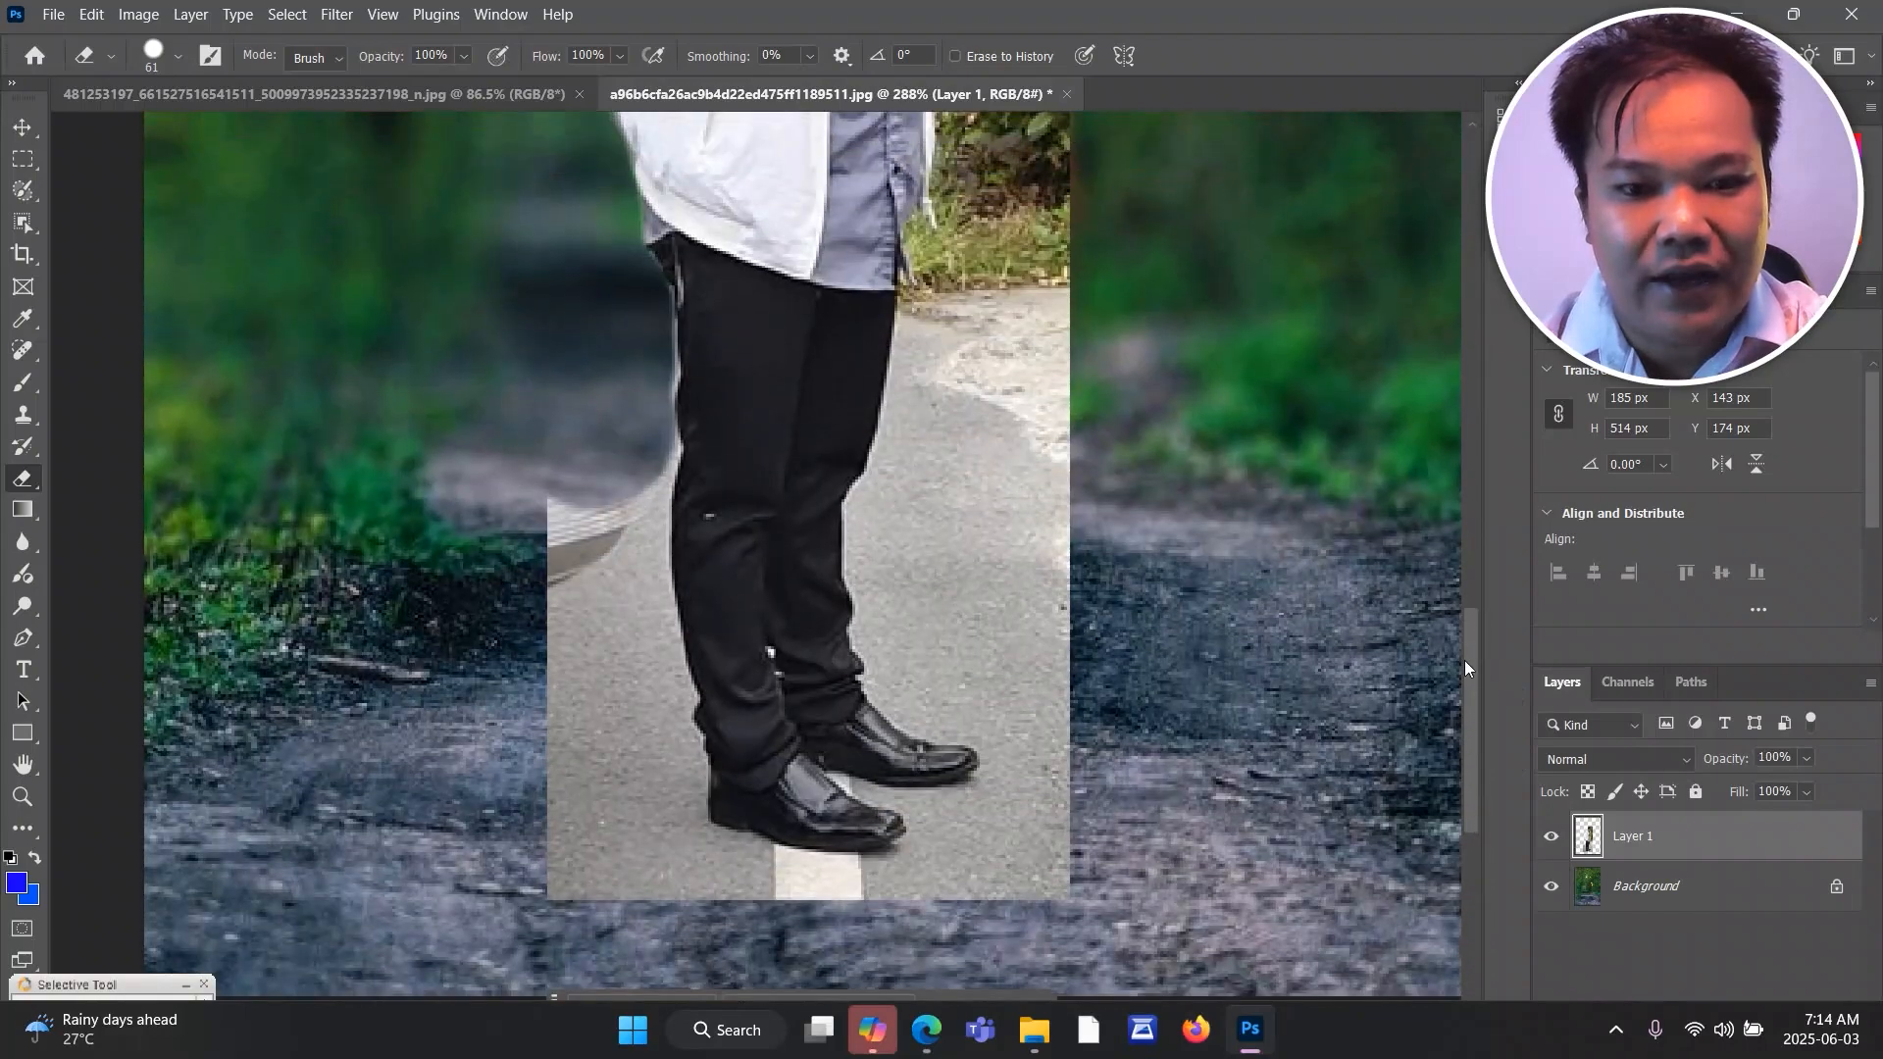
key(space)
mouse_move(618, 694)
mouse_down()
mouse_move(639, 529)
mouse_move(610, 693)
mouse_up()
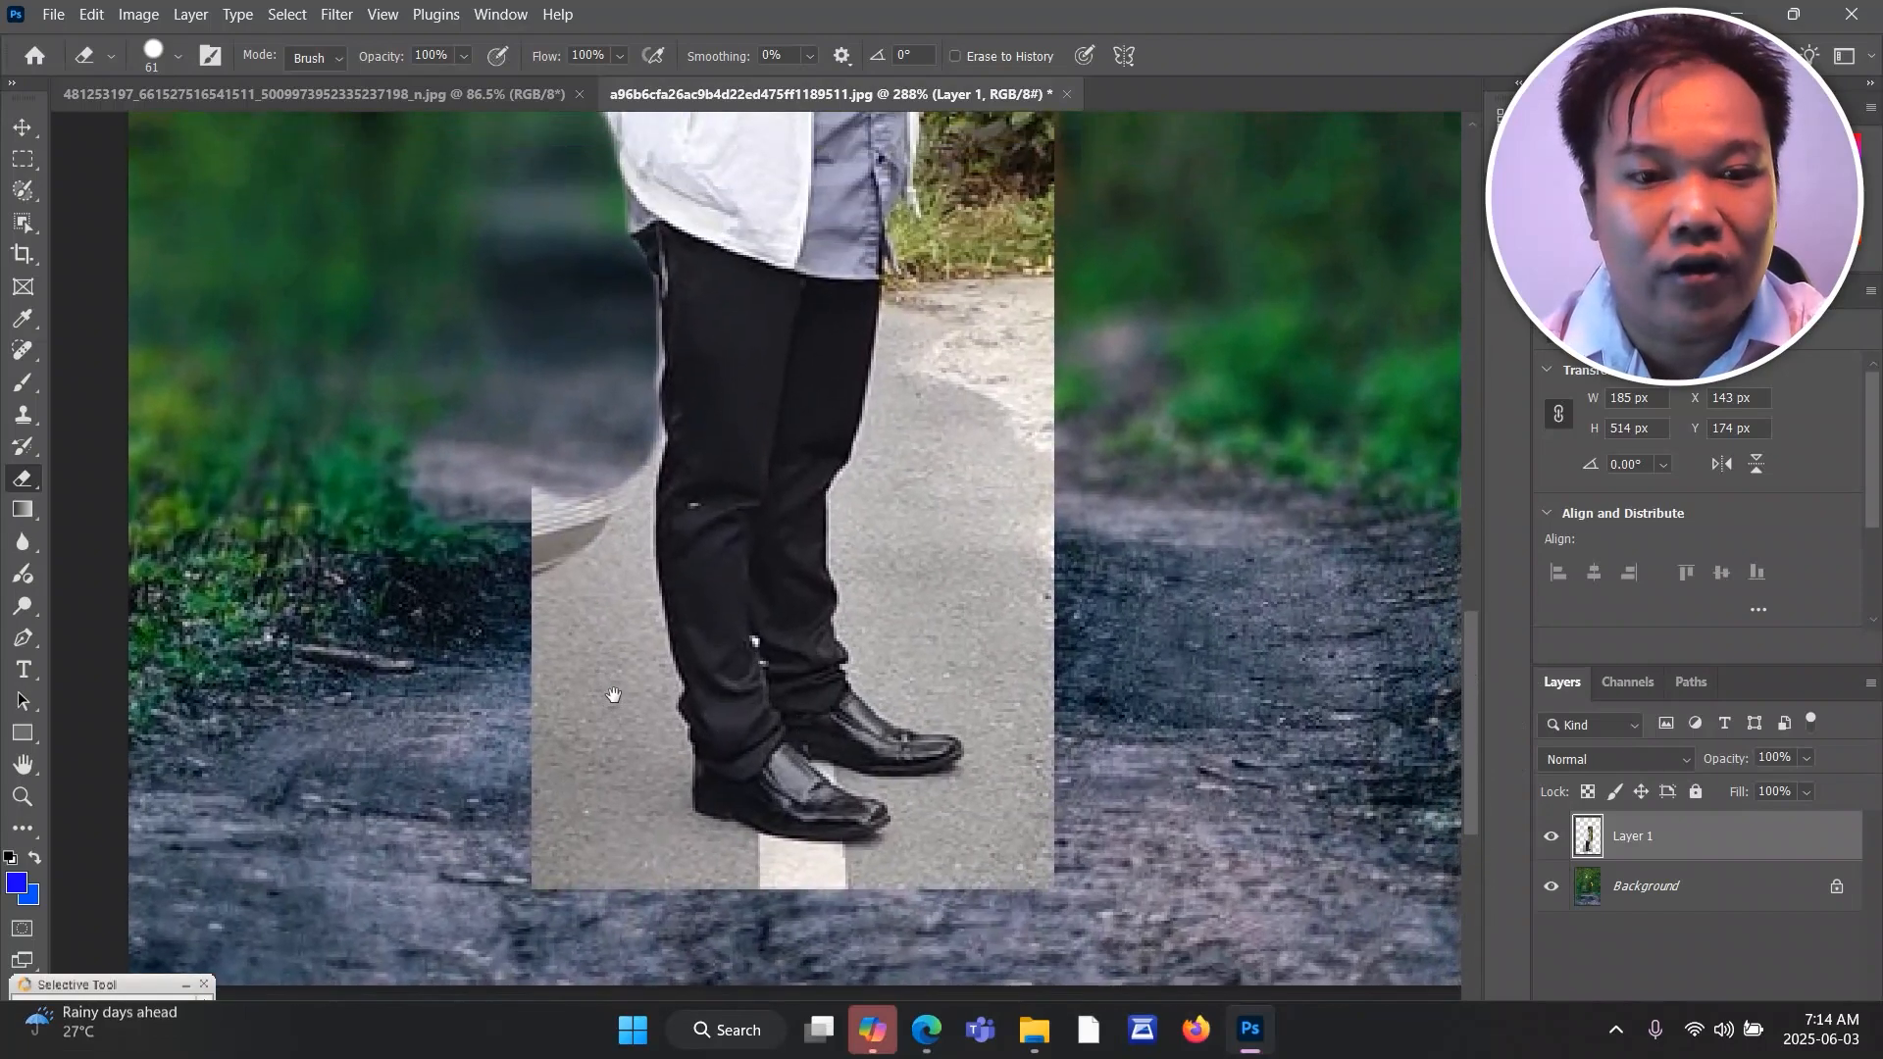
mouse_move(575, 442)
mouse_down()
mouse_move(566, 346)
mouse_move(576, 368)
mouse_up()
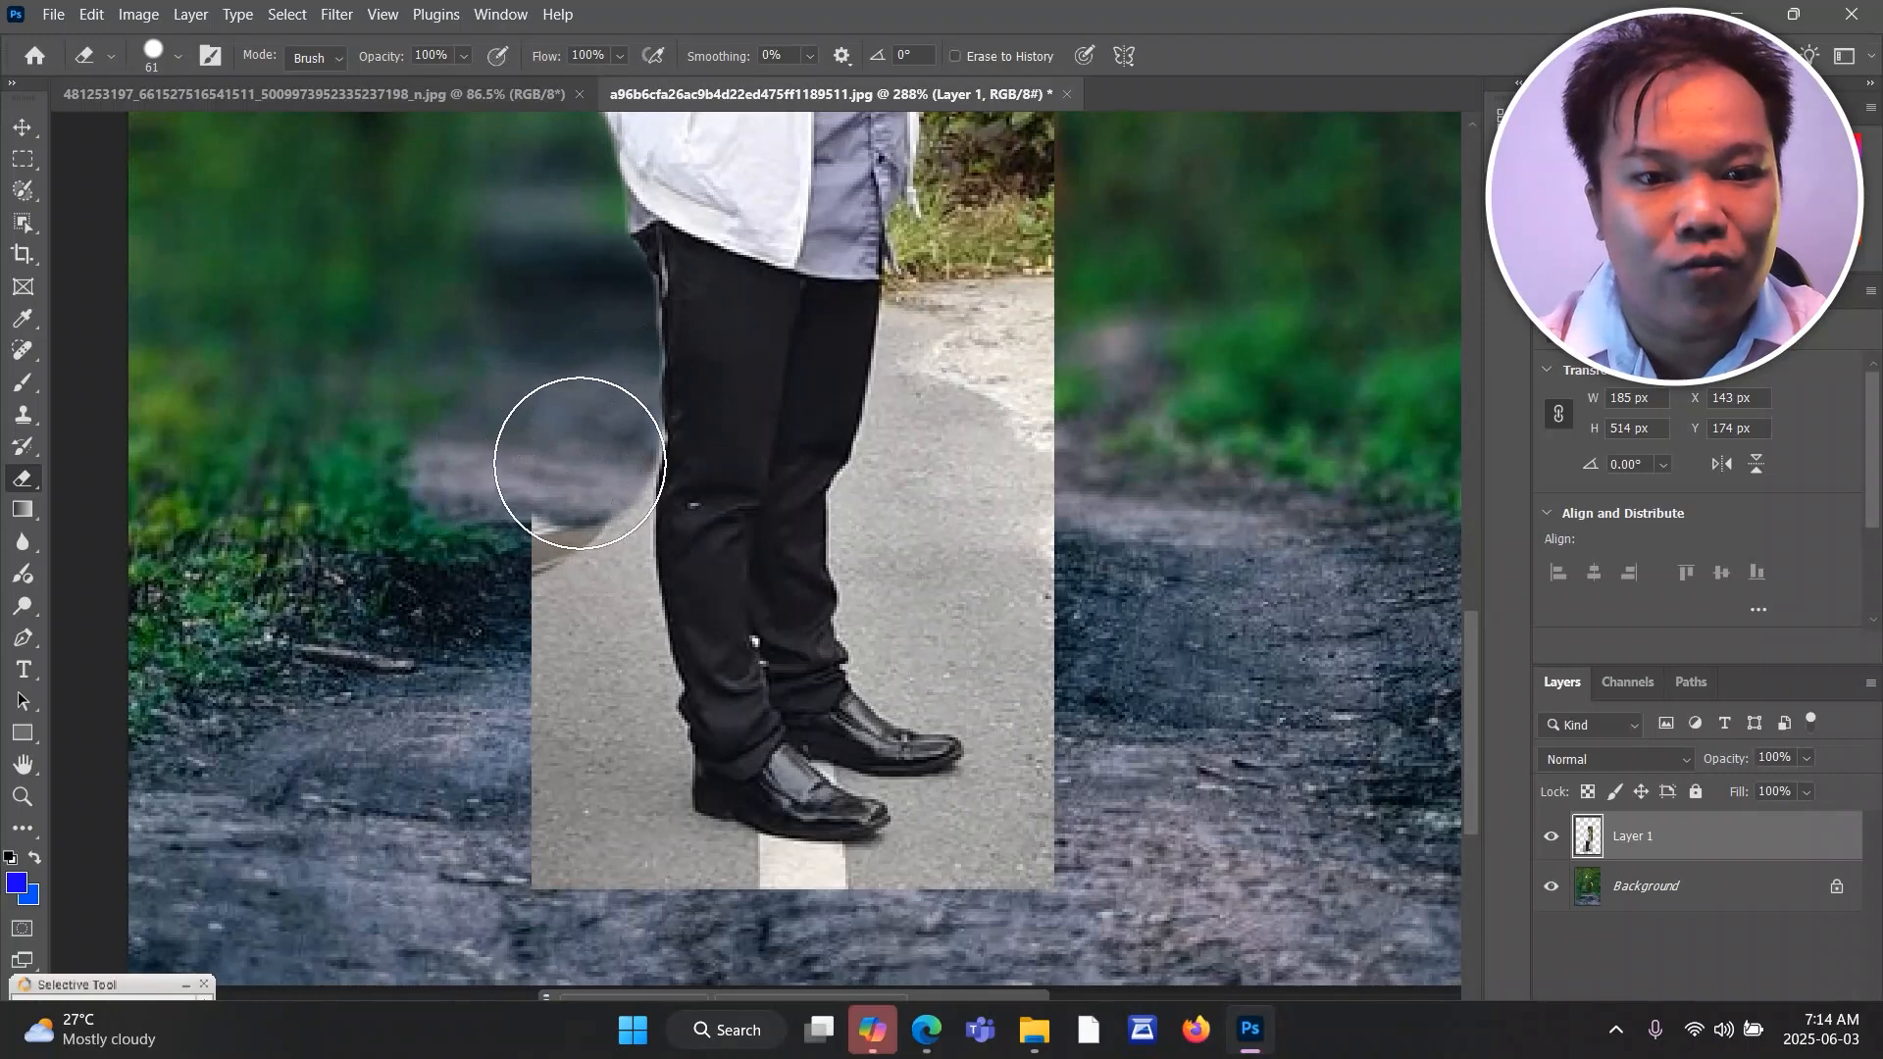
mouse_move(576, 445)
mouse_down()
mouse_move(558, 516)
mouse_move(580, 622)
mouse_up()
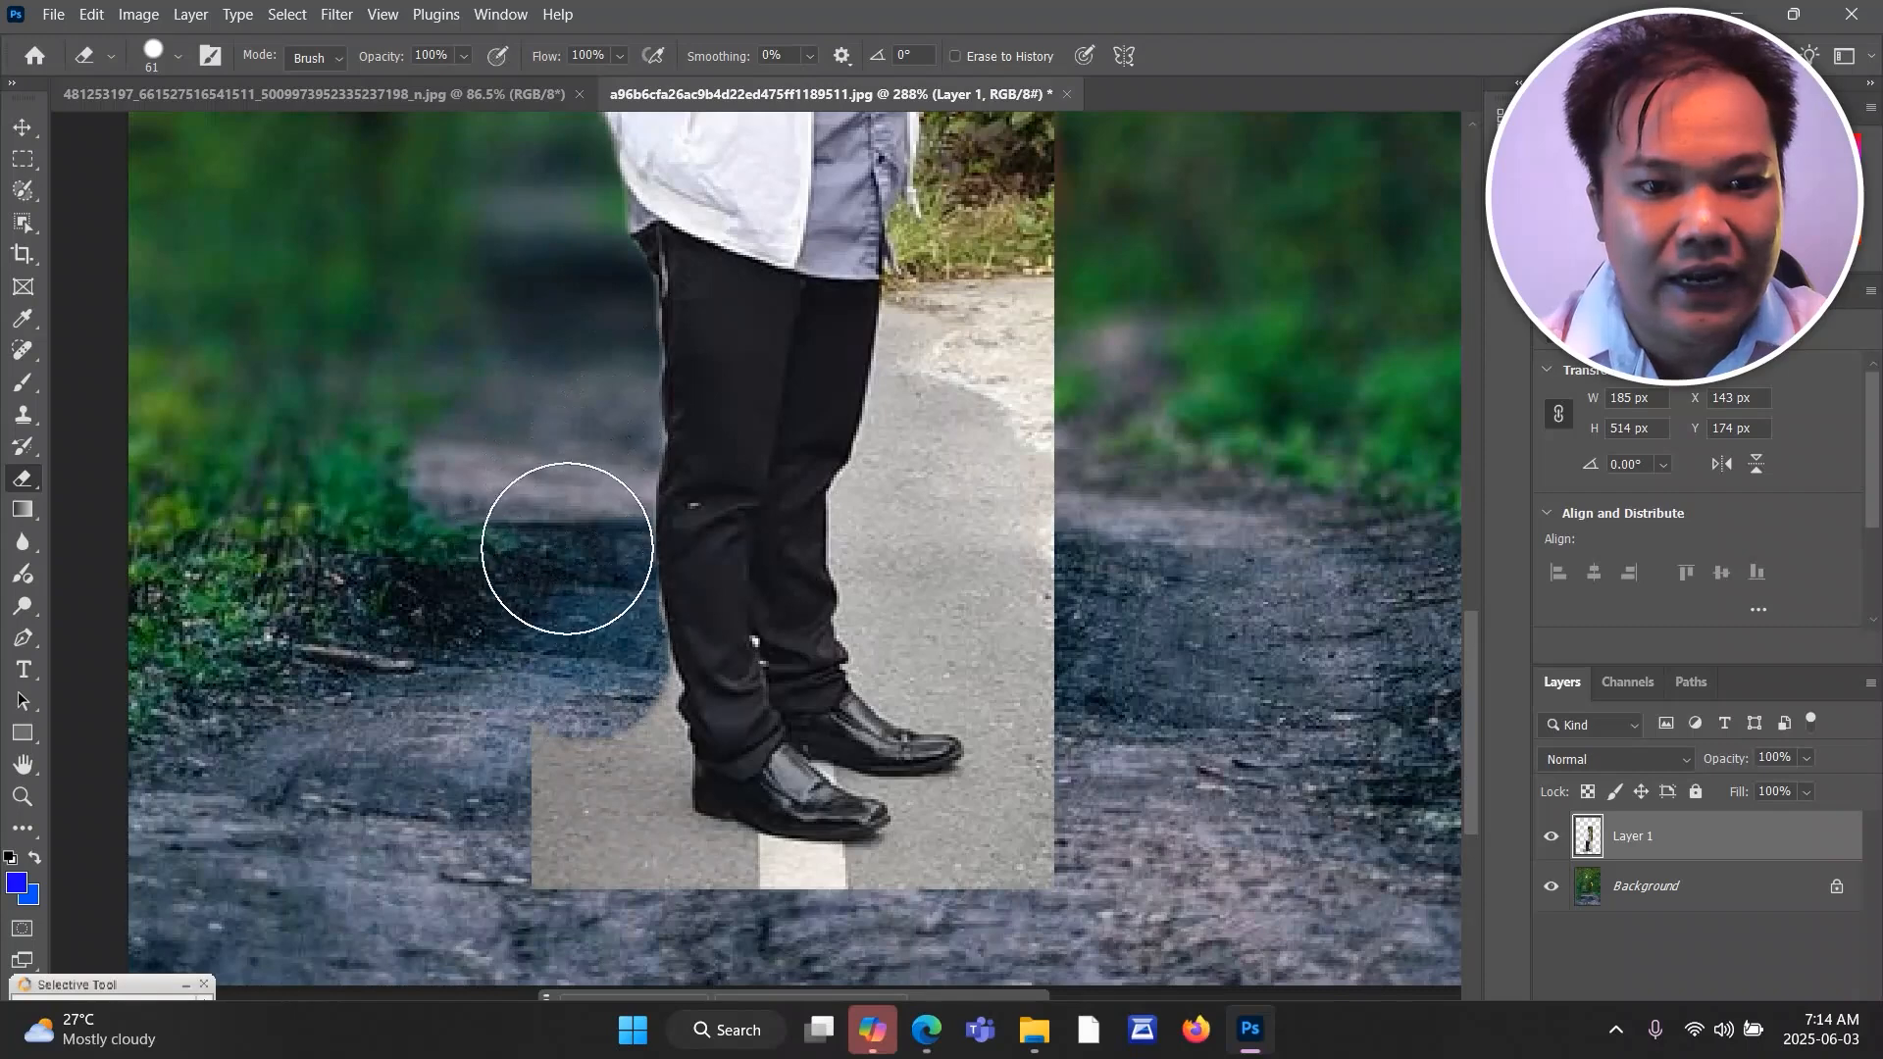
mouse_move(582, 628)
mouse_down()
mouse_move(600, 708)
mouse_move(581, 766)
mouse_move(606, 764)
mouse_move(611, 822)
mouse_up()
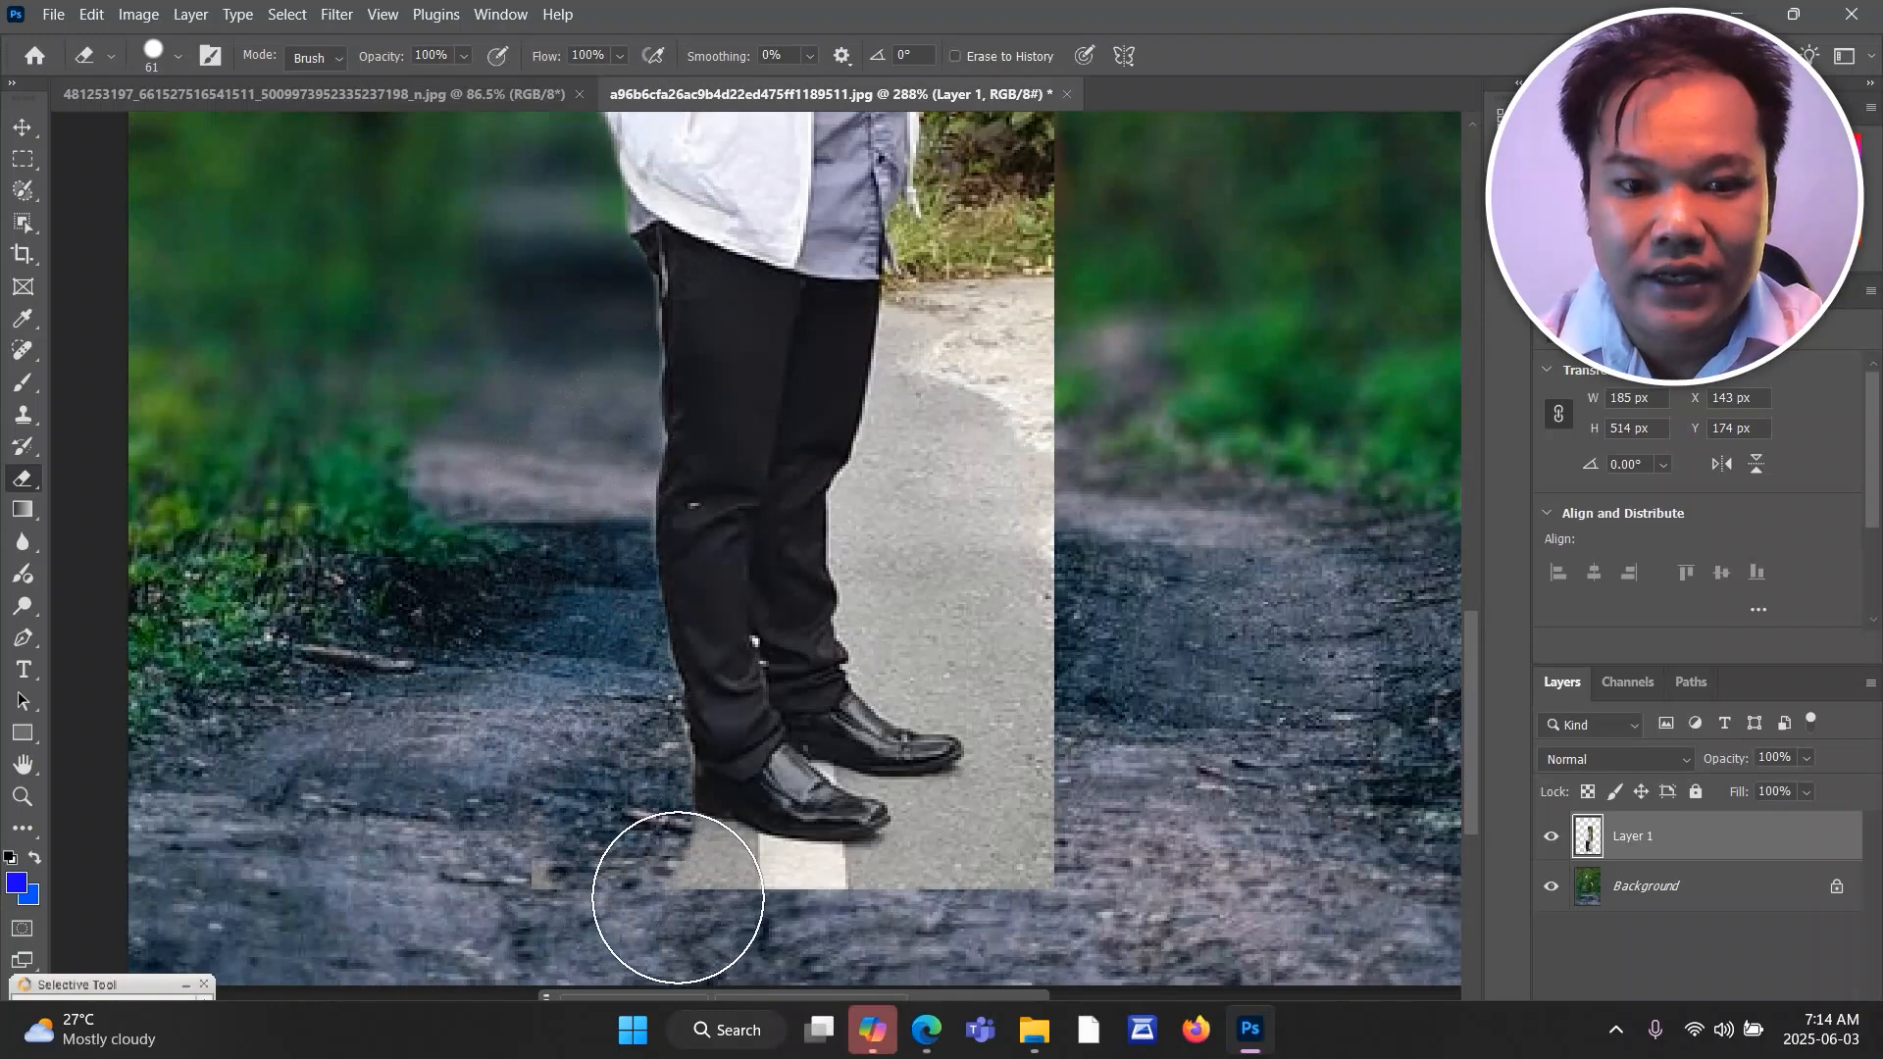
drag(678, 897, 550, 880)
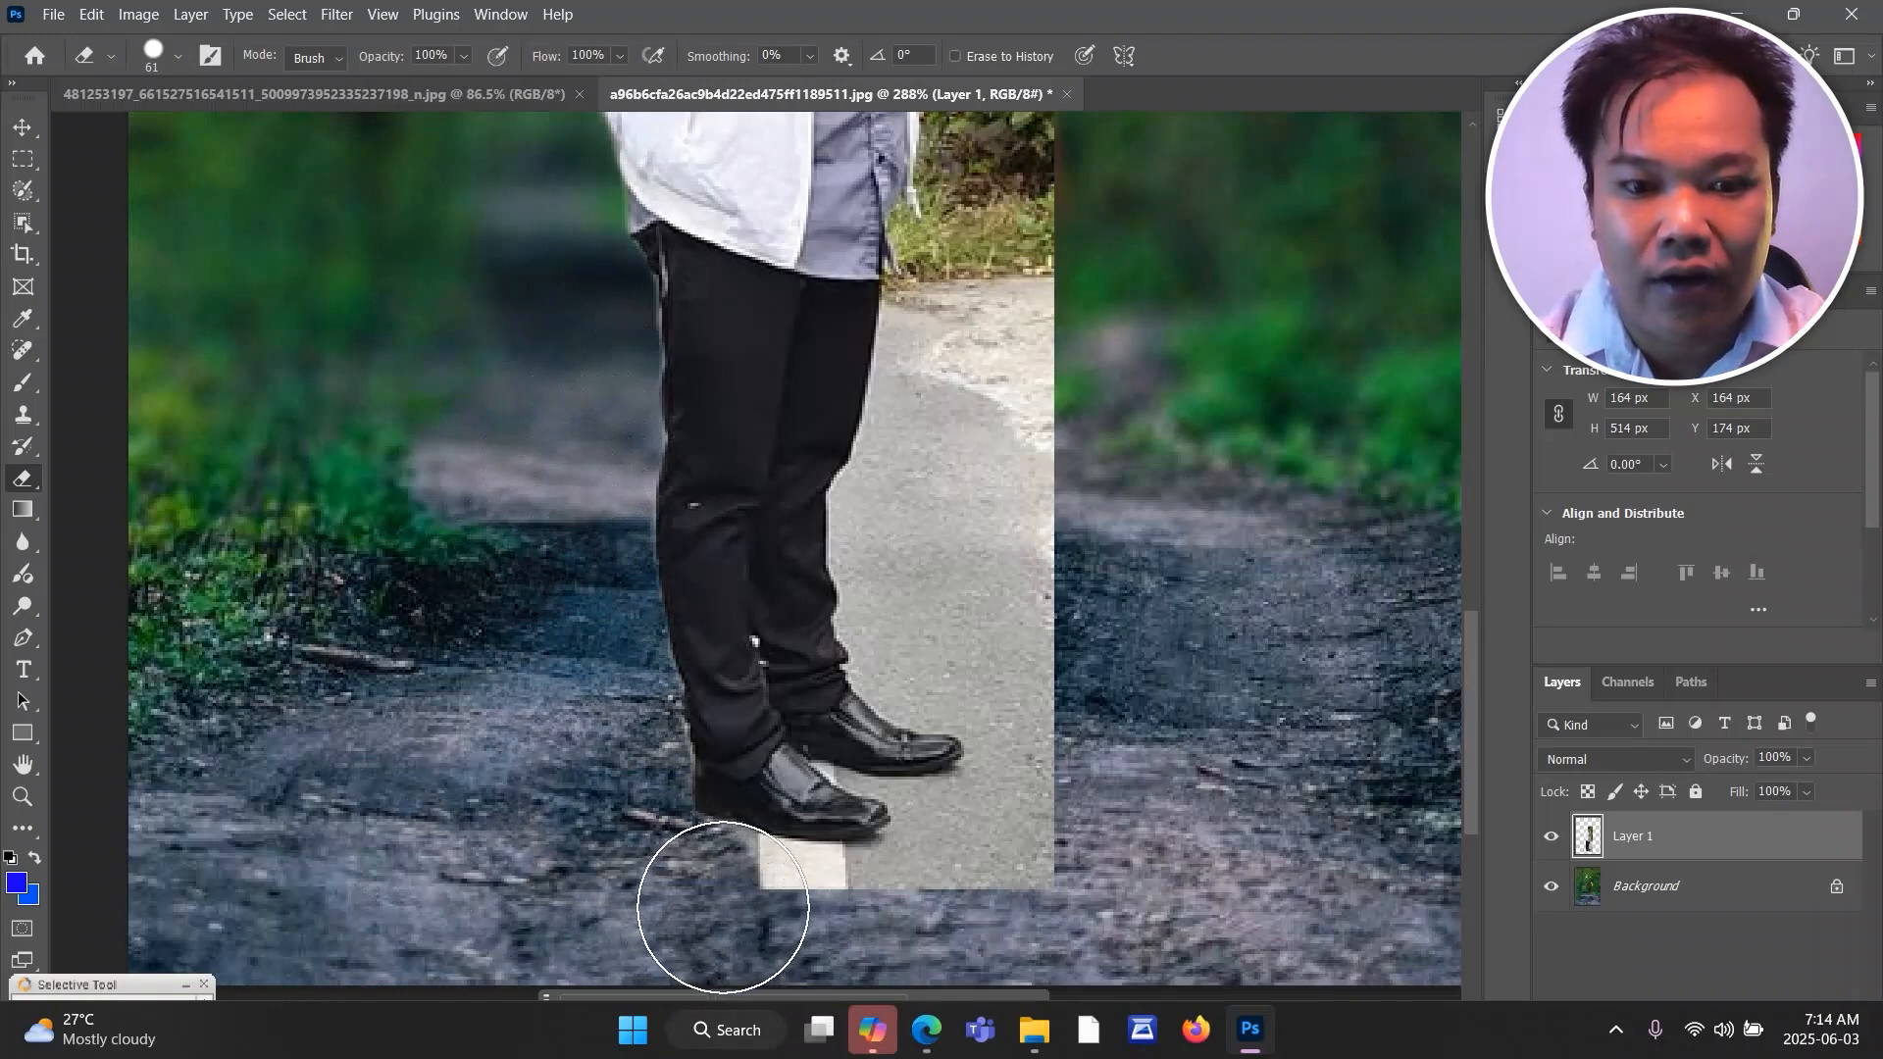
Erase the white road line below the shoes and the asphalt and pale pavement in front of the man's legs.
mouse_move(771, 918)
mouse_down()
mouse_move(939, 918)
mouse_move(946, 888)
mouse_move(882, 915)
mouse_move(971, 879)
mouse_move(1070, 759)
mouse_move(990, 662)
mouse_move(1039, 690)
mouse_move(1036, 707)
mouse_move(935, 648)
mouse_move(948, 628)
mouse_move(924, 647)
mouse_move(955, 619)
mouse_move(924, 601)
mouse_move(917, 615)
mouse_move(911, 542)
mouse_up()
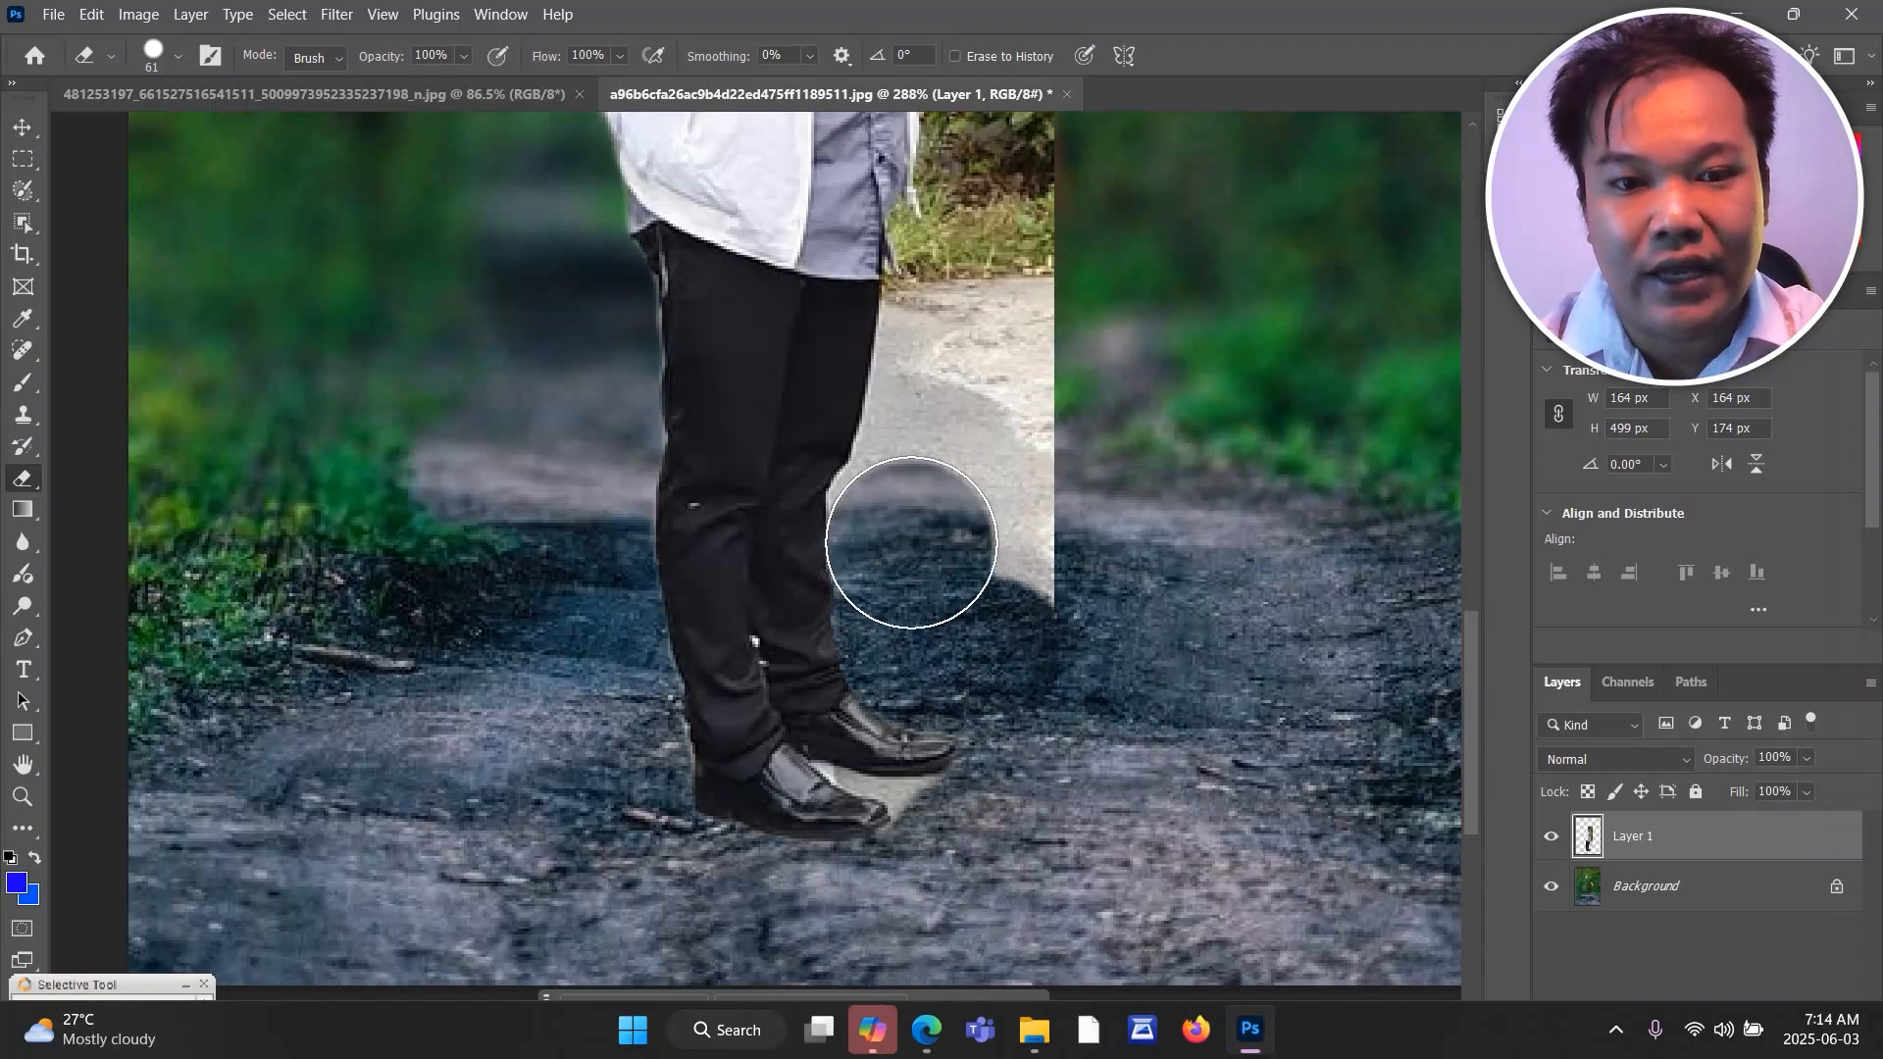
click(915, 503)
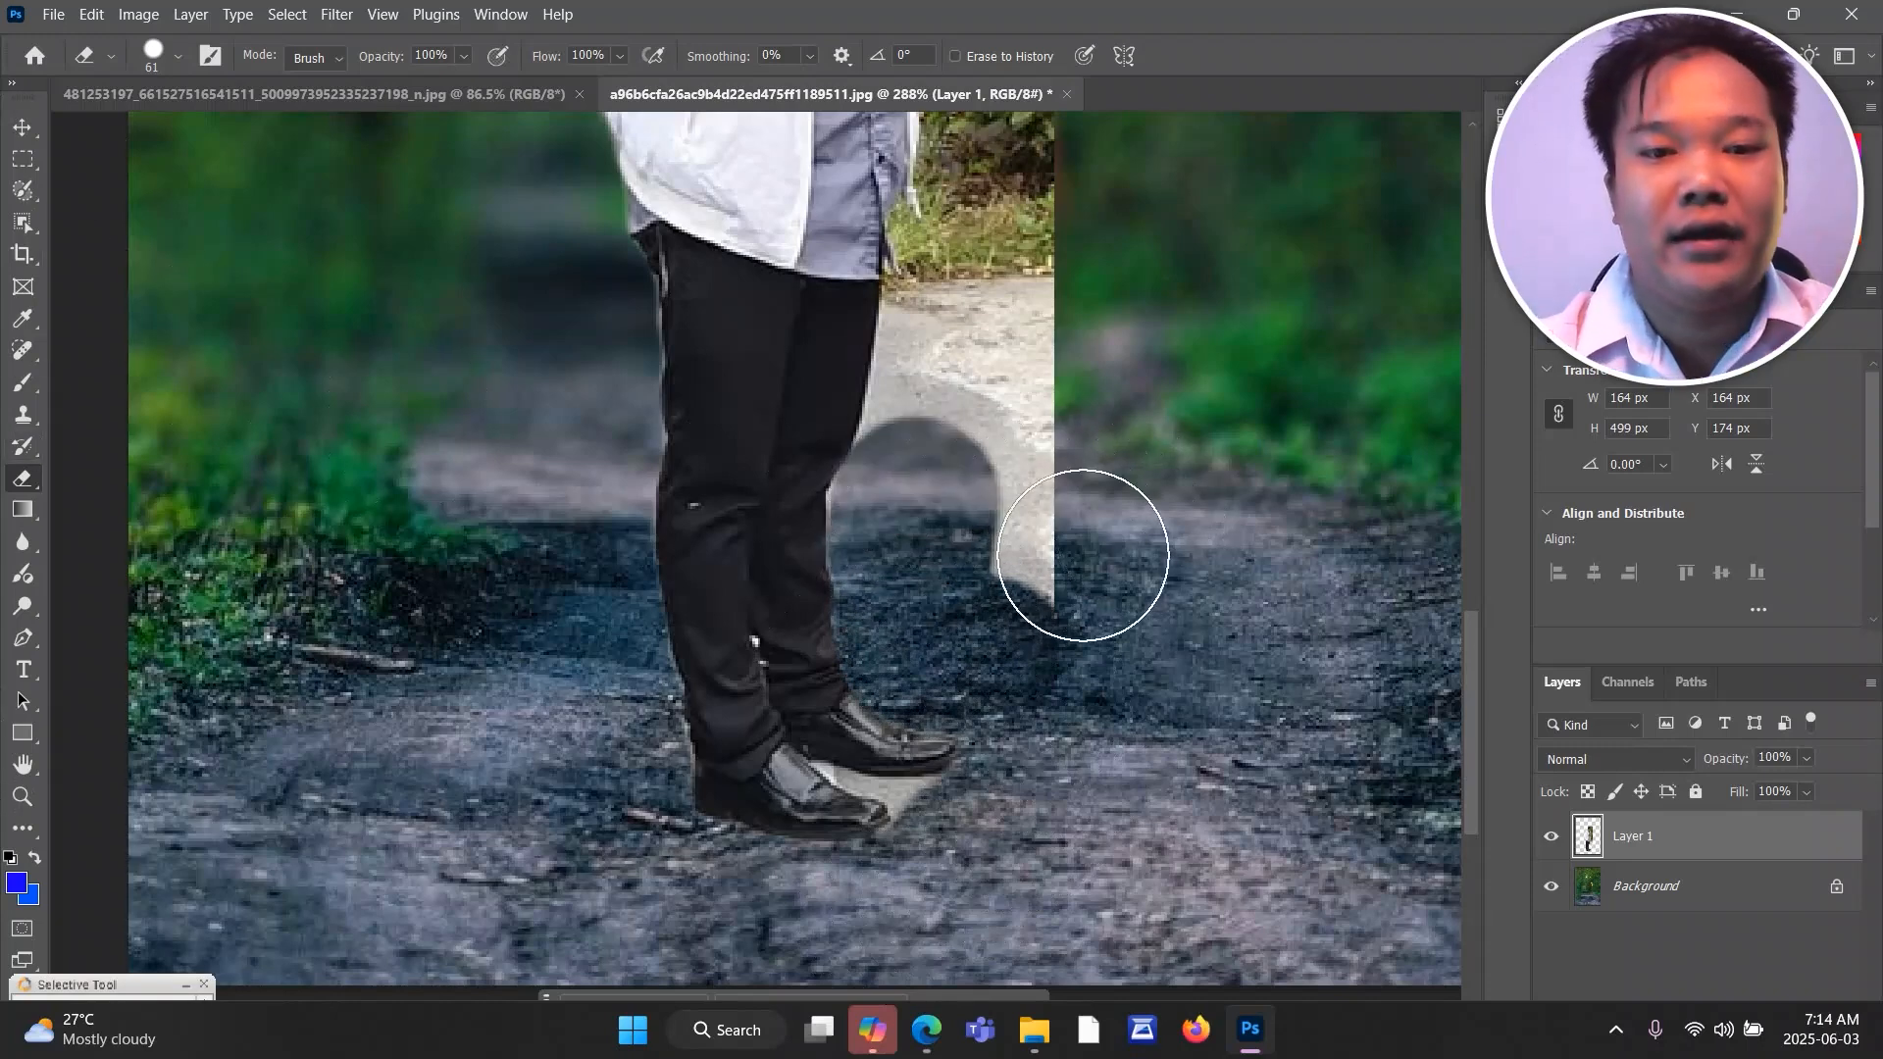
mouse_move(1084, 546)
mouse_down()
mouse_move(1066, 441)
mouse_move(1000, 449)
mouse_up()
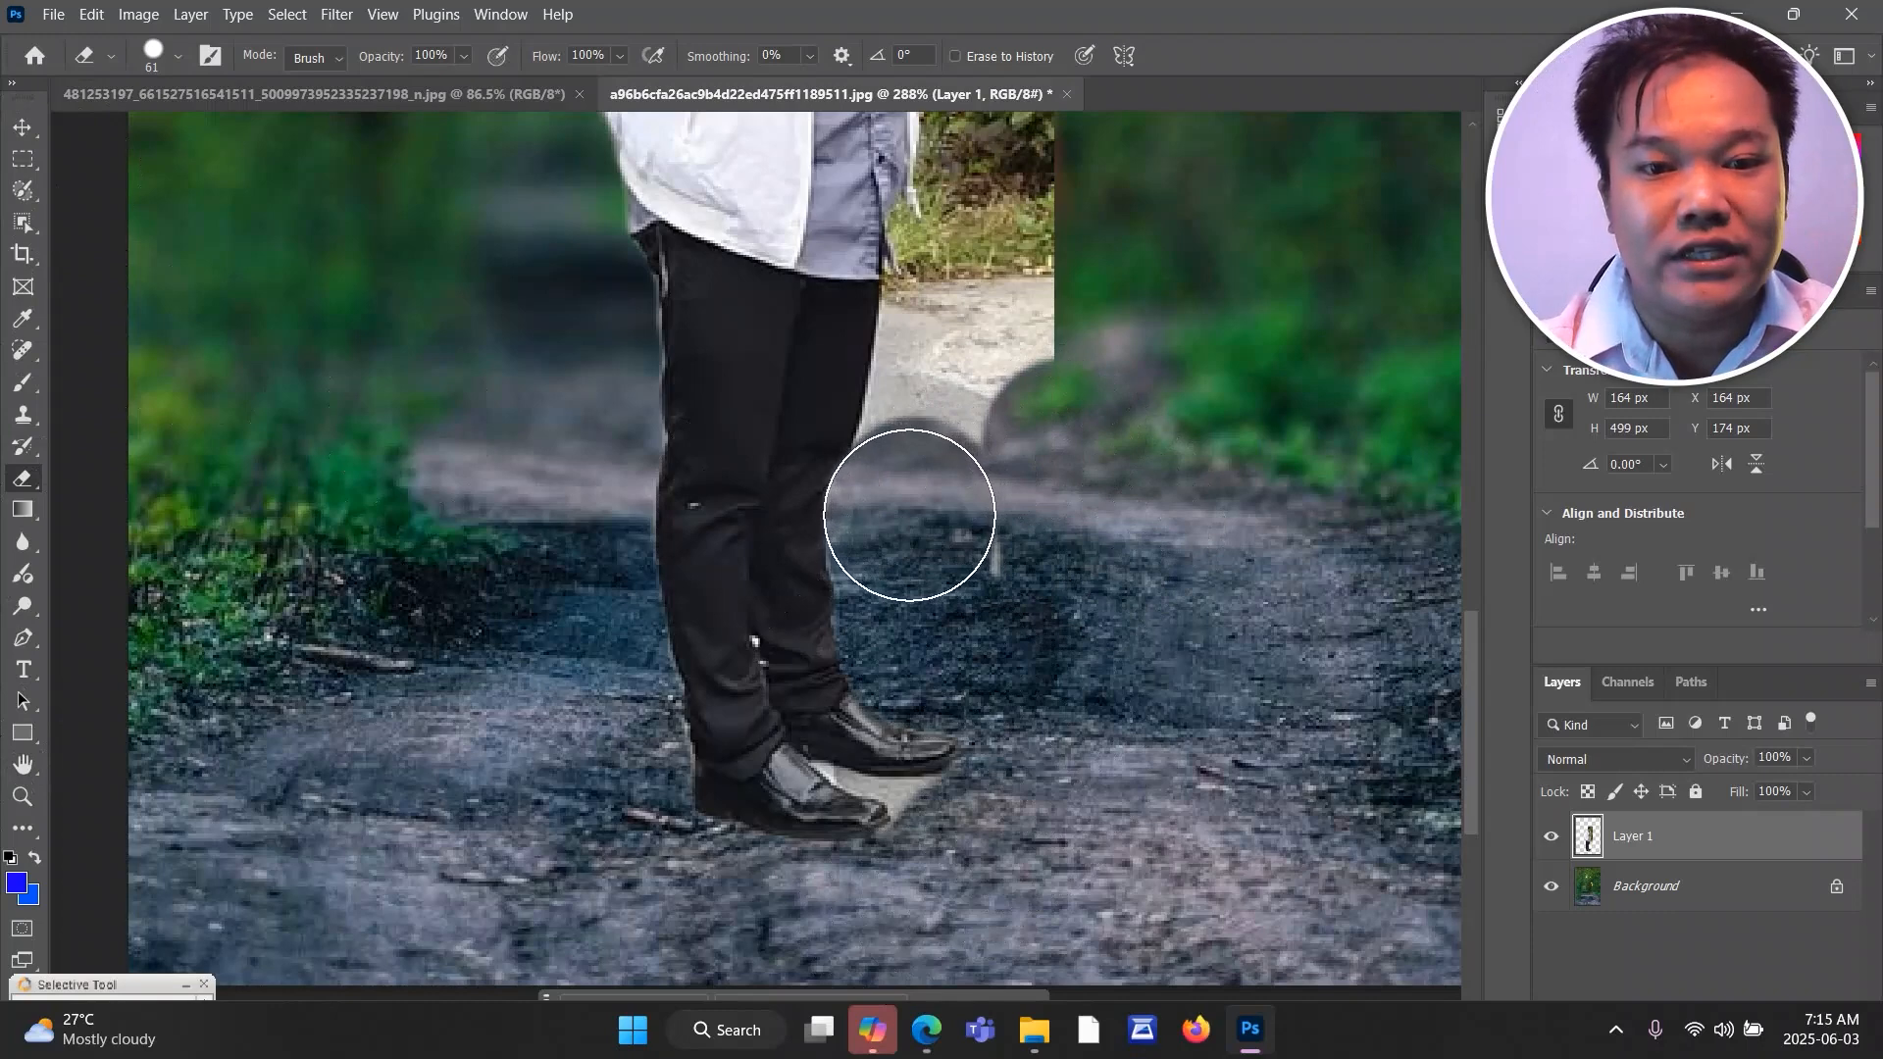
mouse_move(909, 515)
mouse_down()
mouse_move(969, 480)
mouse_move(1018, 584)
mouse_move(1024, 502)
mouse_move(984, 432)
mouse_up()
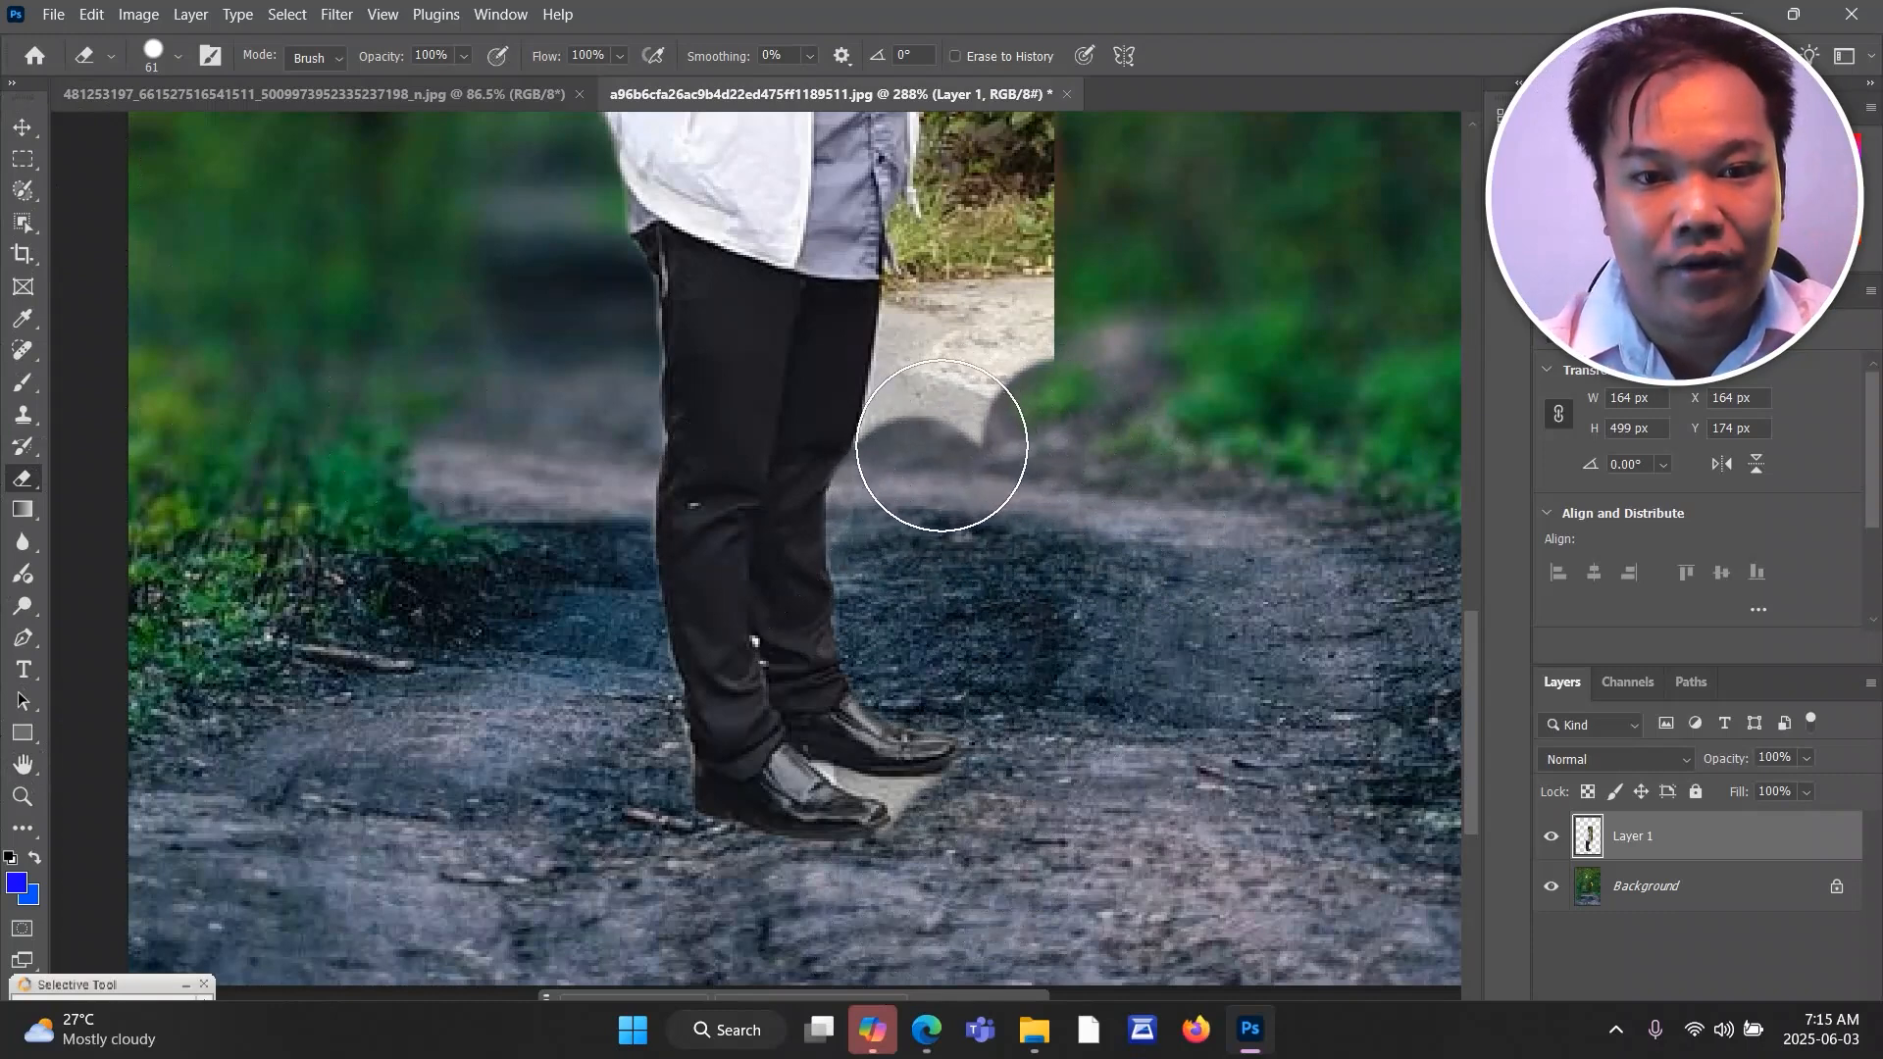
click(942, 446)
drag(1479, 675, 1481, 572)
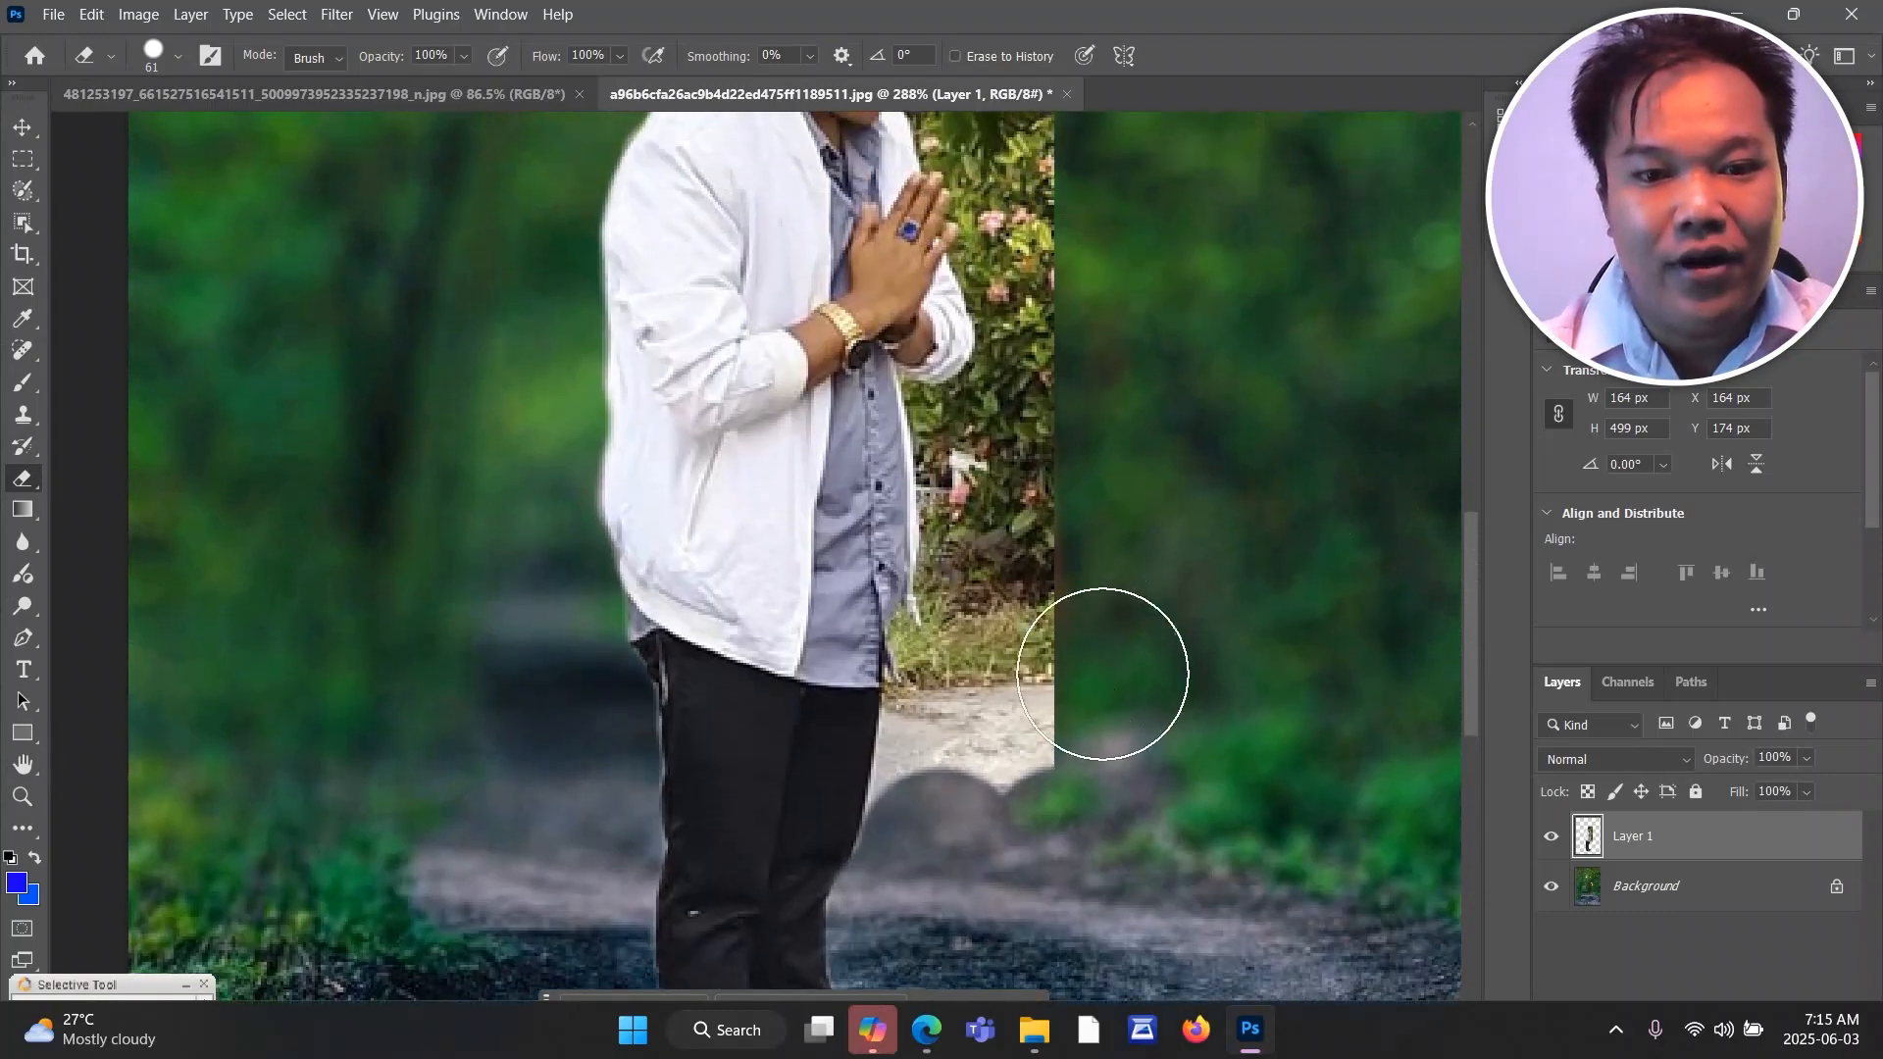
mouse_move(1035, 704)
mouse_down()
mouse_move(999, 785)
mouse_move(971, 795)
mouse_move(918, 719)
mouse_up()
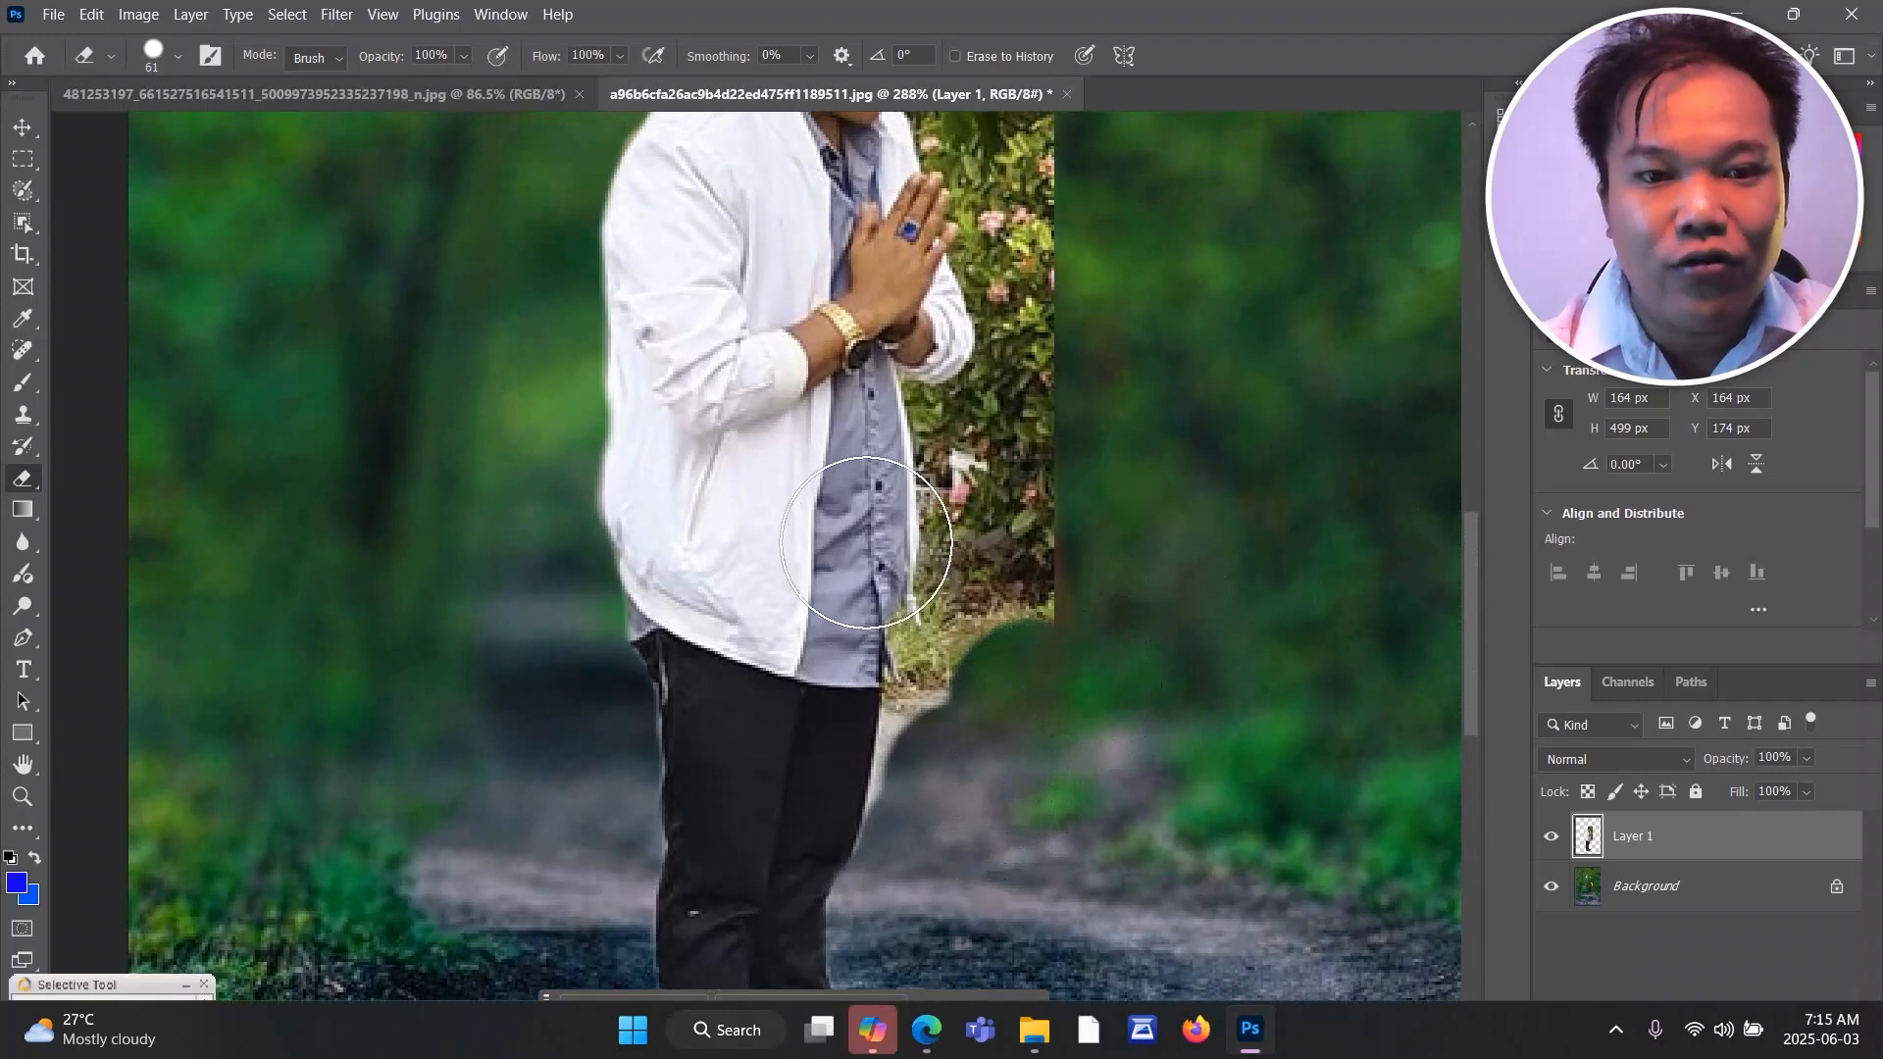
click(866, 543)
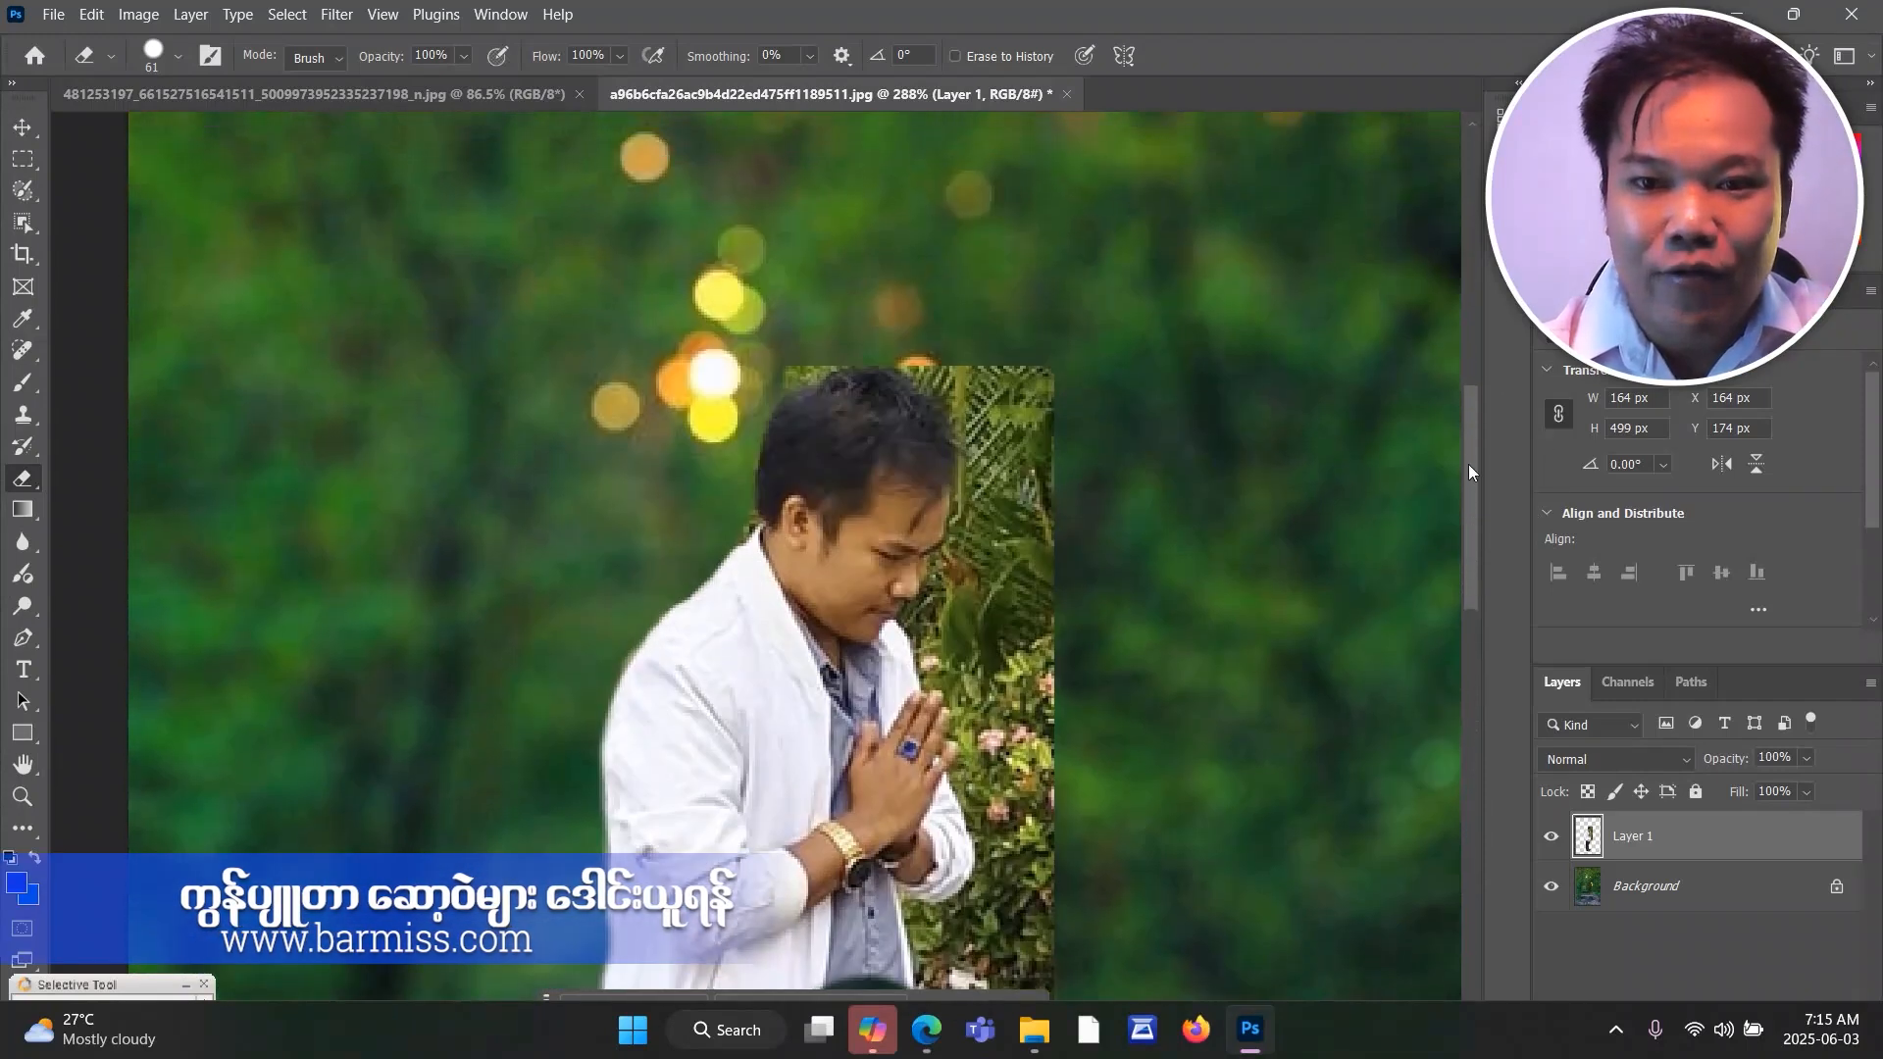
click(867, 546)
scroll(1174, 648, down, 1)
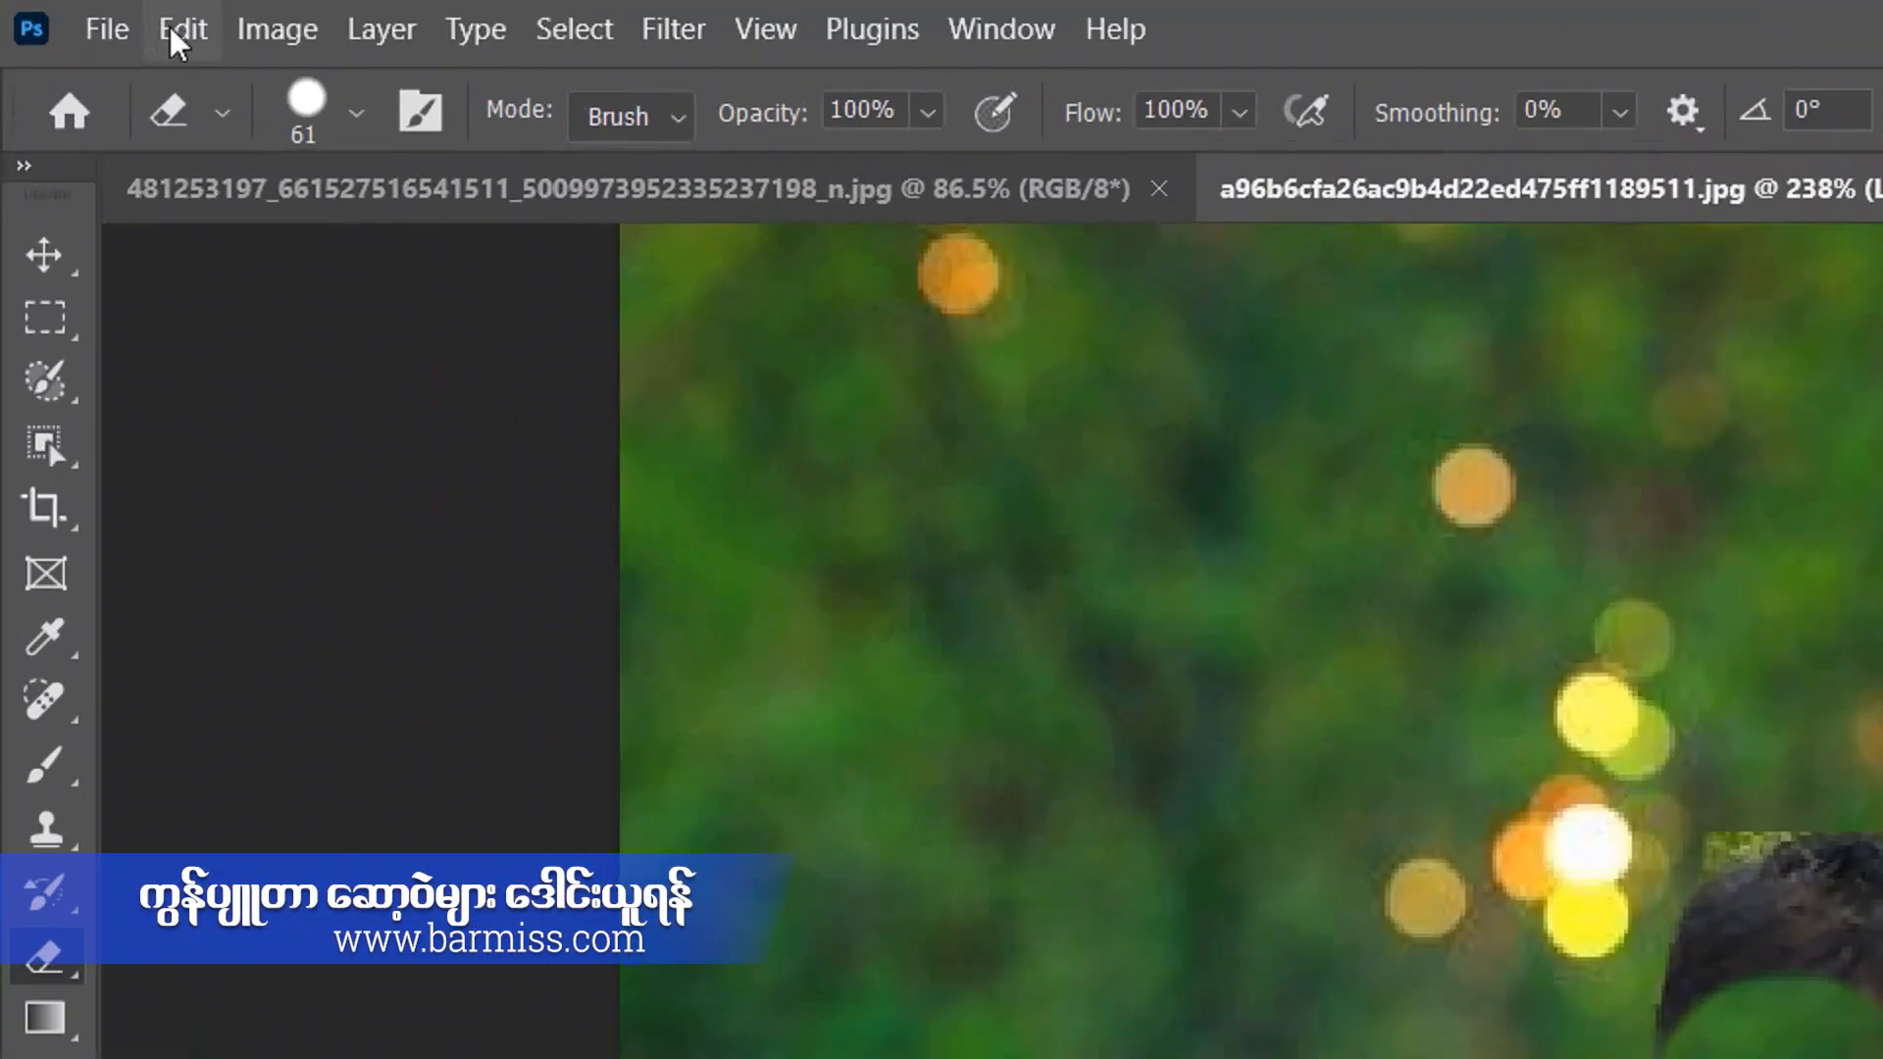
click(86, 20)
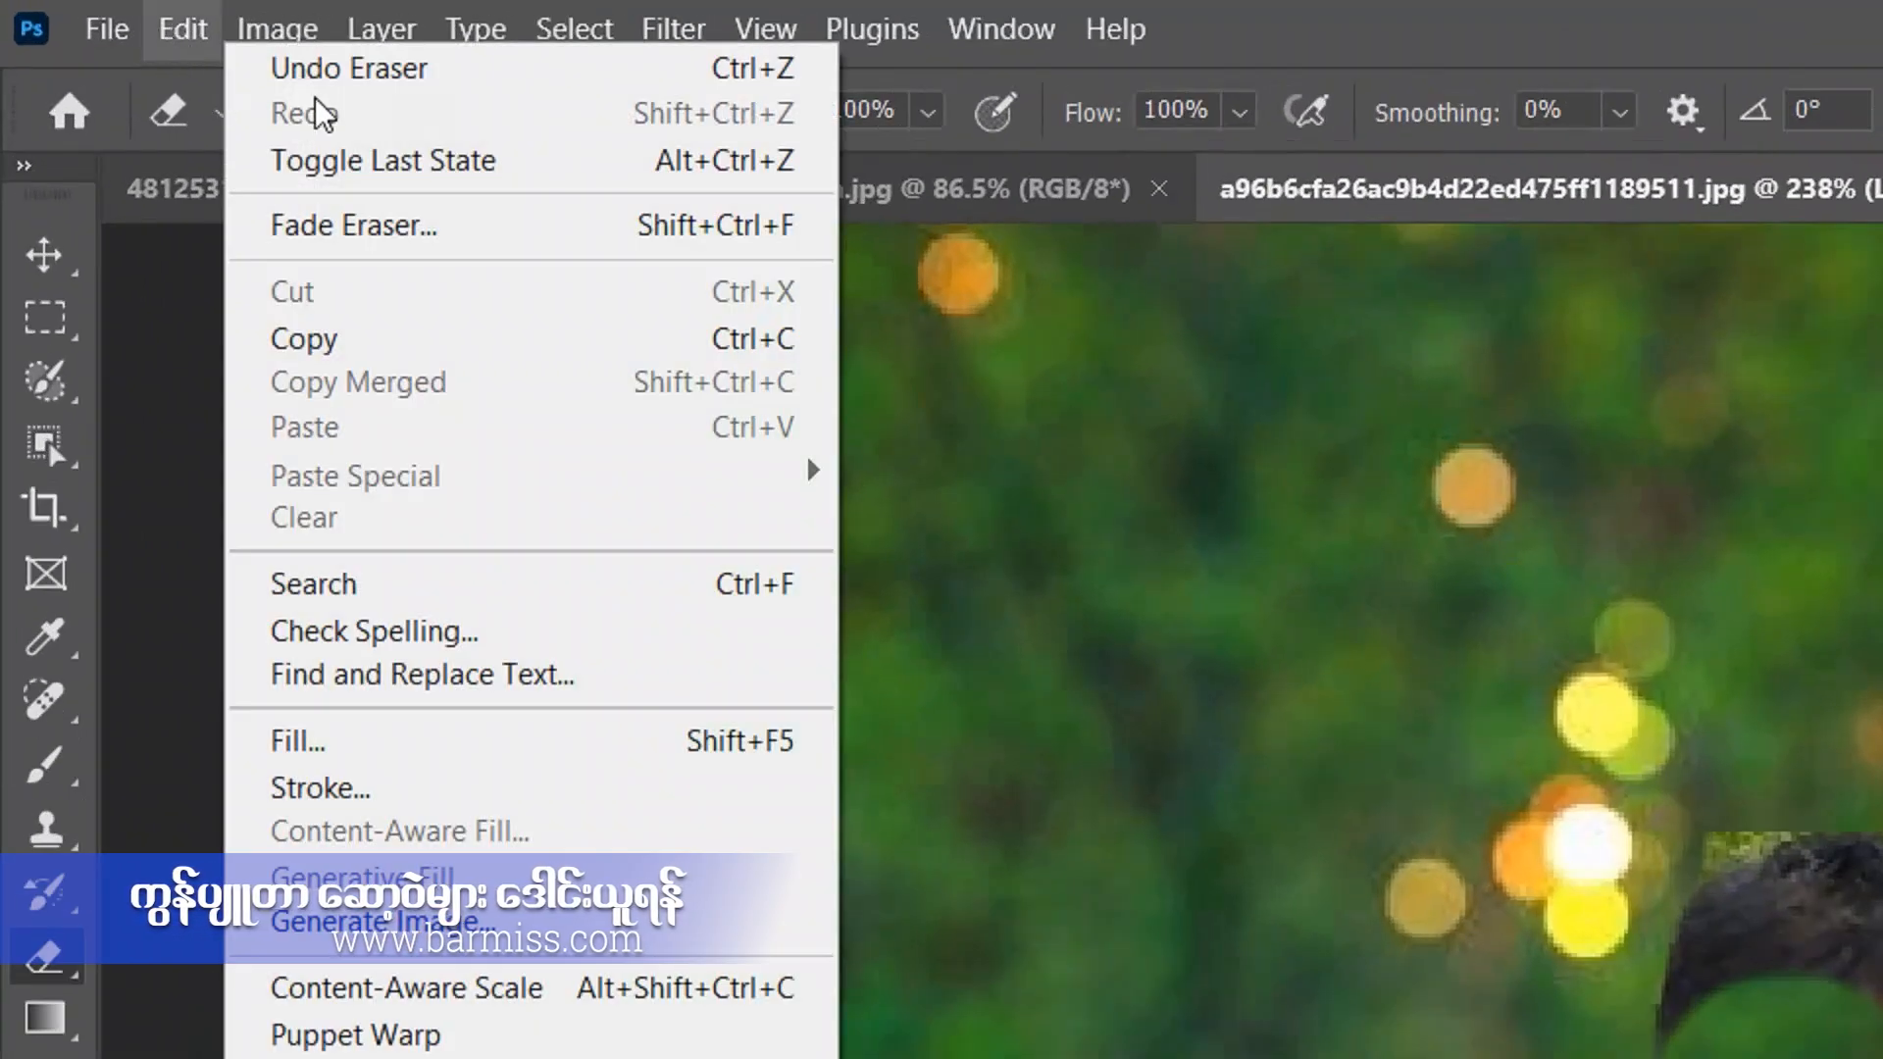
click(417, 93)
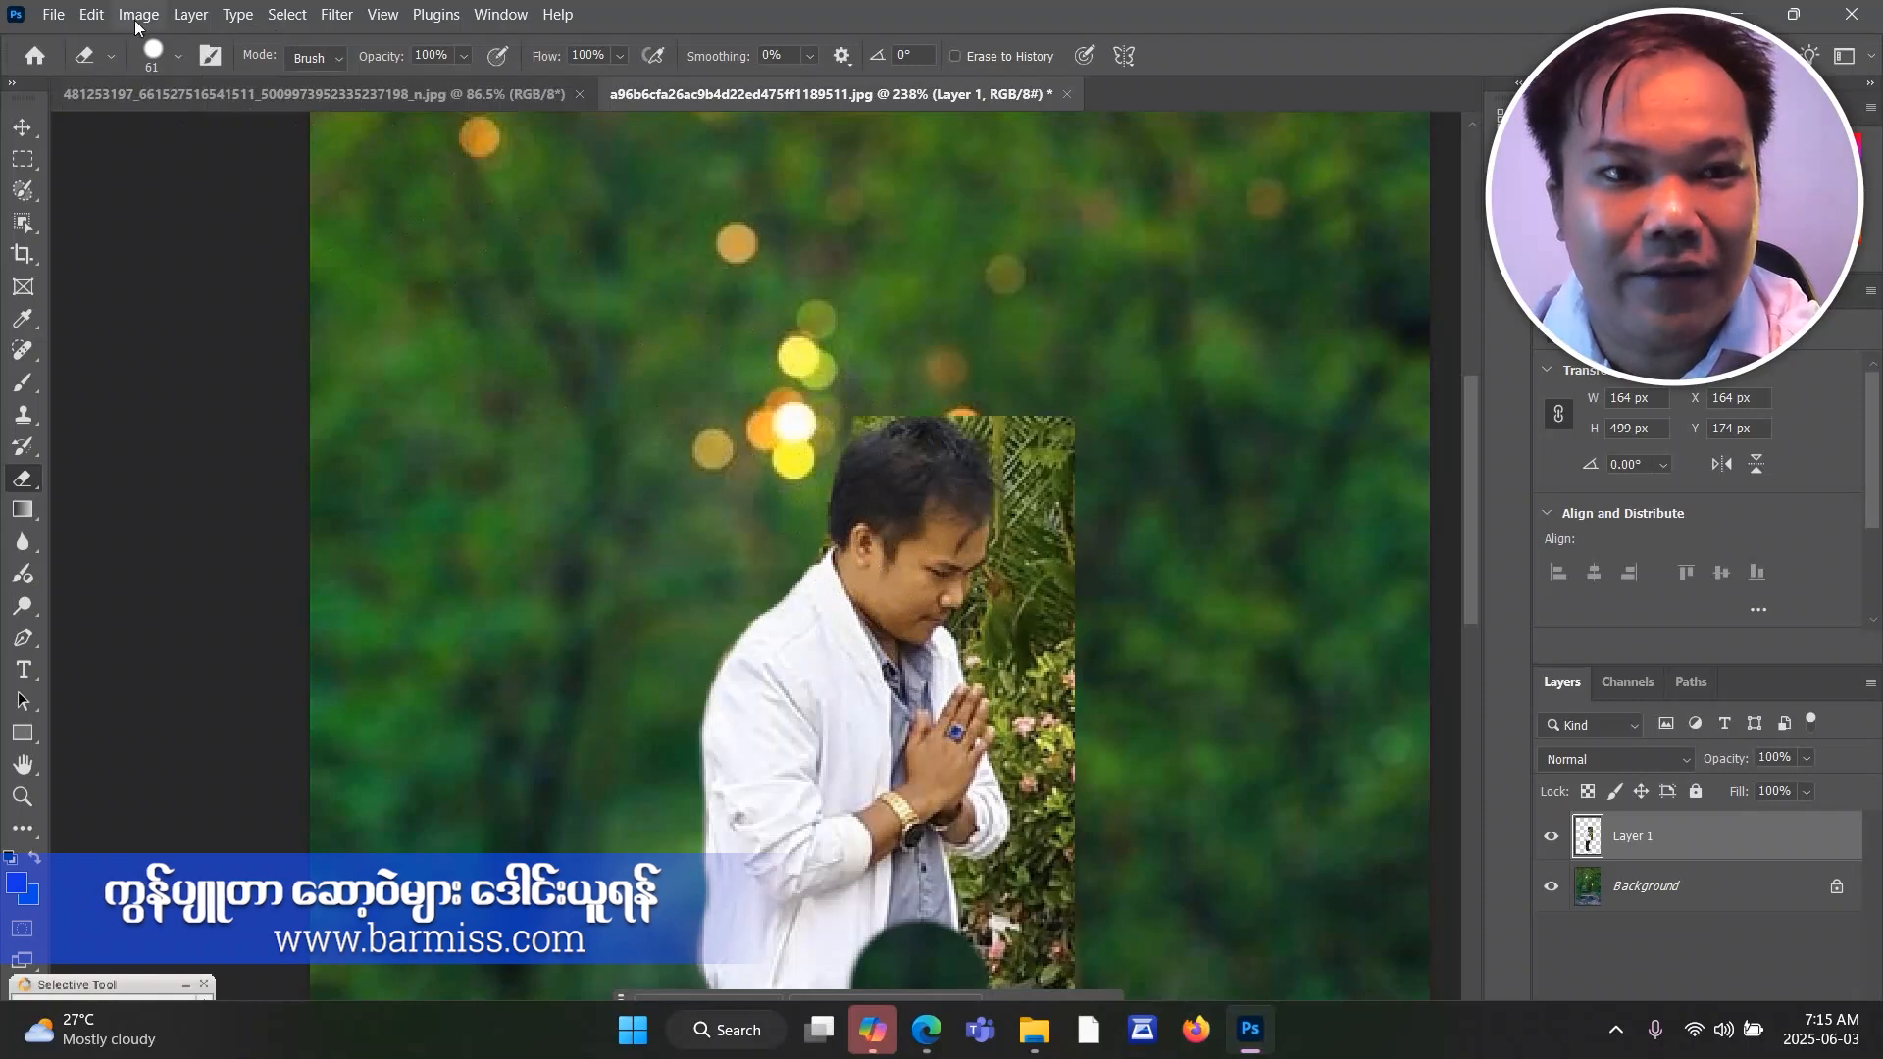
scroll(1472, 450, down, 3)
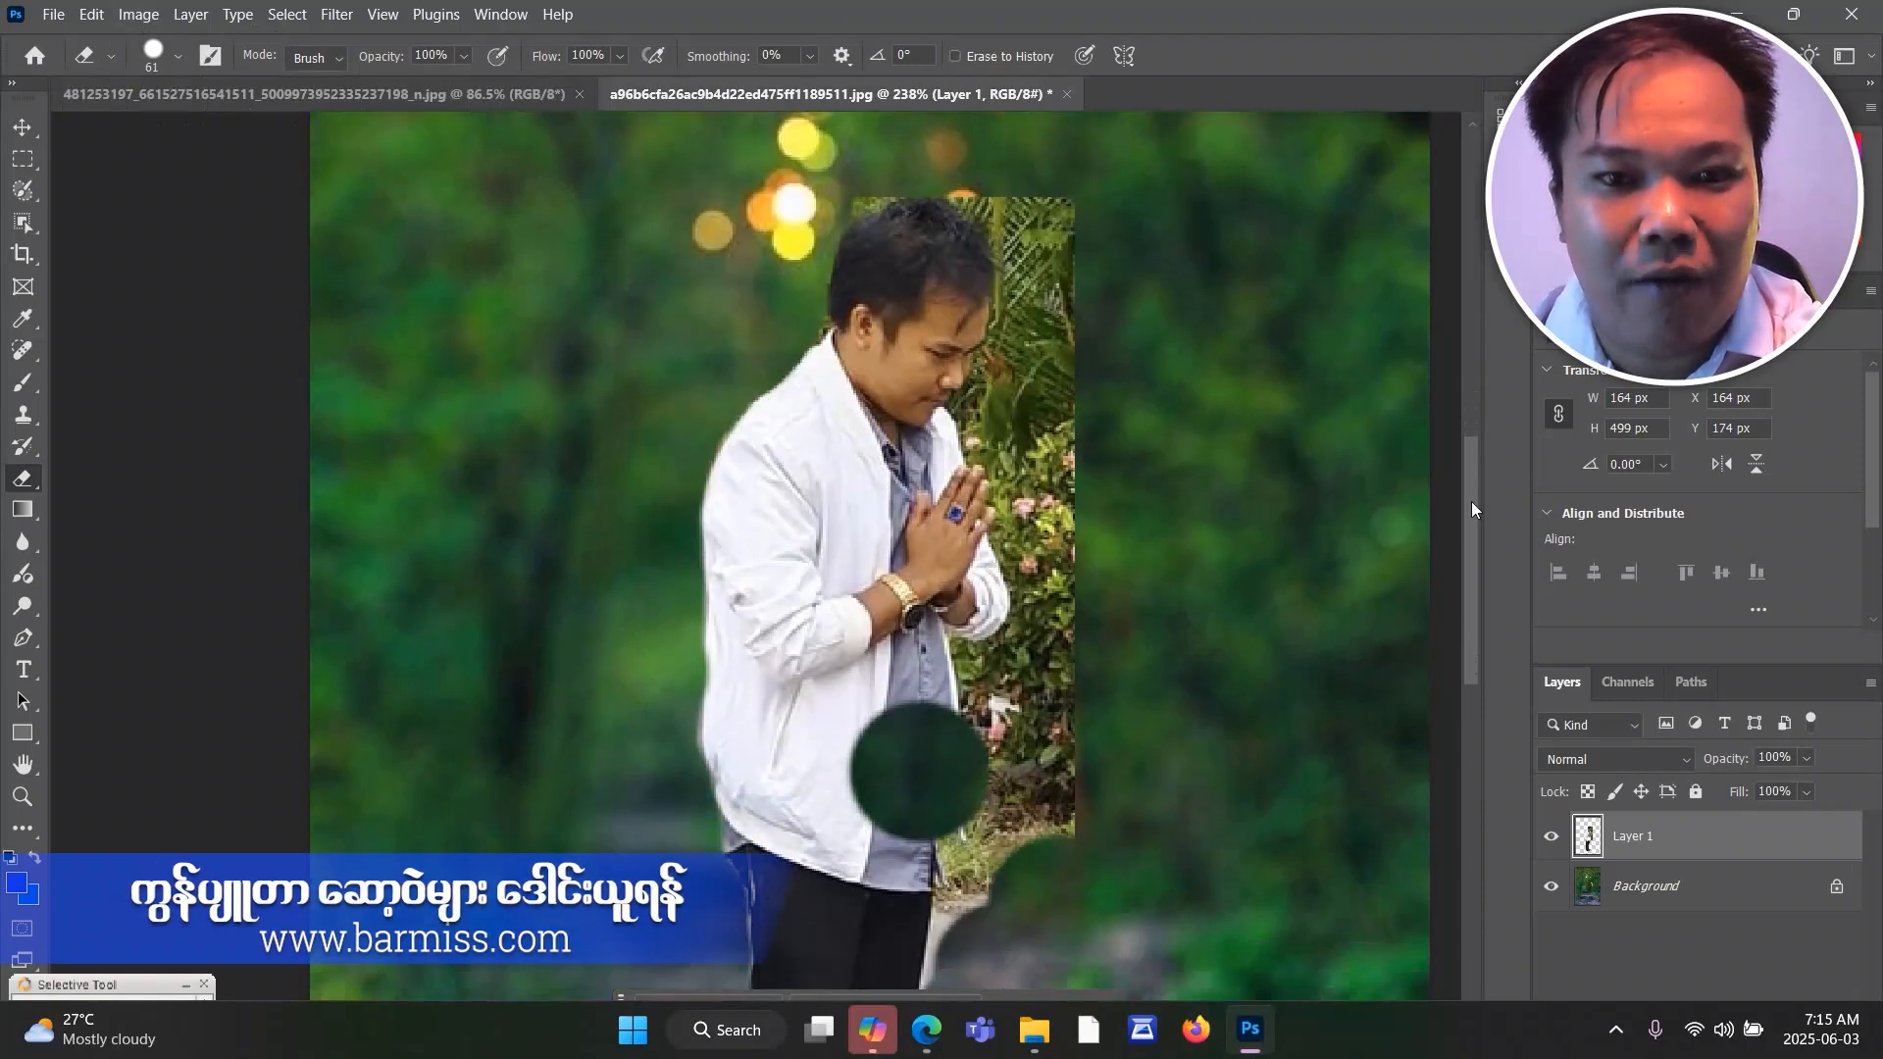
click(94, 18)
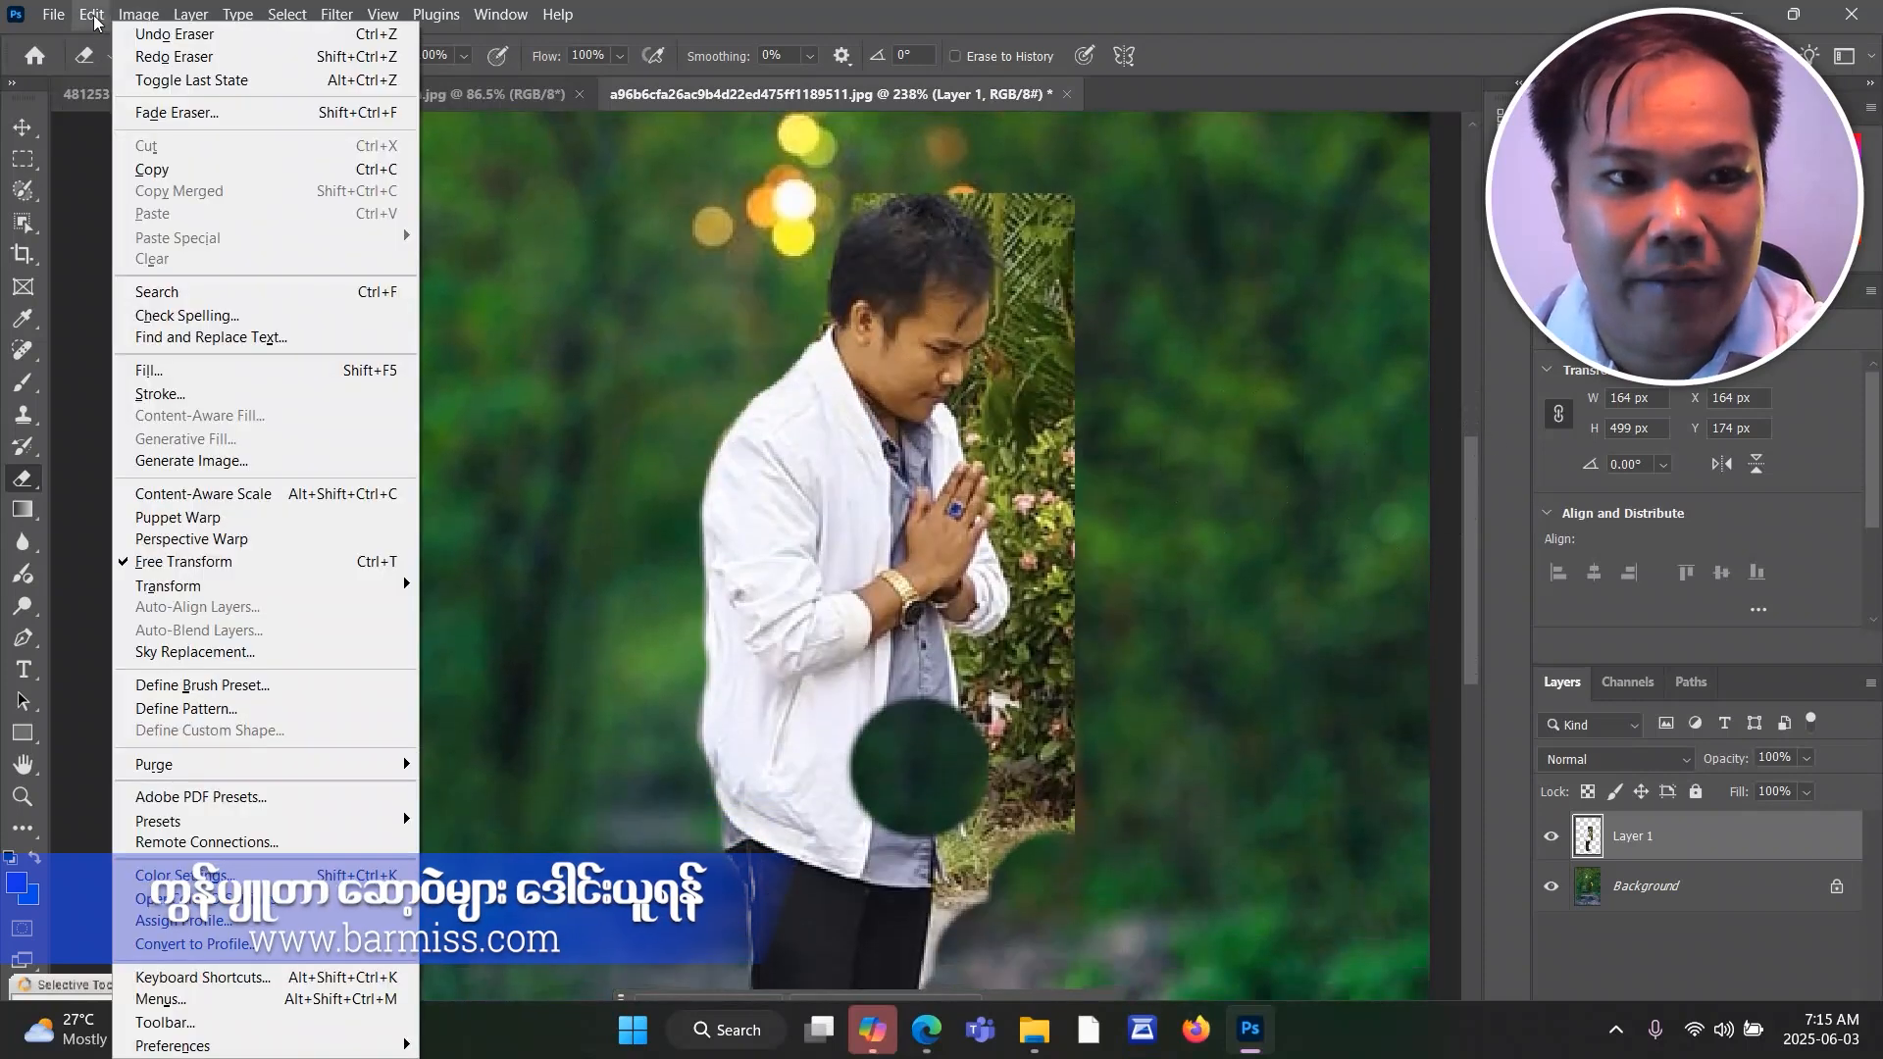
click(147, 33)
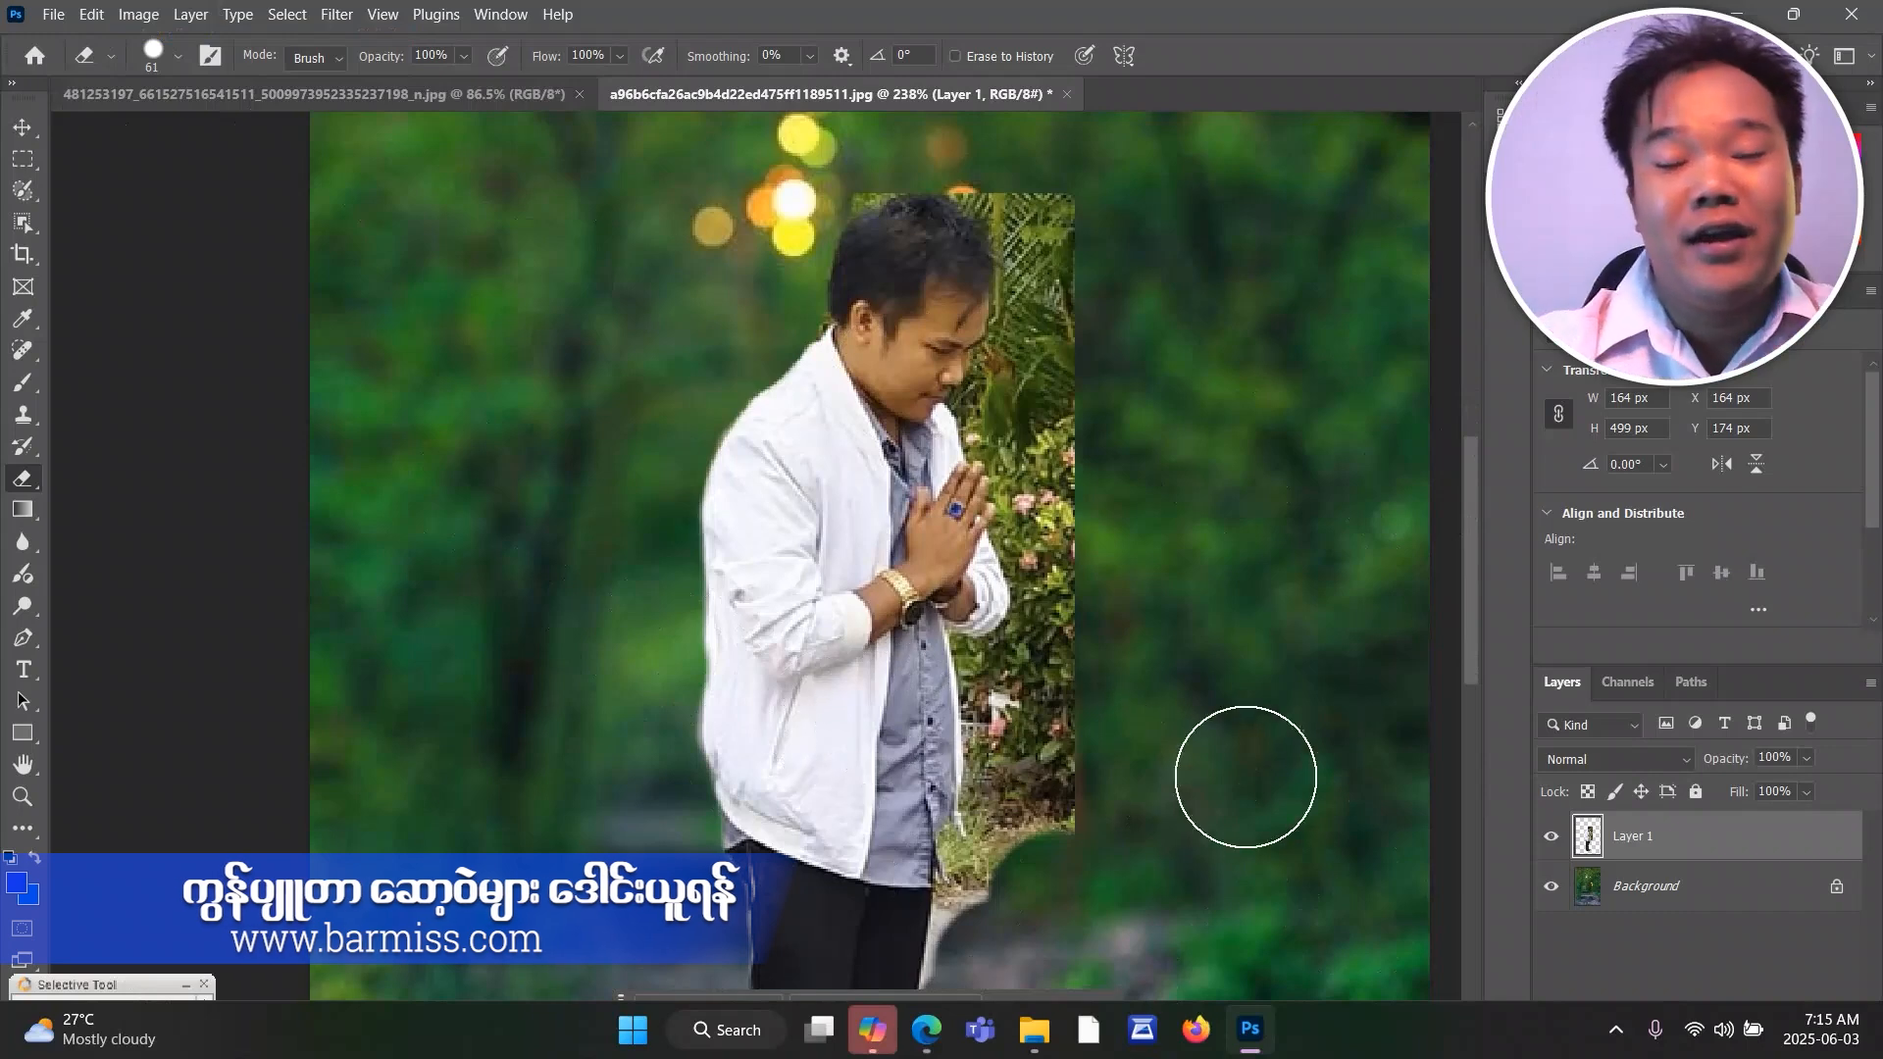
Erase the leftover pavement and lower grass beside the front of the man's trousers, up to the jacket hem.
drag(1470, 531, 1464, 584)
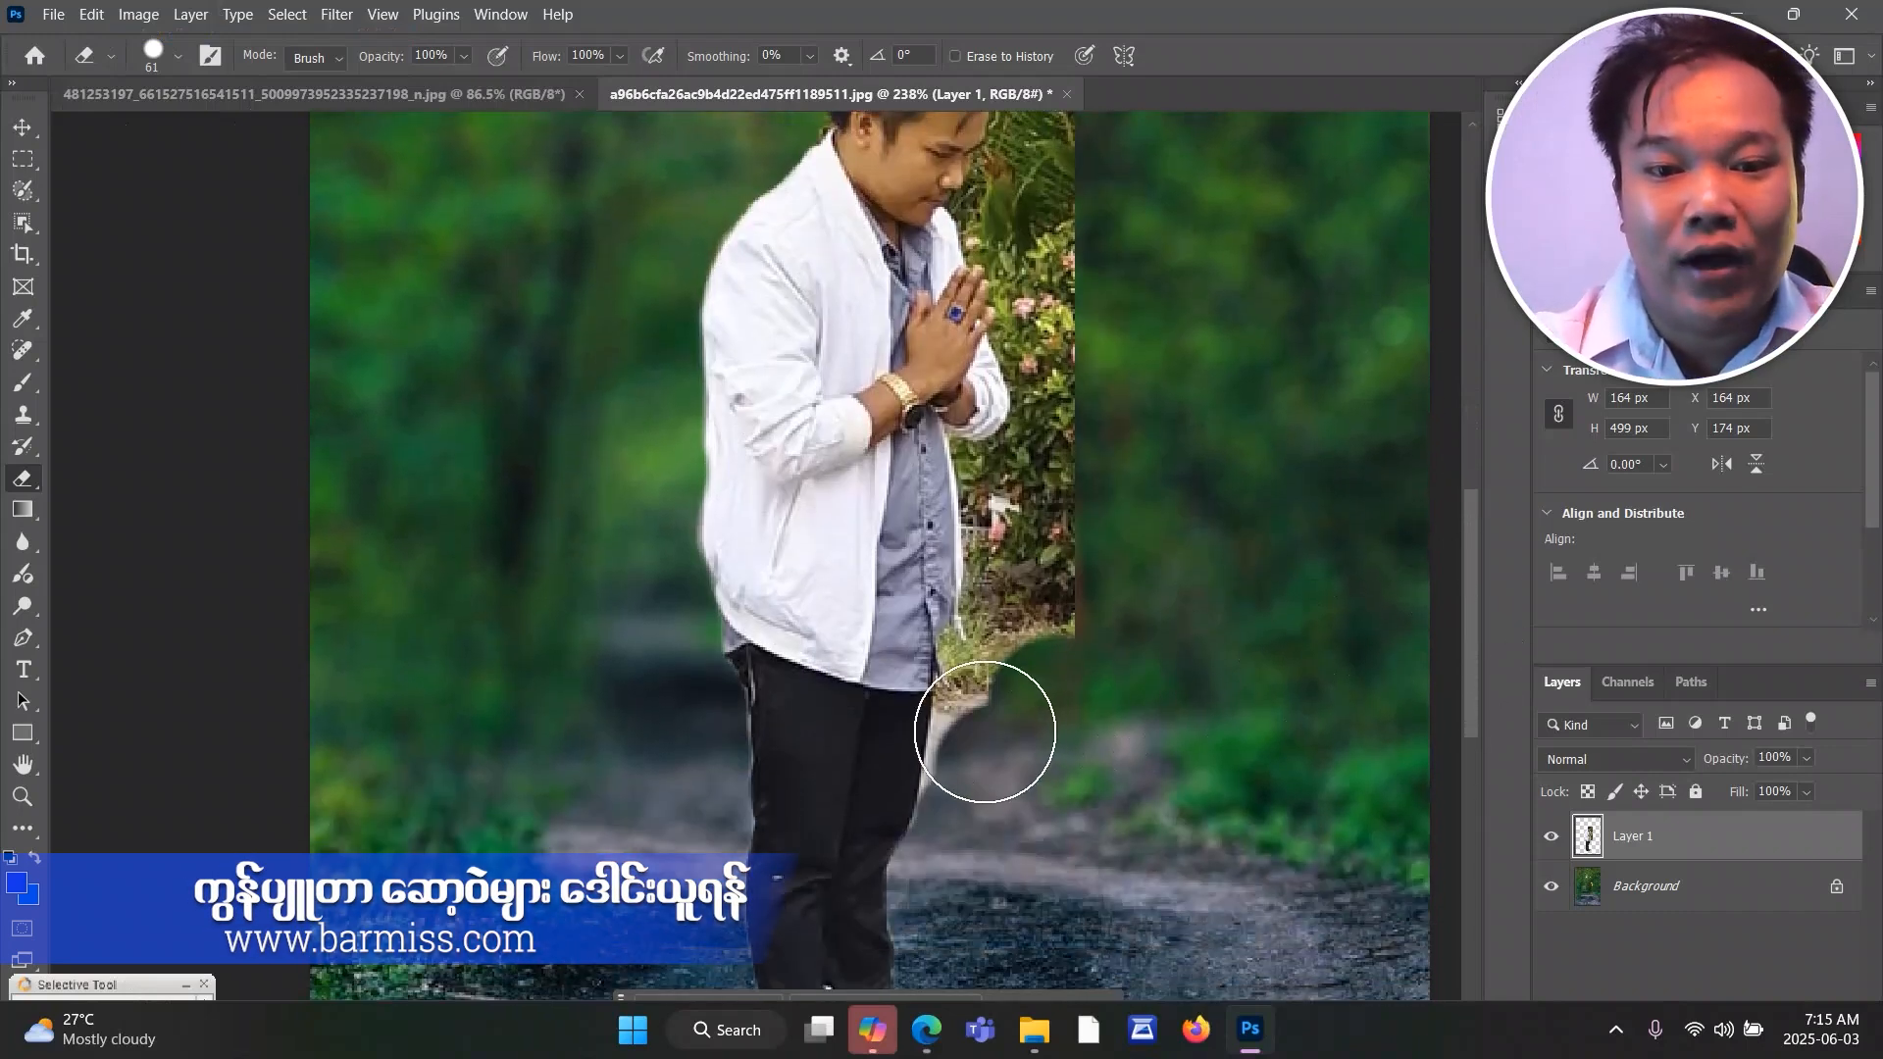
scroll(984, 732, up, 3)
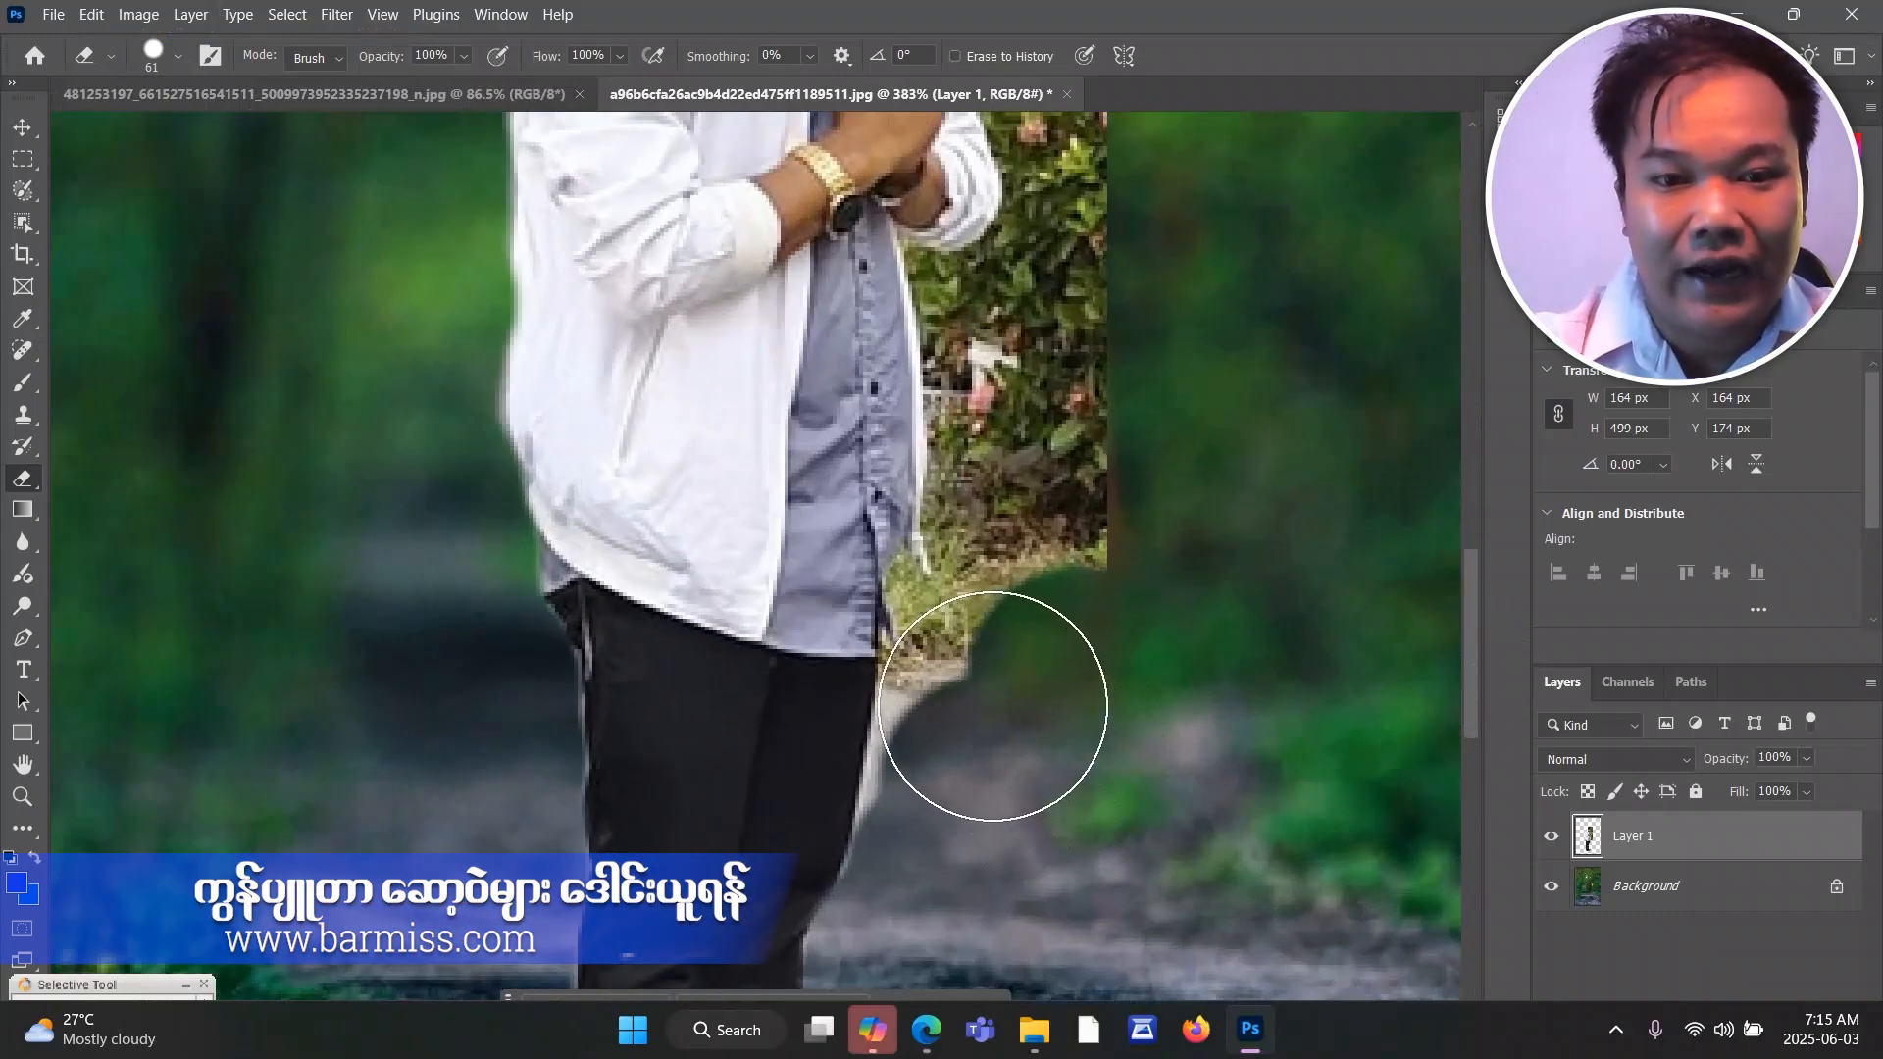
mouse_move(993, 706)
mouse_down()
mouse_move(992, 681)
mouse_move(955, 892)
mouse_up()
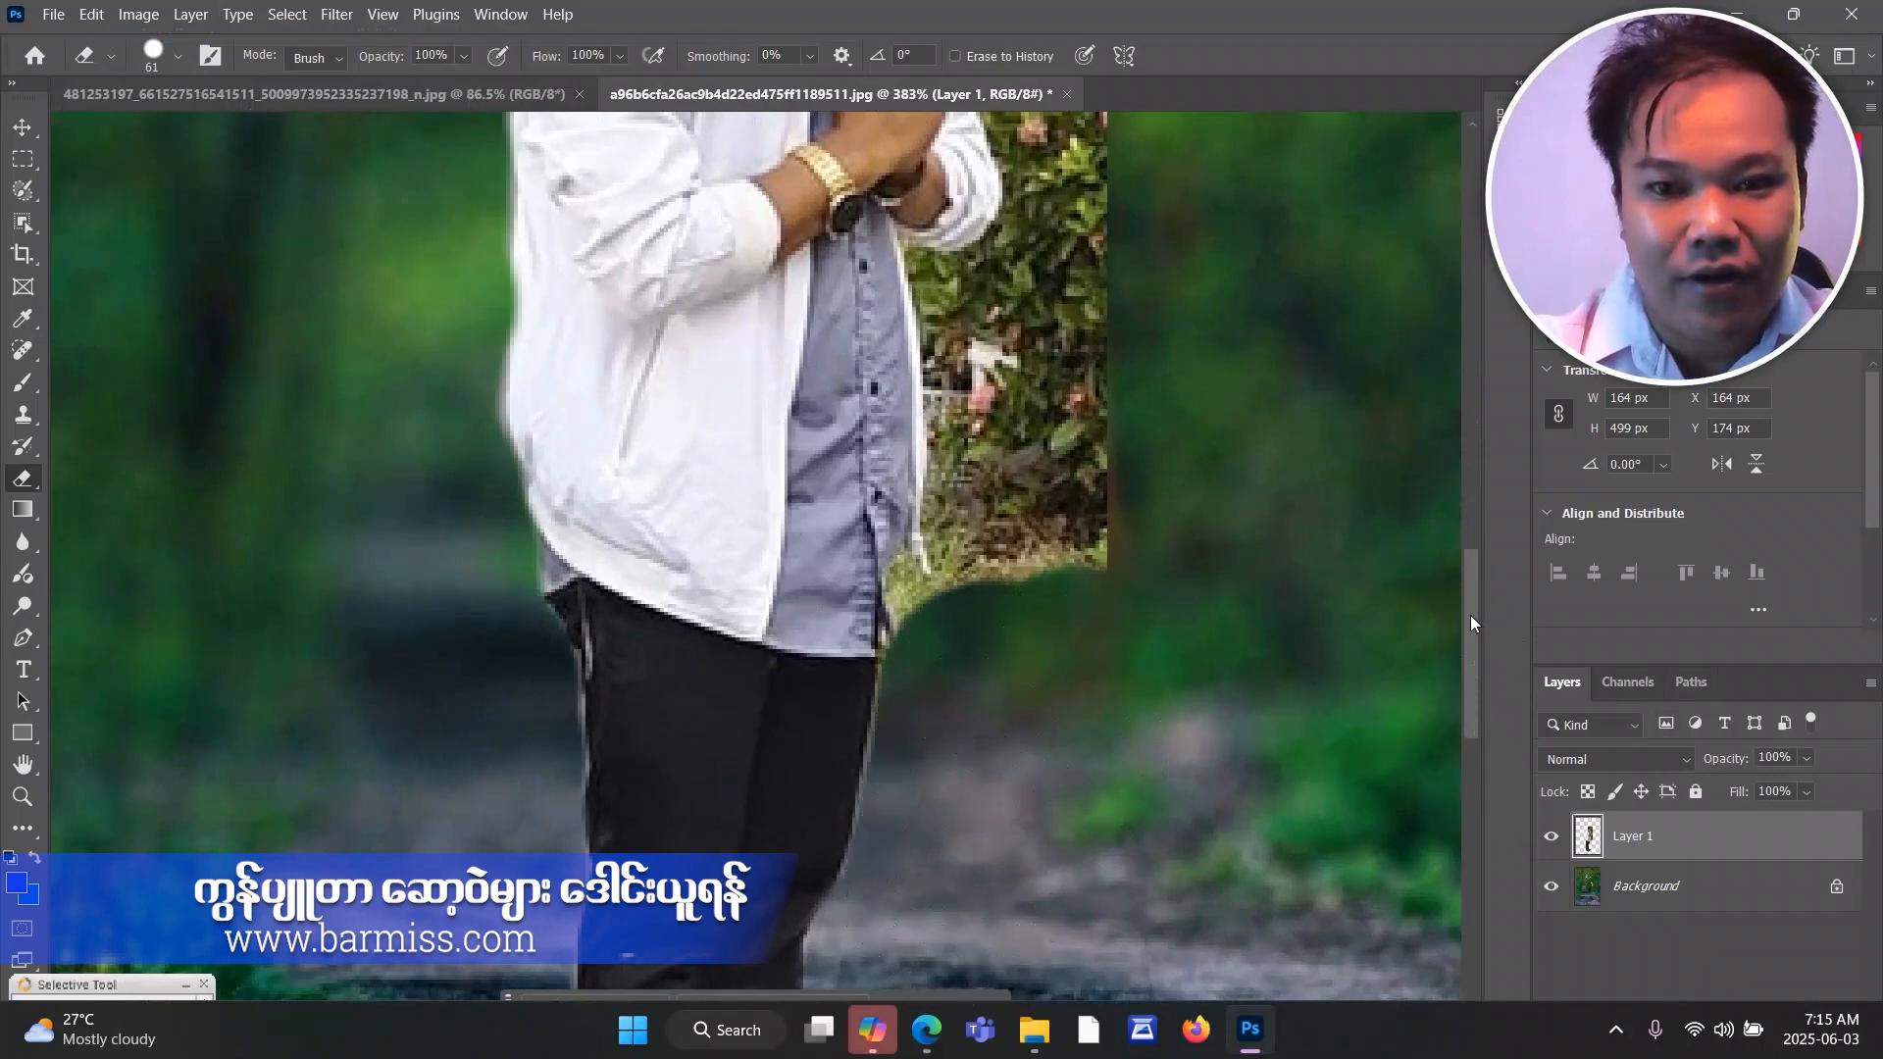
drag(1470, 615, 1470, 461)
drag(883, 432, 887, 515)
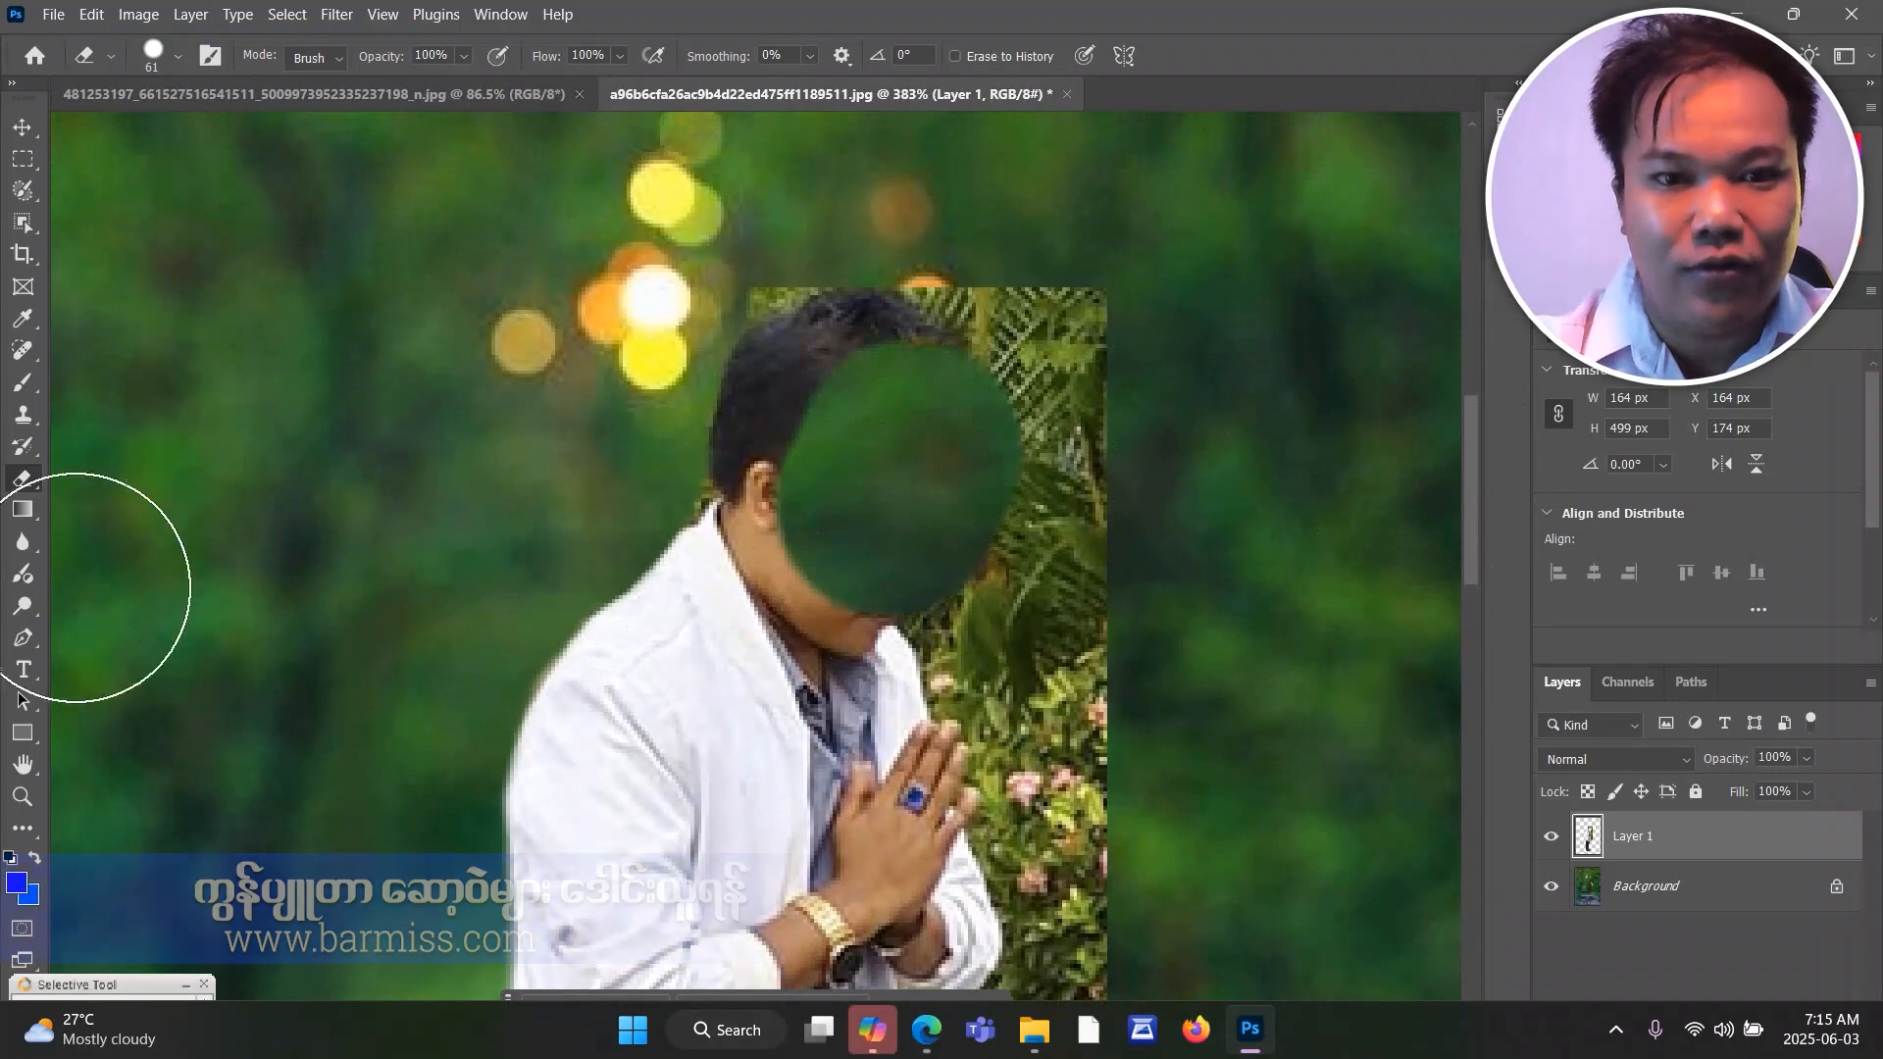
click(91, 15)
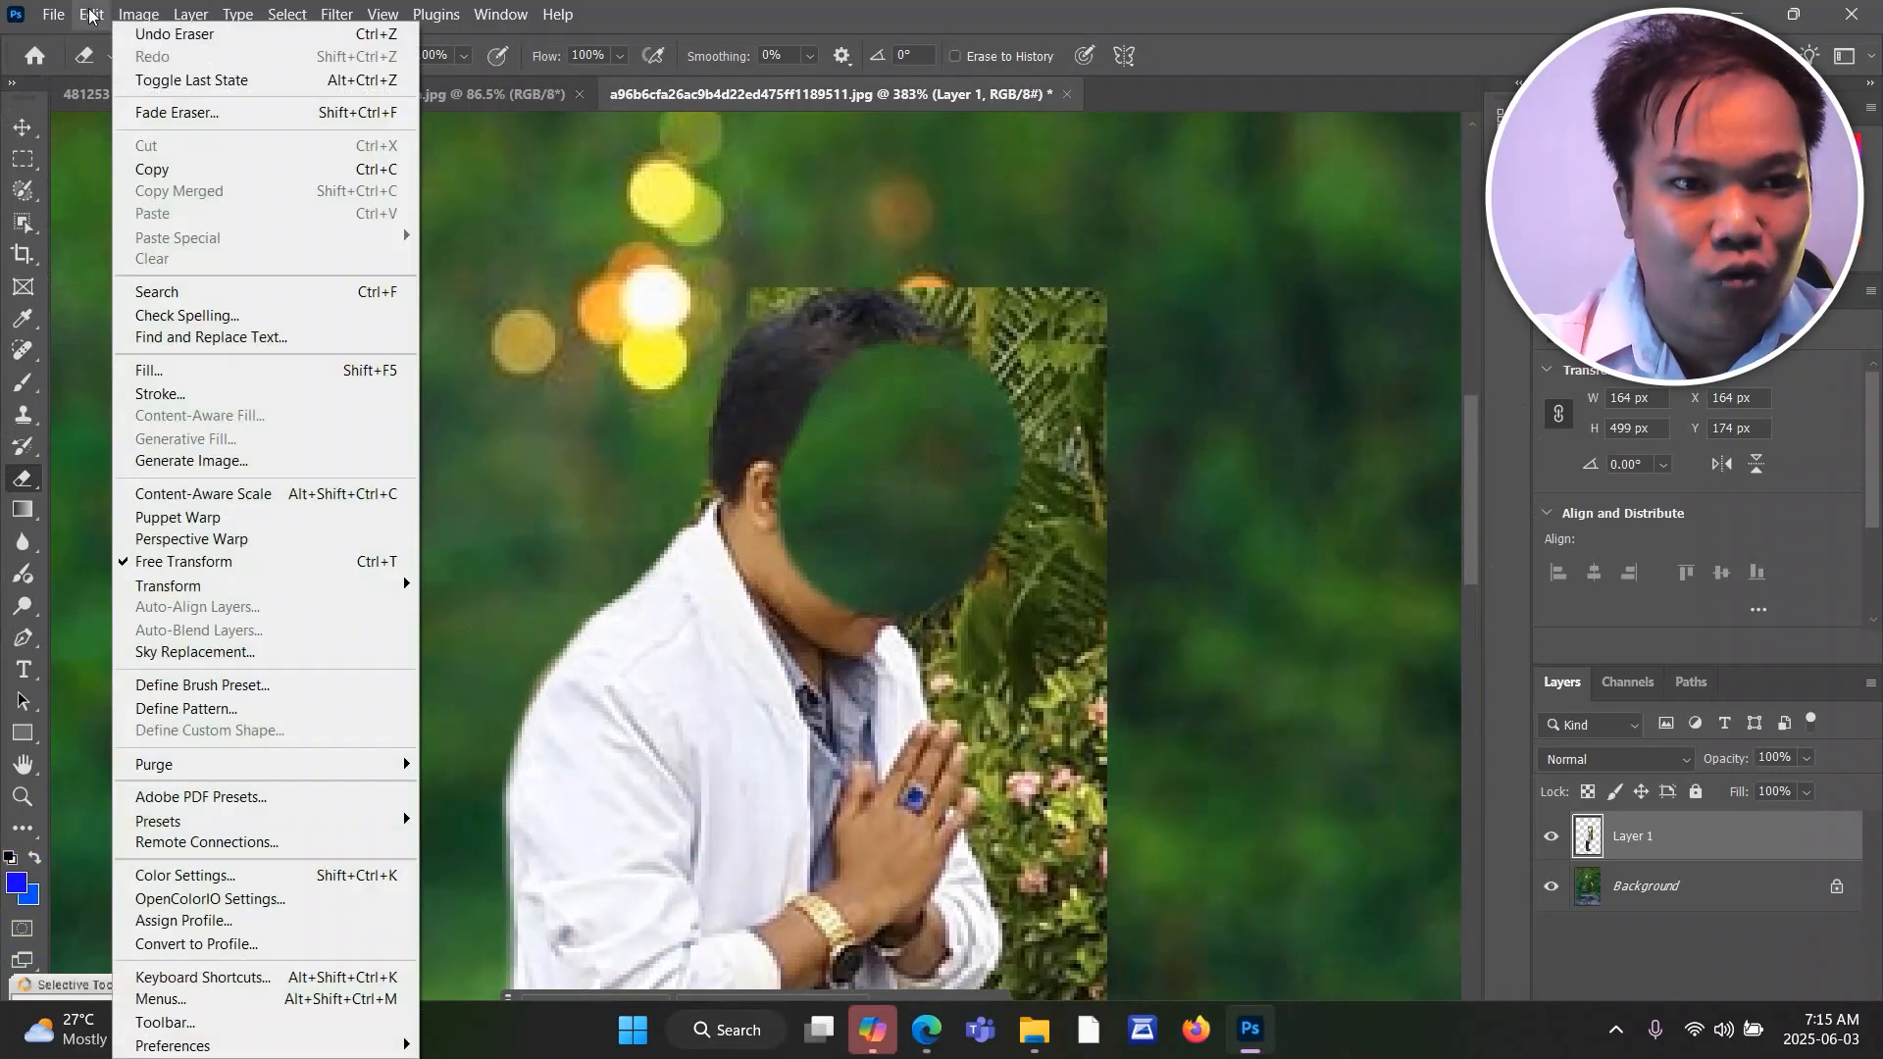
click(163, 35)
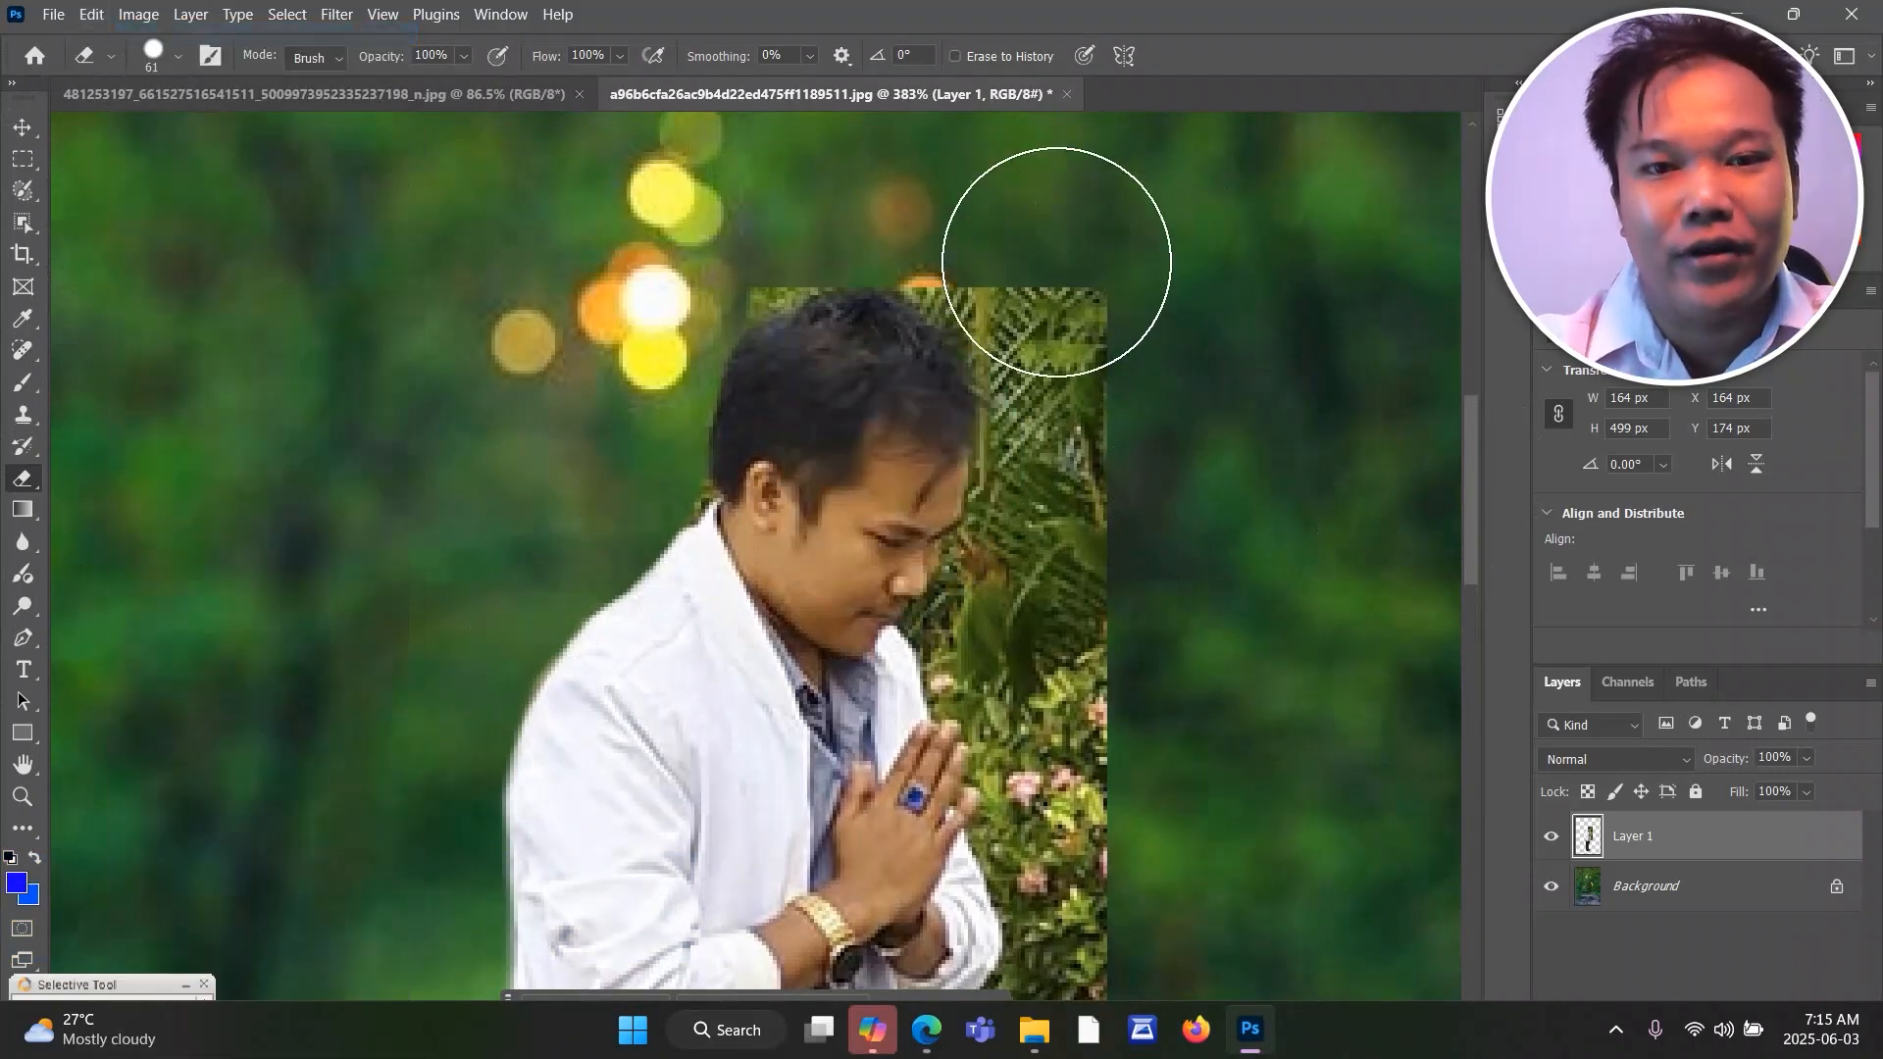
Erase the flowering bushes and grass in front of the man's jacket, sleeve and praying hands.
drag(1468, 440, 1467, 544)
mouse_move(971, 706)
mouse_down()
mouse_move(991, 778)
mouse_move(1072, 807)
mouse_move(1034, 727)
mouse_move(1027, 550)
mouse_move(1092, 483)
mouse_move(1120, 377)
mouse_up()
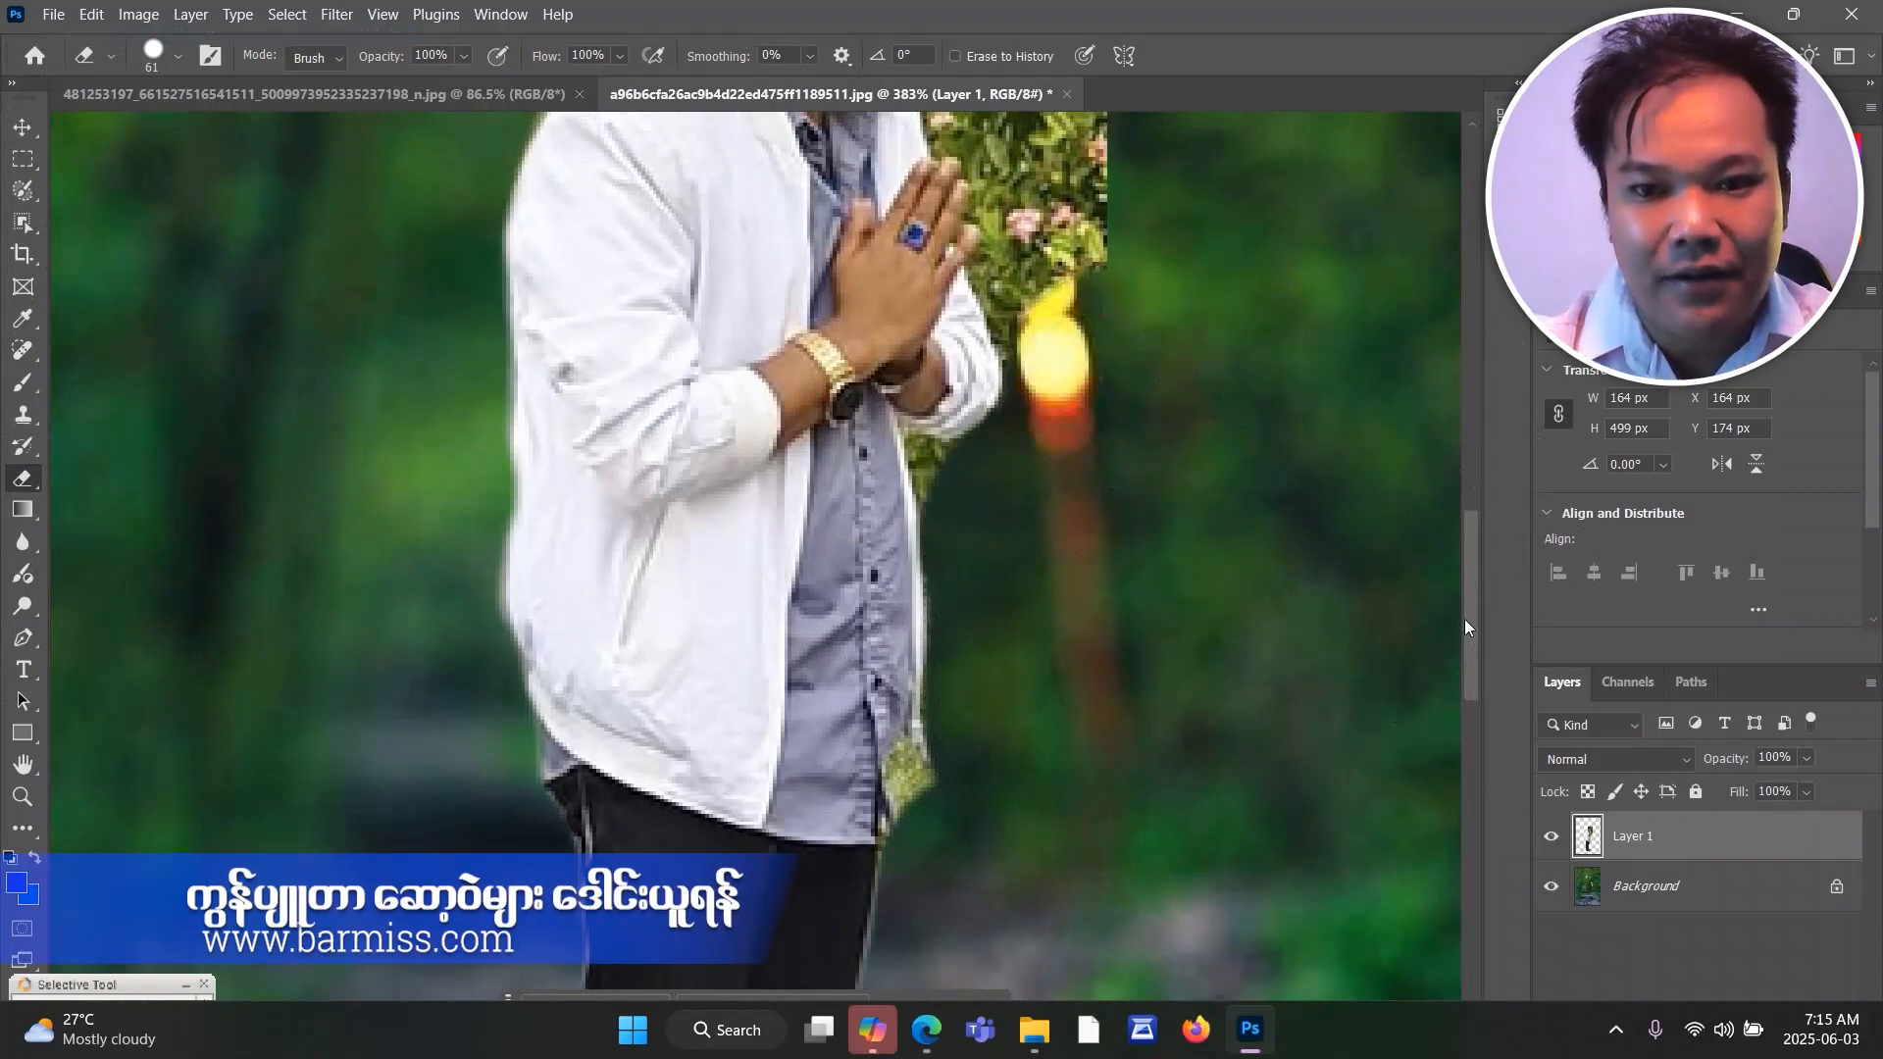
drag(1471, 610, 1471, 571)
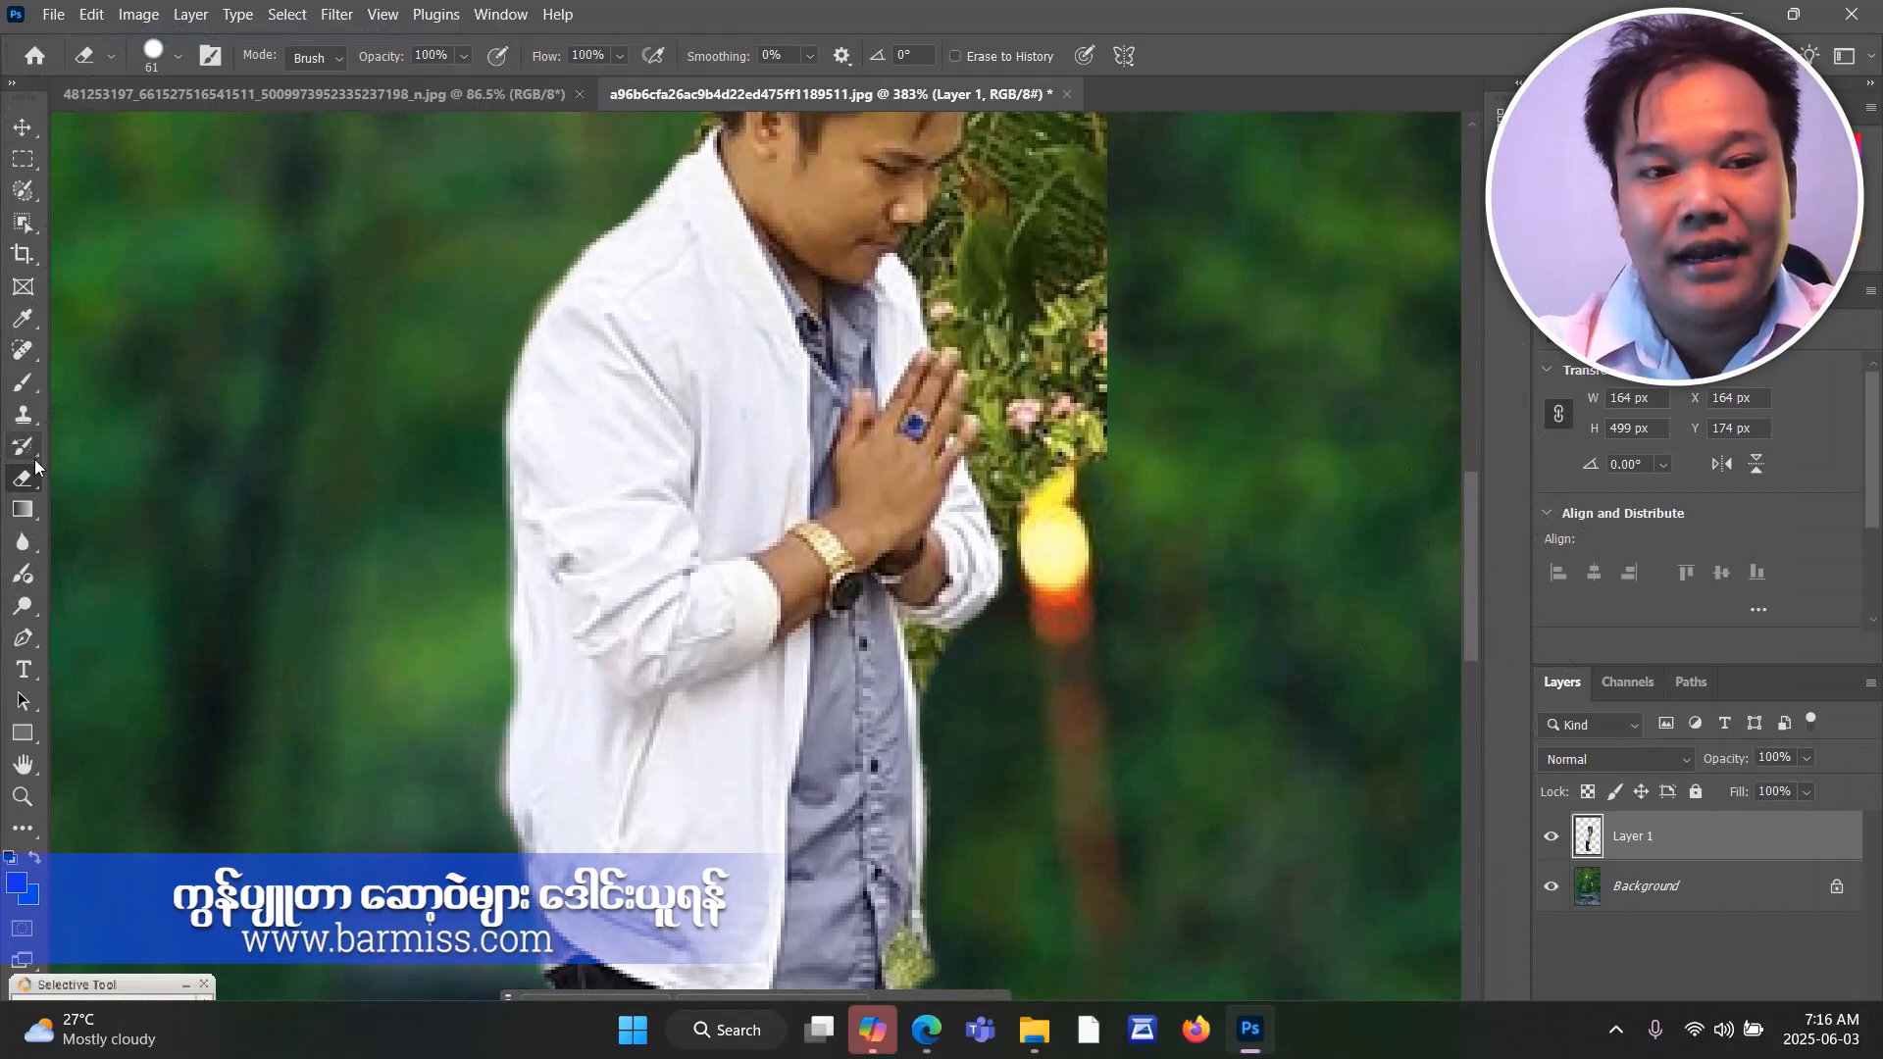
mouse_move(1114, 496)
mouse_down()
mouse_move(1100, 489)
mouse_move(1127, 526)
mouse_move(1105, 475)
mouse_move(1131, 387)
mouse_move(1113, 373)
mouse_up()
Erase the palm leaves above the man's hair and in front of his face down to his hands.
drag(1477, 596, 1466, 515)
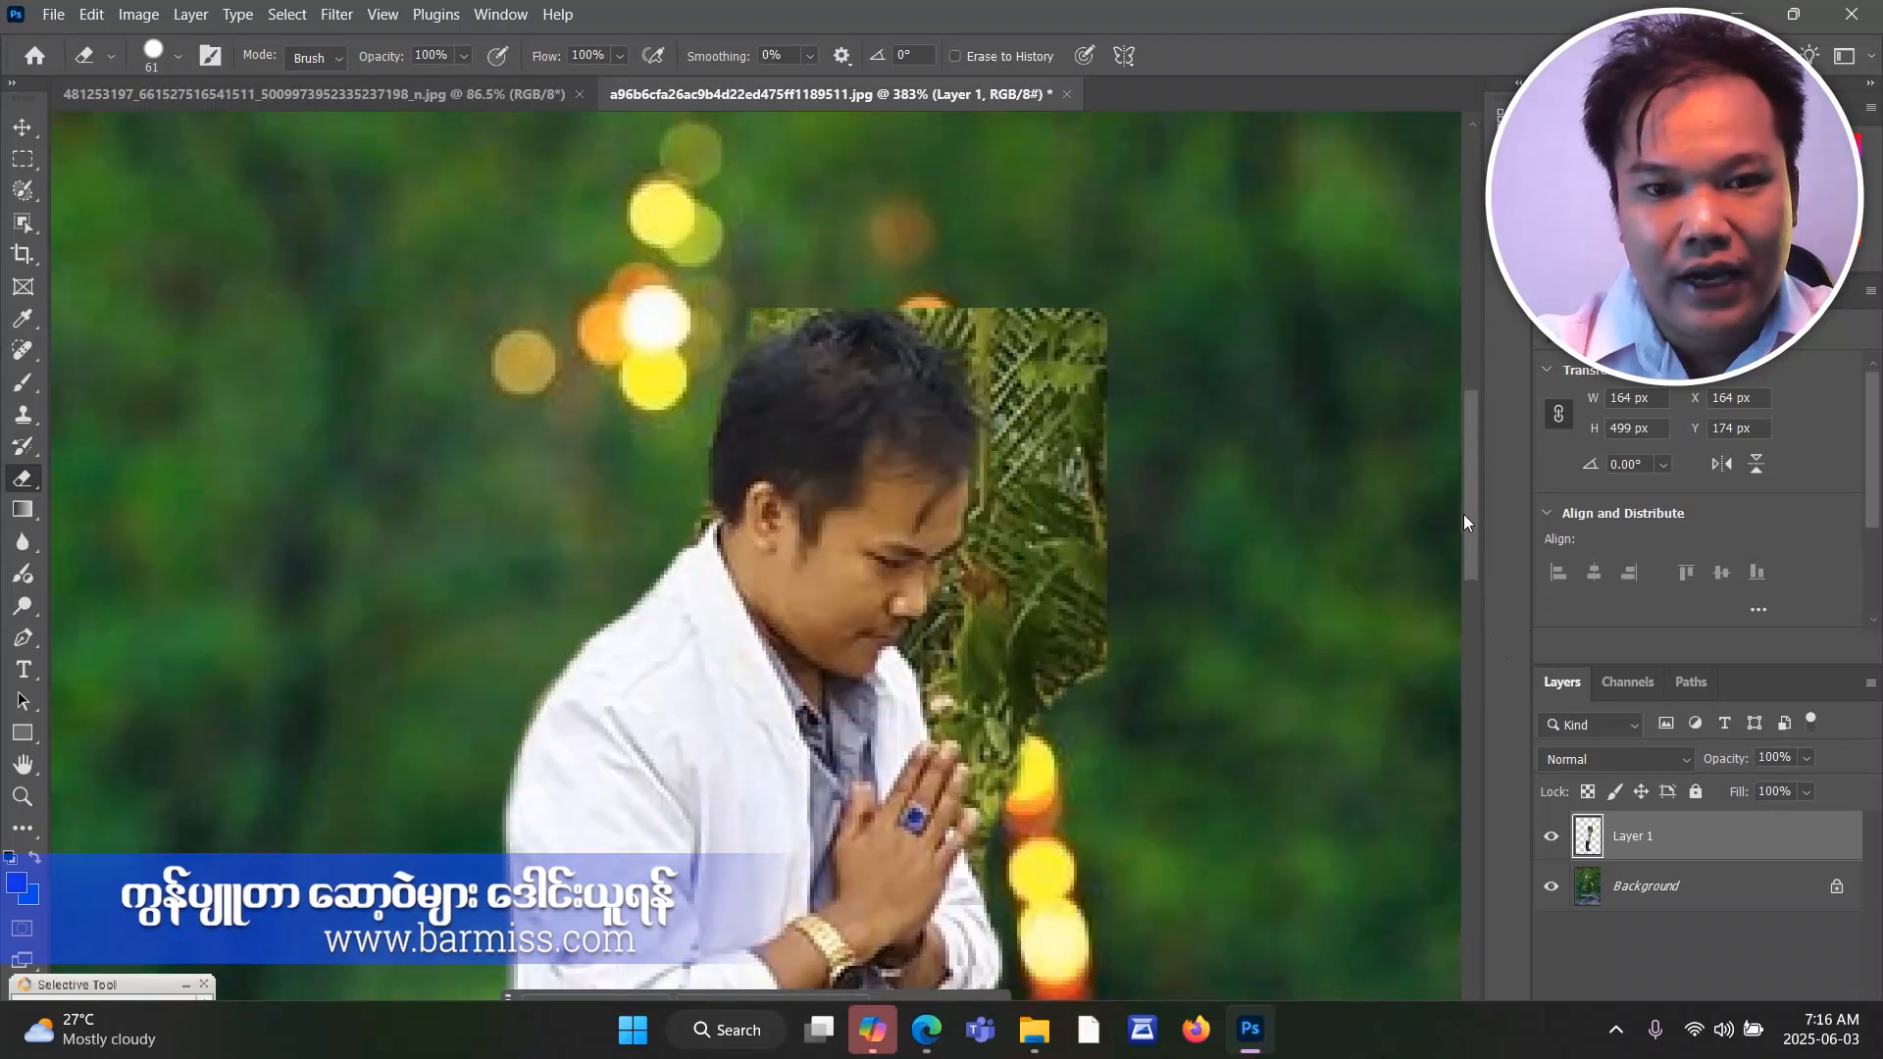
drag(1022, 273, 1018, 269)
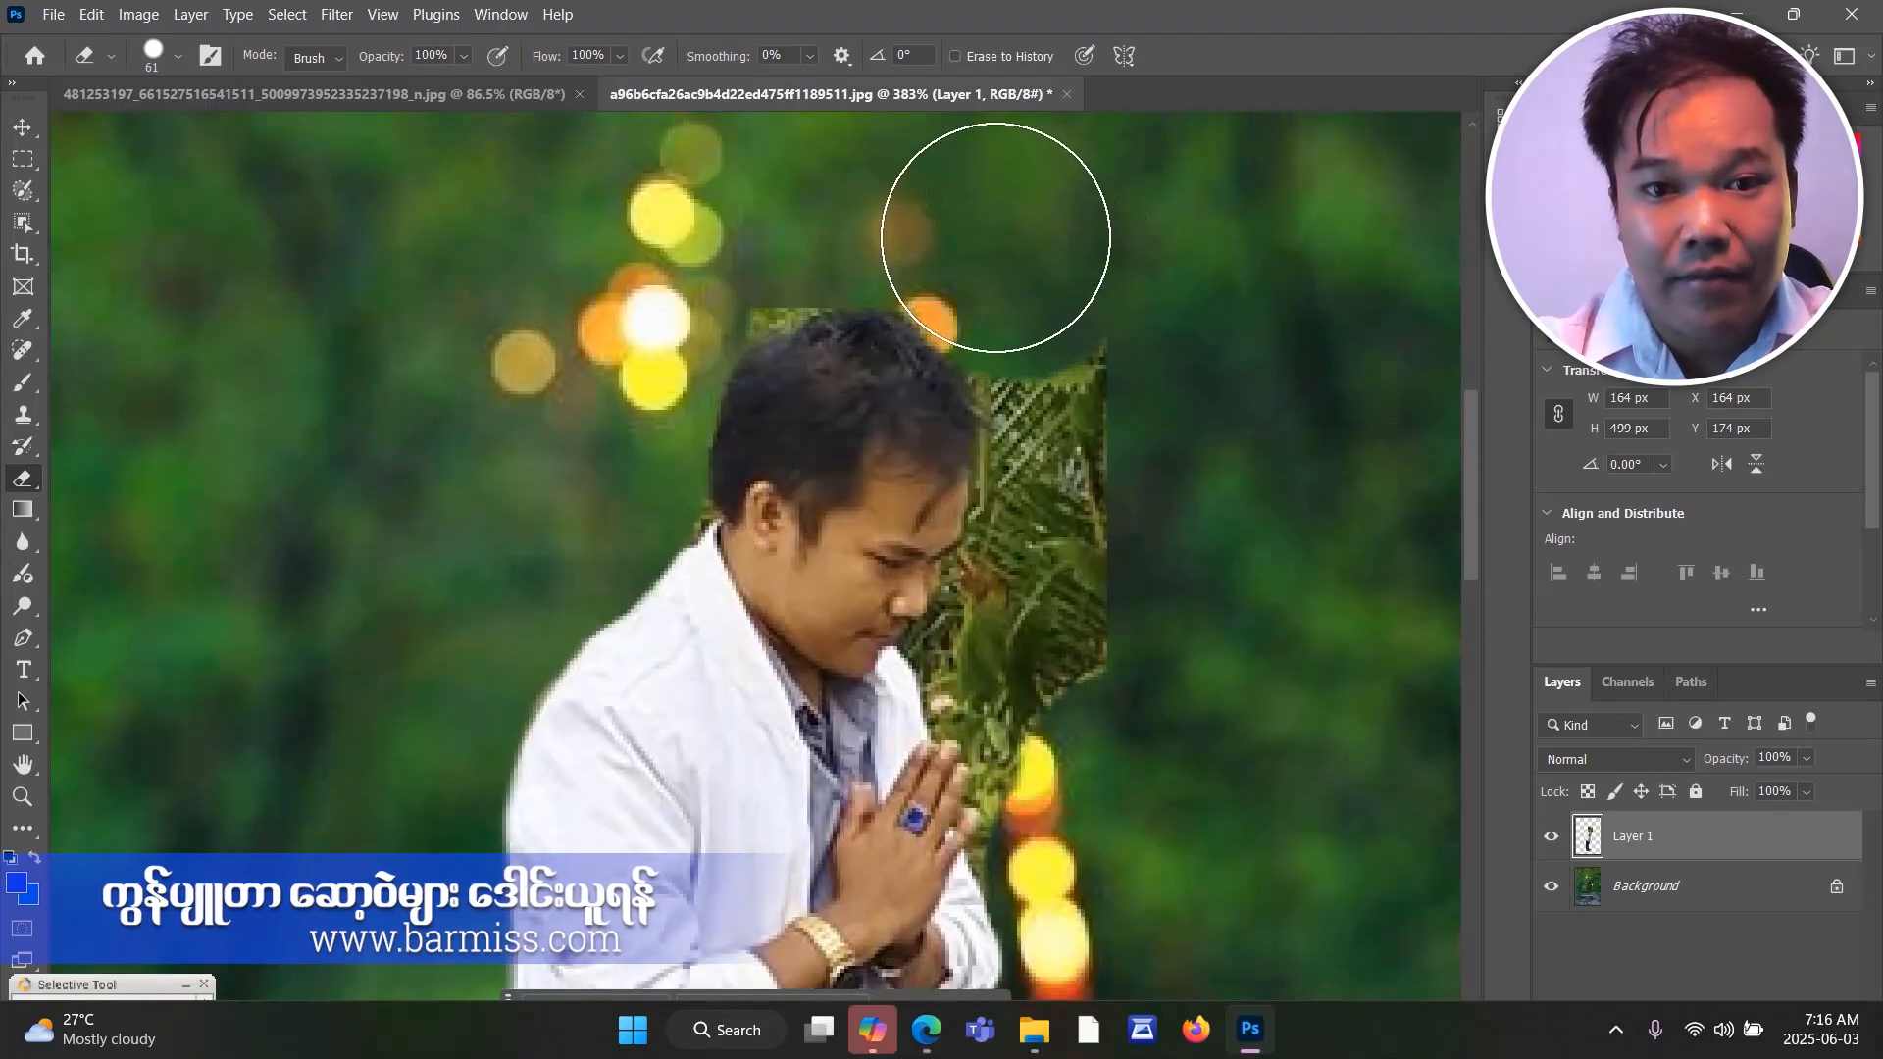
mouse_move(721, 245)
mouse_down()
mouse_move(694, 232)
mouse_move(793, 208)
mouse_up()
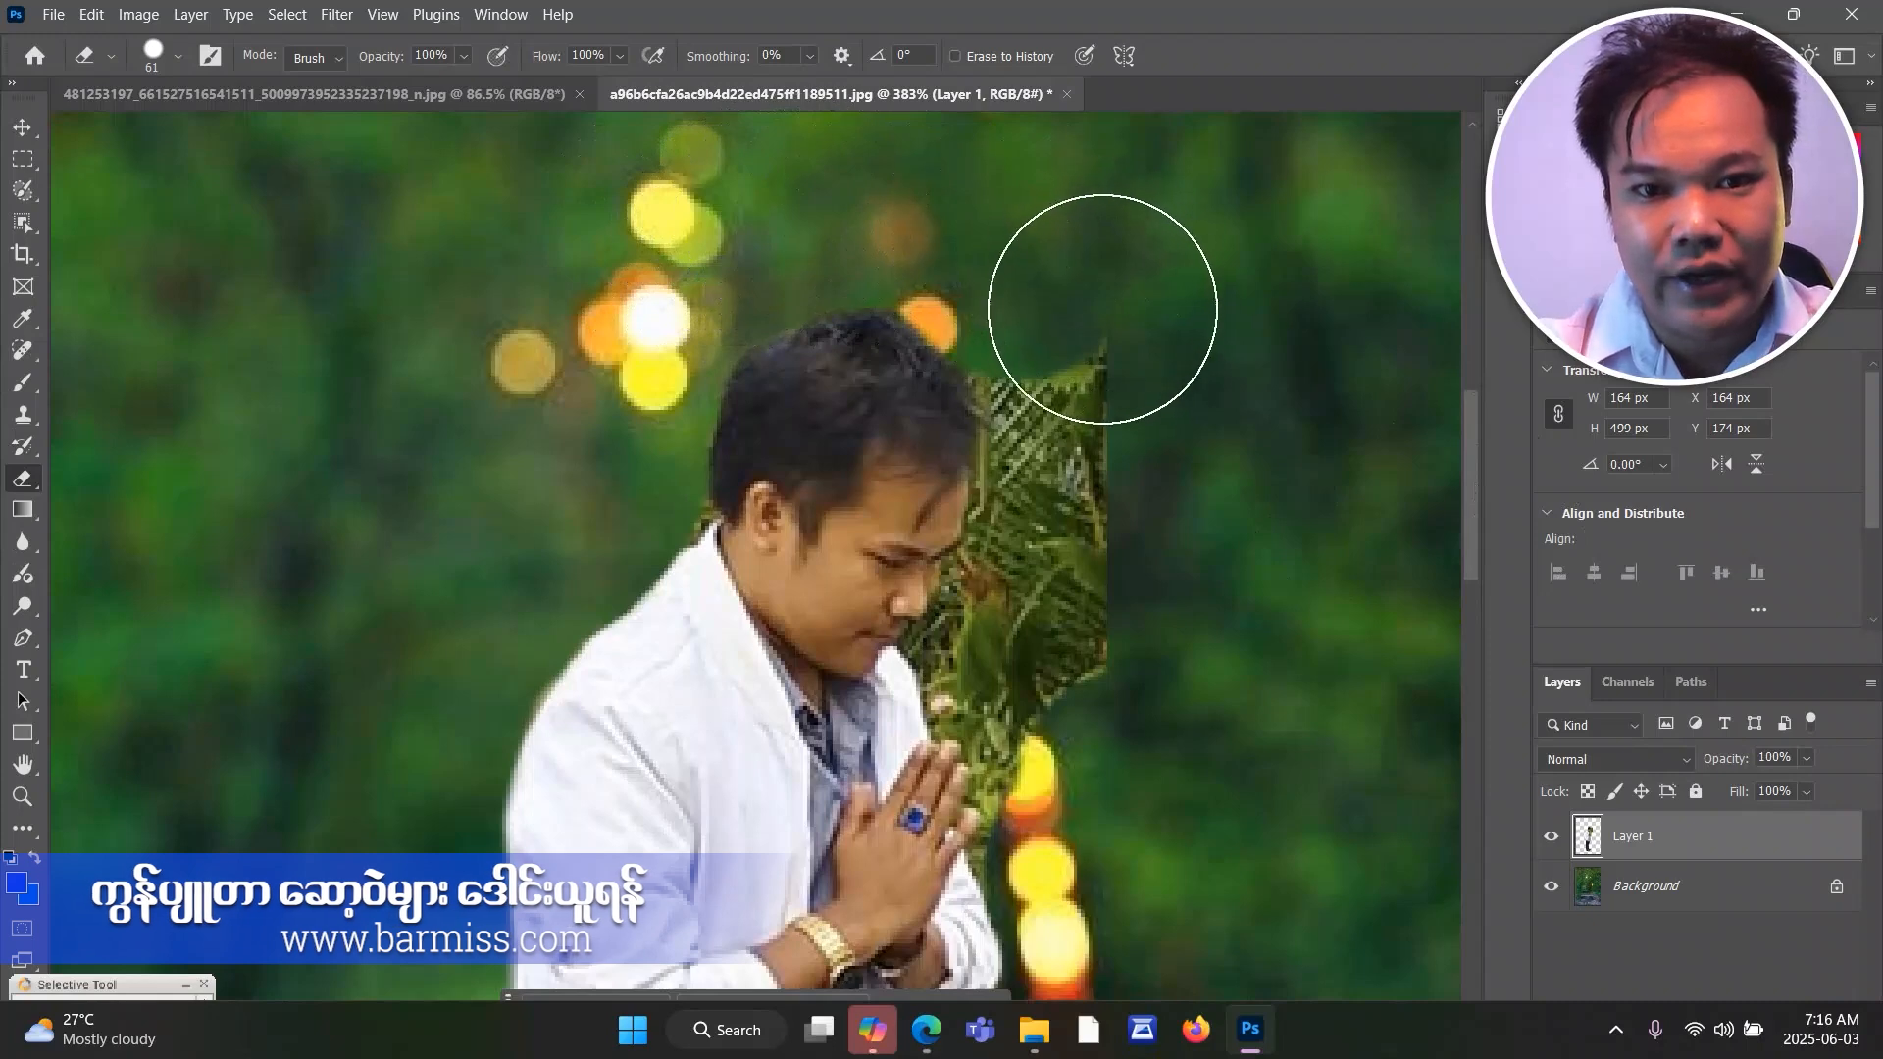
mouse_move(1102, 307)
mouse_down()
mouse_move(1085, 336)
mouse_move(1022, 252)
mouse_move(1096, 362)
mouse_move(1095, 383)
mouse_move(1078, 336)
mouse_move(1110, 491)
mouse_move(1093, 421)
mouse_move(1042, 602)
mouse_move(1060, 694)
mouse_move(1139, 723)
mouse_up()
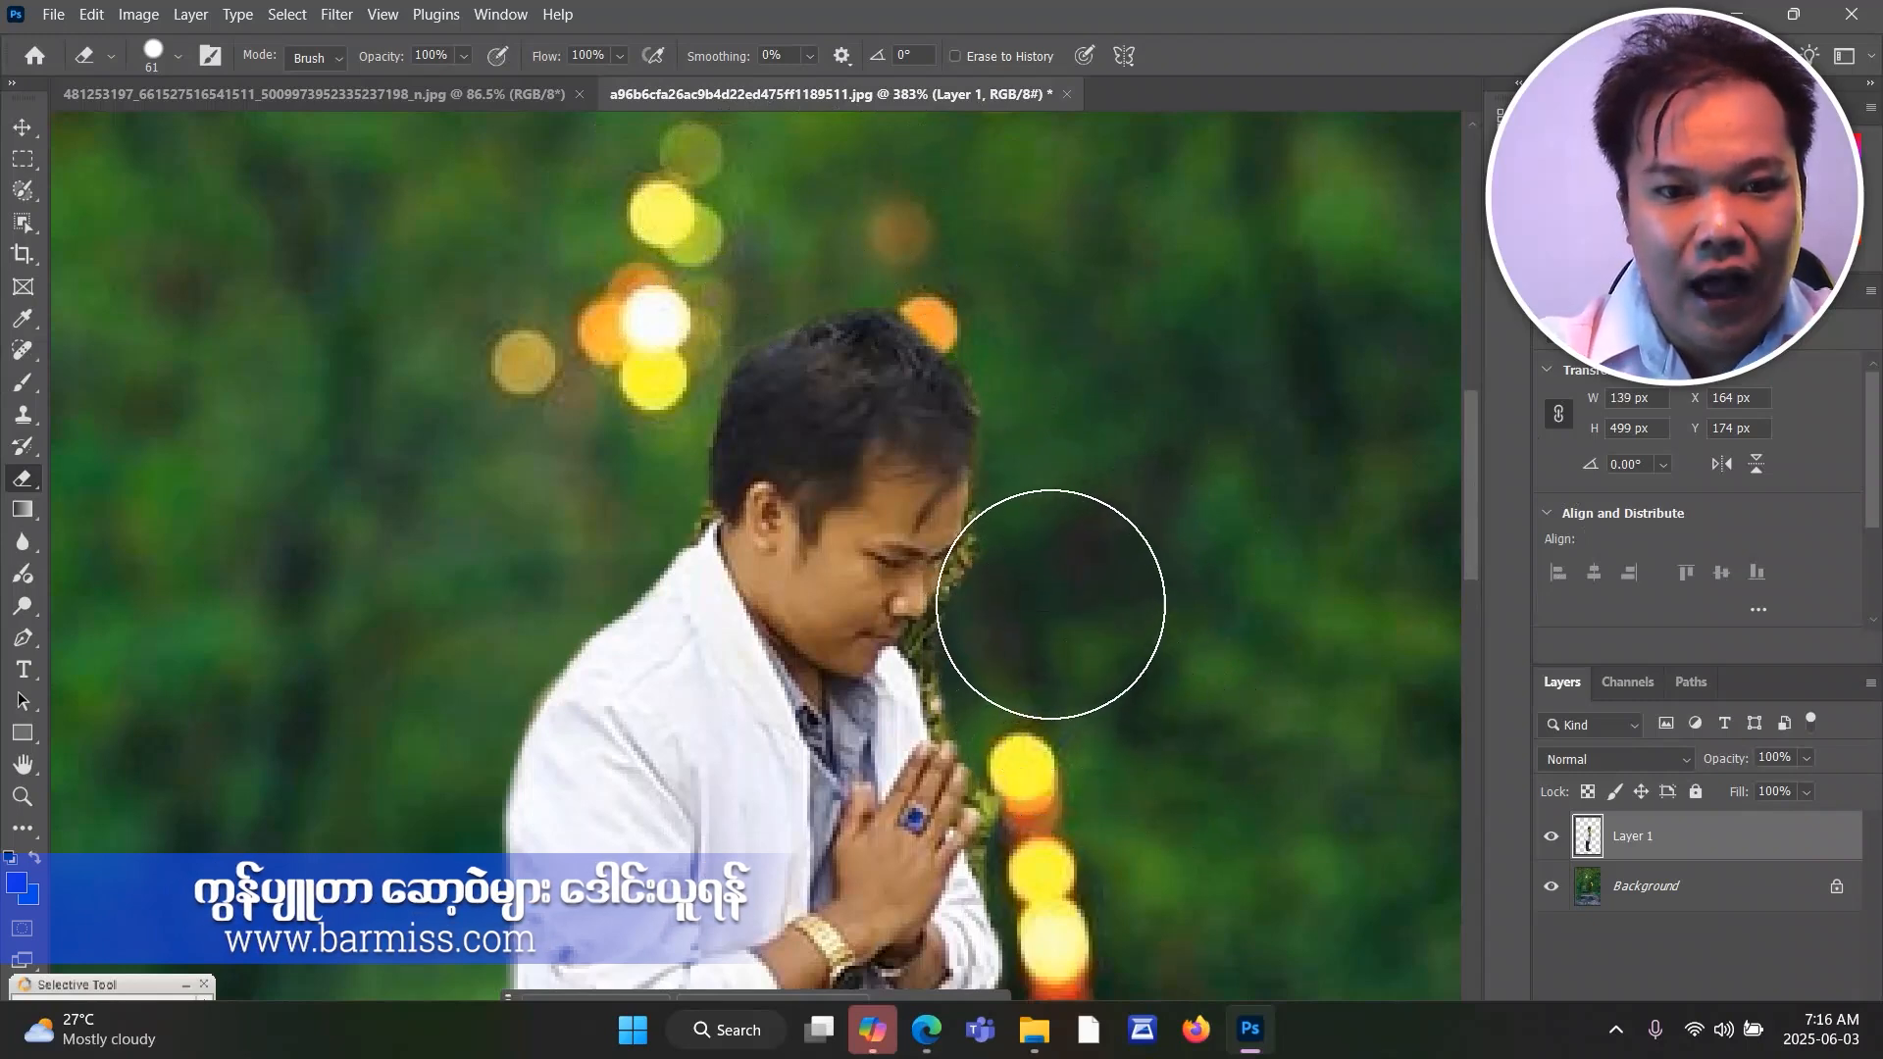
scroll(1118, 647, up, 3)
scroll(1146, 644, up, 2)
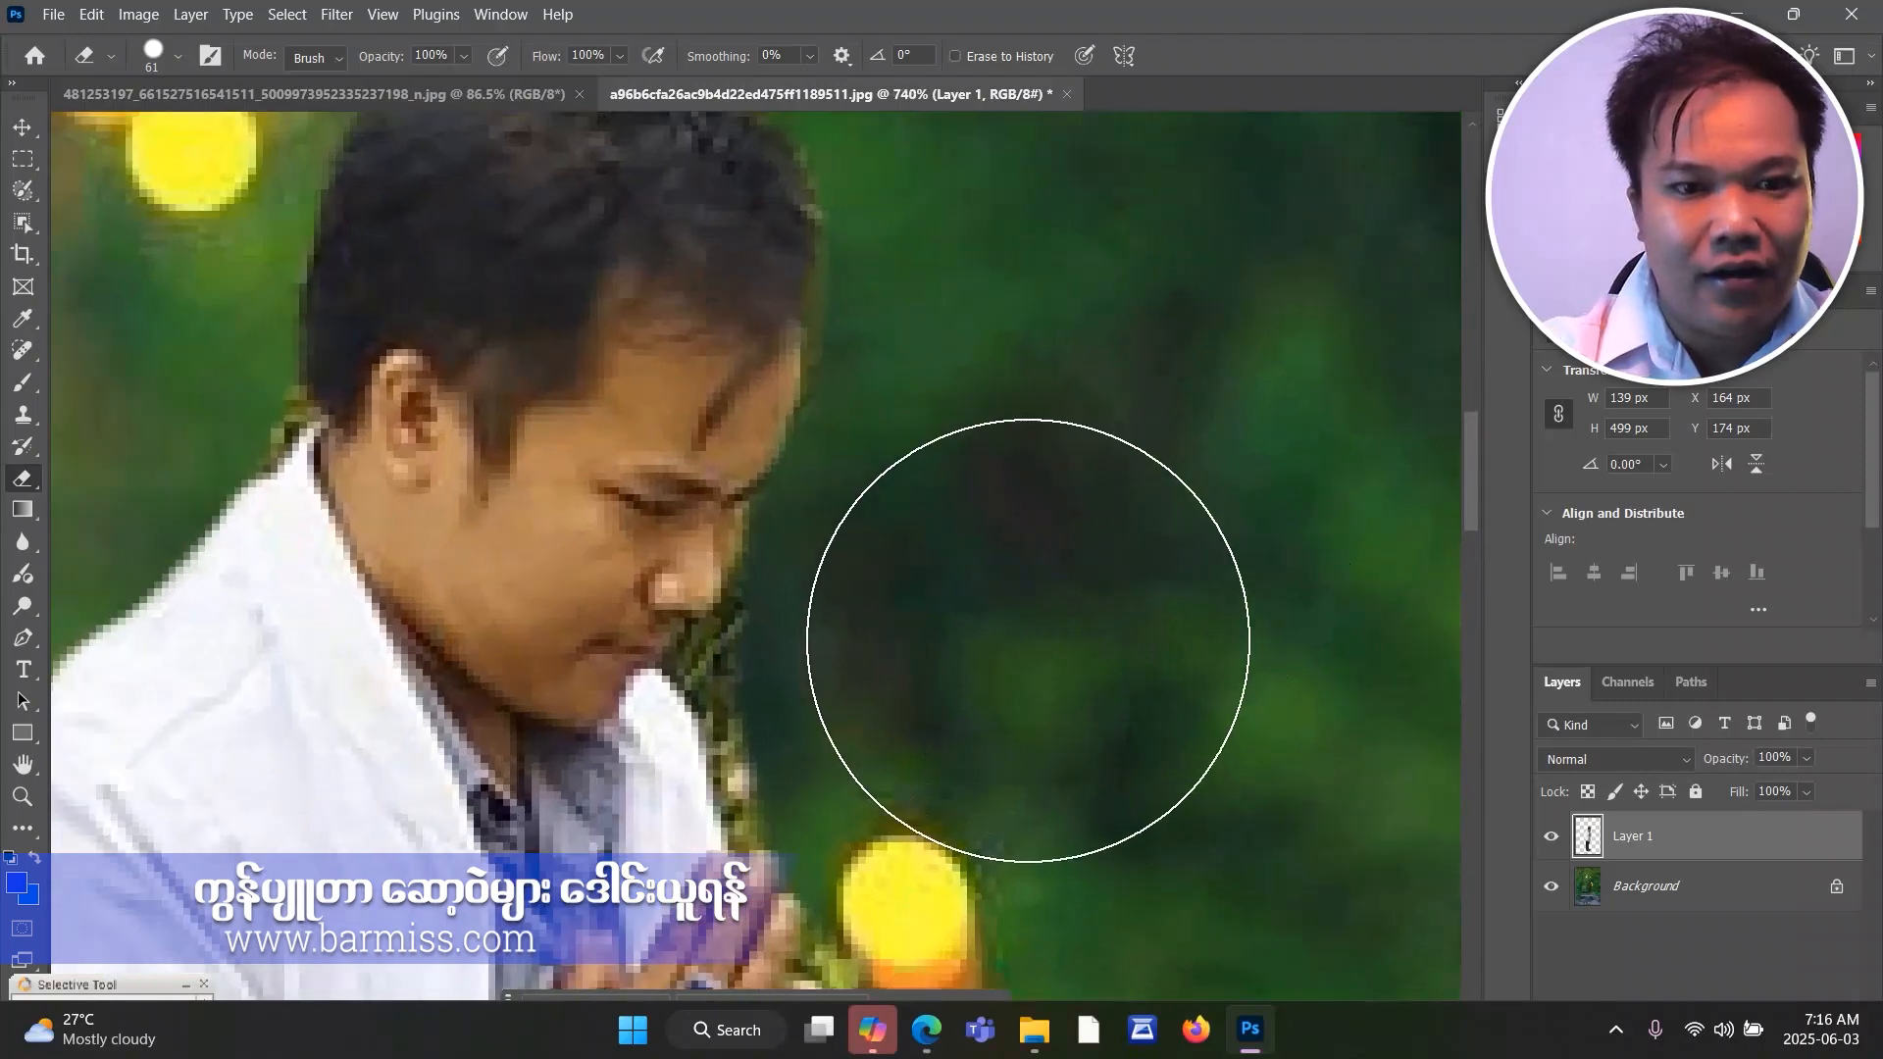
scroll(1028, 639, down, 2)
scroll(278, 543, down, 1)
scroll(279, 543, down, 1)
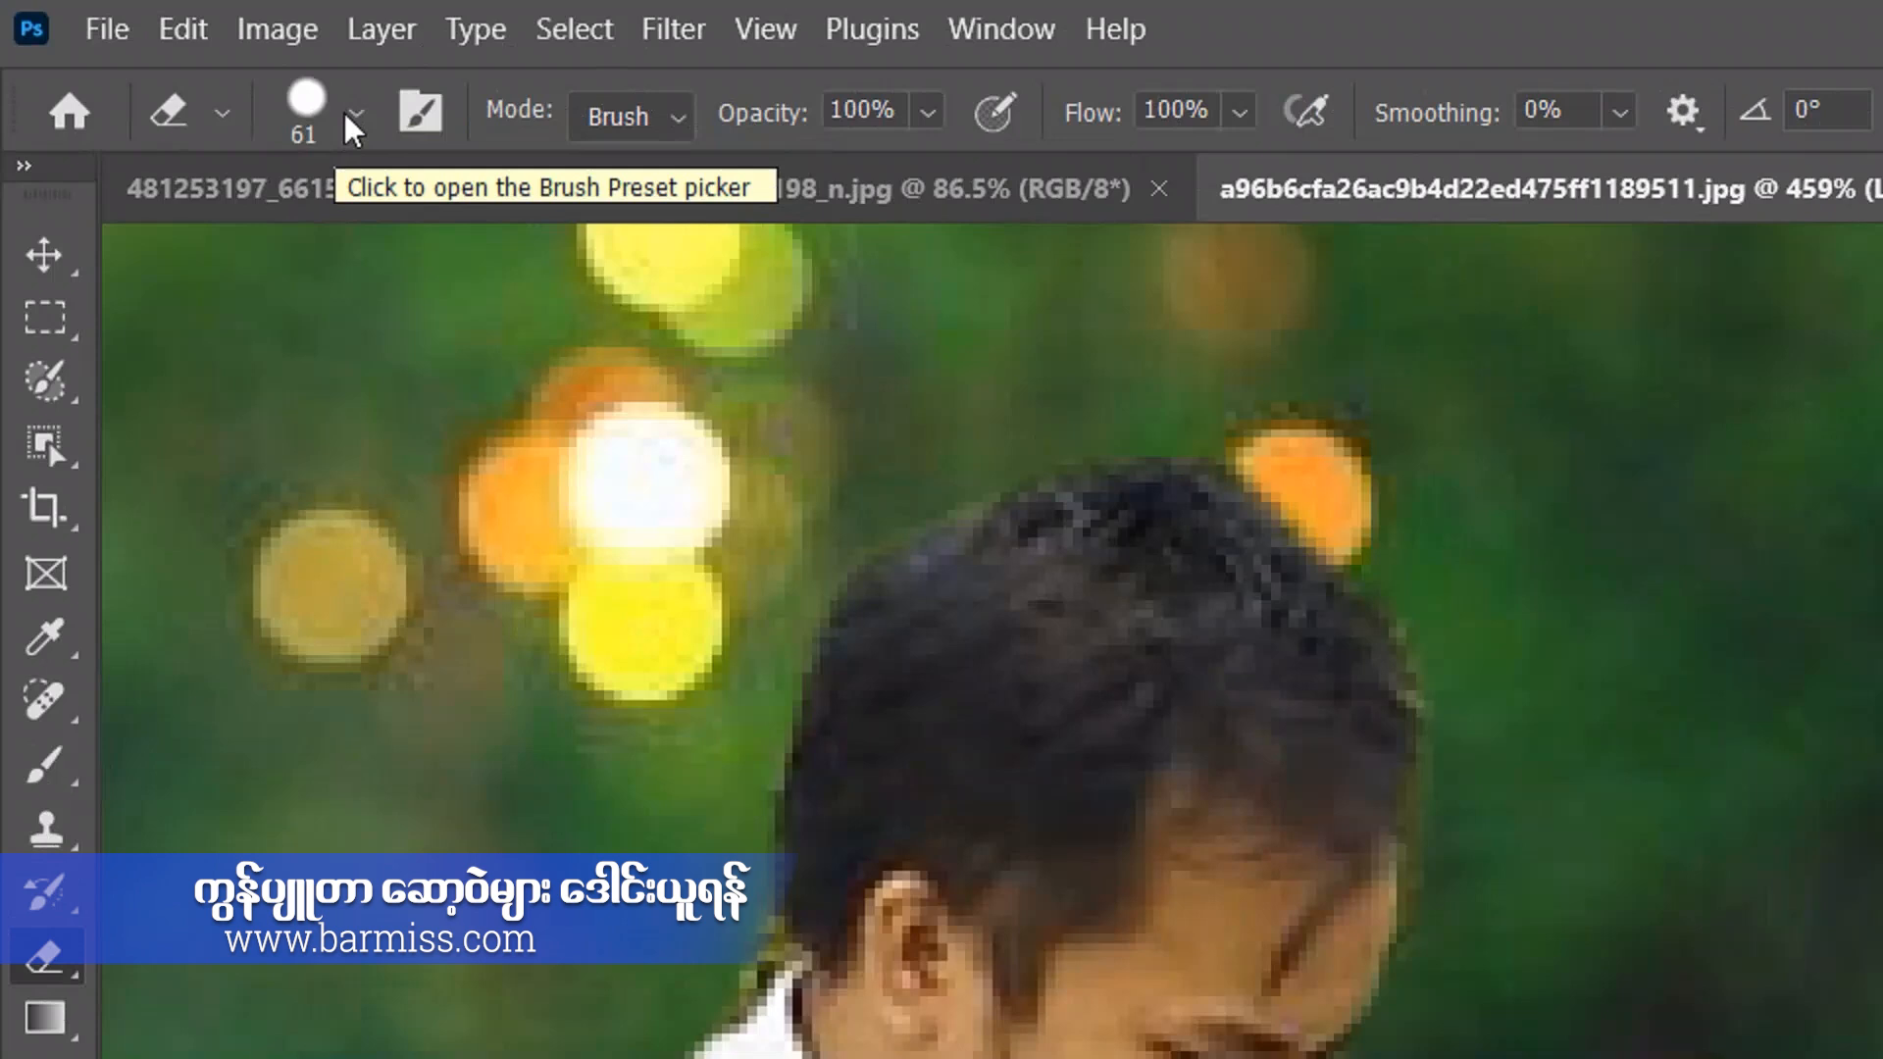
Erase the remaining palm leaves between the man's face, collar and fingertips with a 25 px eraser.
click(355, 115)
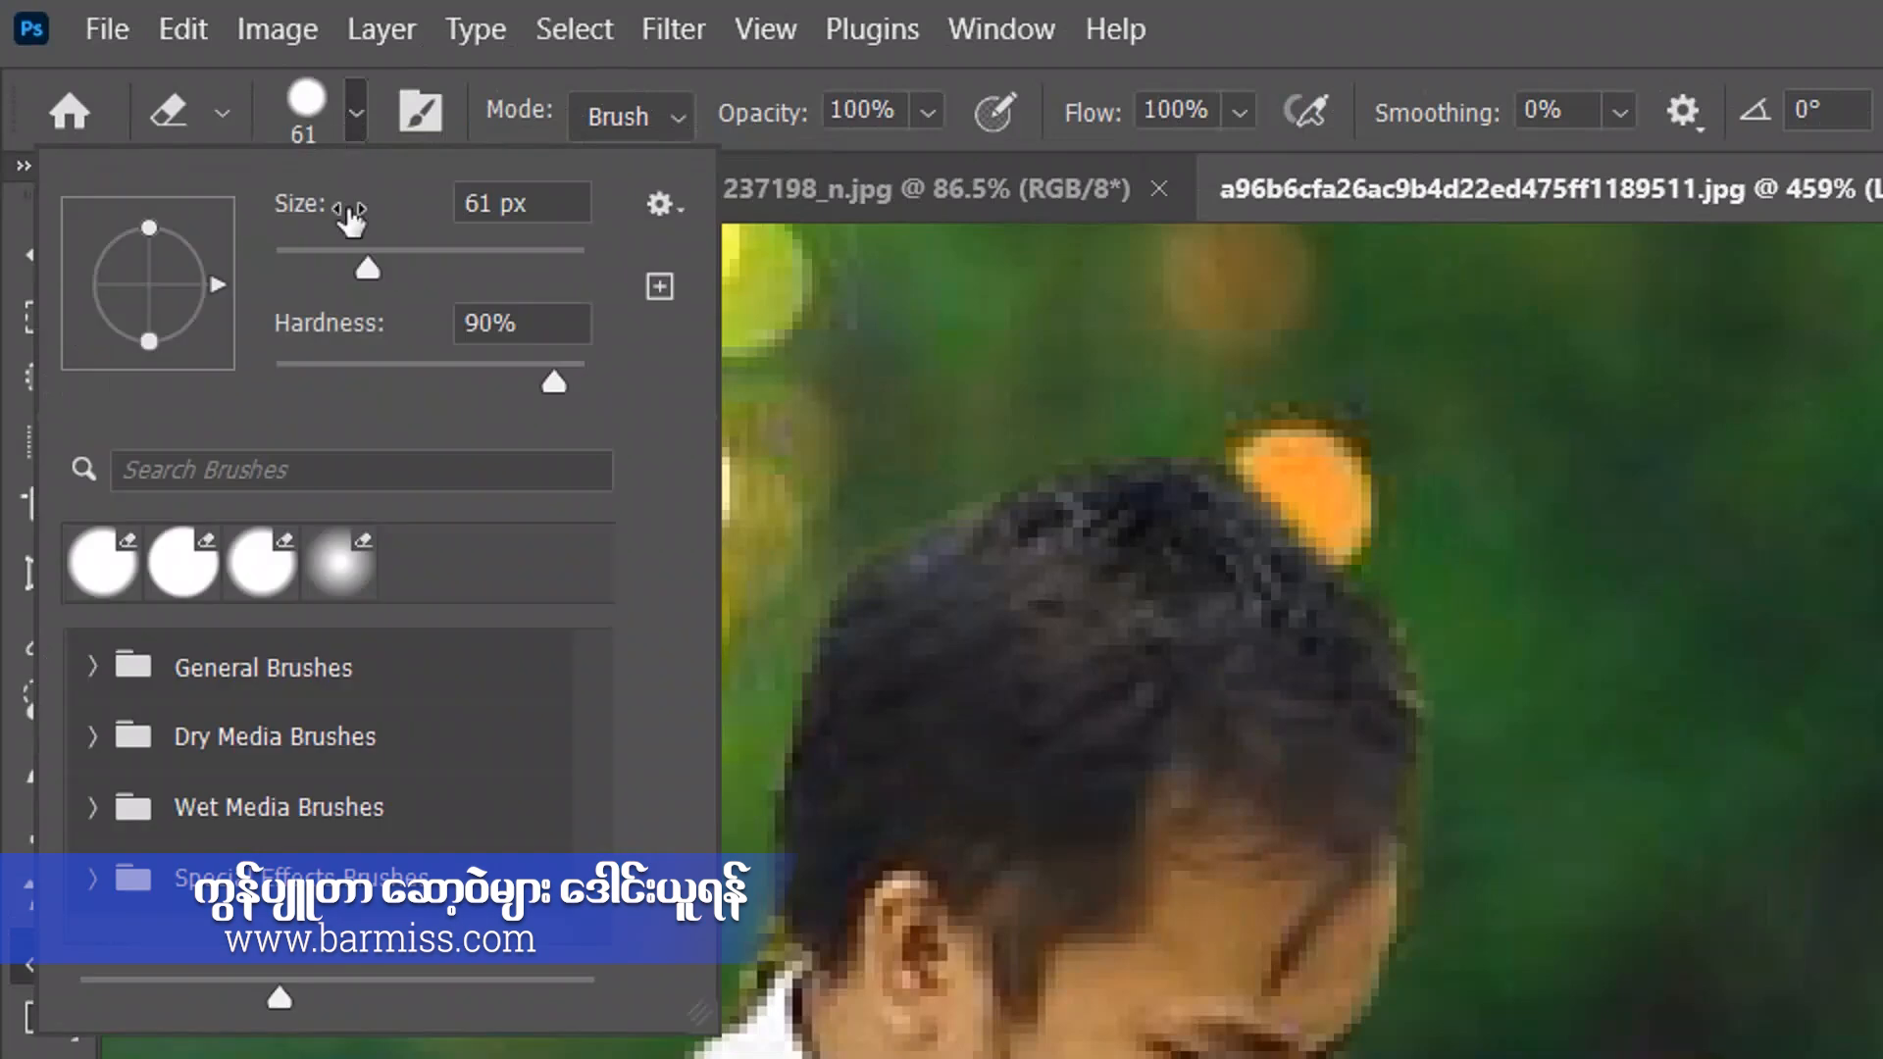
drag(354, 268, 325, 268)
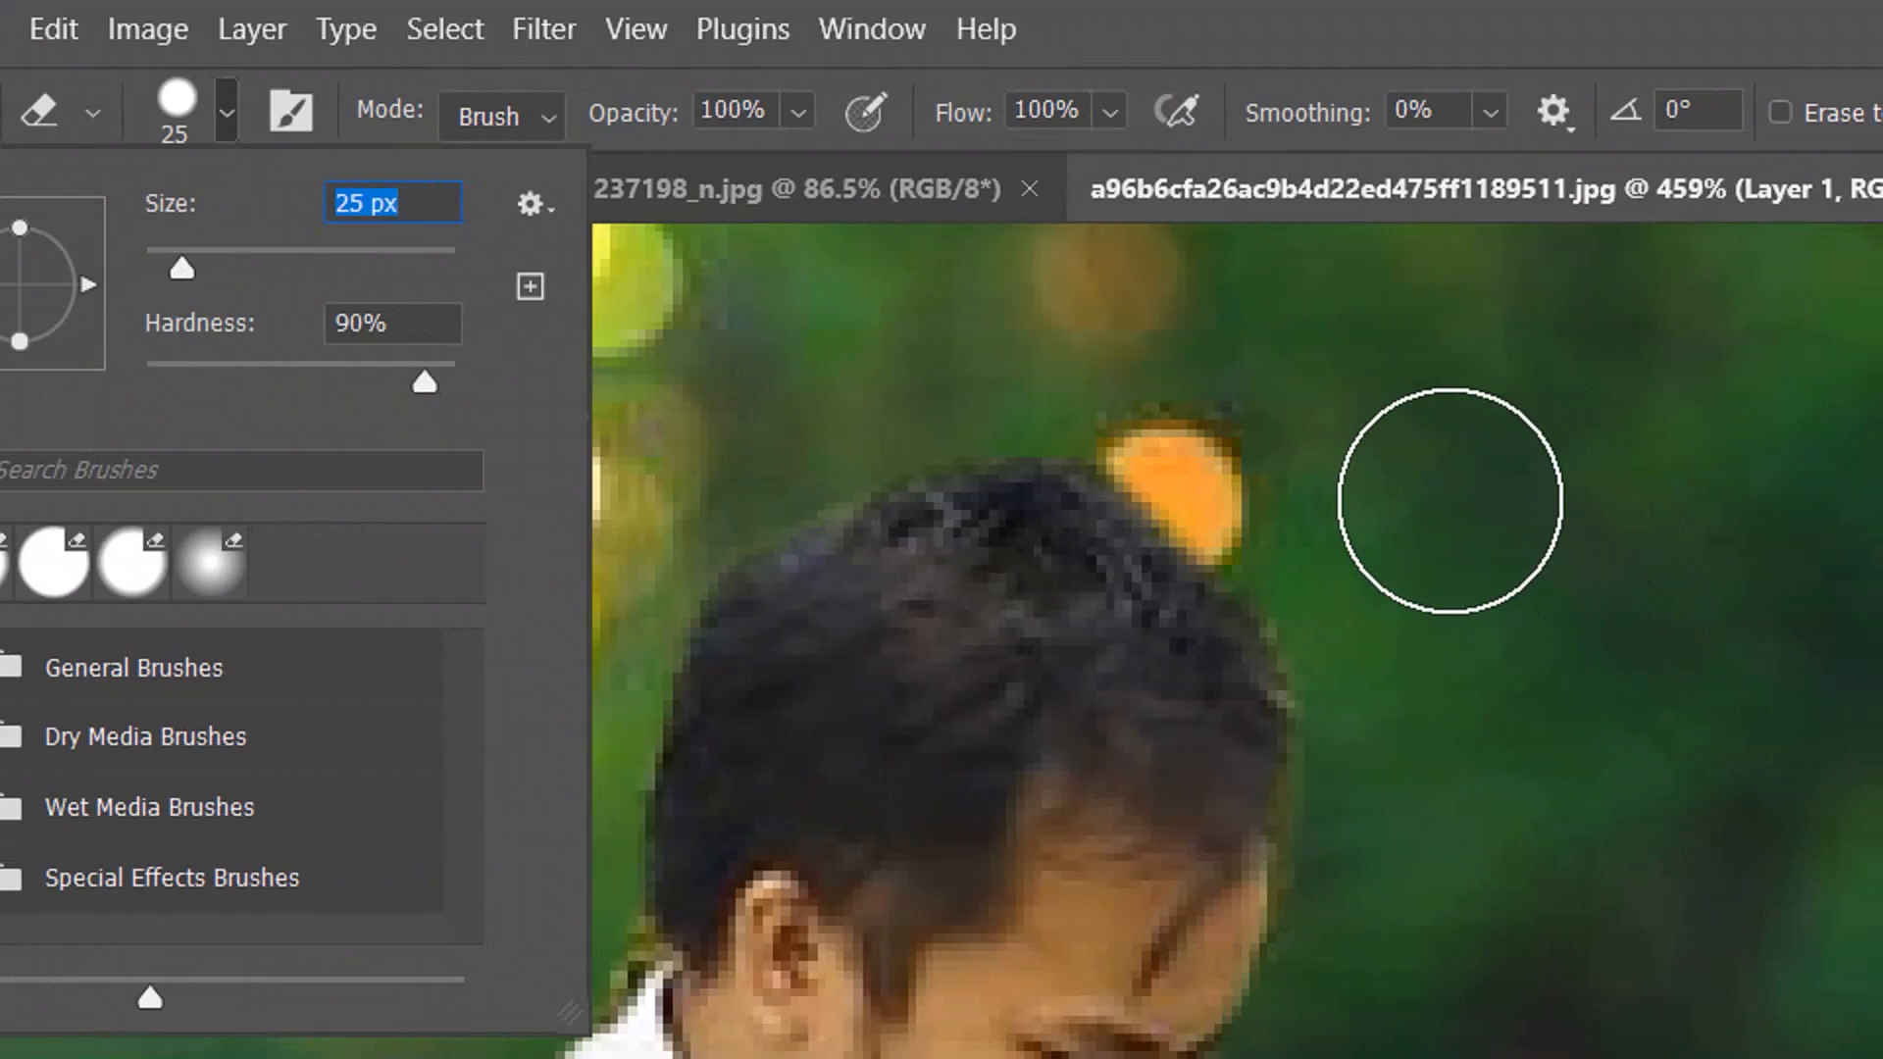
click(1605, 488)
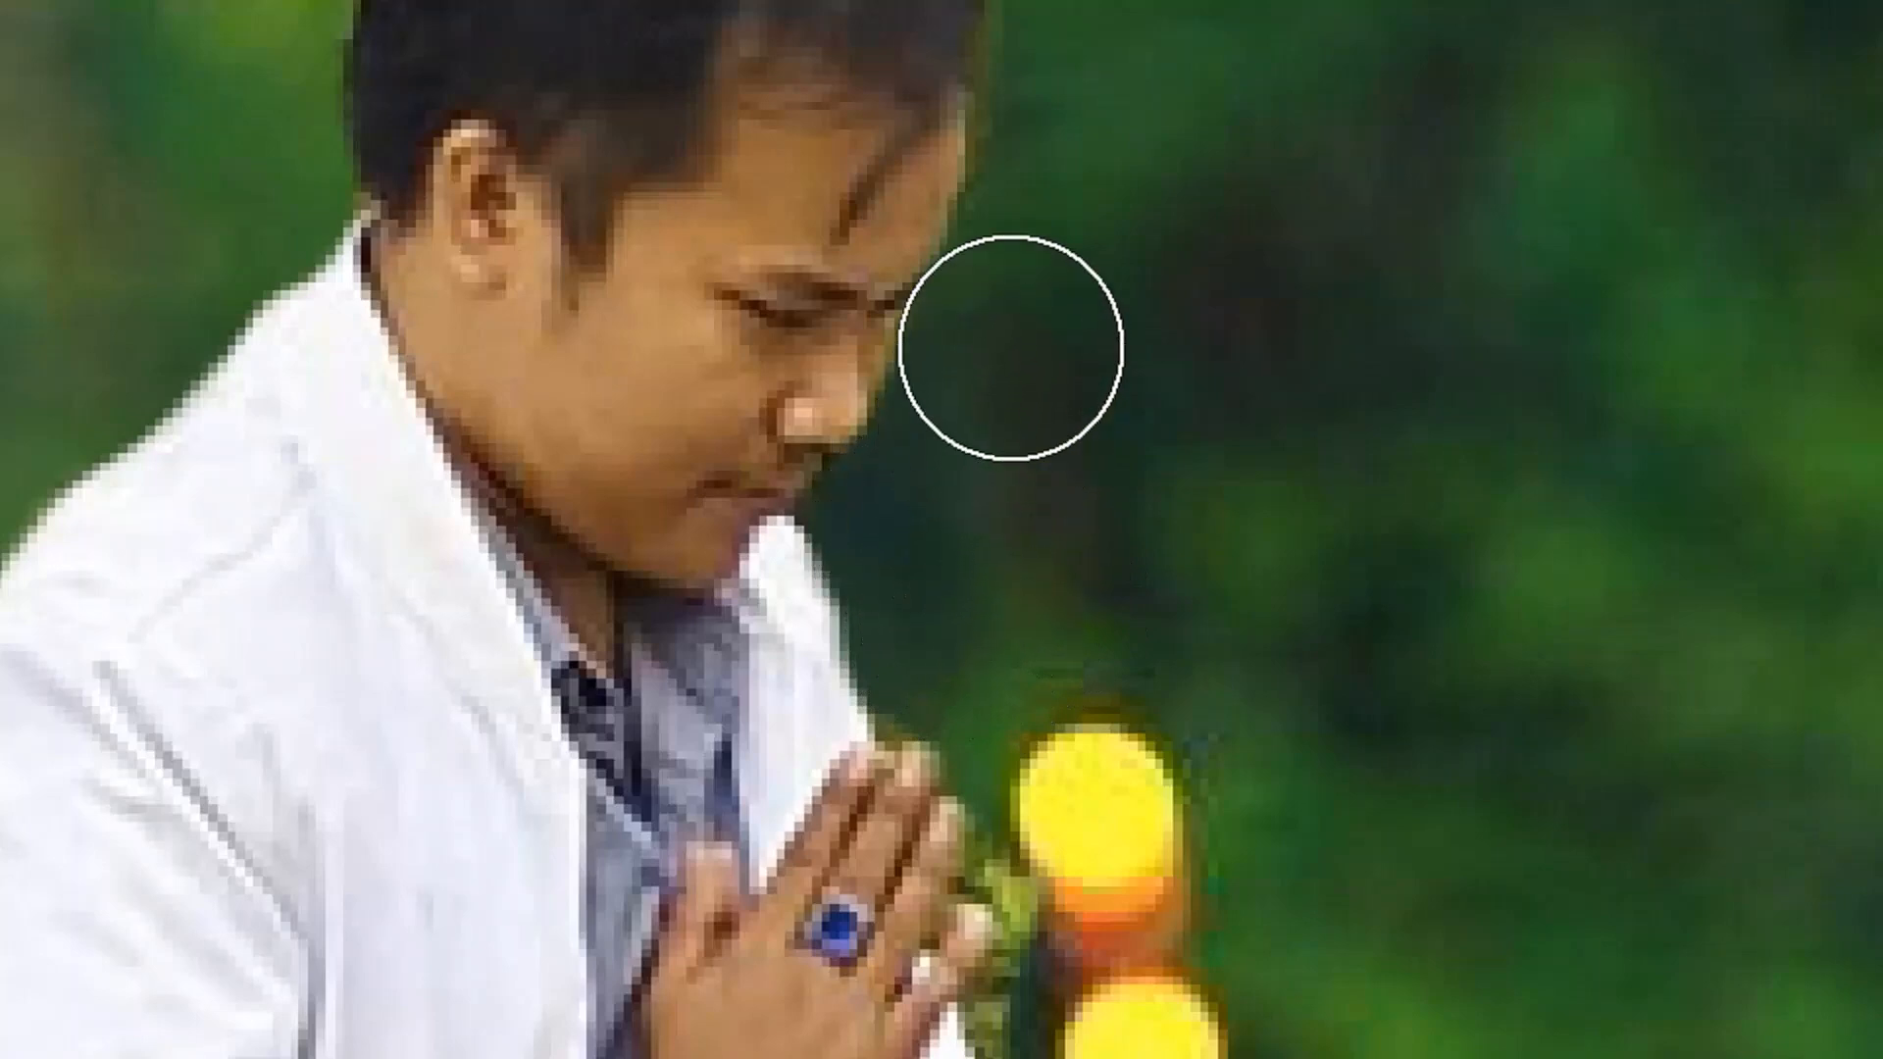
scroll(1059, 261, up, 2)
scroll(1079, 263, up, 3)
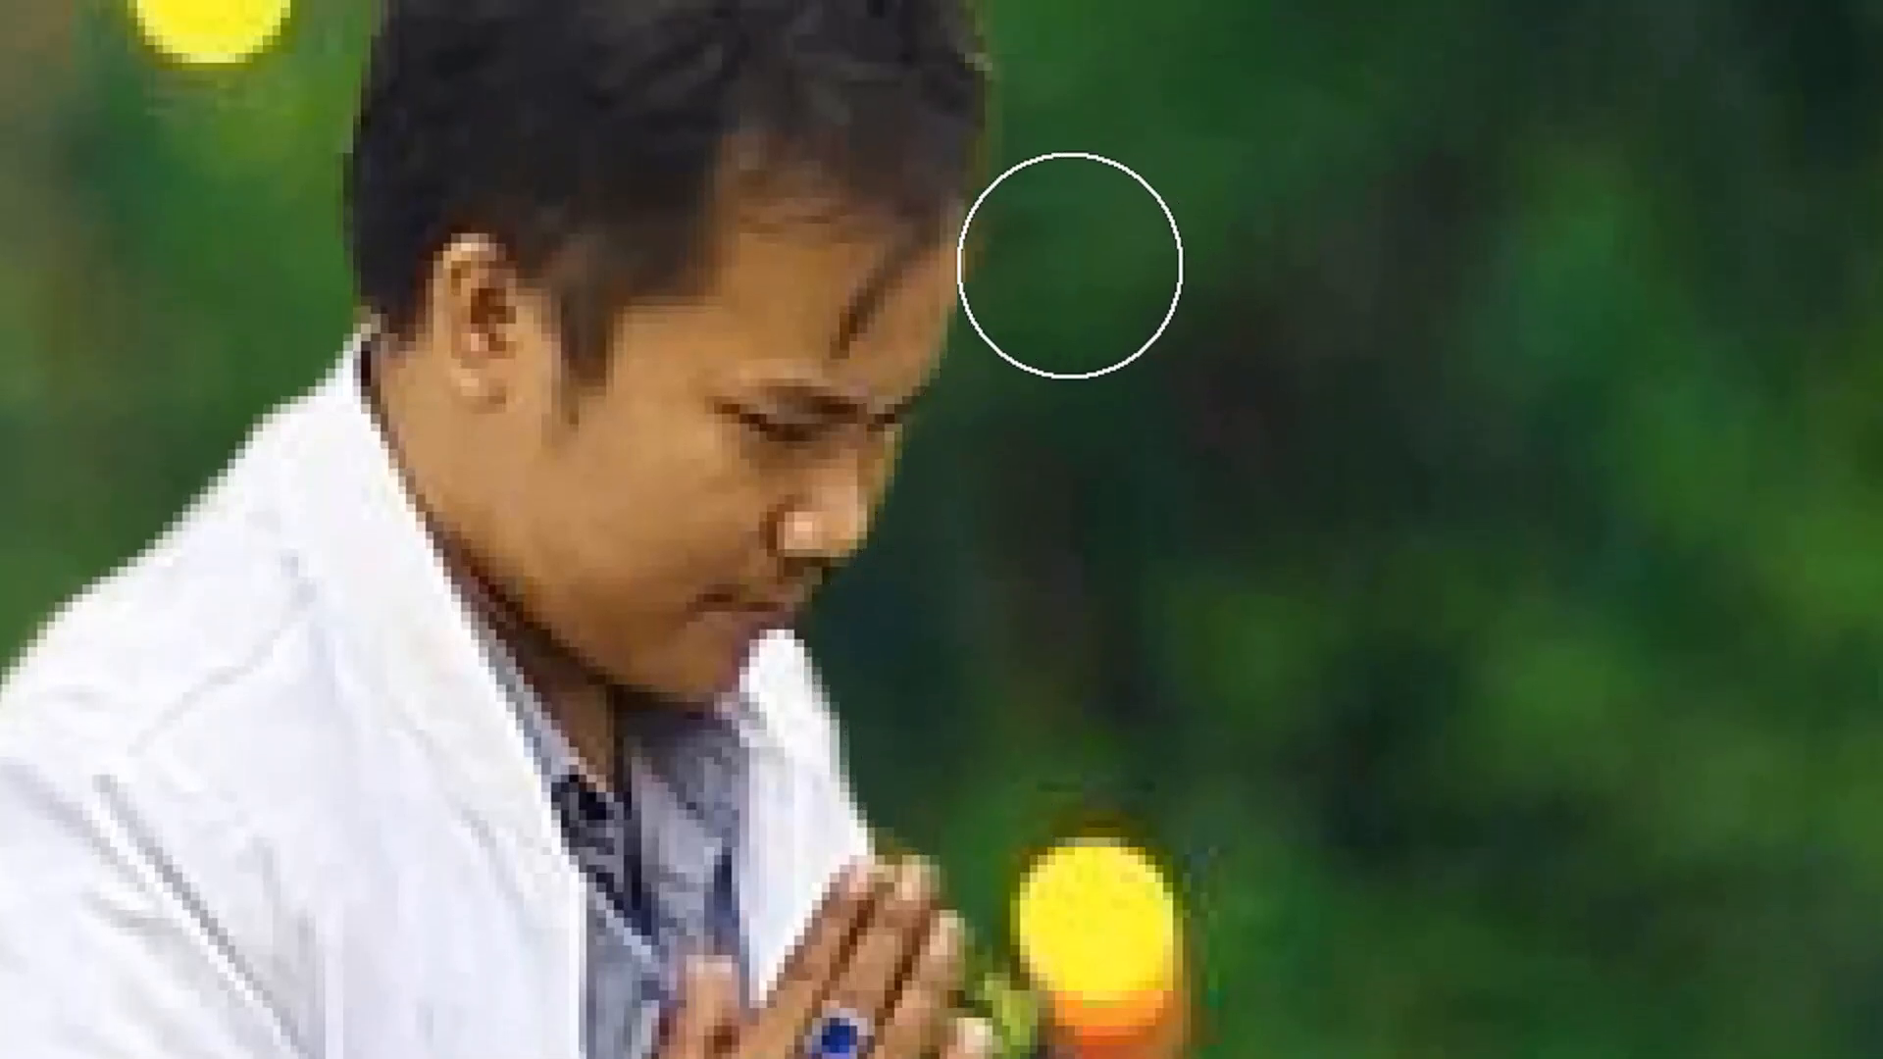
scroll(1077, 255, up, 3)
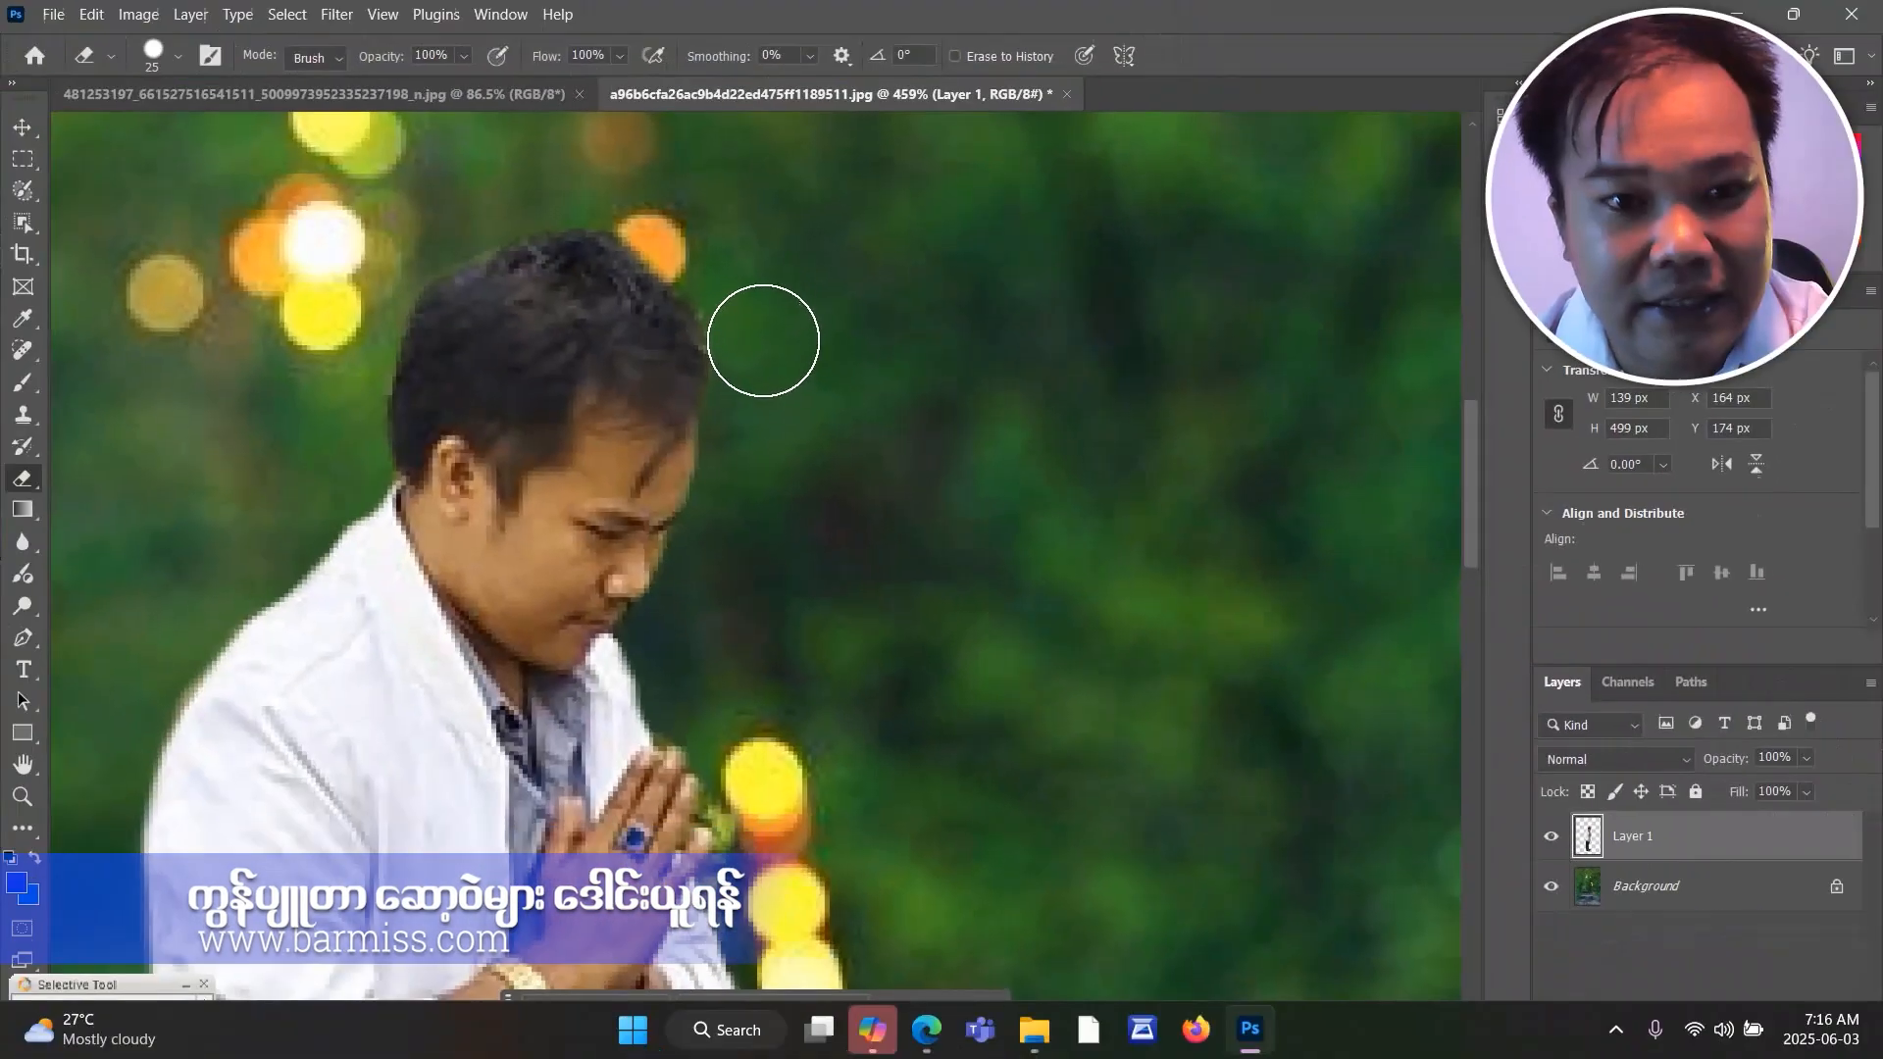
Reduce the eraser size to 6 px and clear the leaf remnants beside the man's fingertips.
scroll(1177, 453, down, 2)
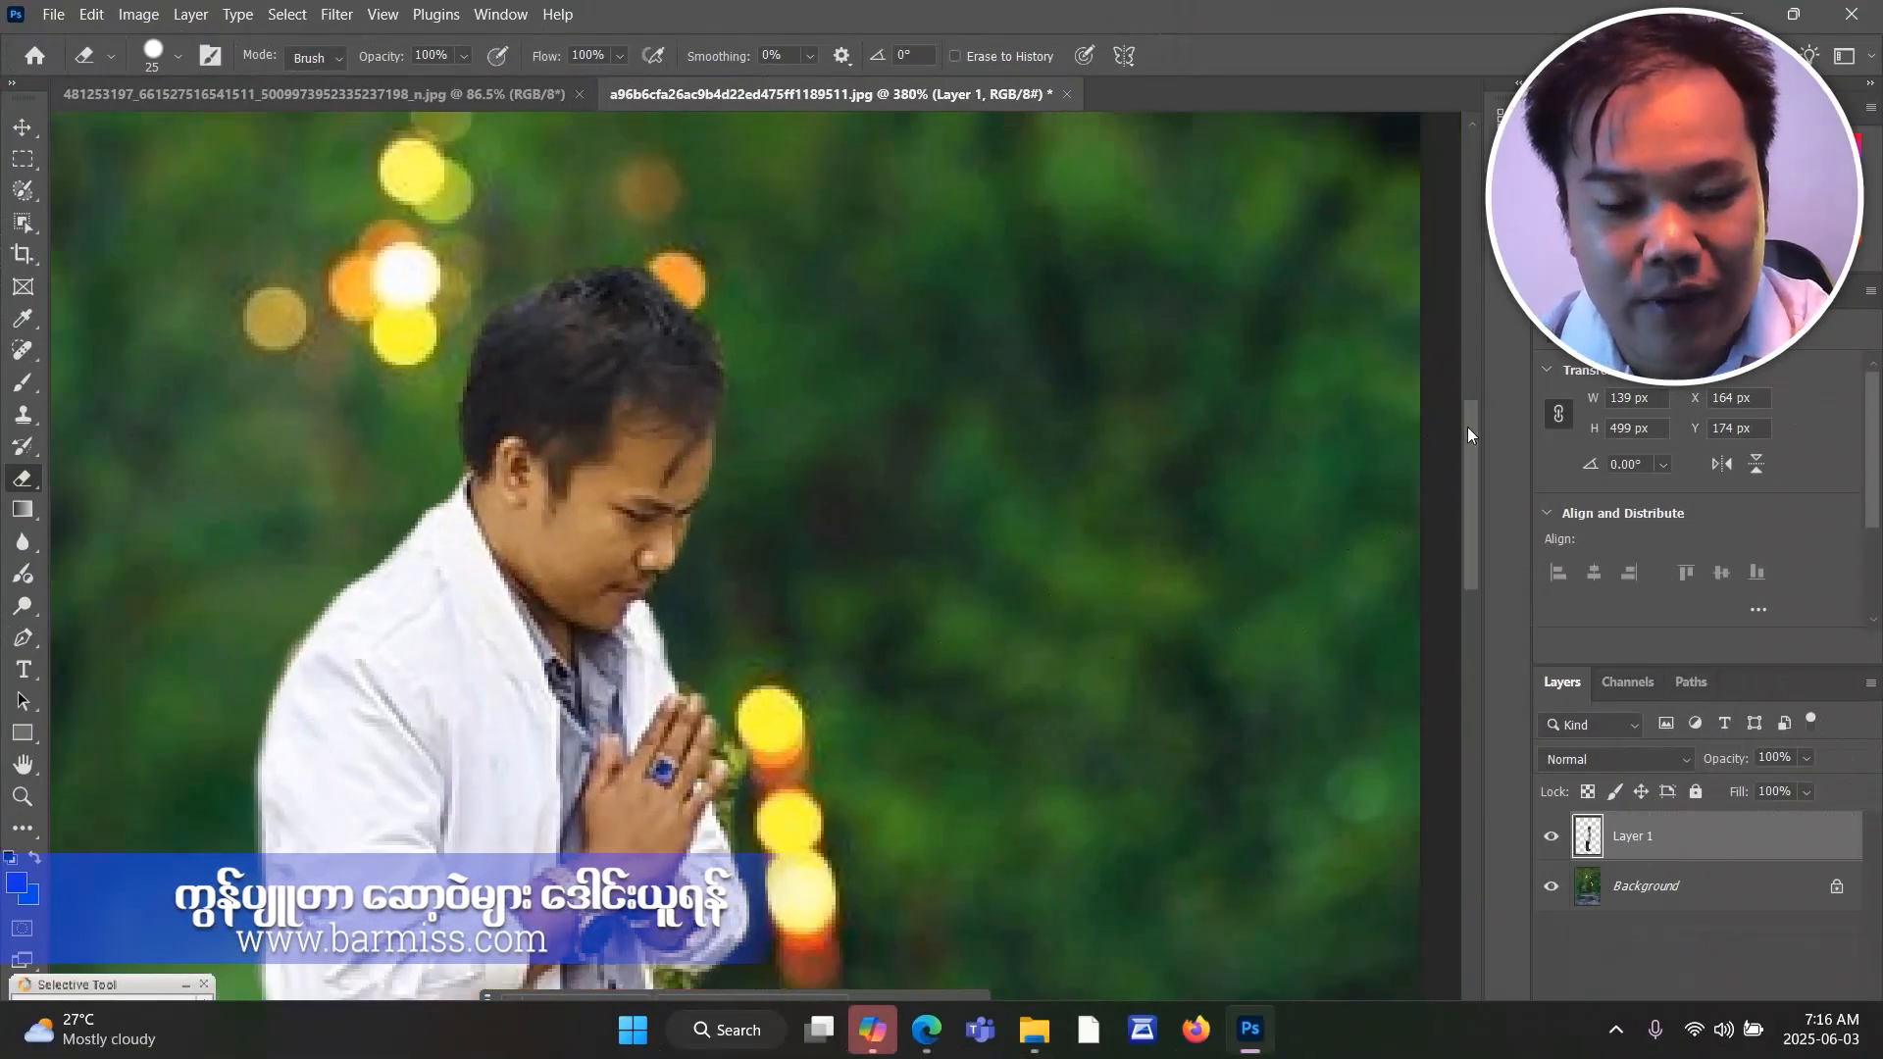
scroll(1413, 491, down, 3)
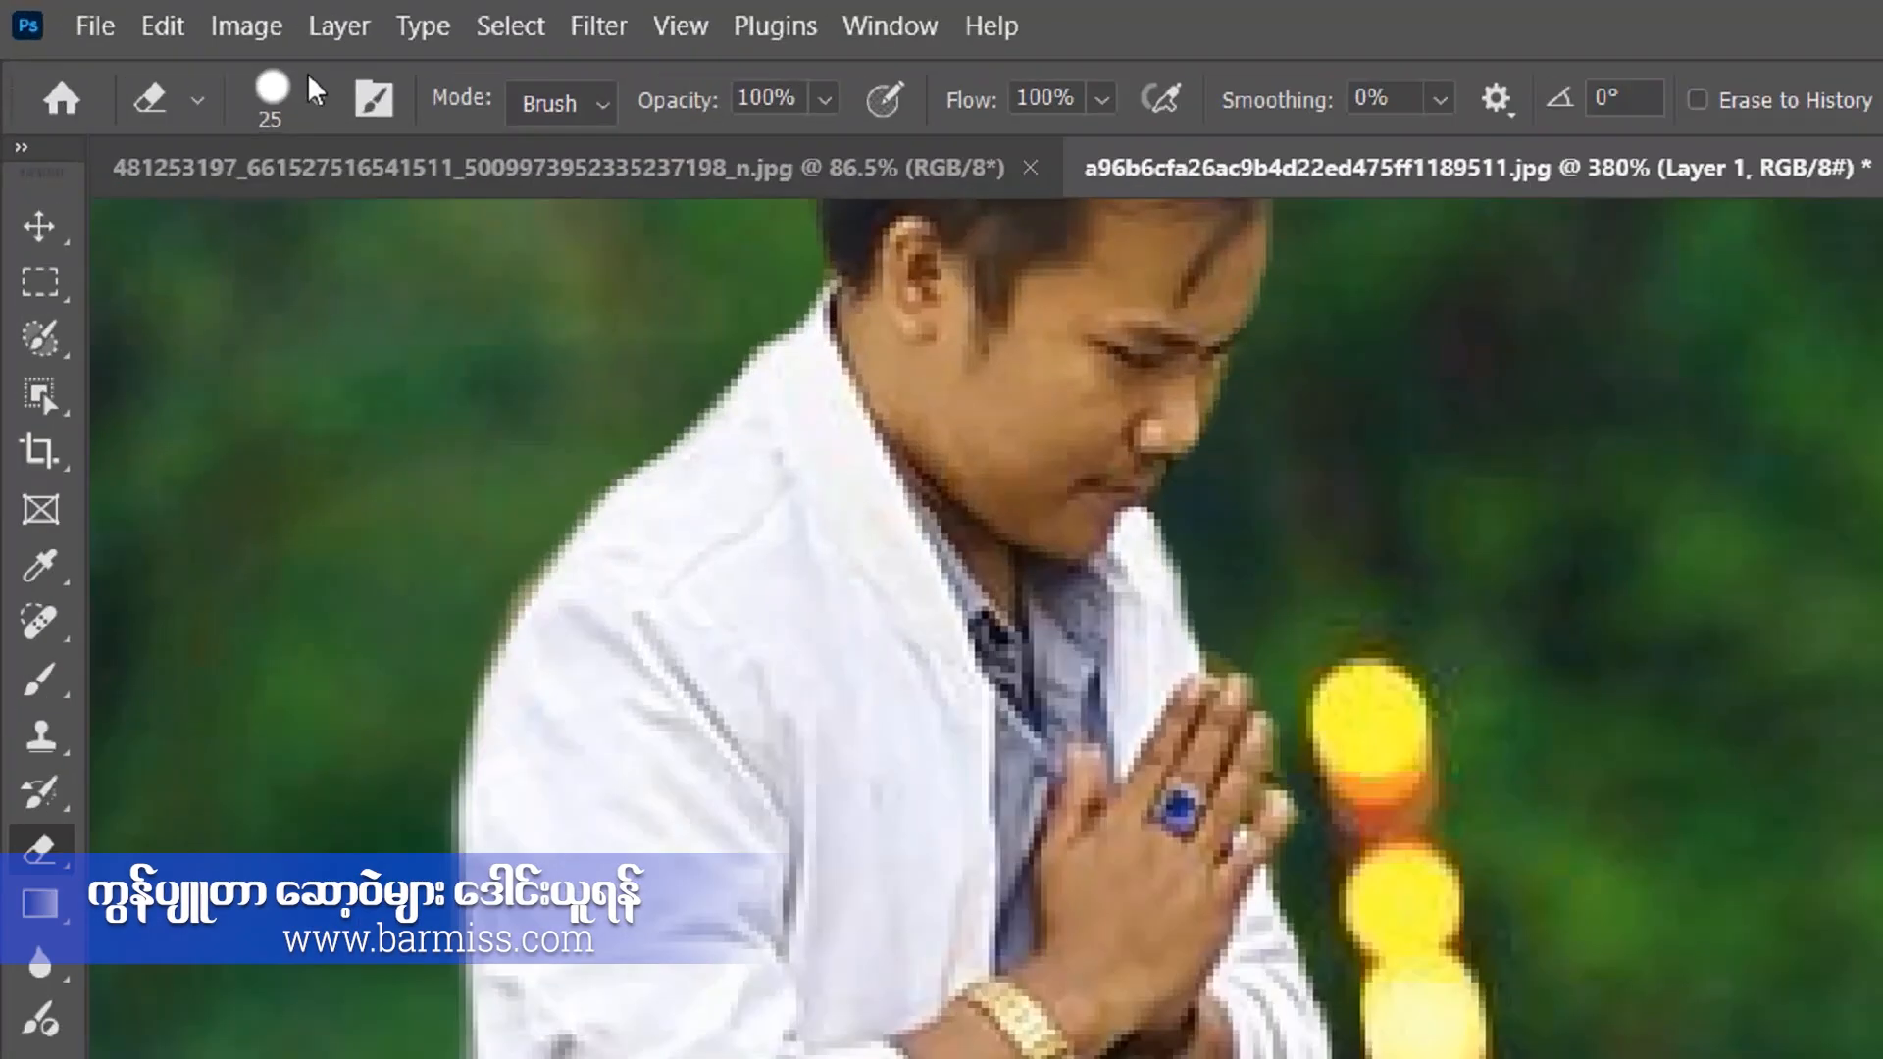
click(178, 57)
click(288, 257)
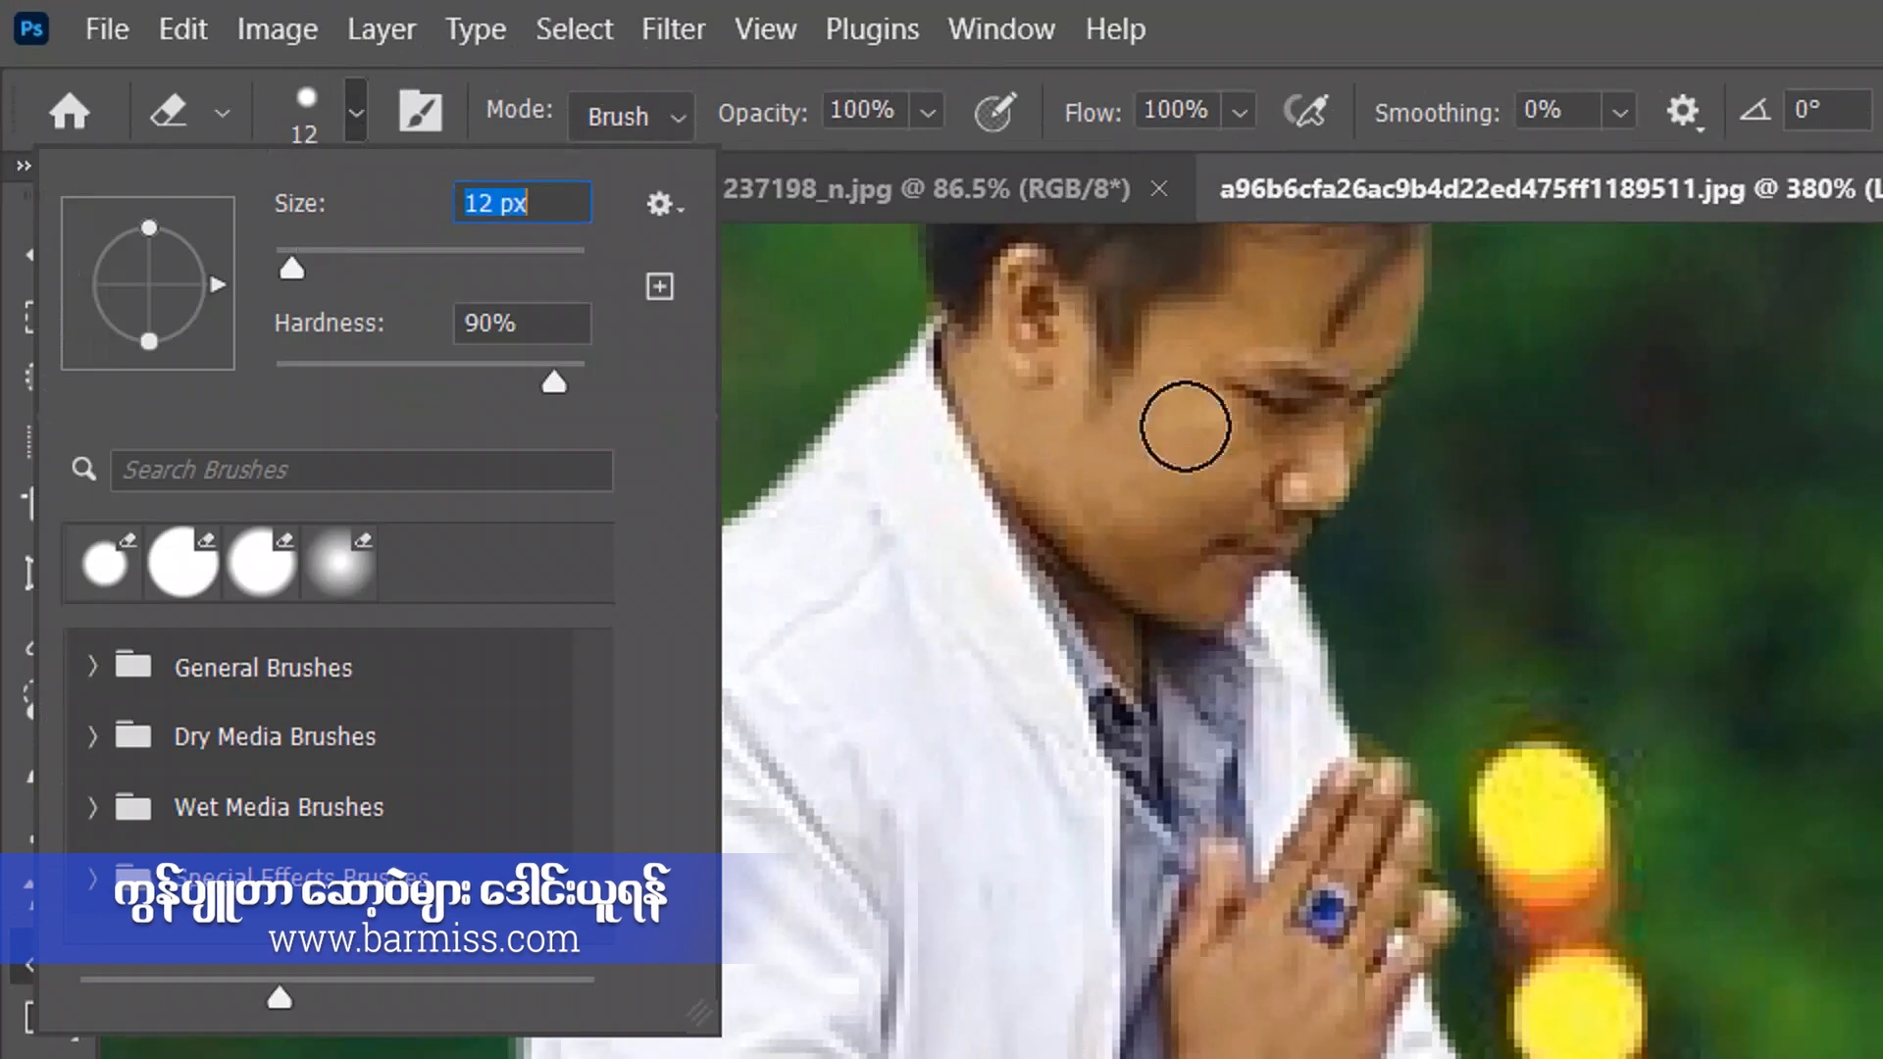
drag(292, 268, 286, 268)
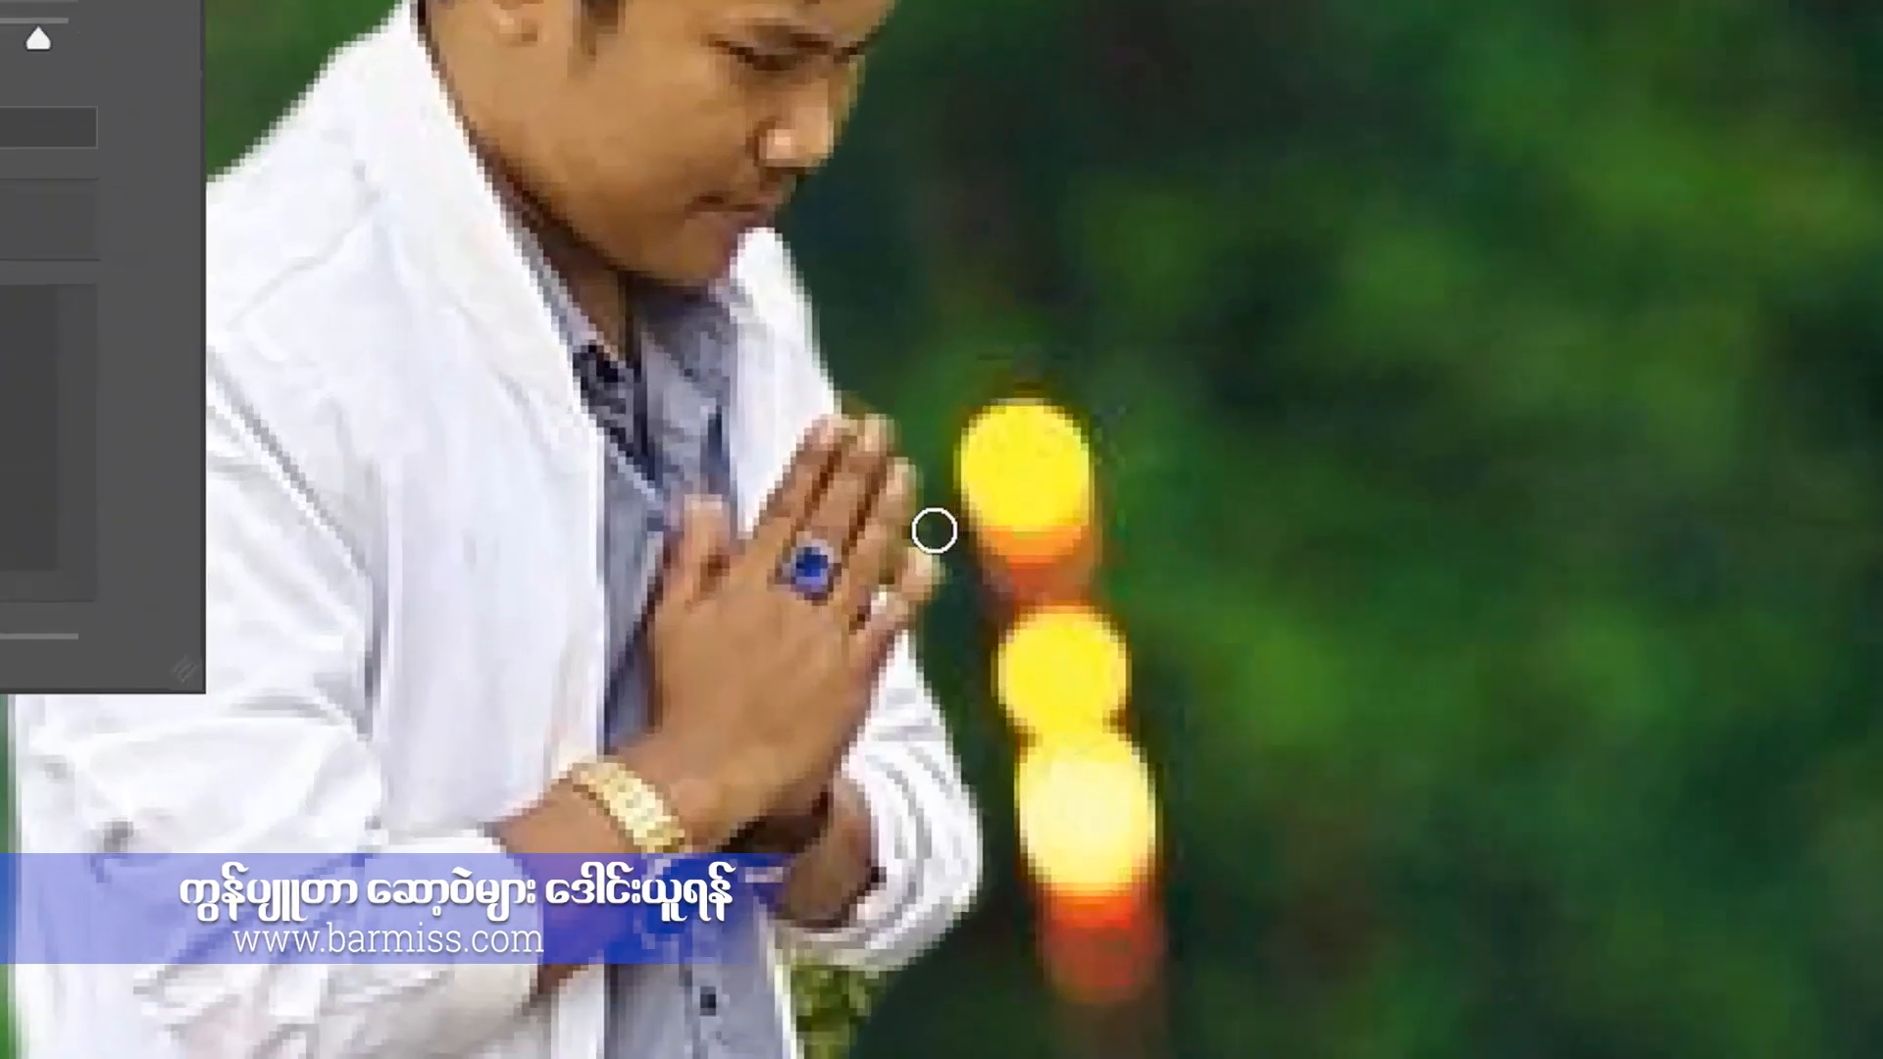
click(857, 492)
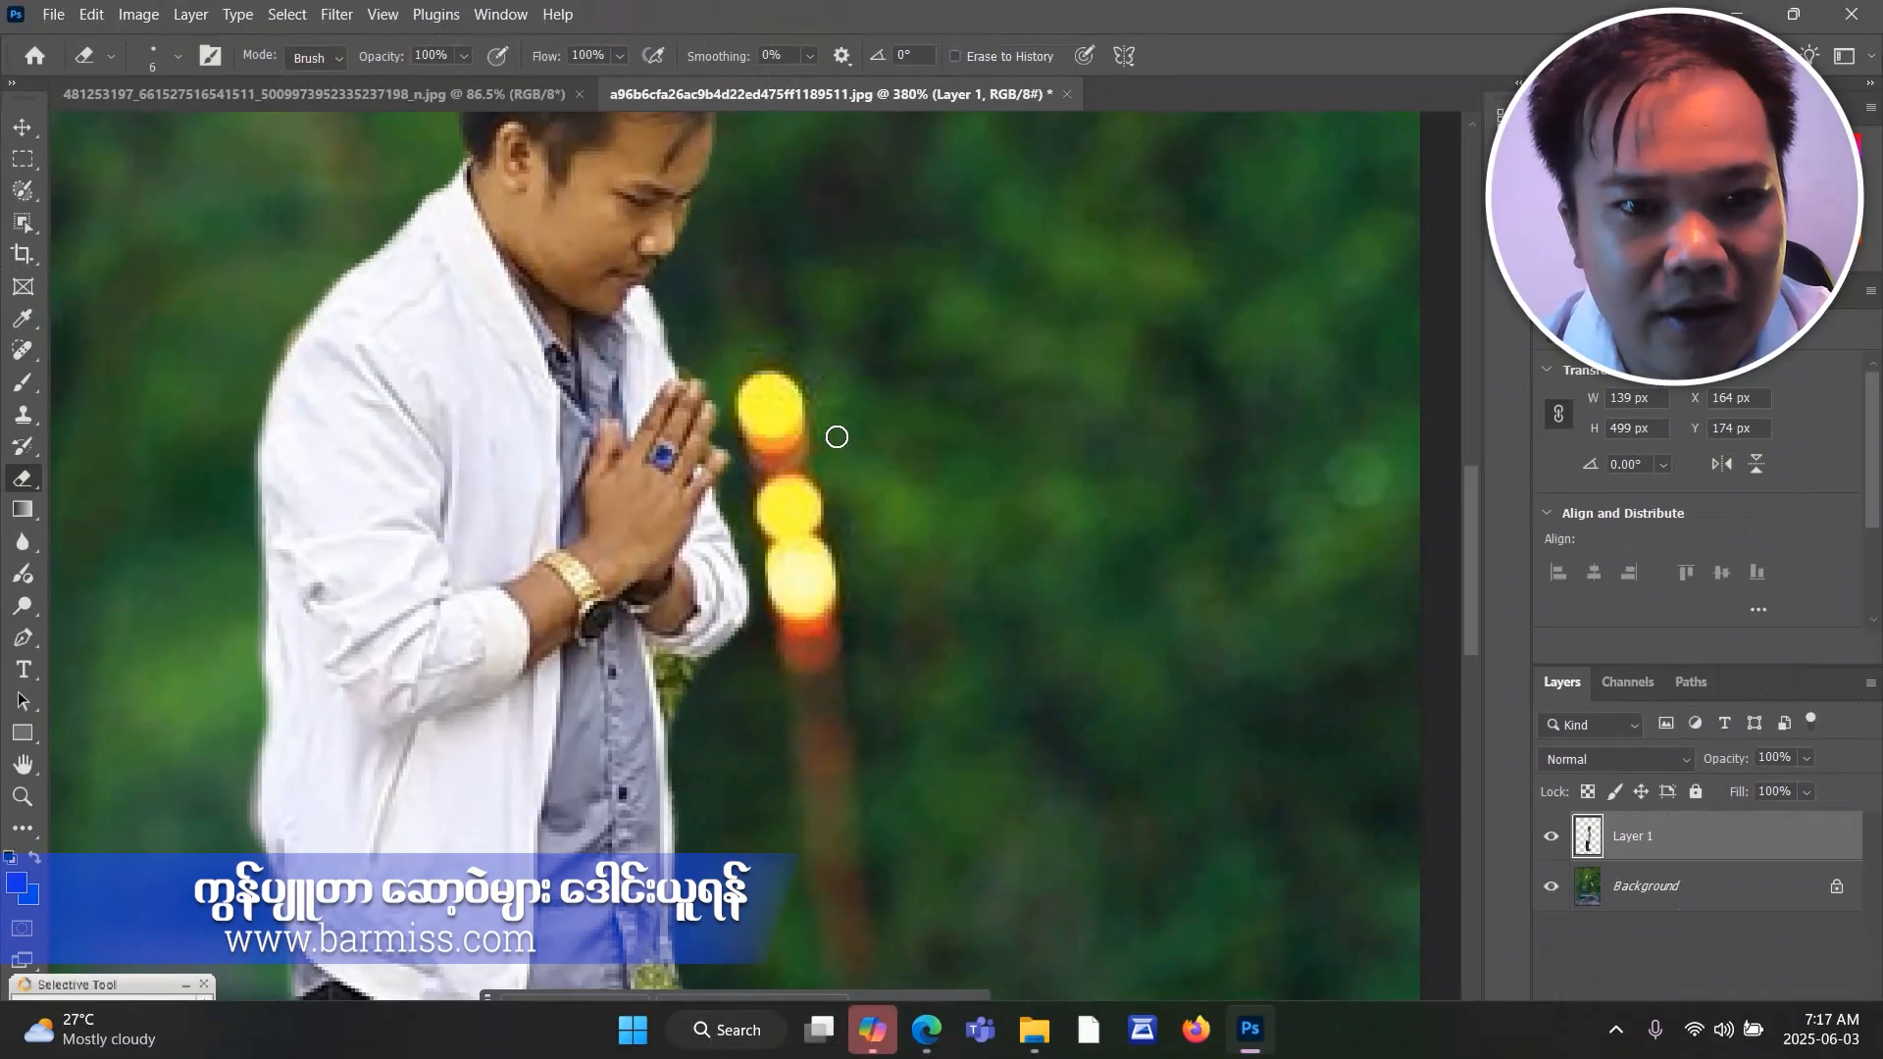
scroll(1167, 528, down, 3)
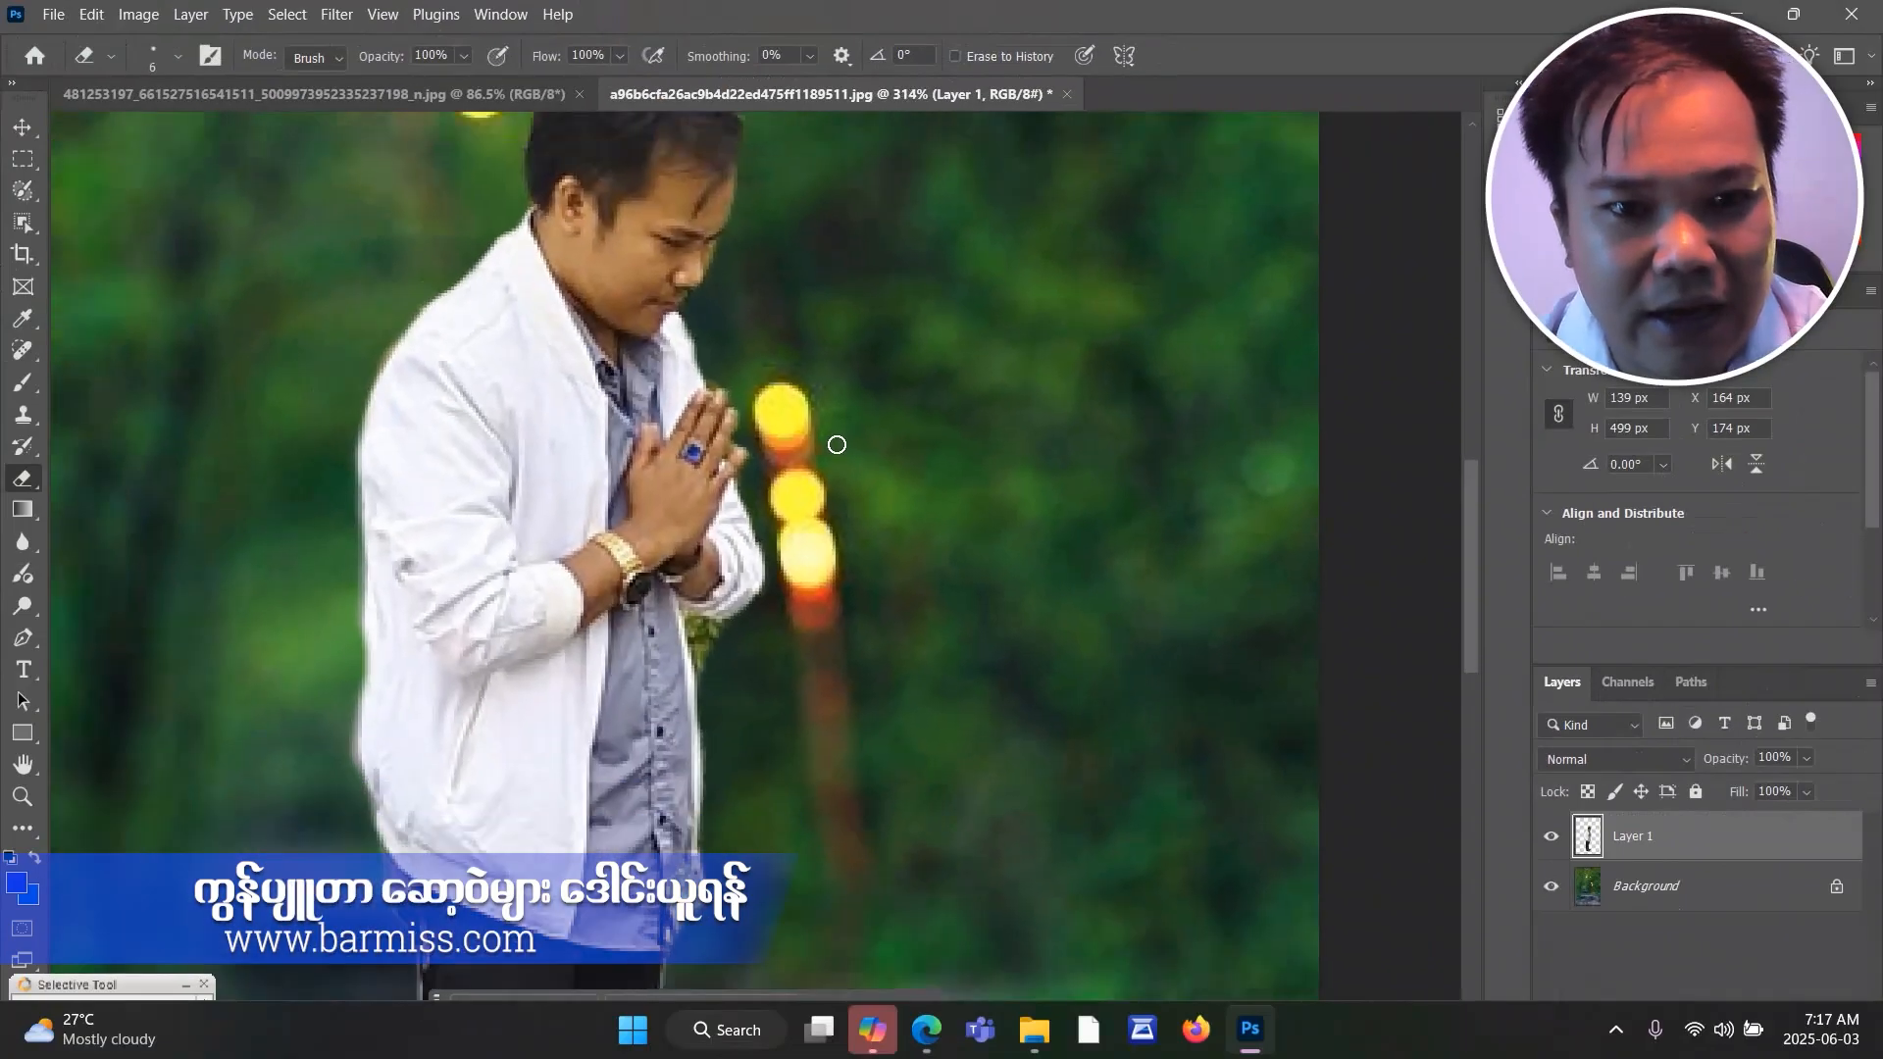
Erase the green leaves left below the cuff of the man's sleeve, along the jacket's front edge.
scroll(745, 597, up, 4)
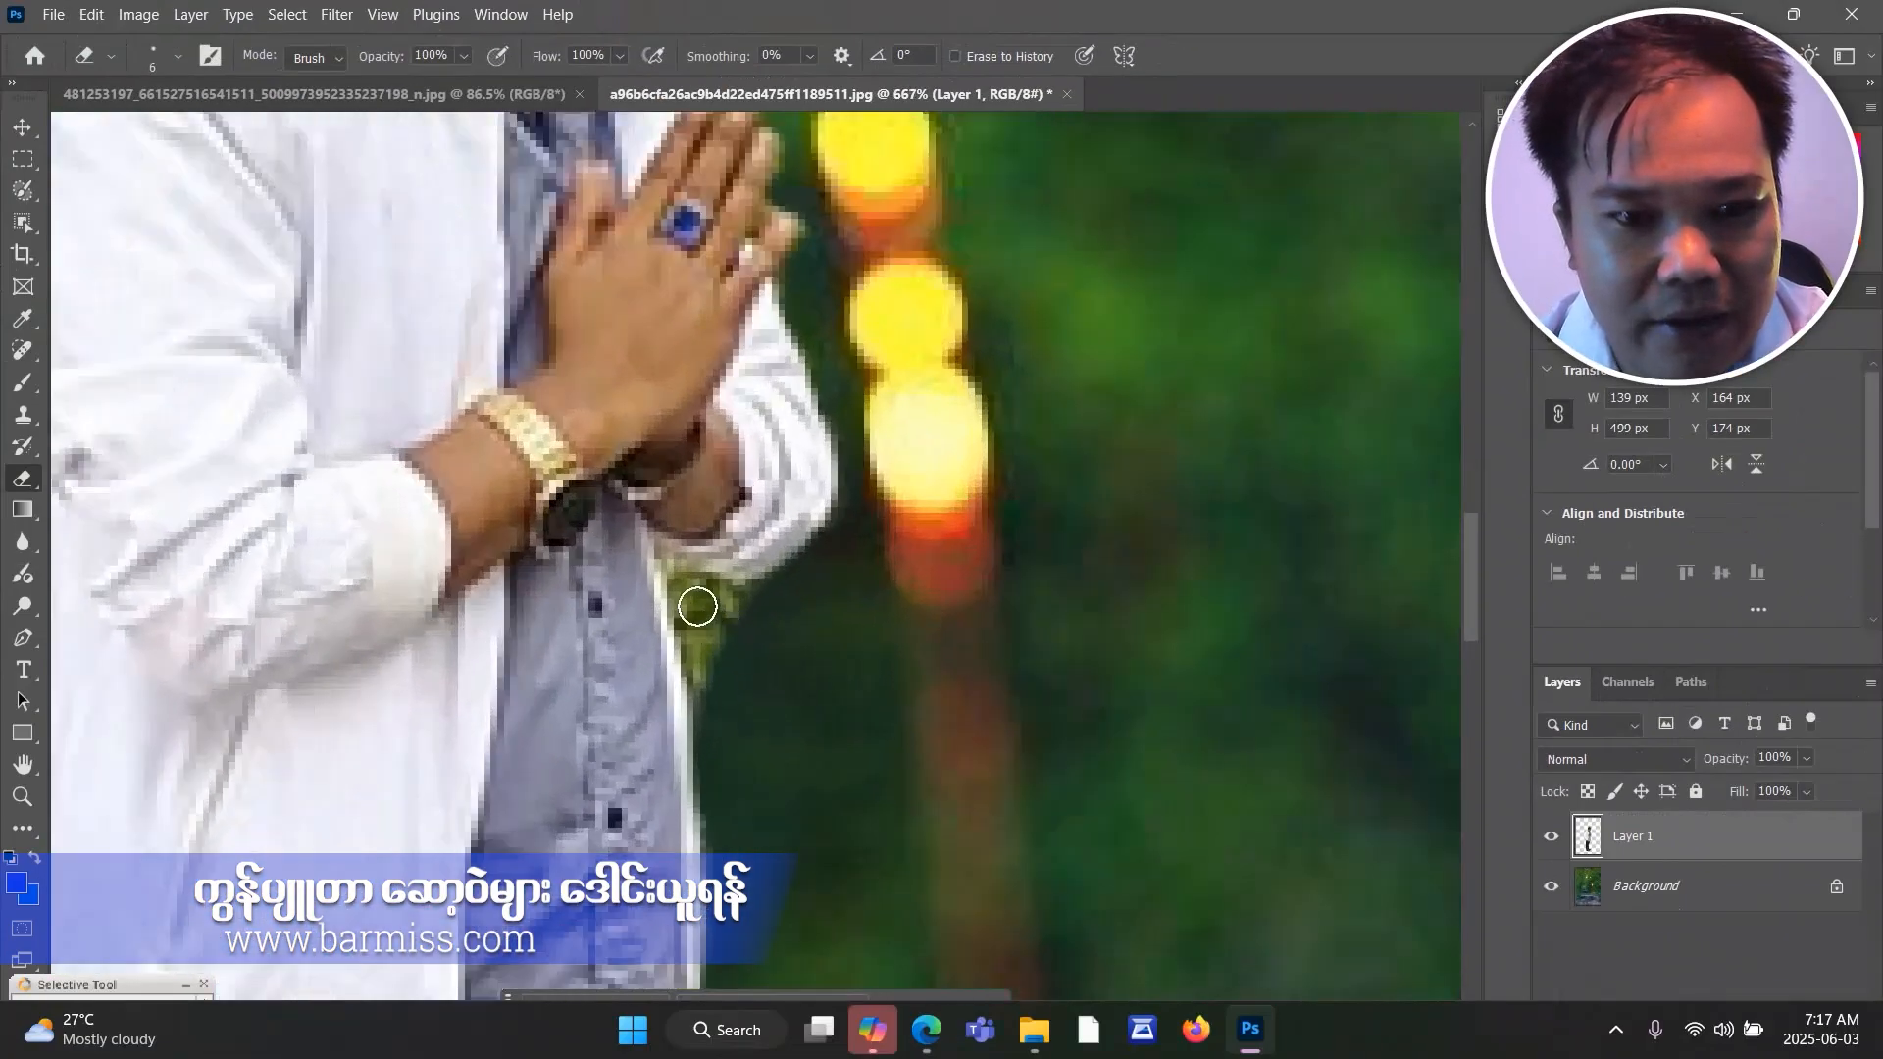
mouse_move(685, 591)
mouse_down()
mouse_move(736, 612)
mouse_move(712, 636)
mouse_move(716, 679)
mouse_move(693, 624)
mouse_move(712, 697)
mouse_up()
scroll(712, 696, down, 4)
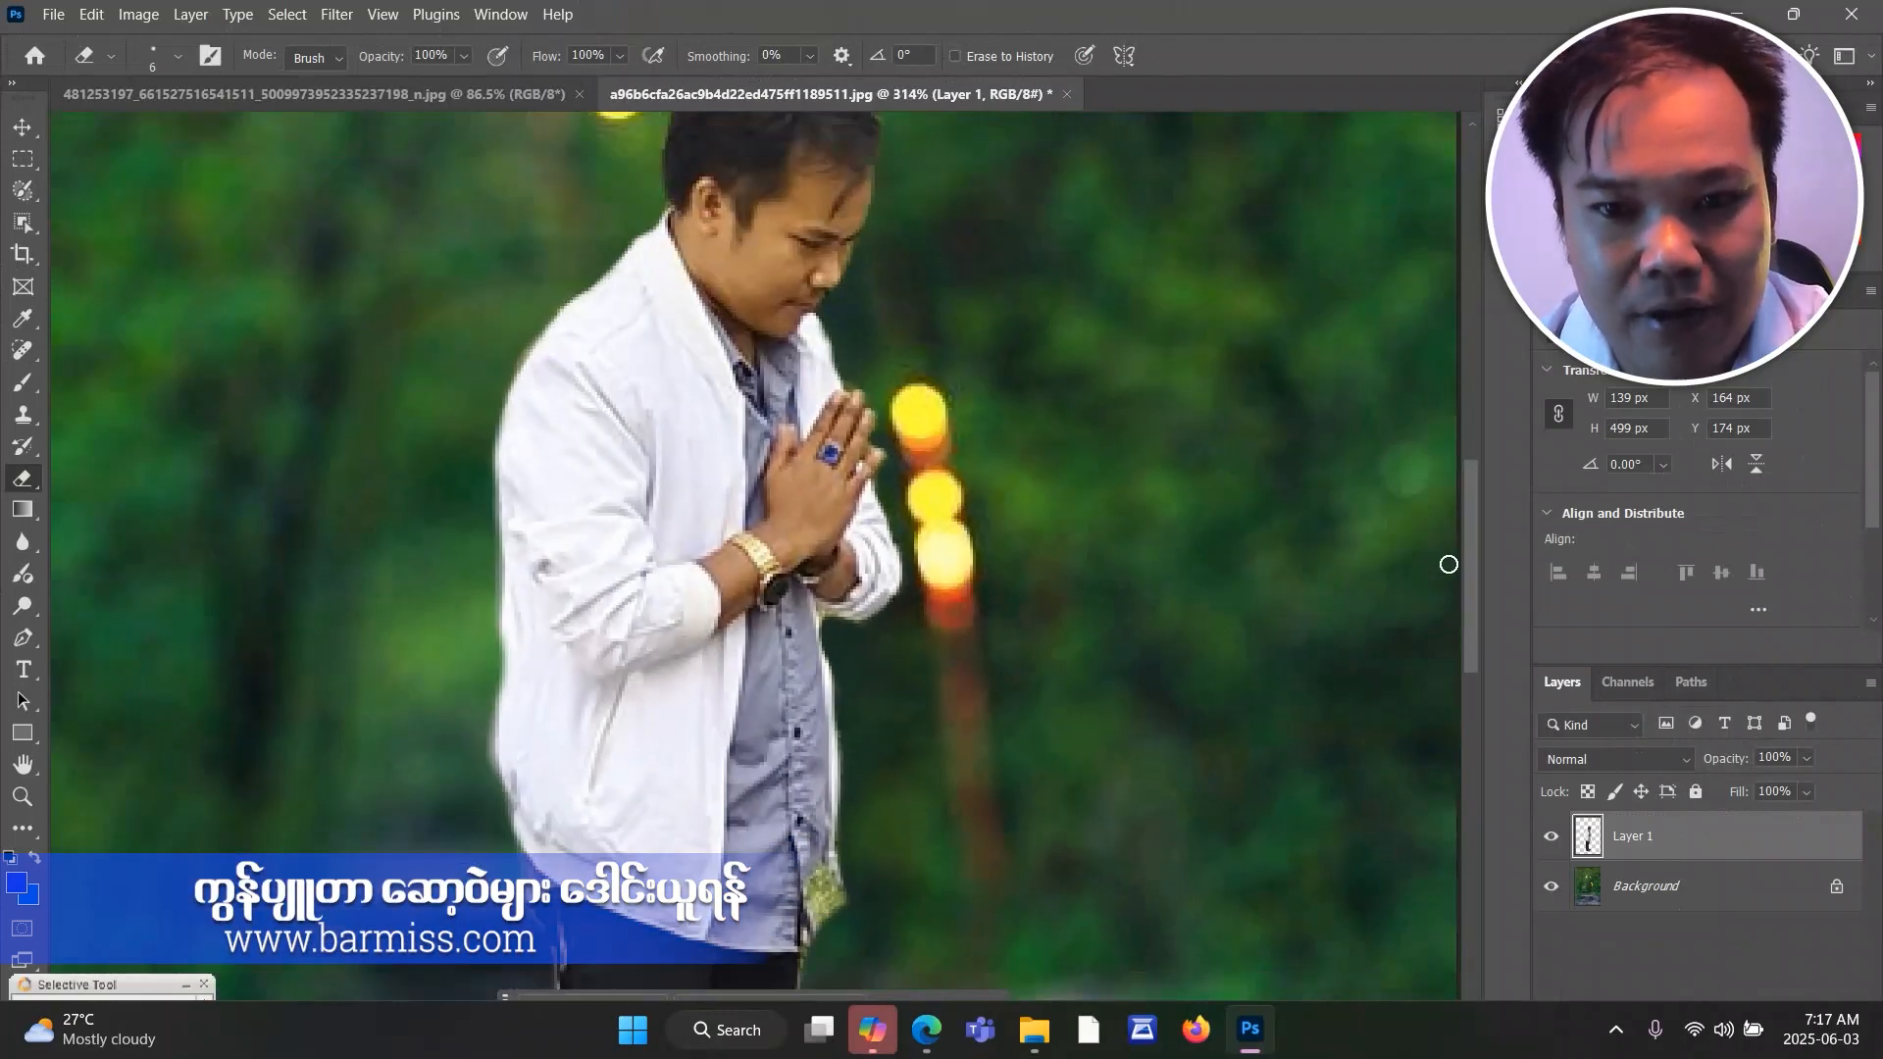
Erase the leftover yellow-green foliage beside the front hem of the man's shirt, down to the top of the trousers.
drag(1468, 539, 1468, 621)
scroll(792, 572, up, 3)
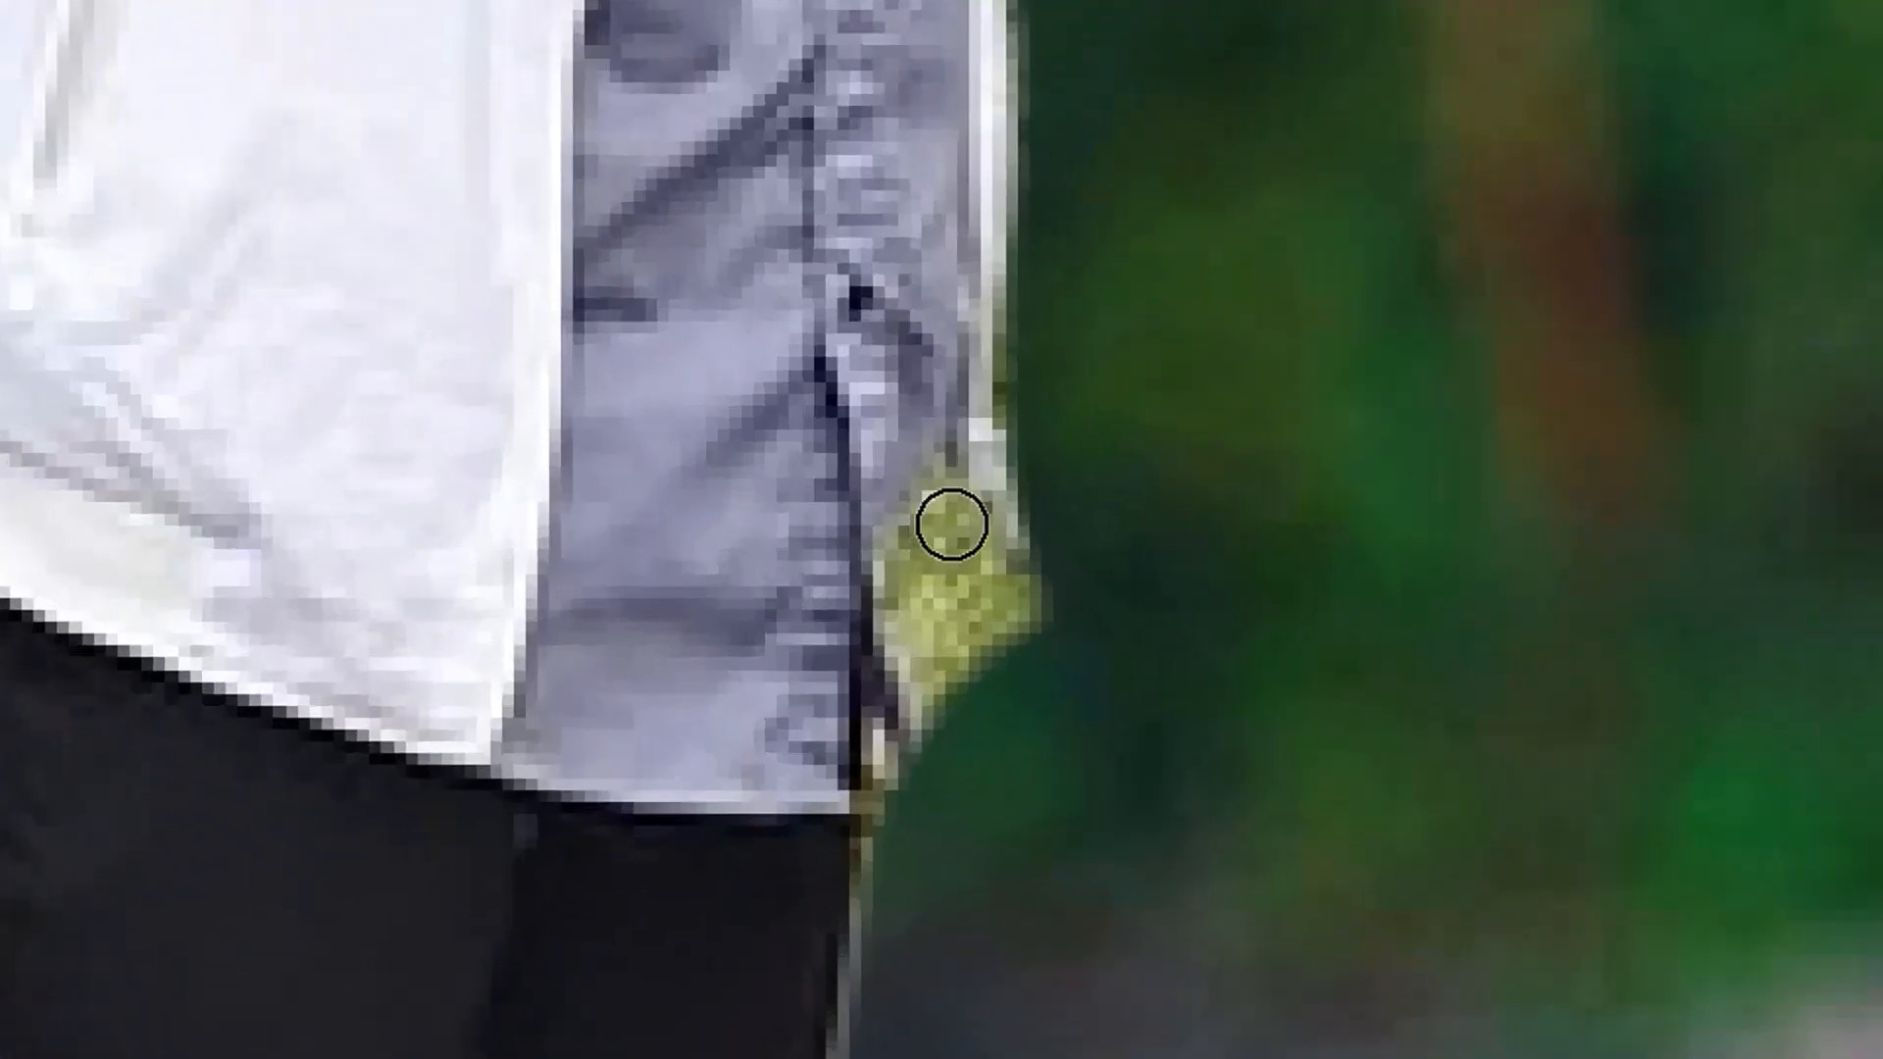
mouse_move(883, 504)
mouse_down()
mouse_move(932, 530)
mouse_move(906, 775)
mouse_up()
mouse_move(946, 618)
mouse_down()
mouse_move(998, 624)
mouse_move(1023, 594)
mouse_move(931, 500)
mouse_move(924, 557)
mouse_up()
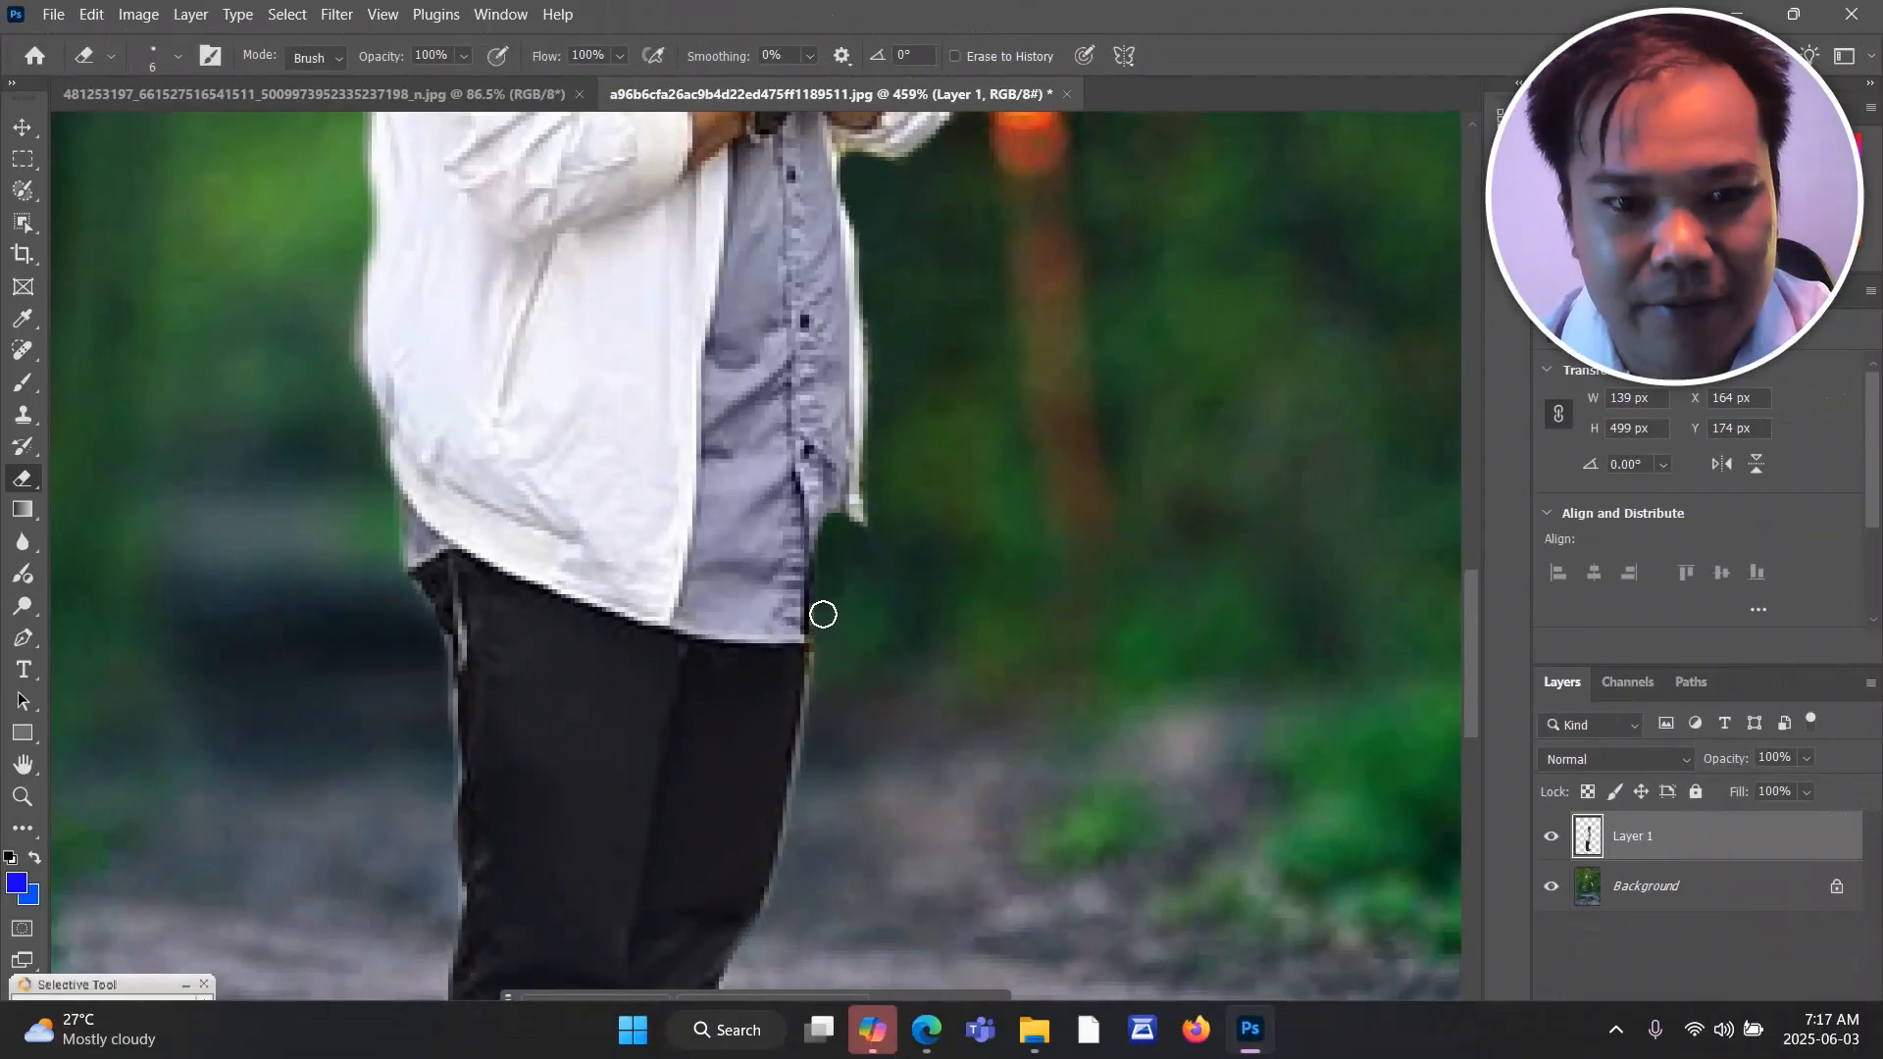
scroll(887, 600, down, 8)
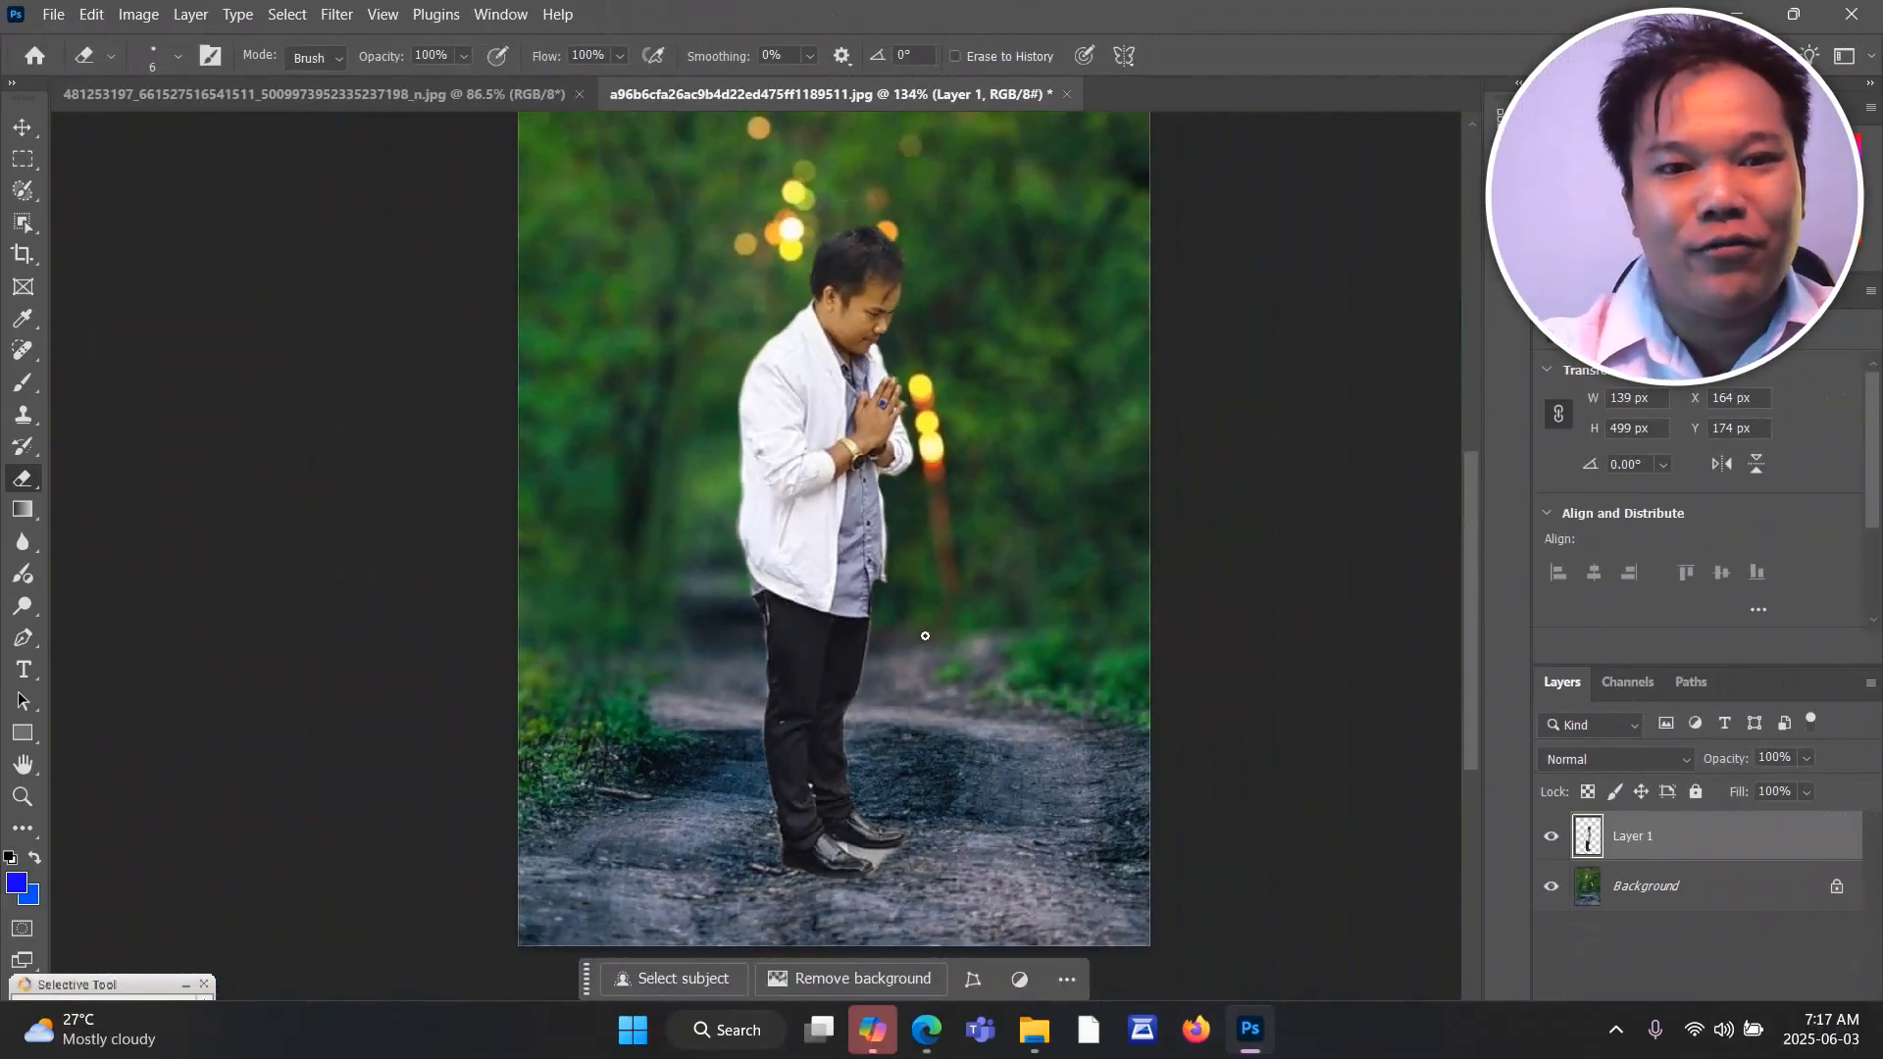
Compare the man on the forest background with the original street photo in the other open document.
scroll(1291, 700, up, 3)
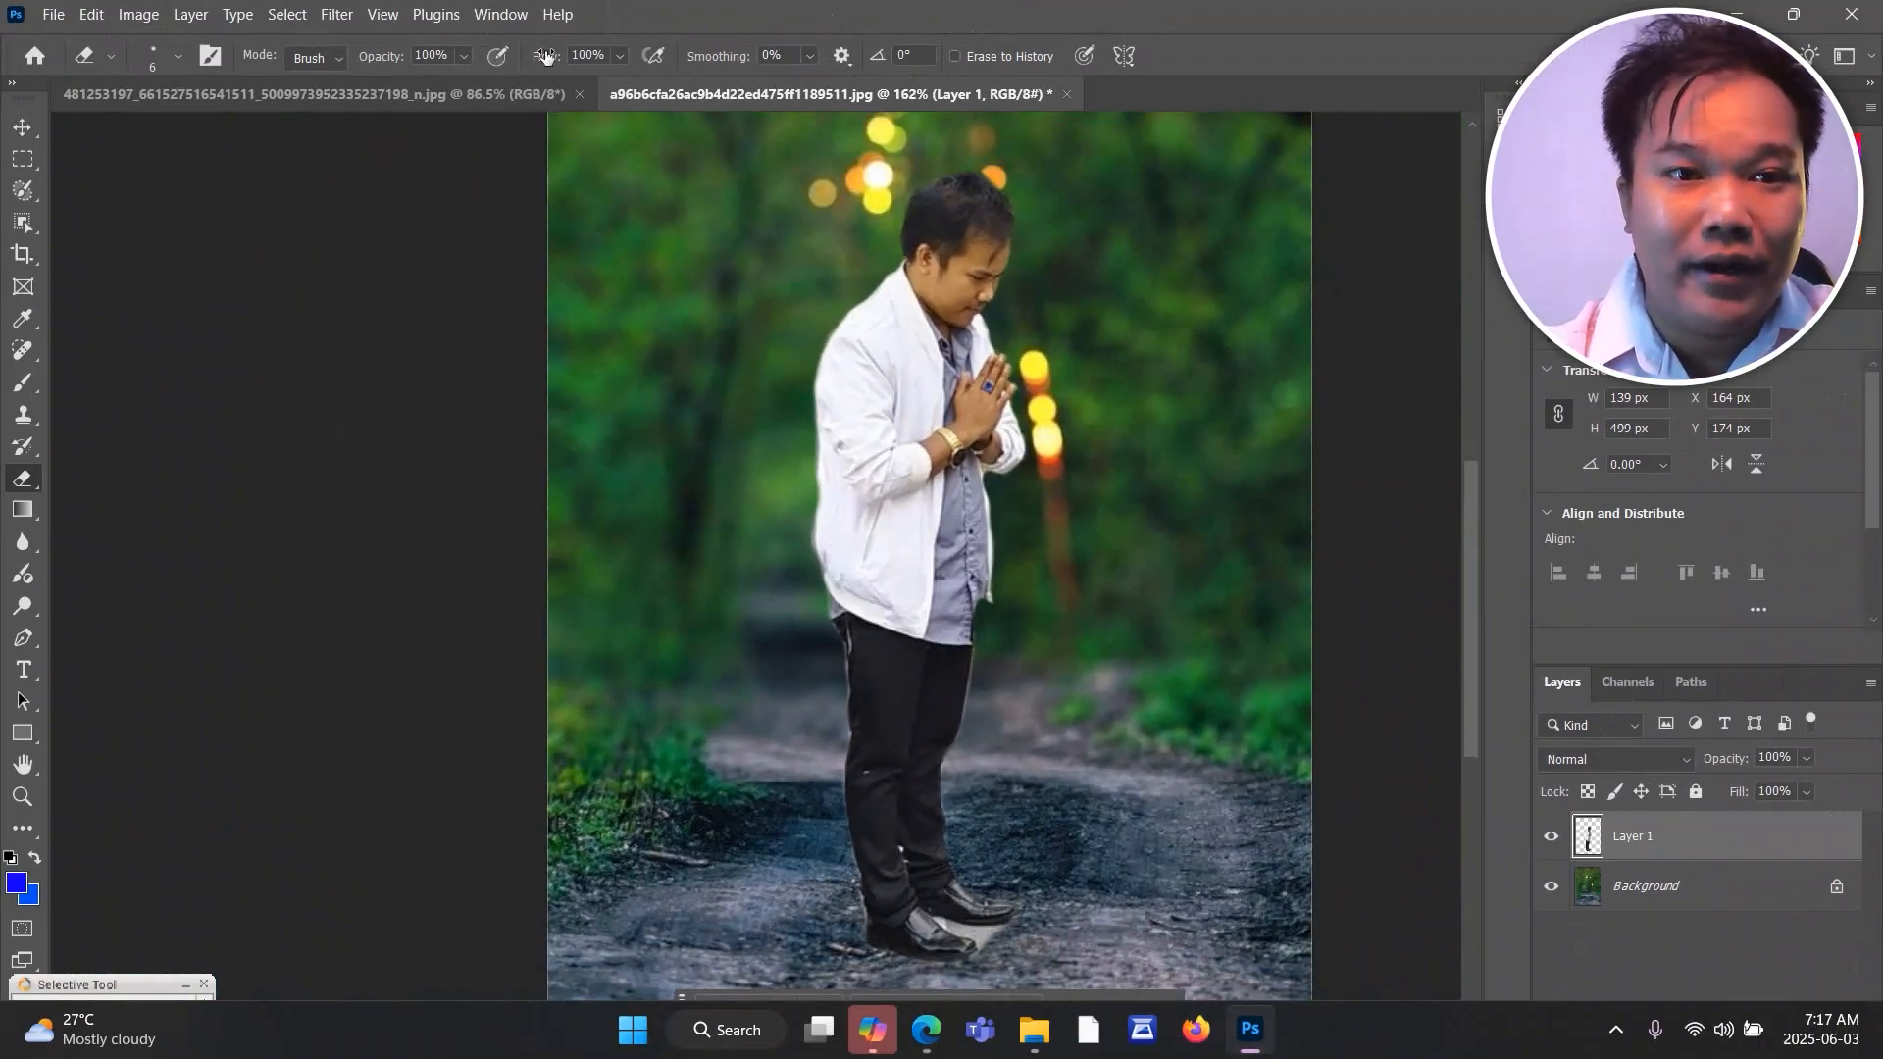
click(465, 94)
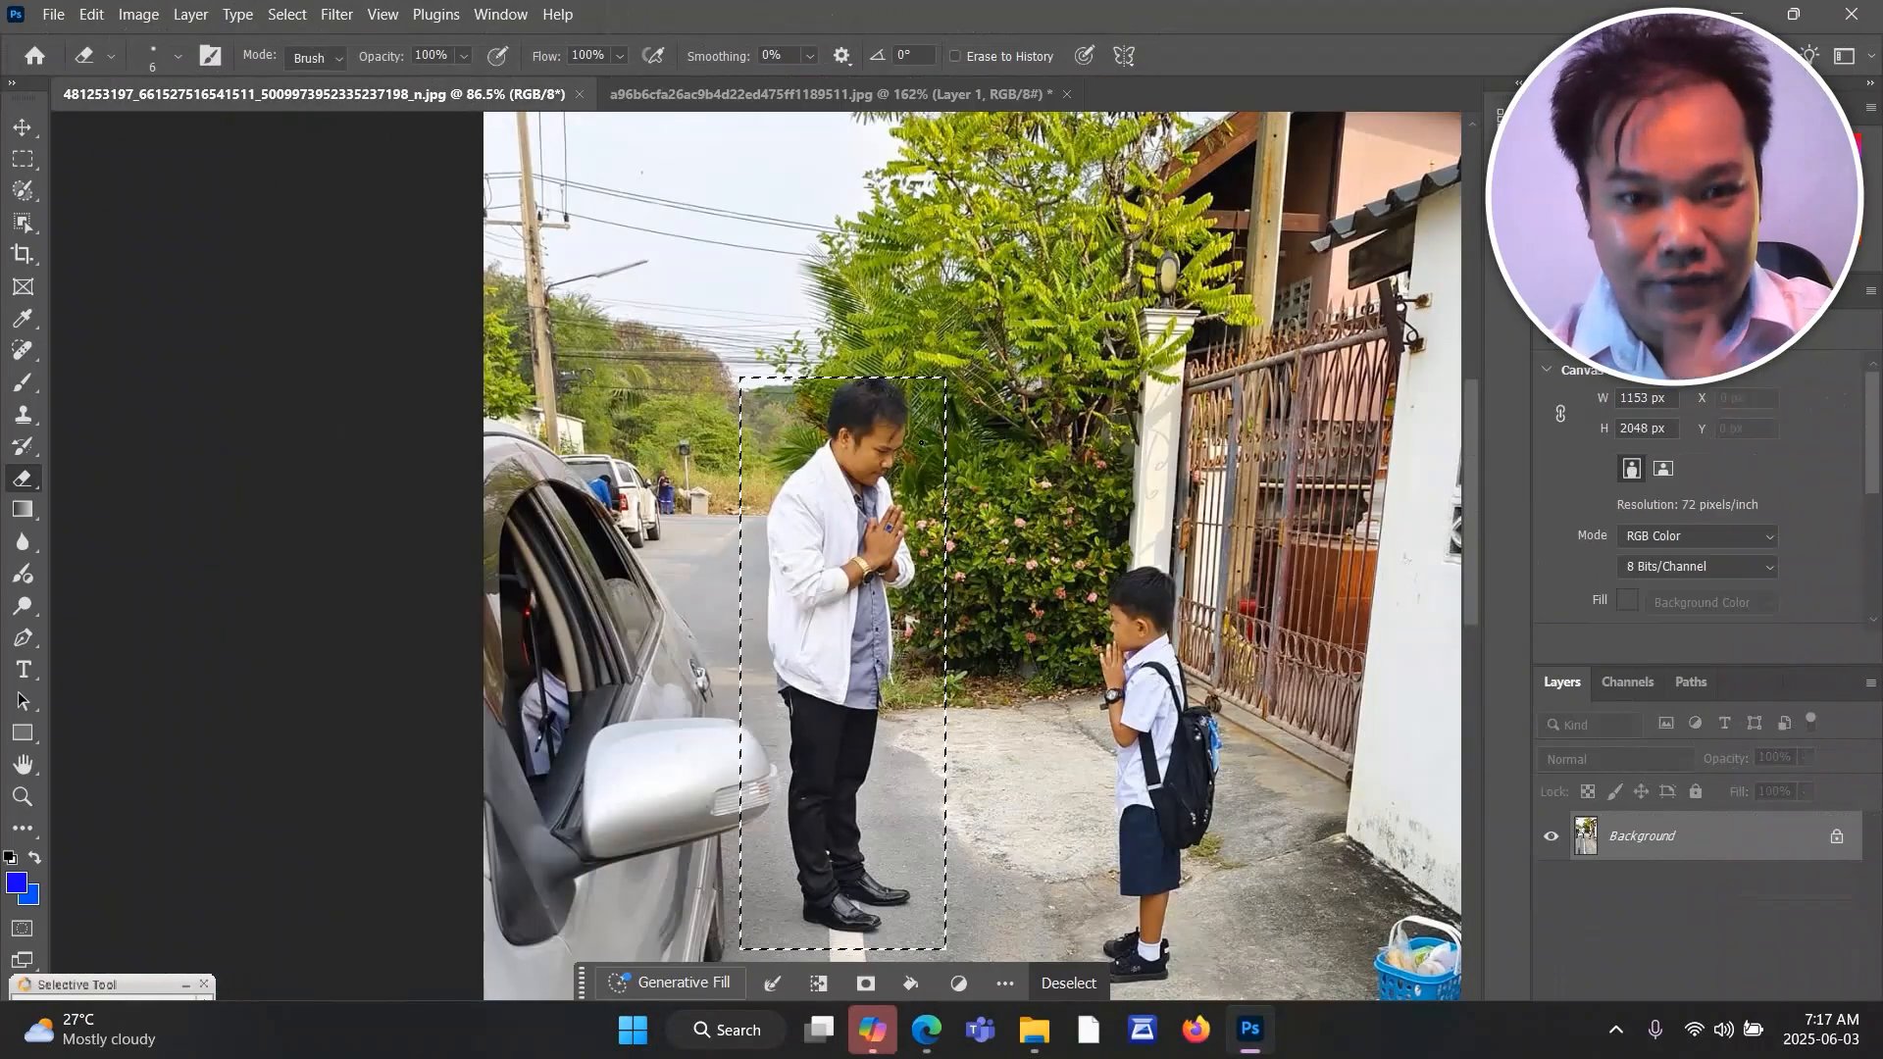
scroll(1047, 440, down, 5)
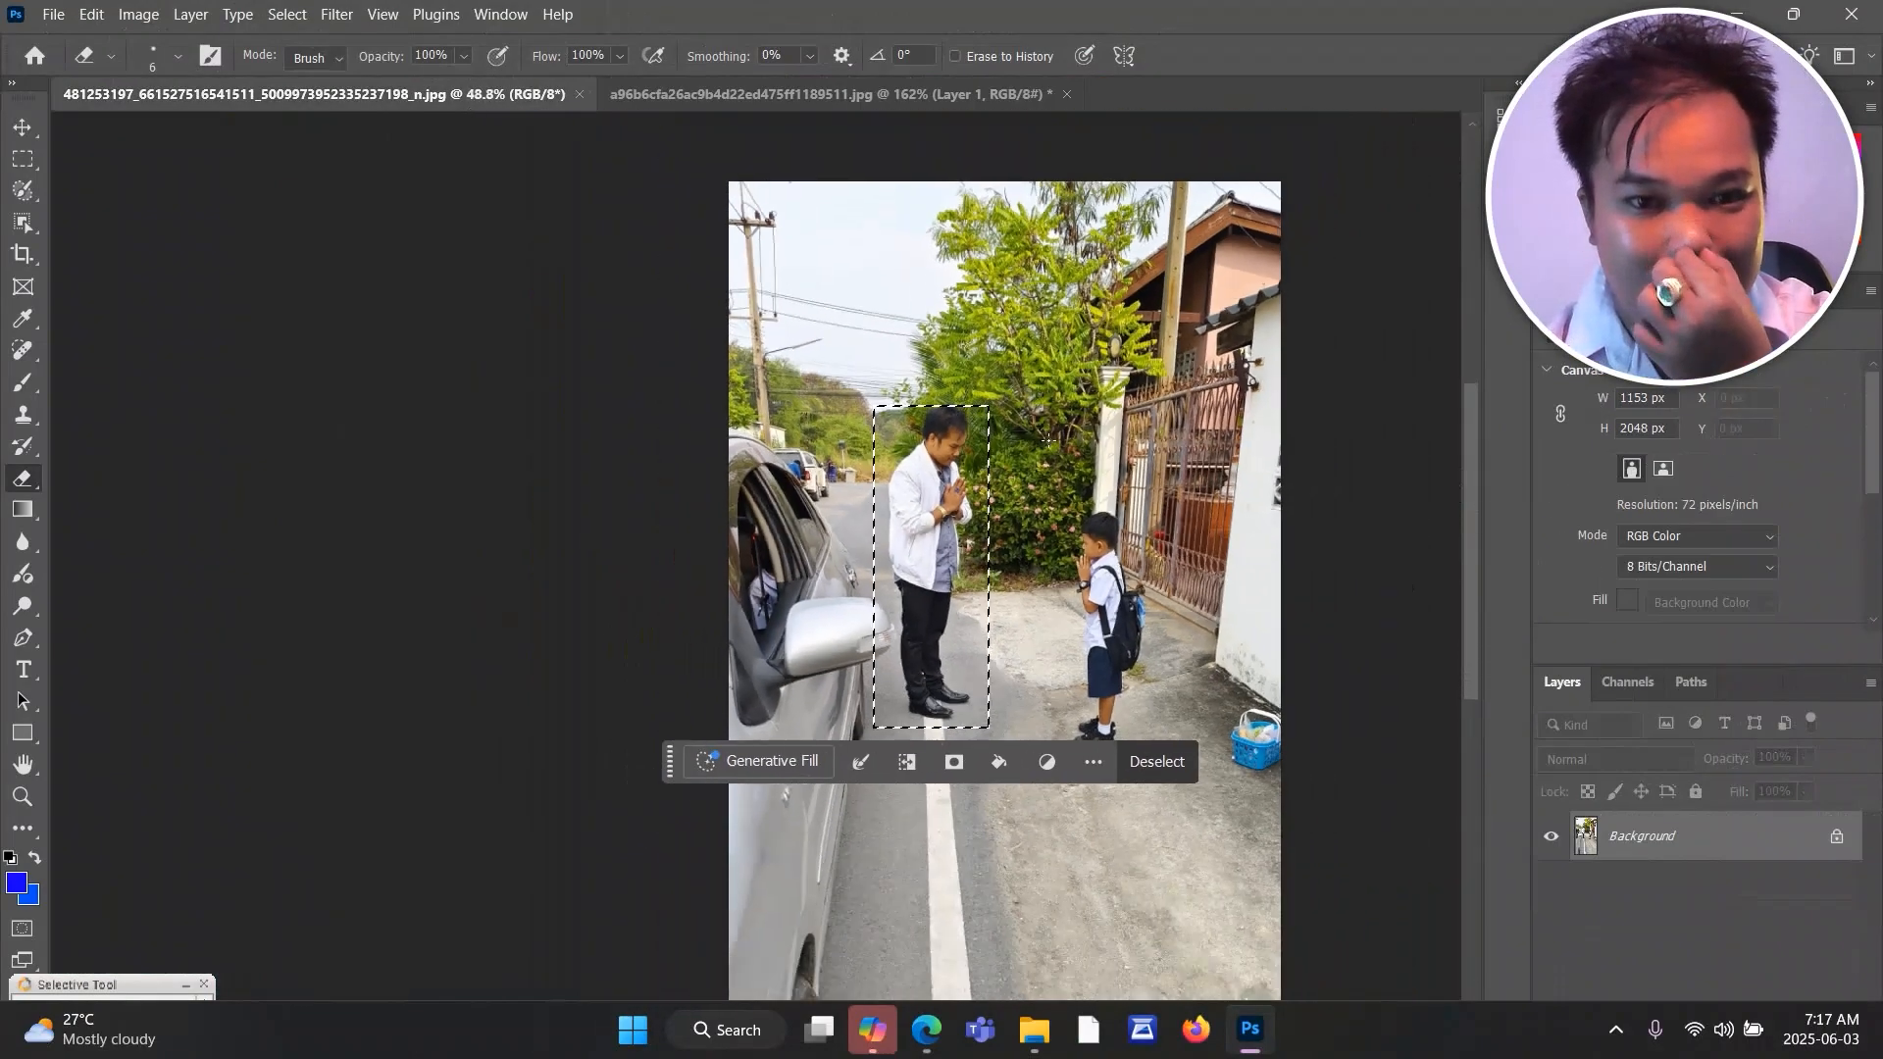
click(738, 94)
scroll(1140, 431, down, 2)
scroll(1141, 431, down, 2)
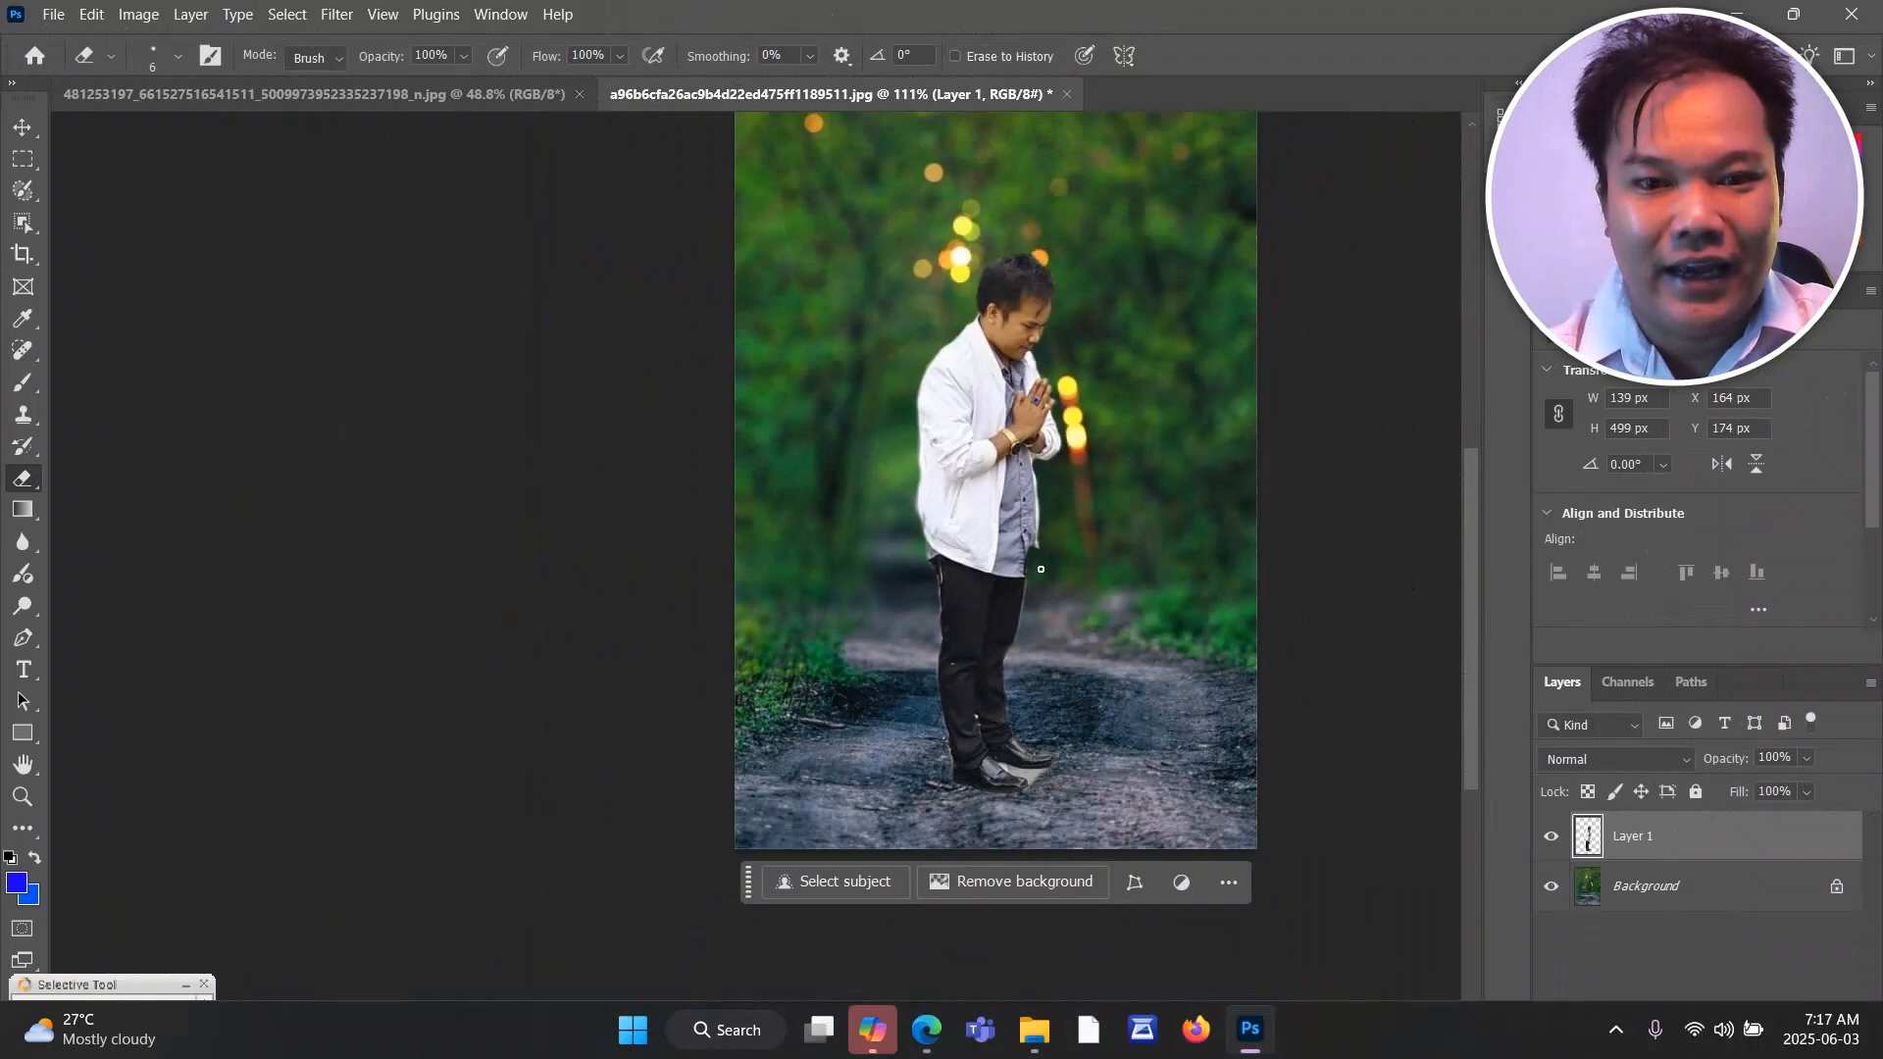
Erase the pale pavement between the man's shoes with the 6 px eraser, finishing the narrow gap at 1 px.
scroll(1025, 770, up, 8)
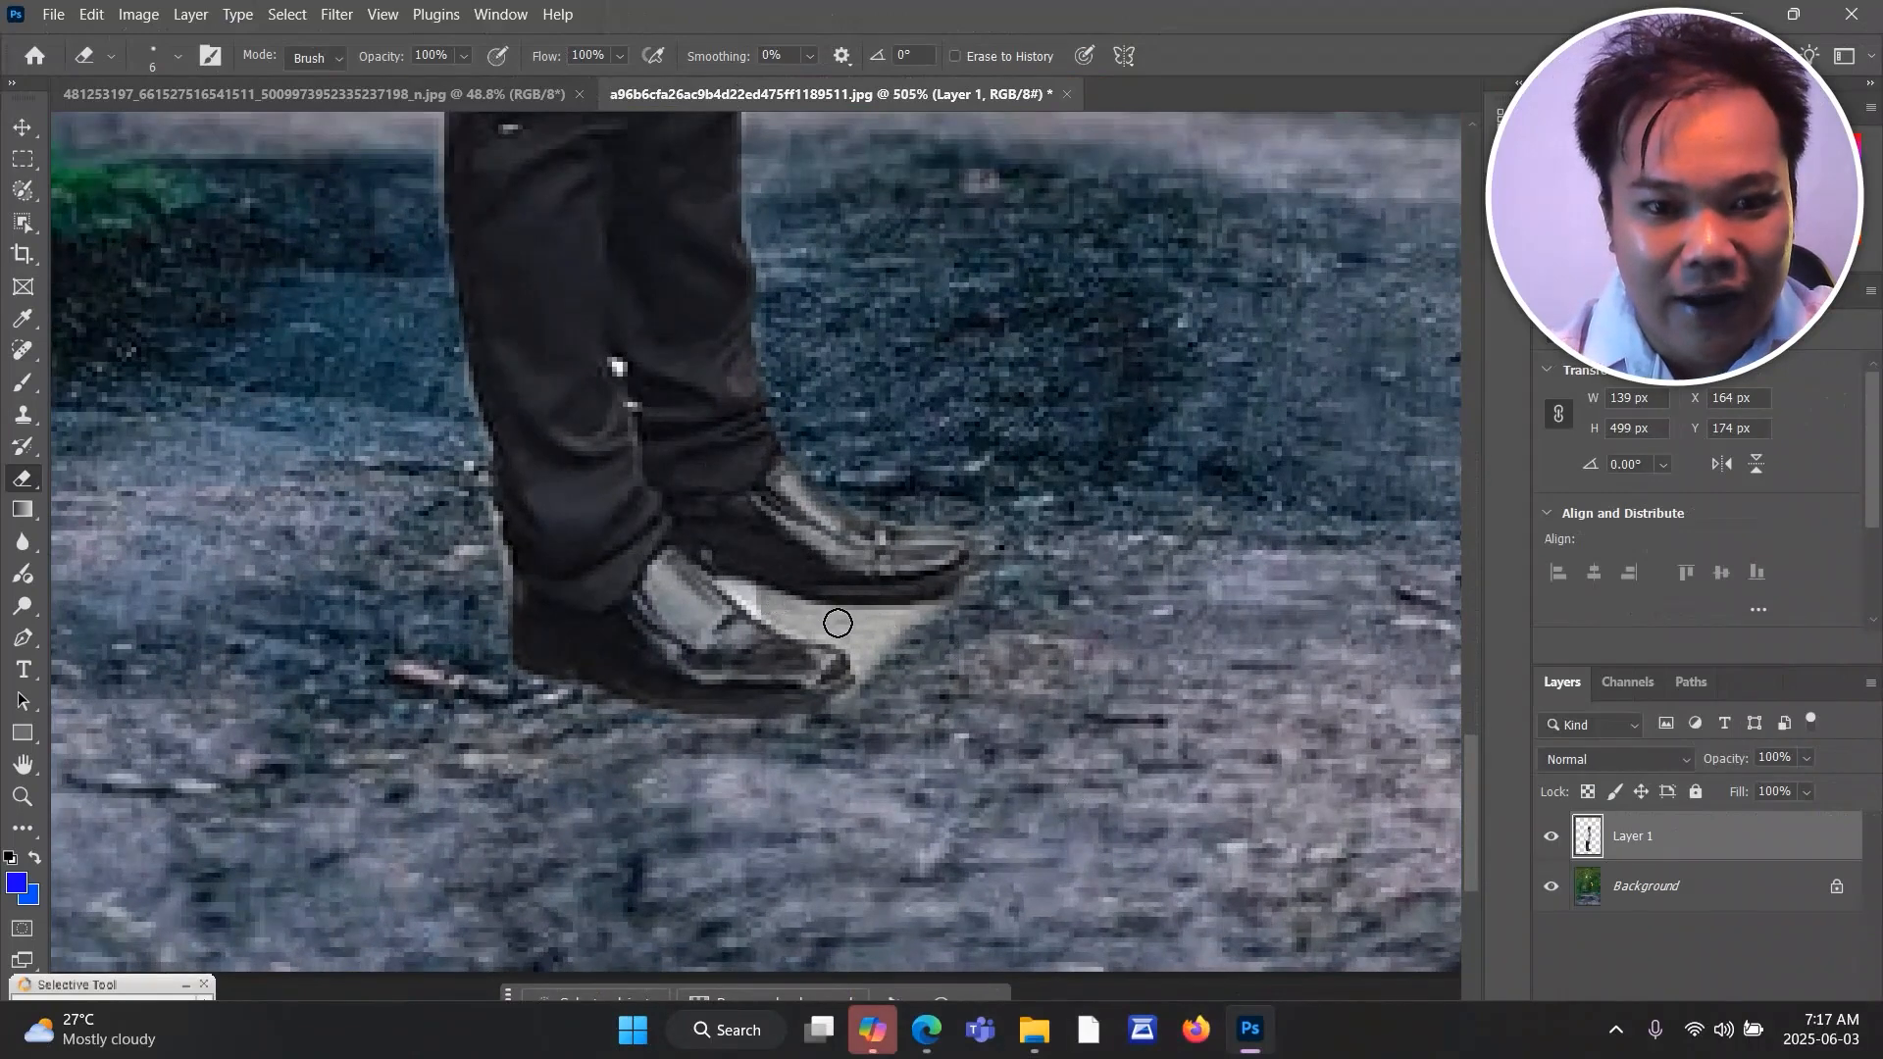
drag(837, 619, 917, 624)
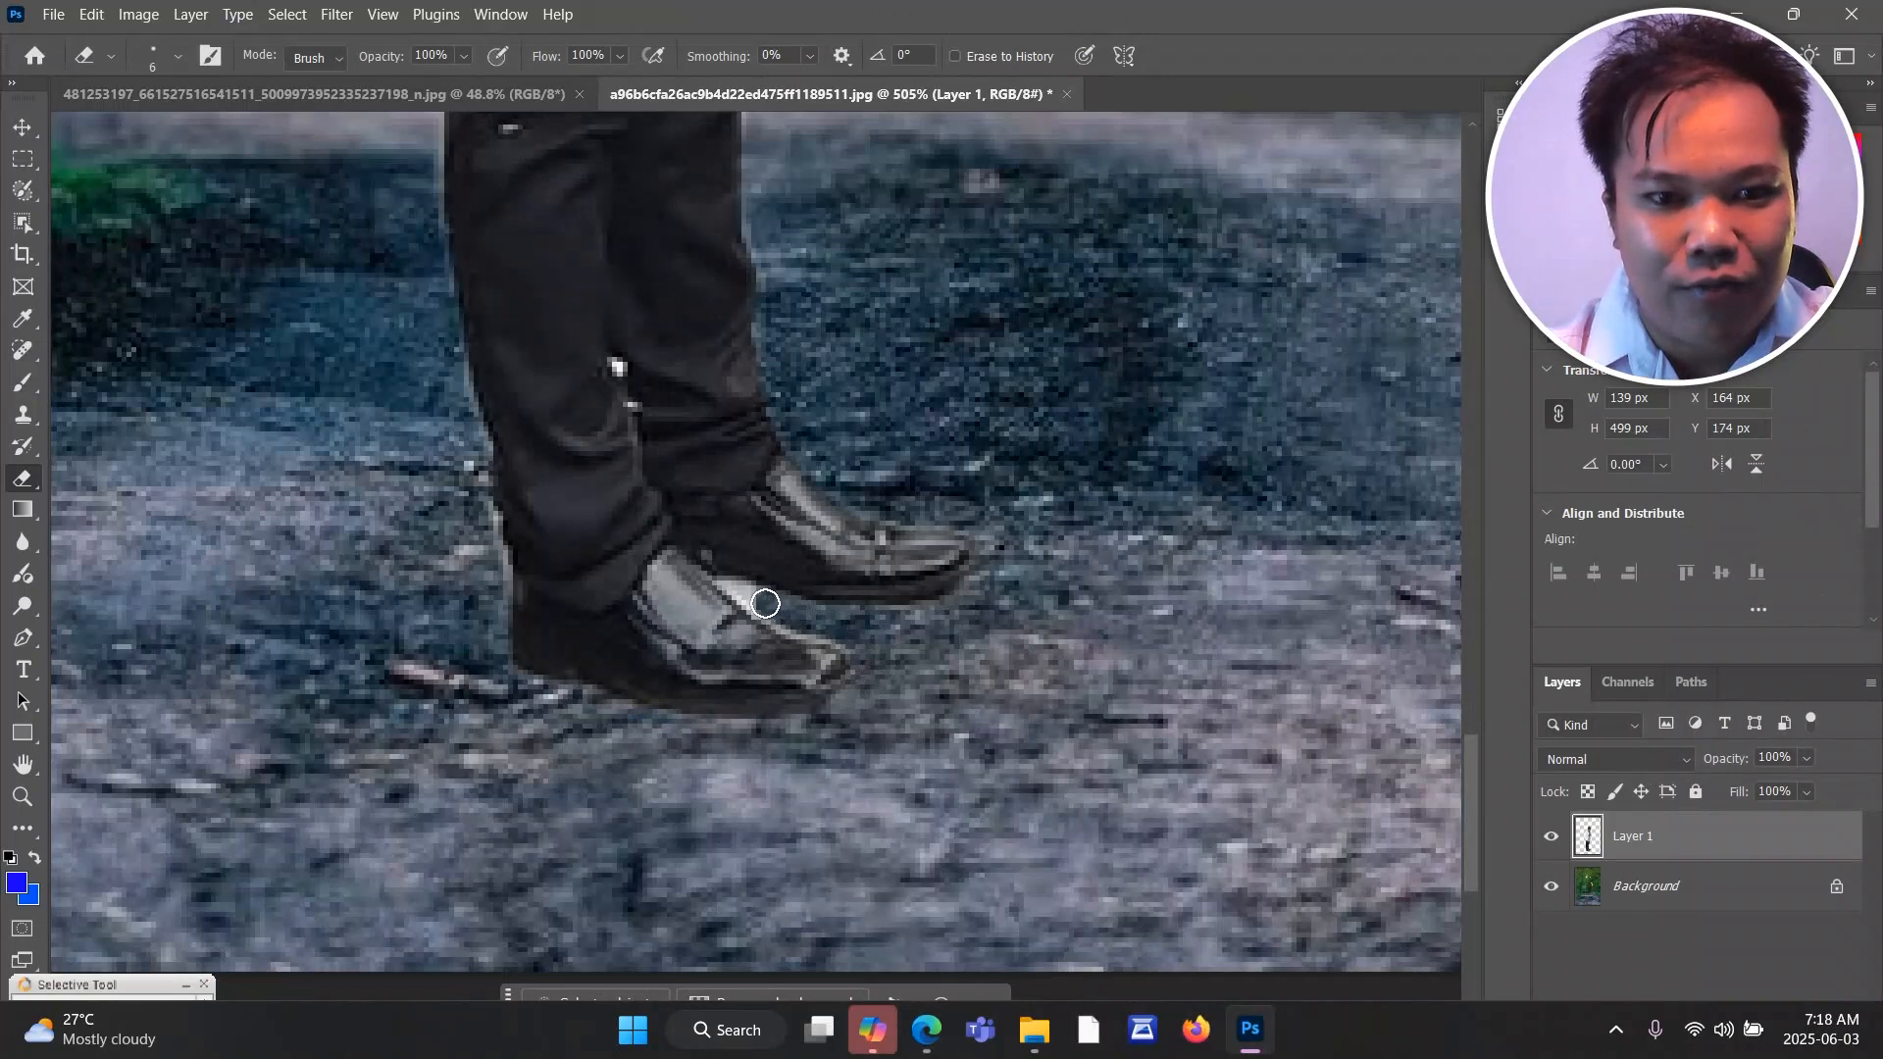
click(177, 56)
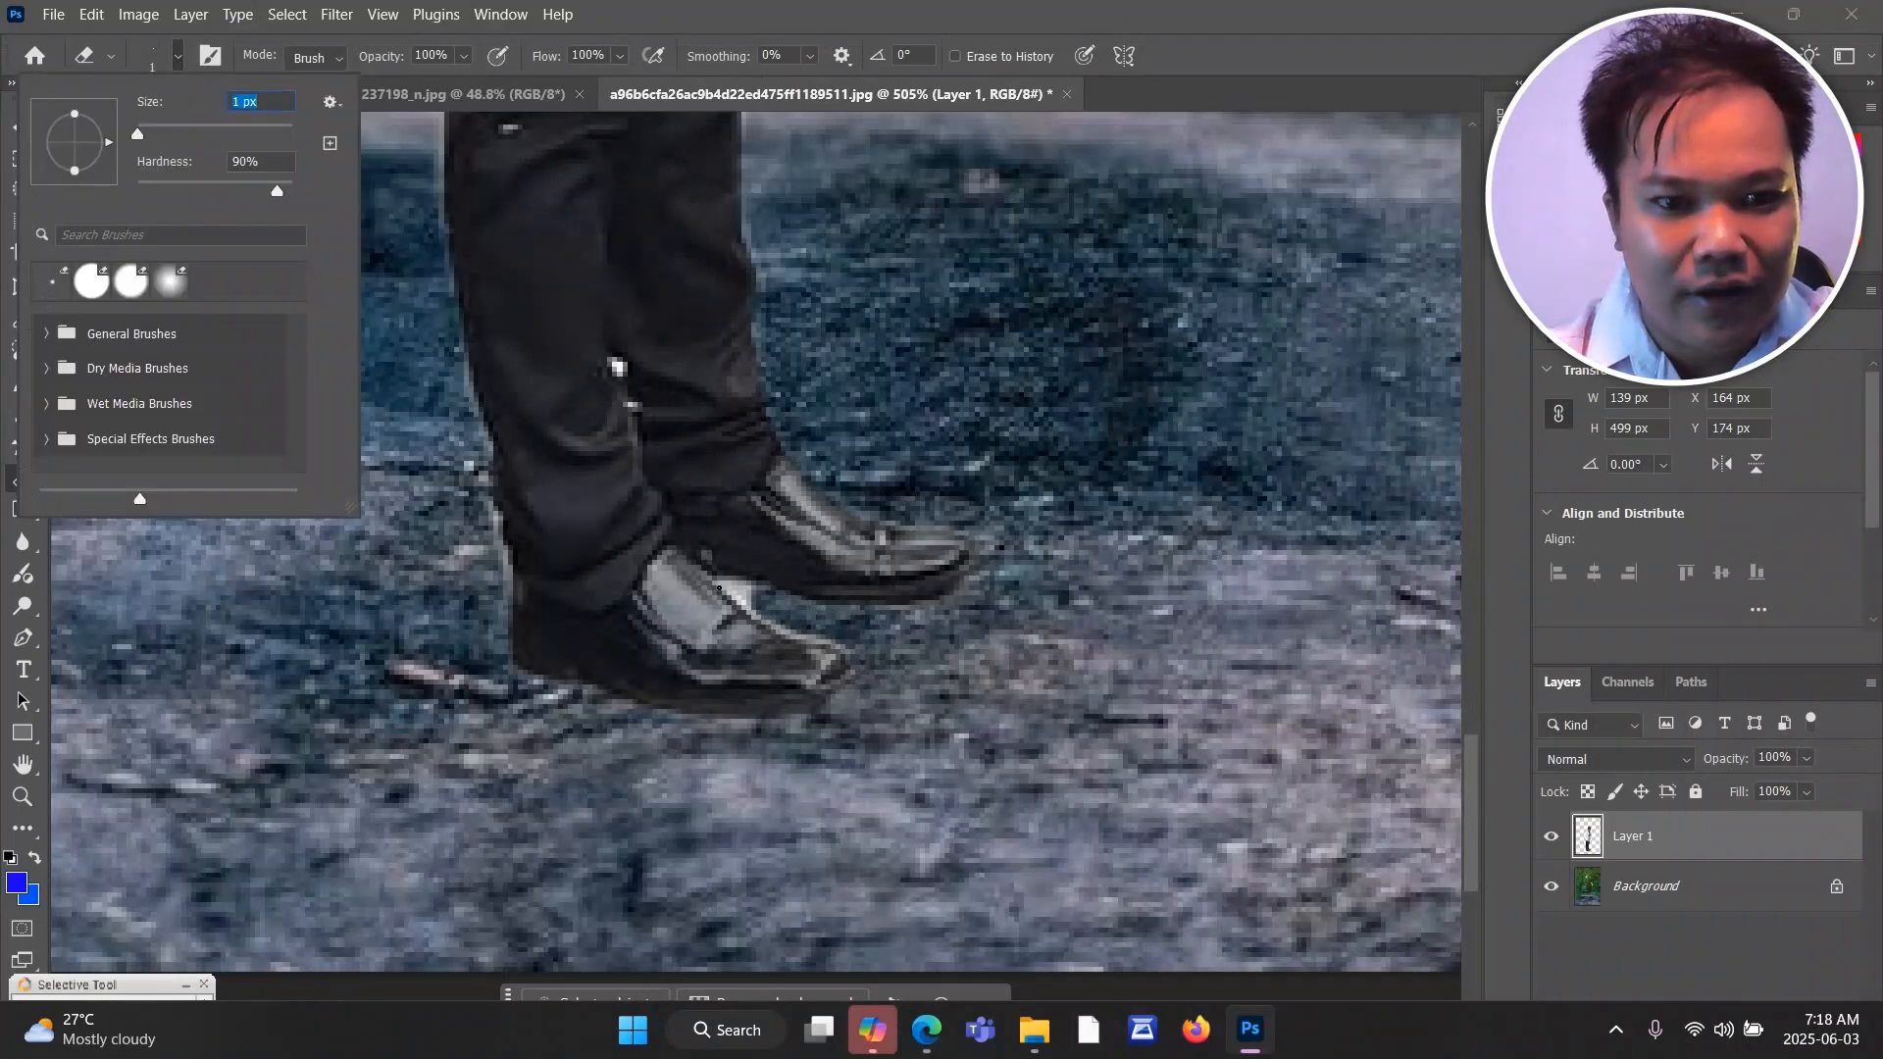
click(739, 587)
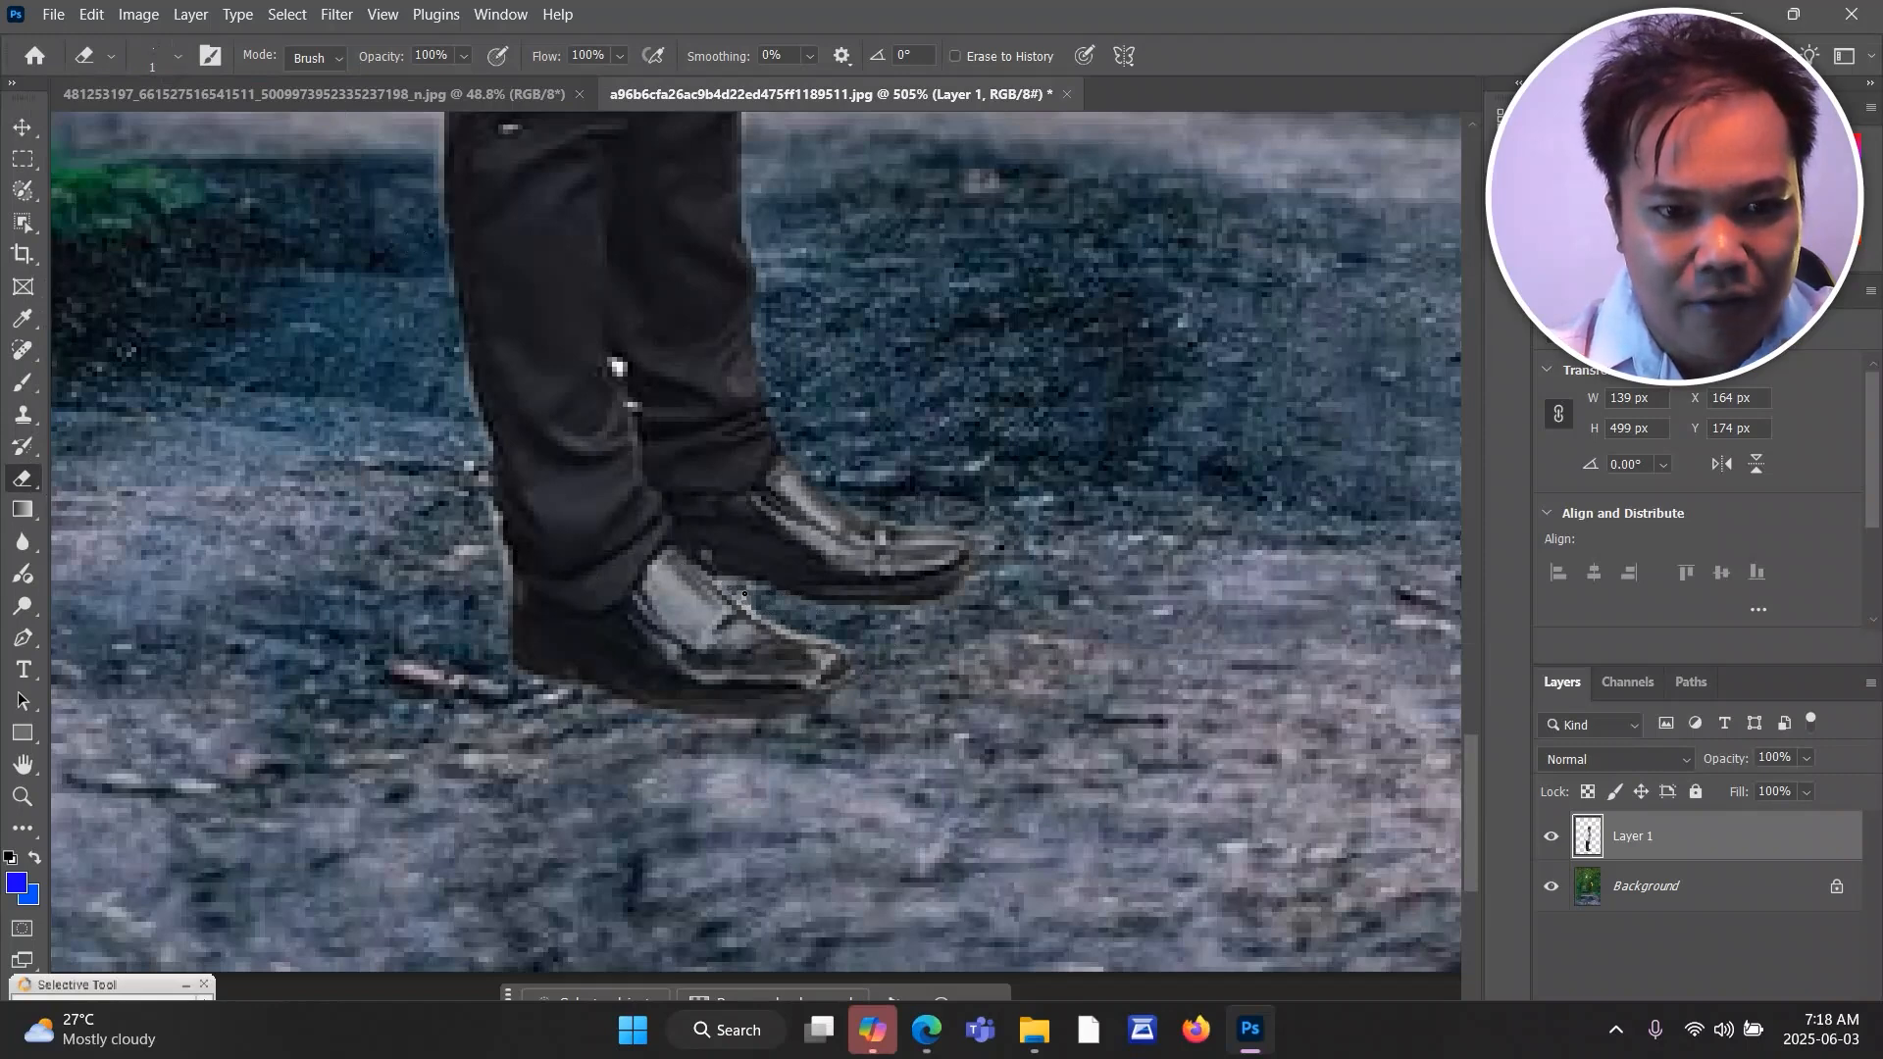
scroll(781, 620, down, 8)
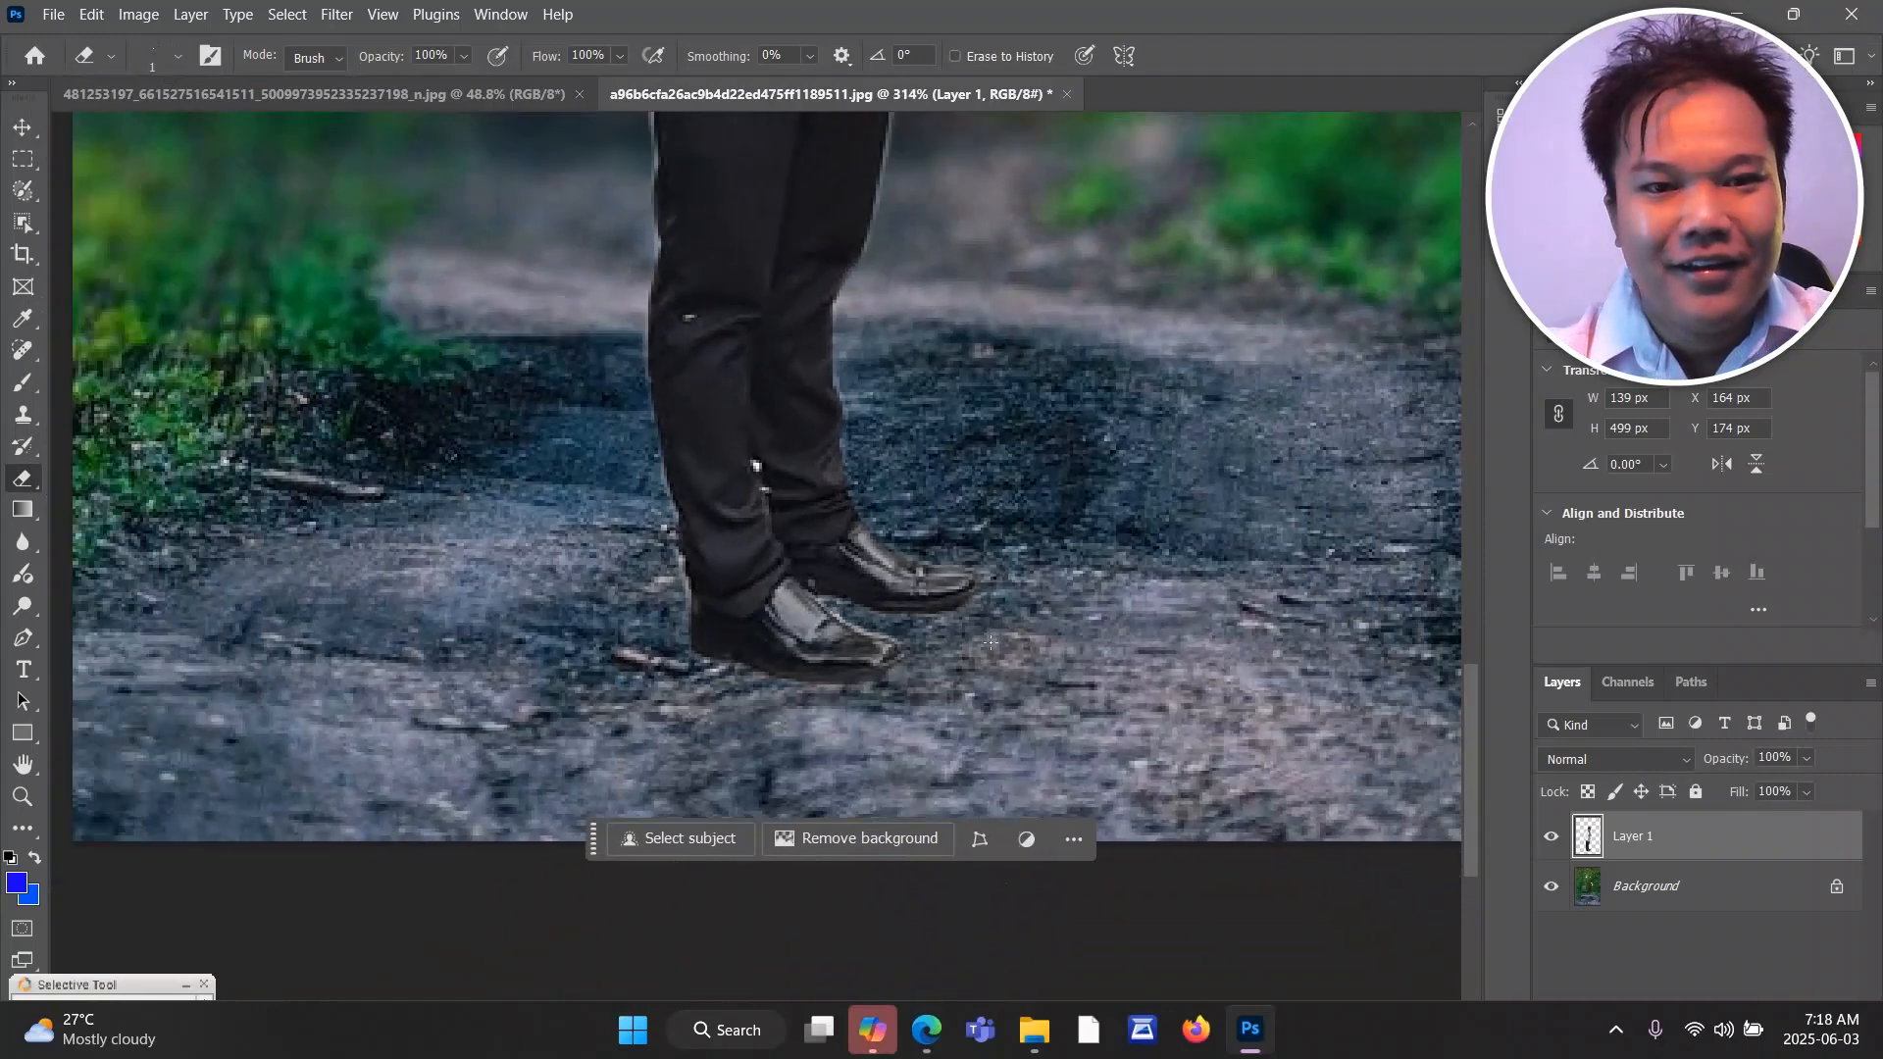
click(21, 129)
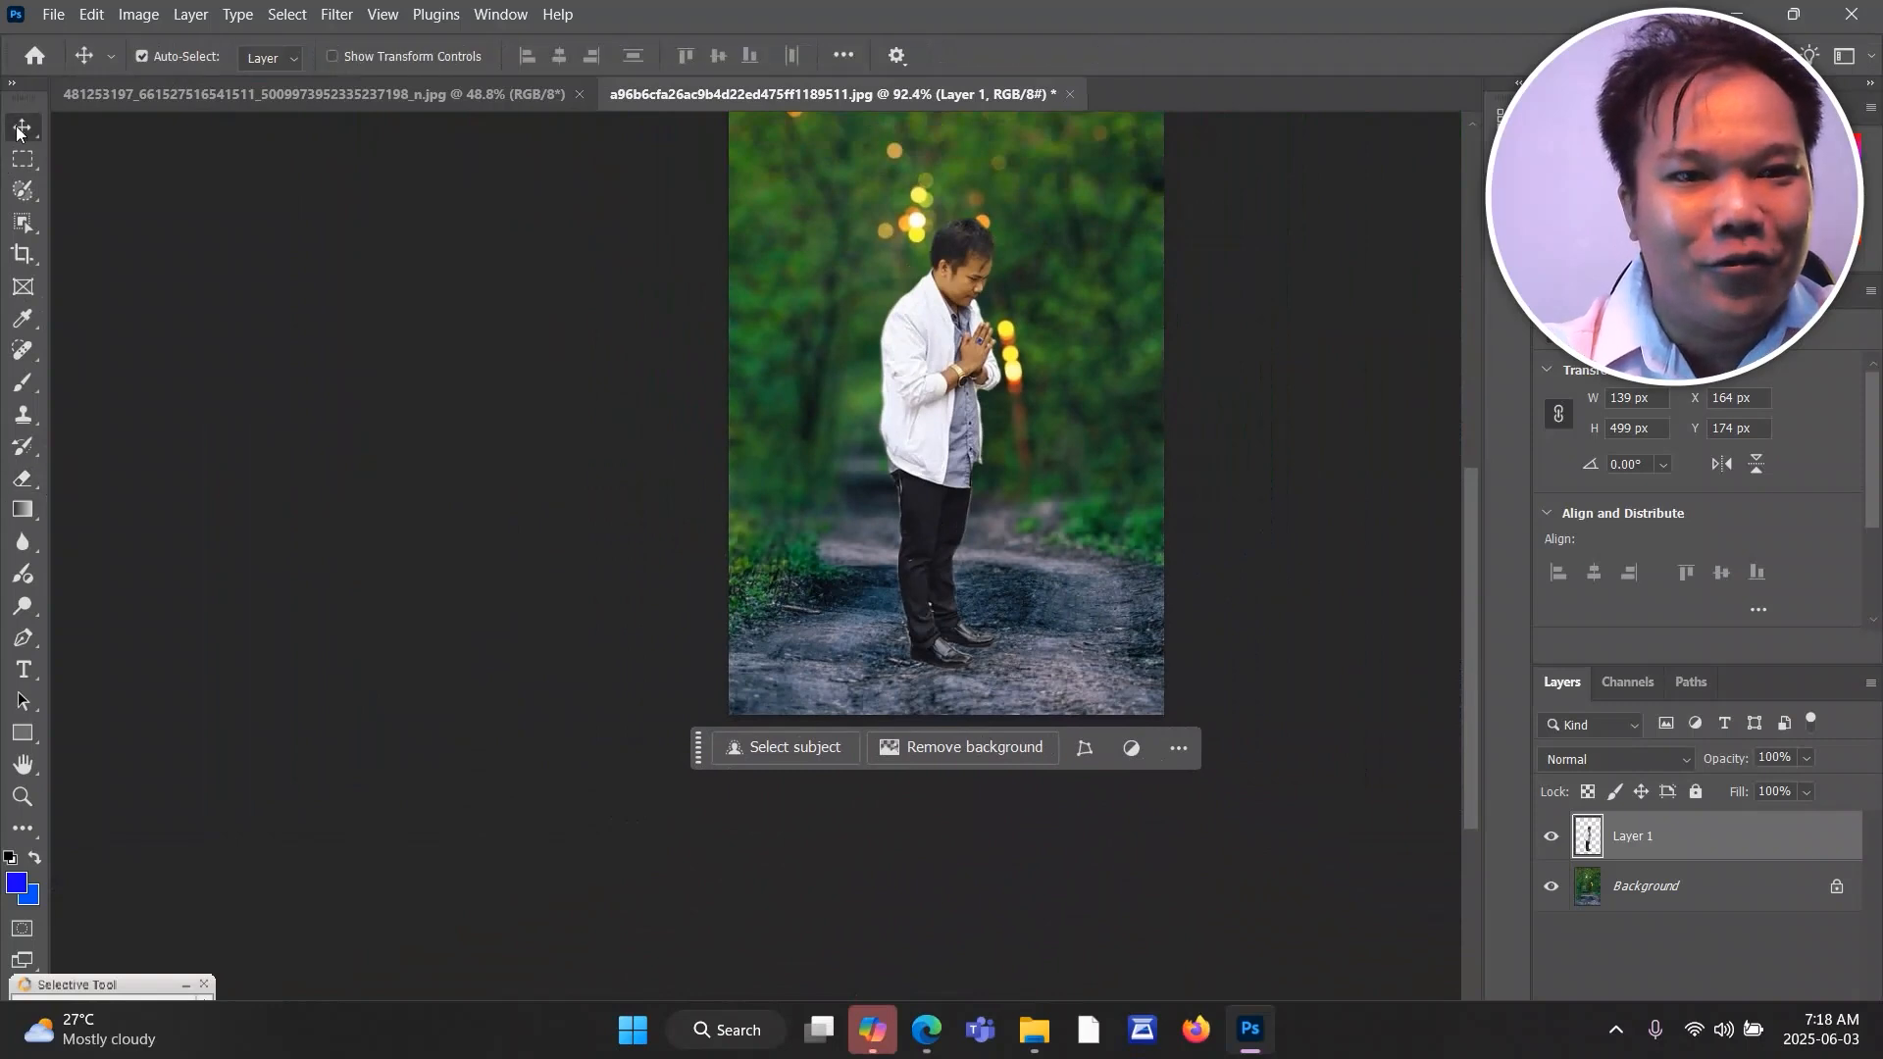
drag(1468, 550, 1464, 496)
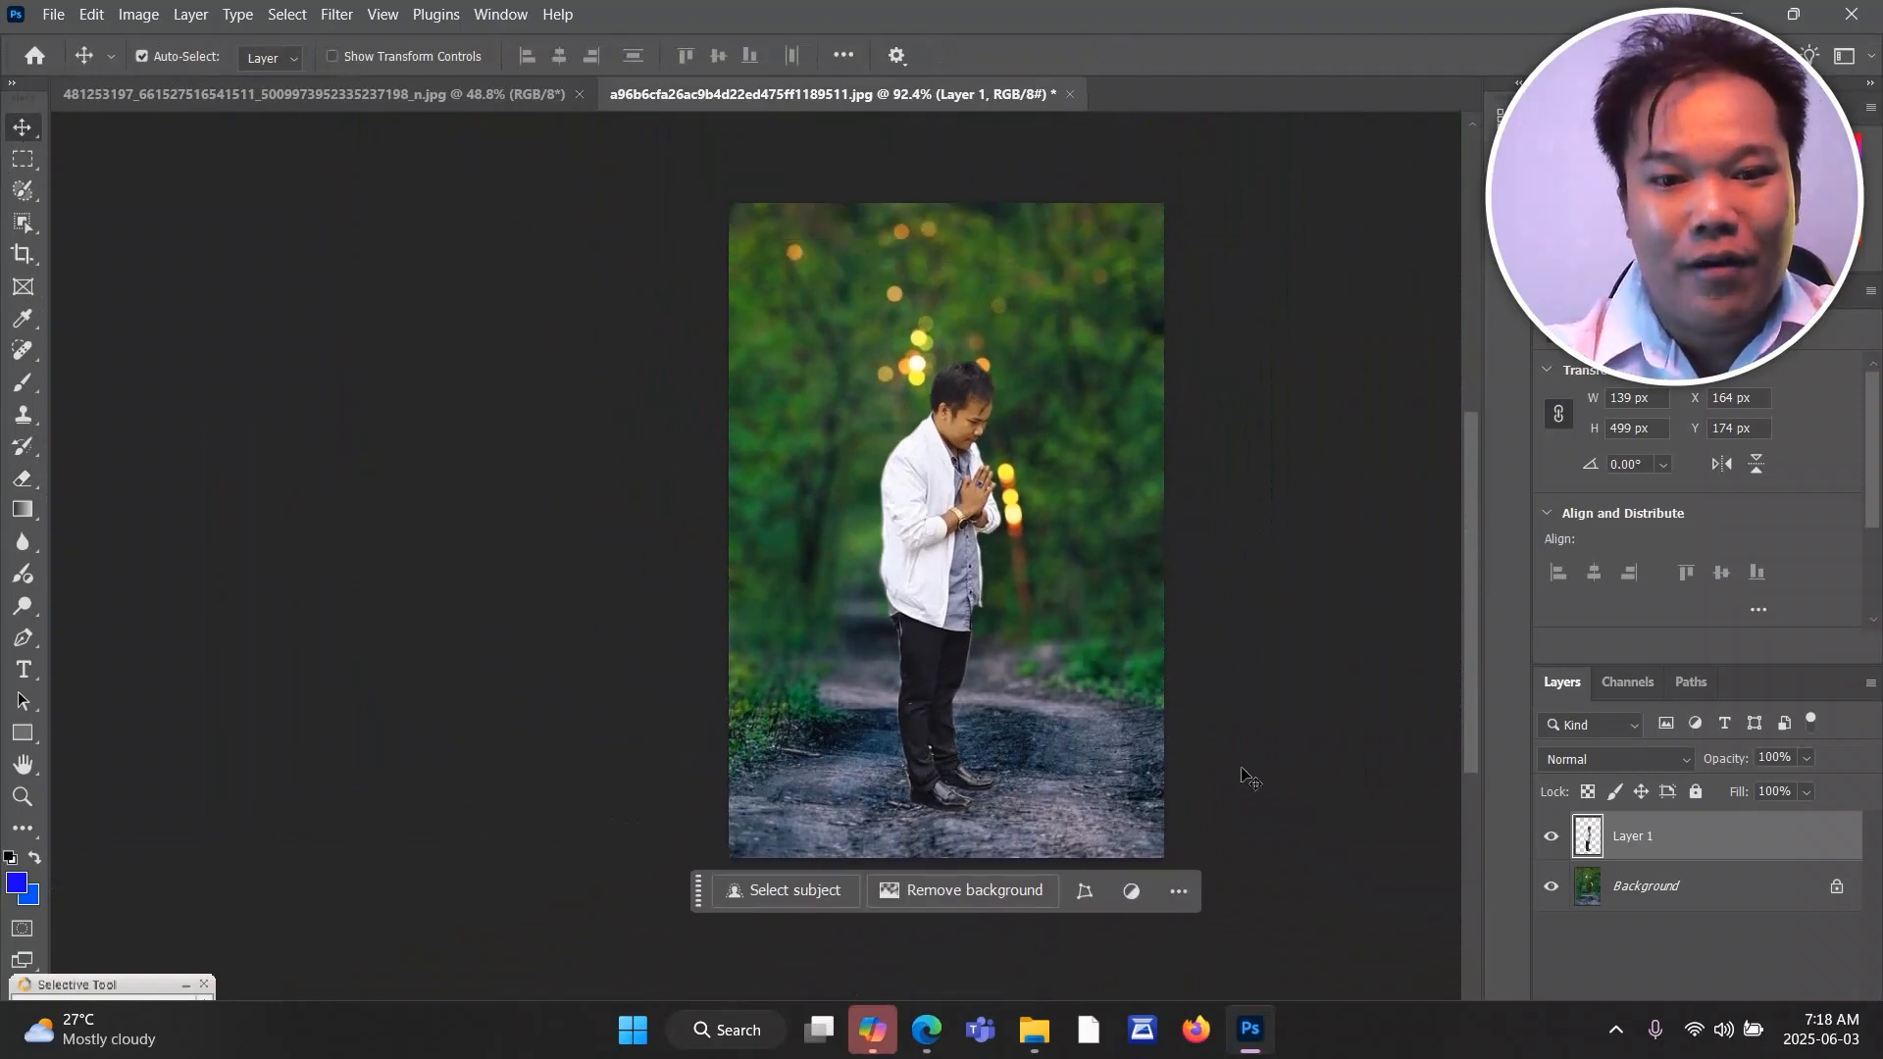
drag(1217, 667, 1145, 643)
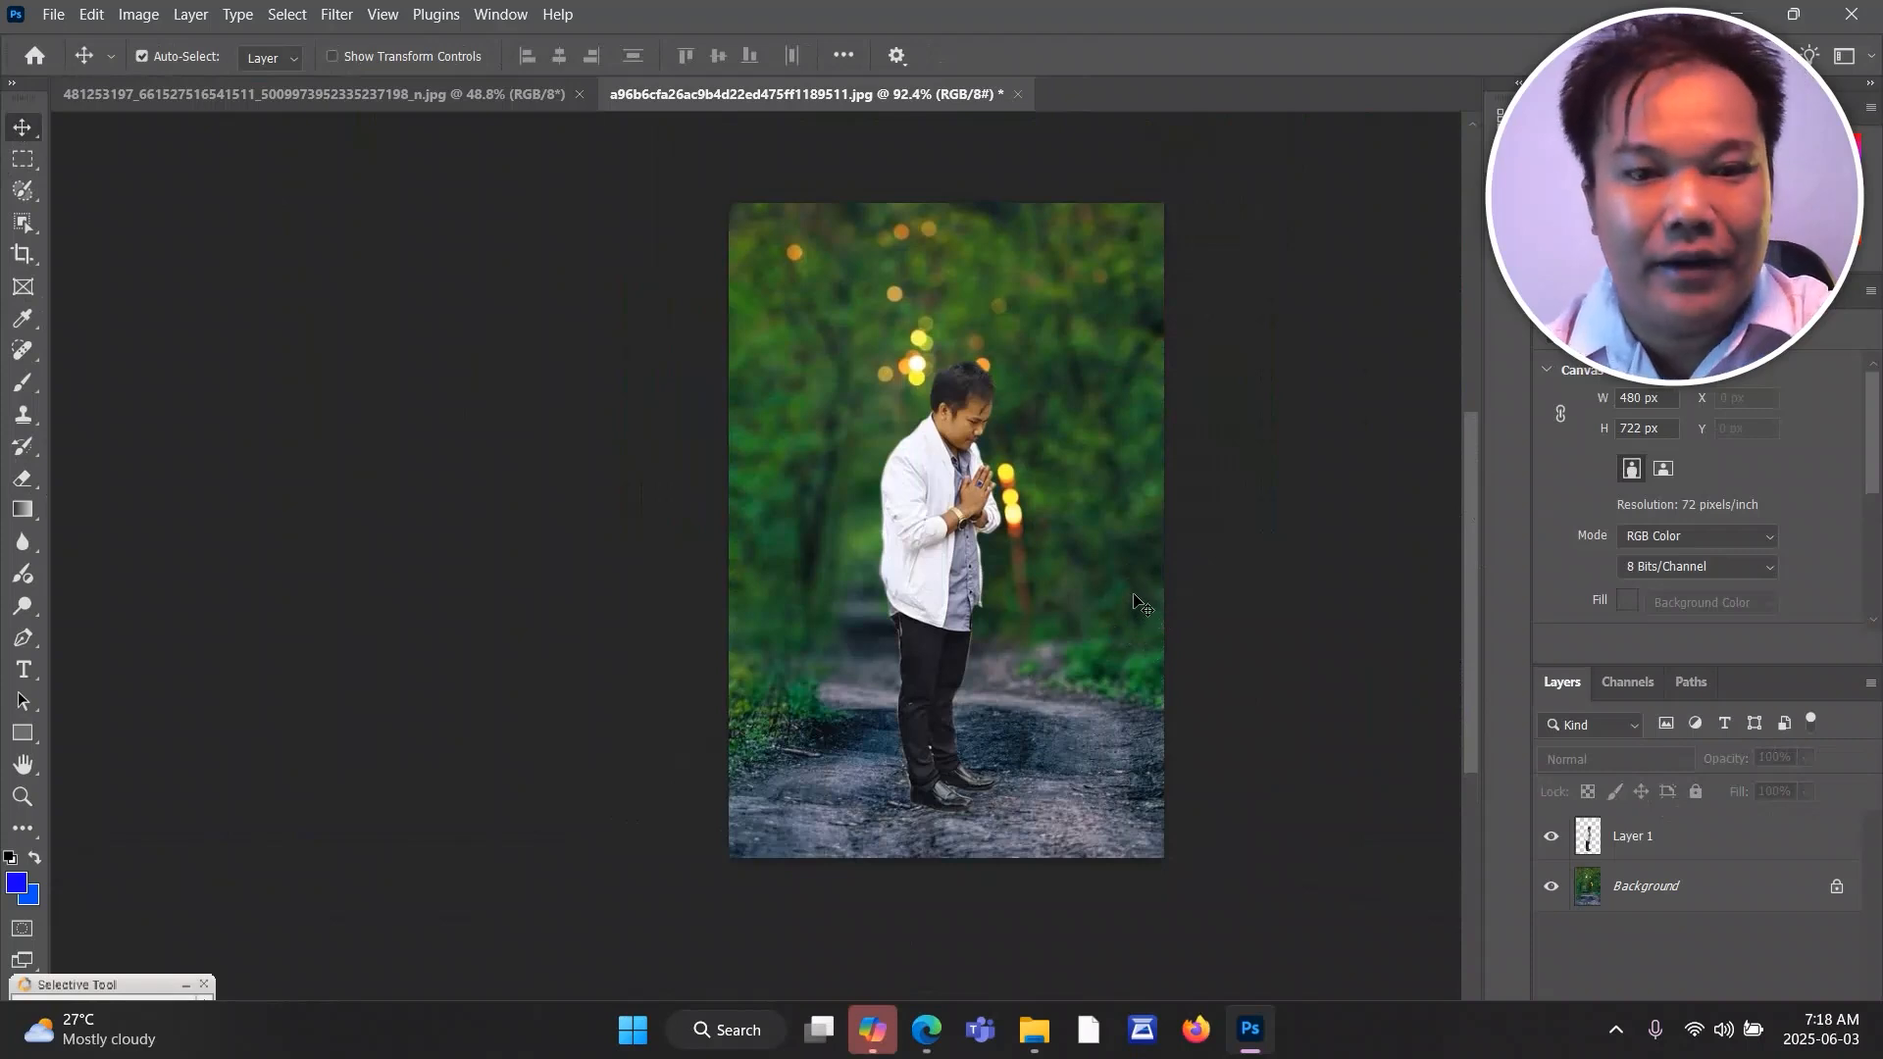
scroll(955, 572, up, 1)
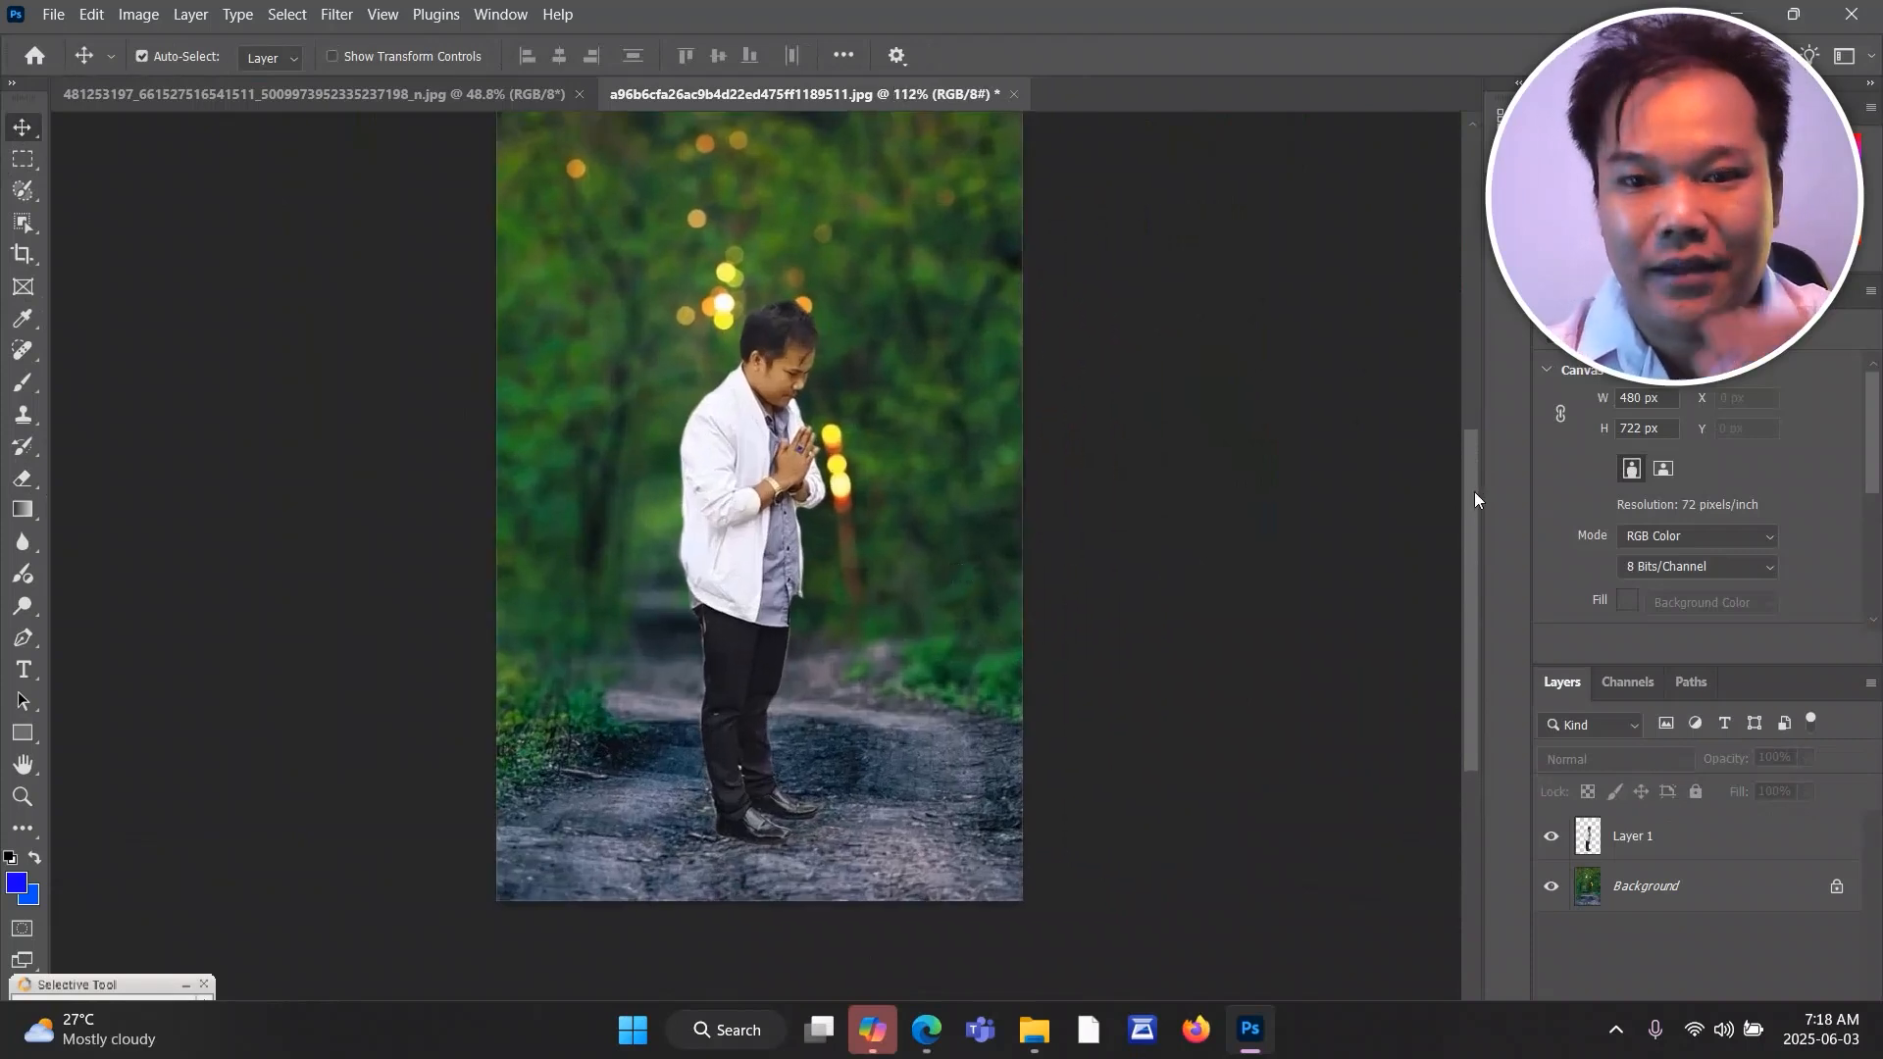
drag(1474, 492, 1474, 489)
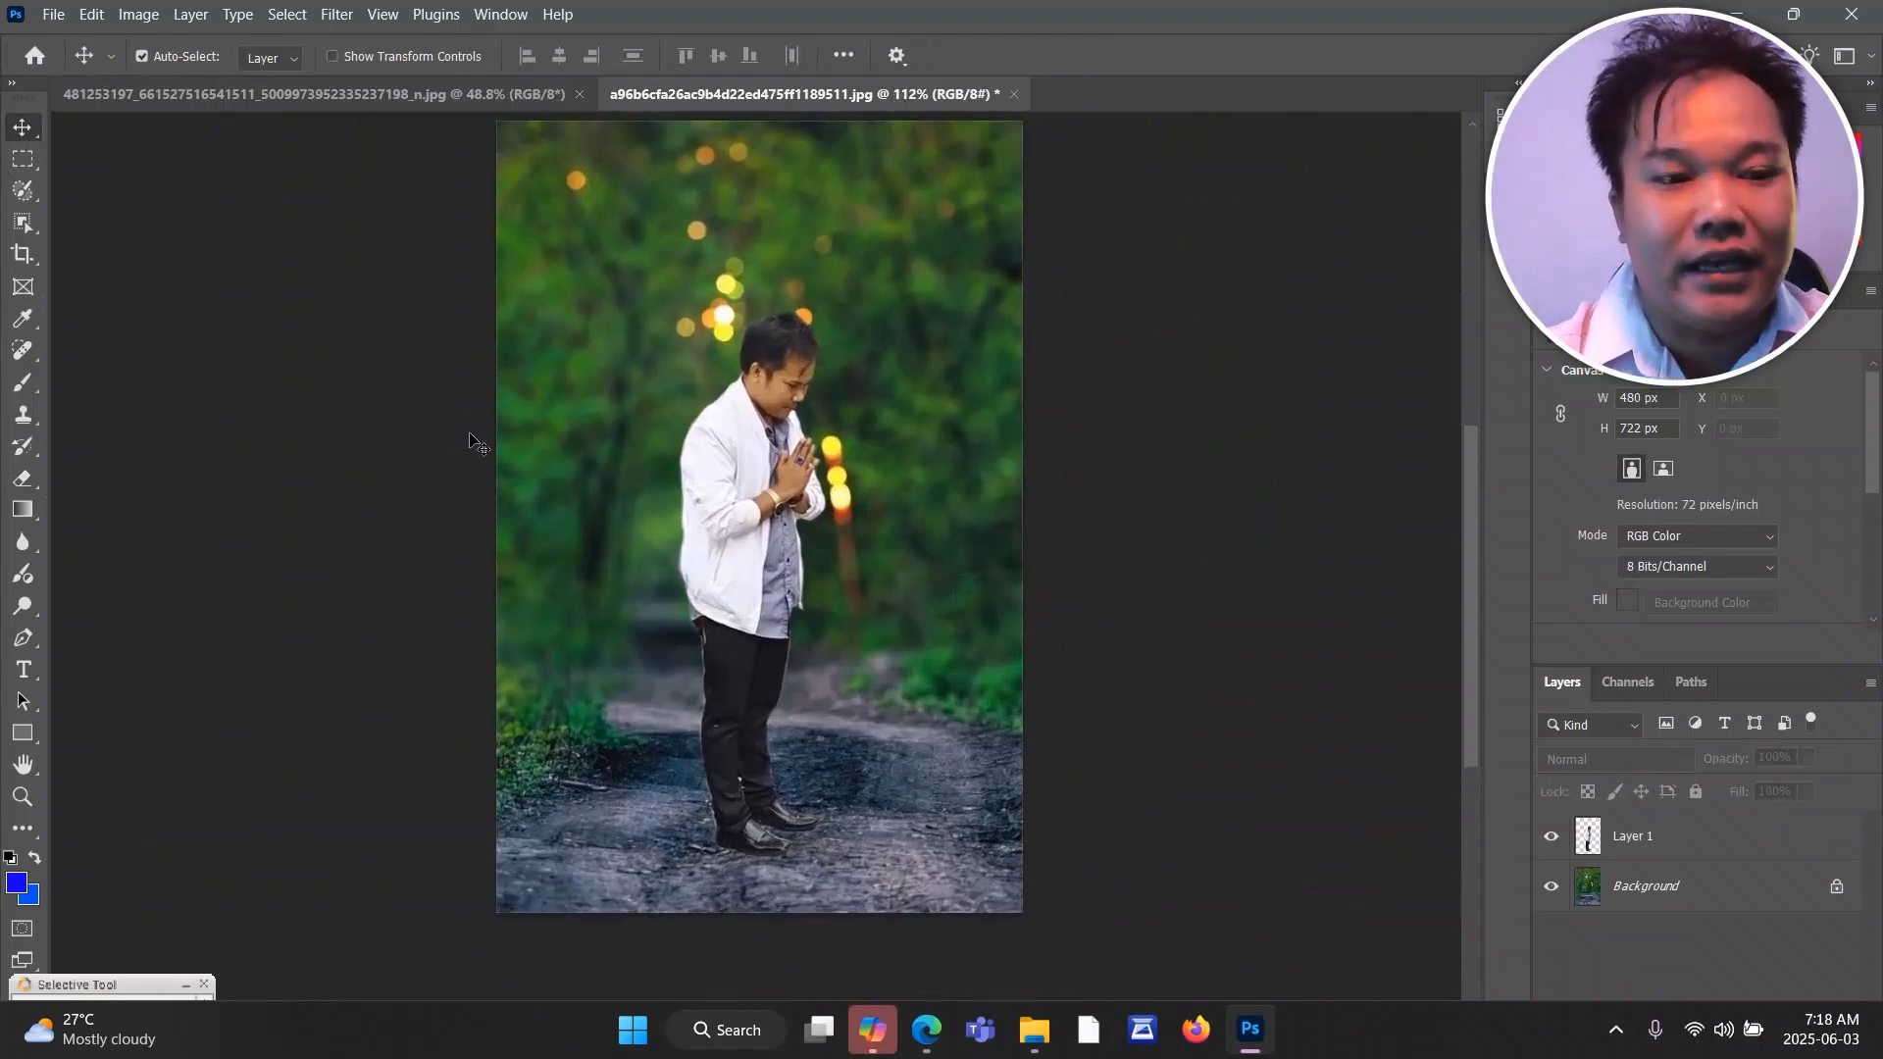
click(23, 479)
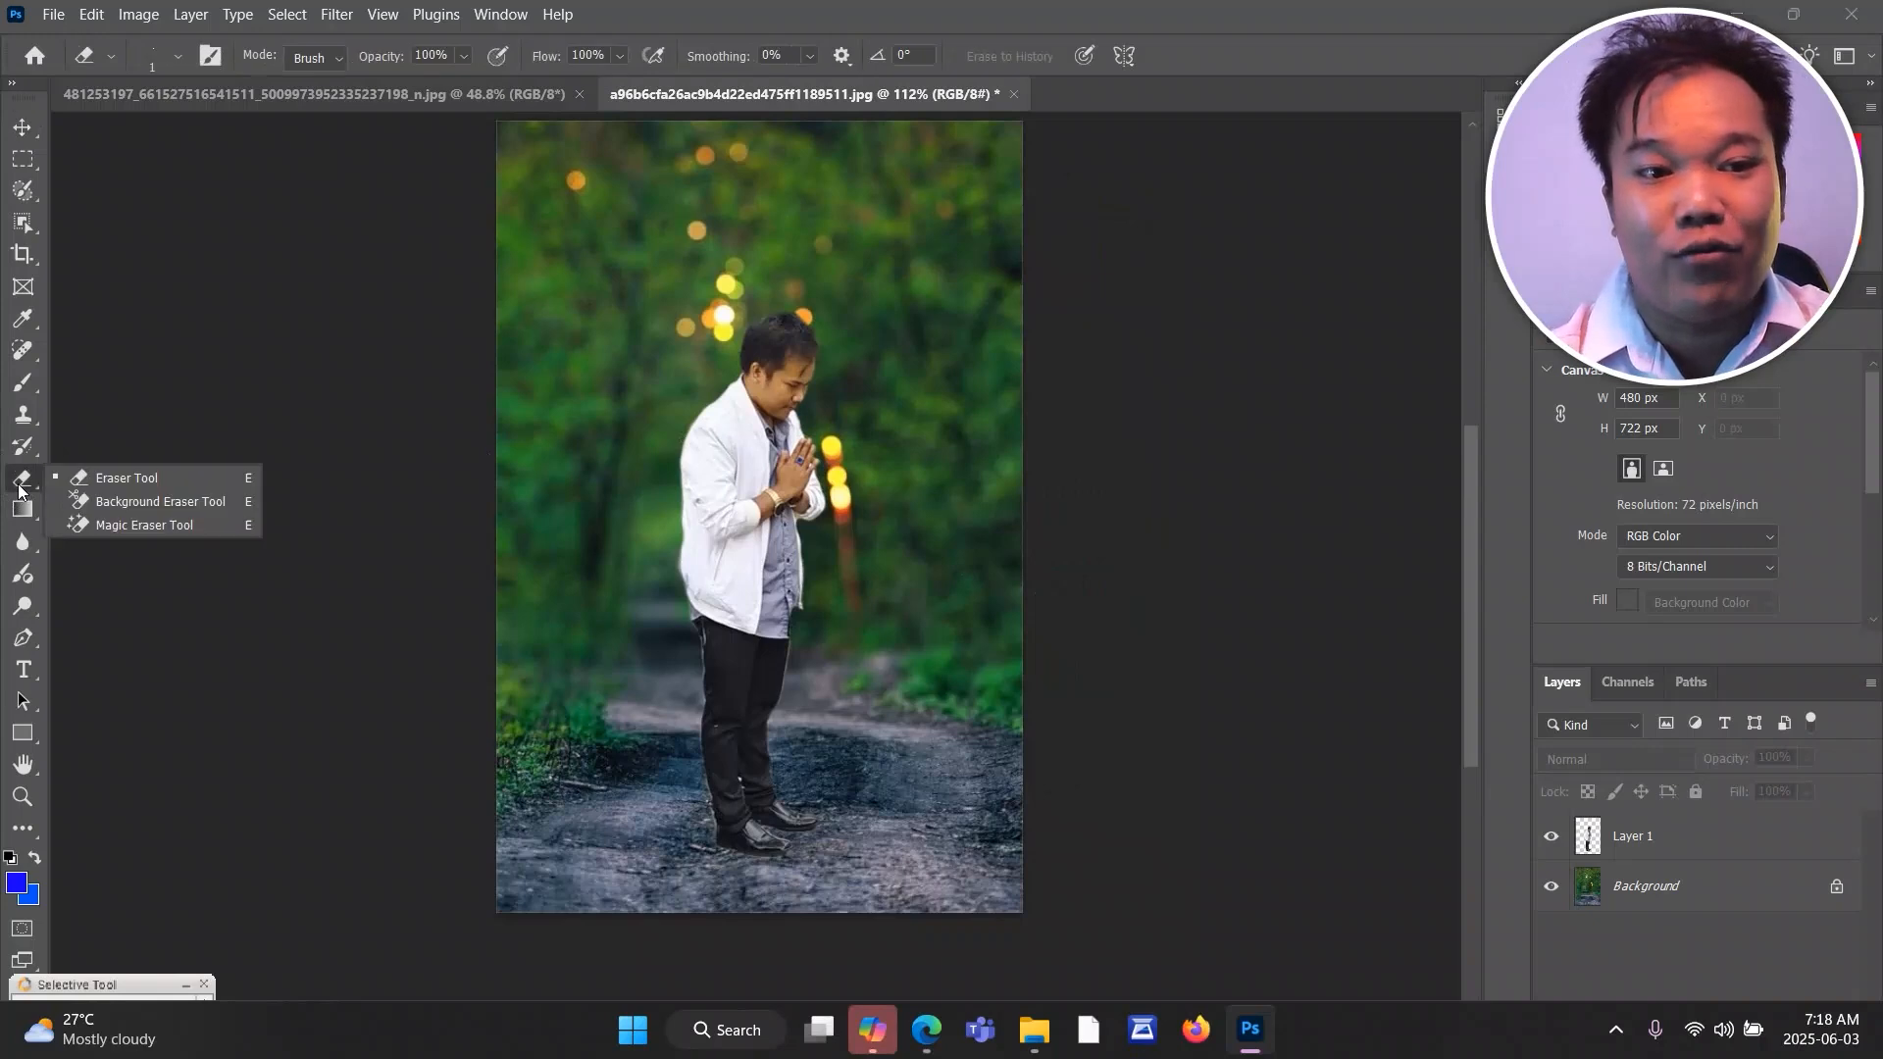
click(21, 157)
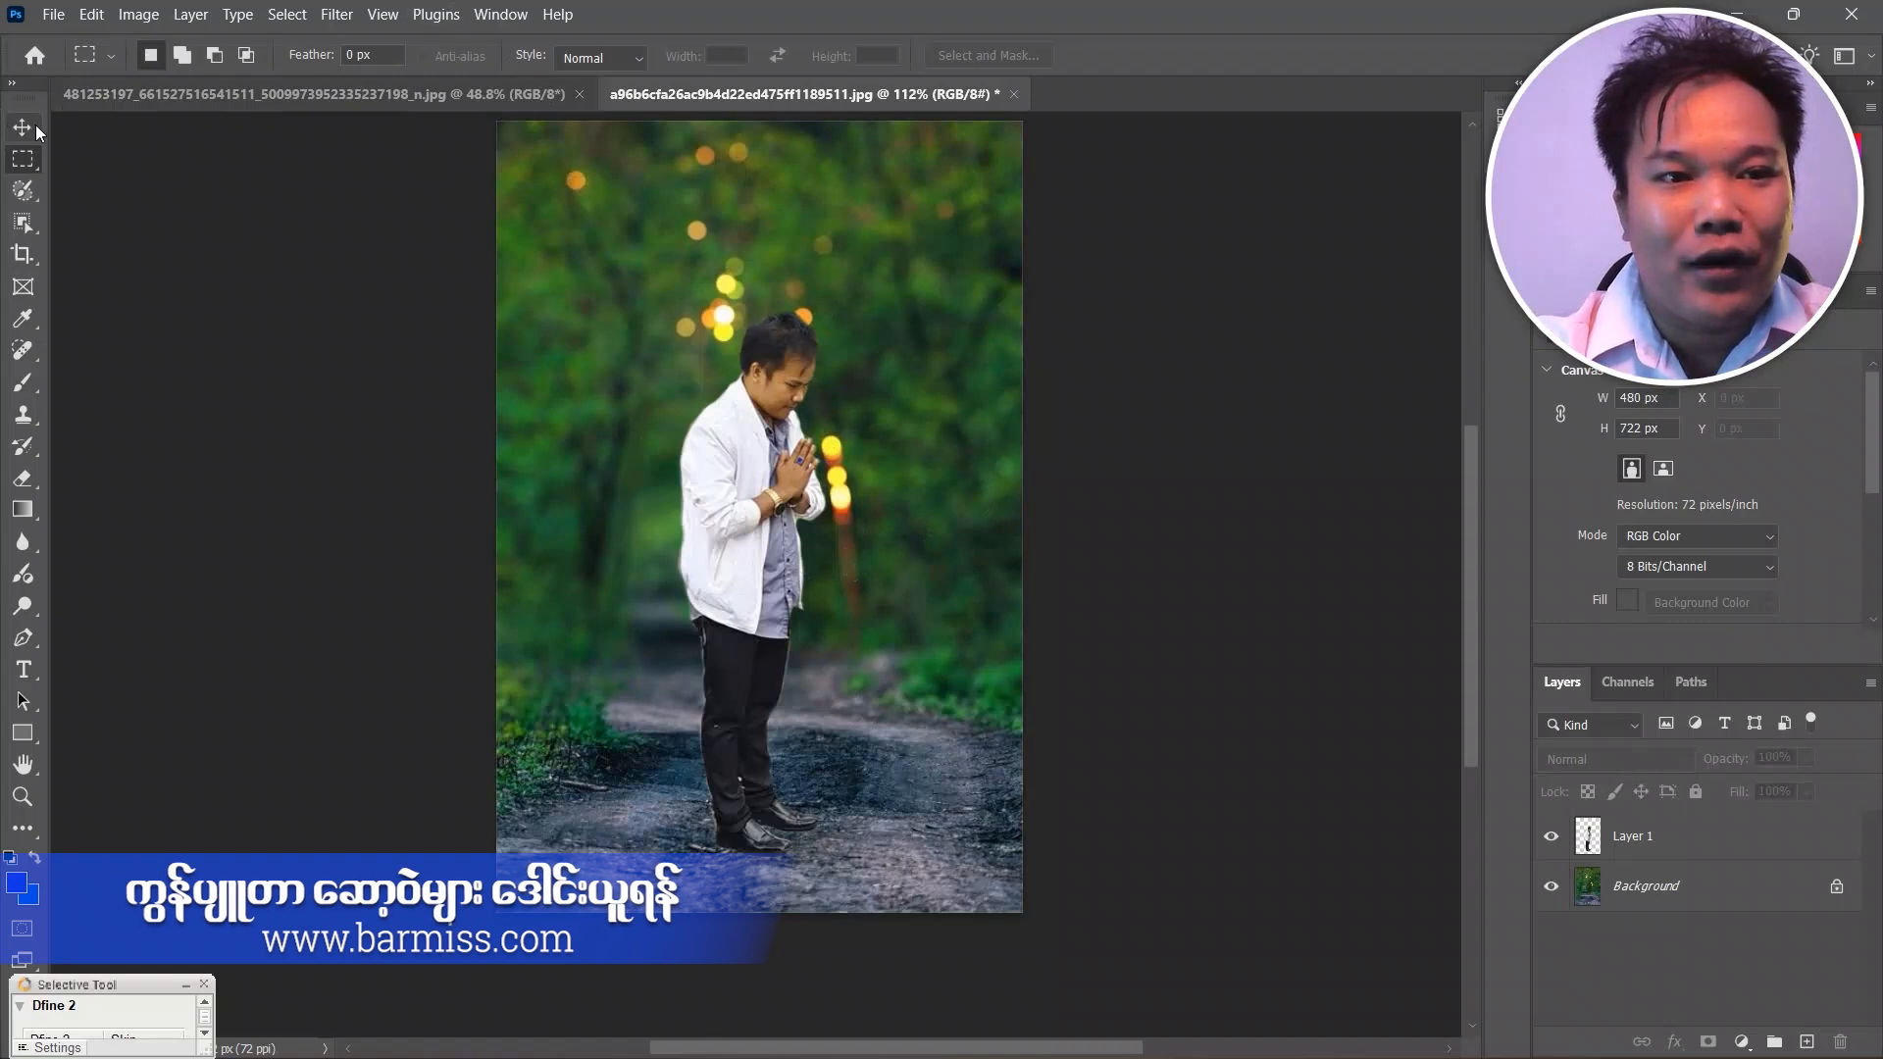
Move the man slightly lower on the forest path and enlarge him to about 158 × 568 px with transform controls.
click(38, 129)
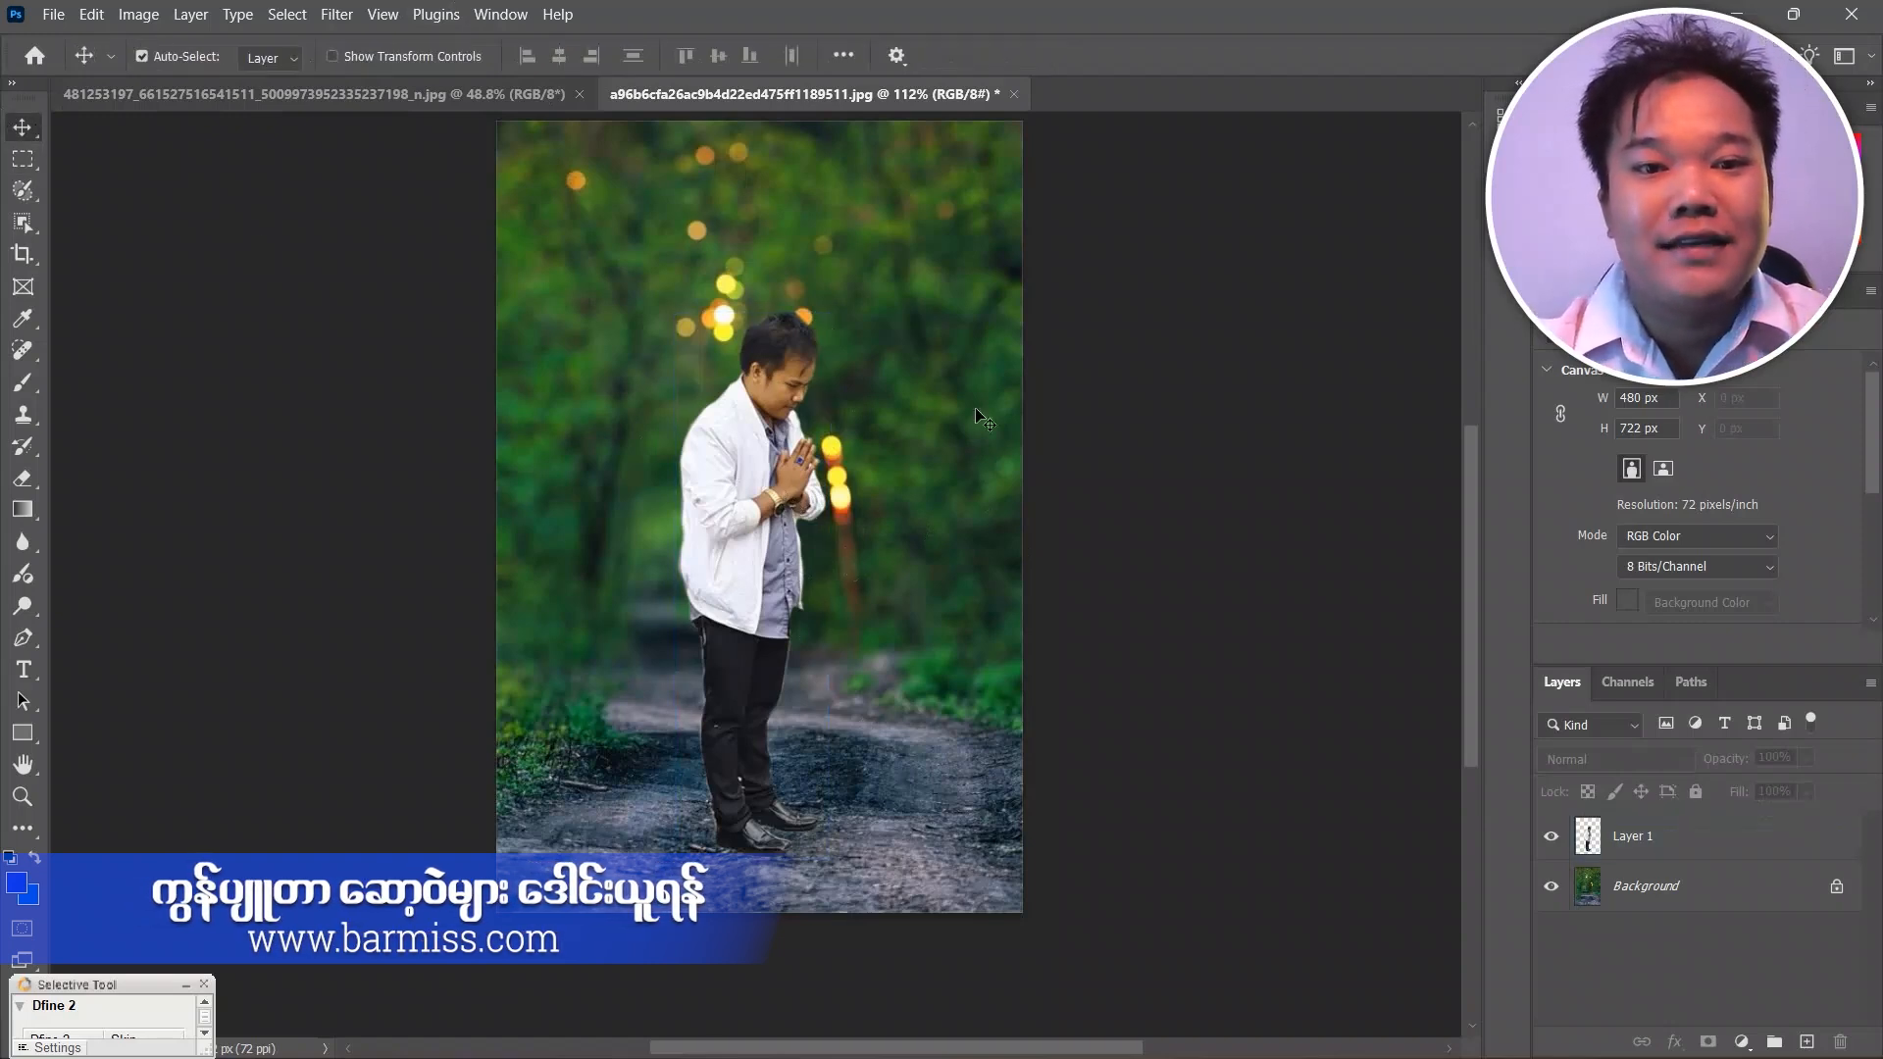
drag(789, 541, 786, 597)
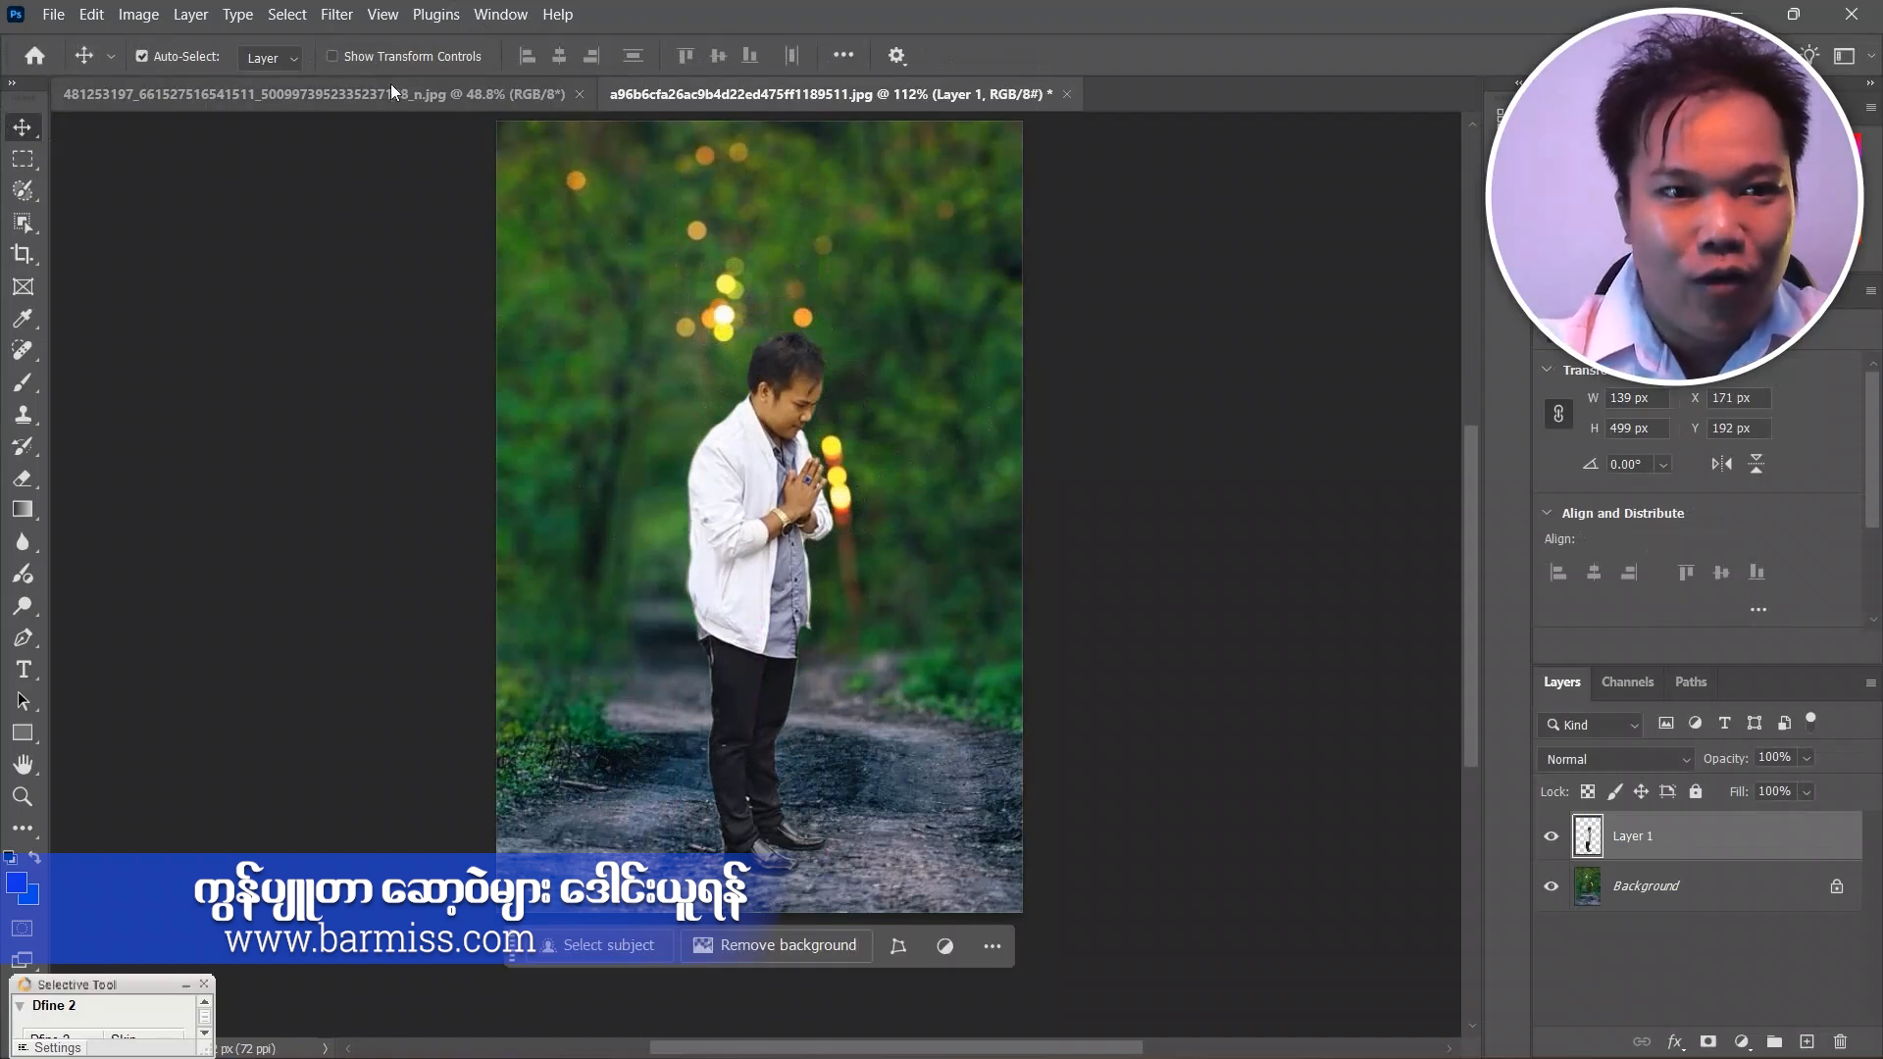
click(351, 57)
drag(835, 330, 941, 254)
click(1216, 57)
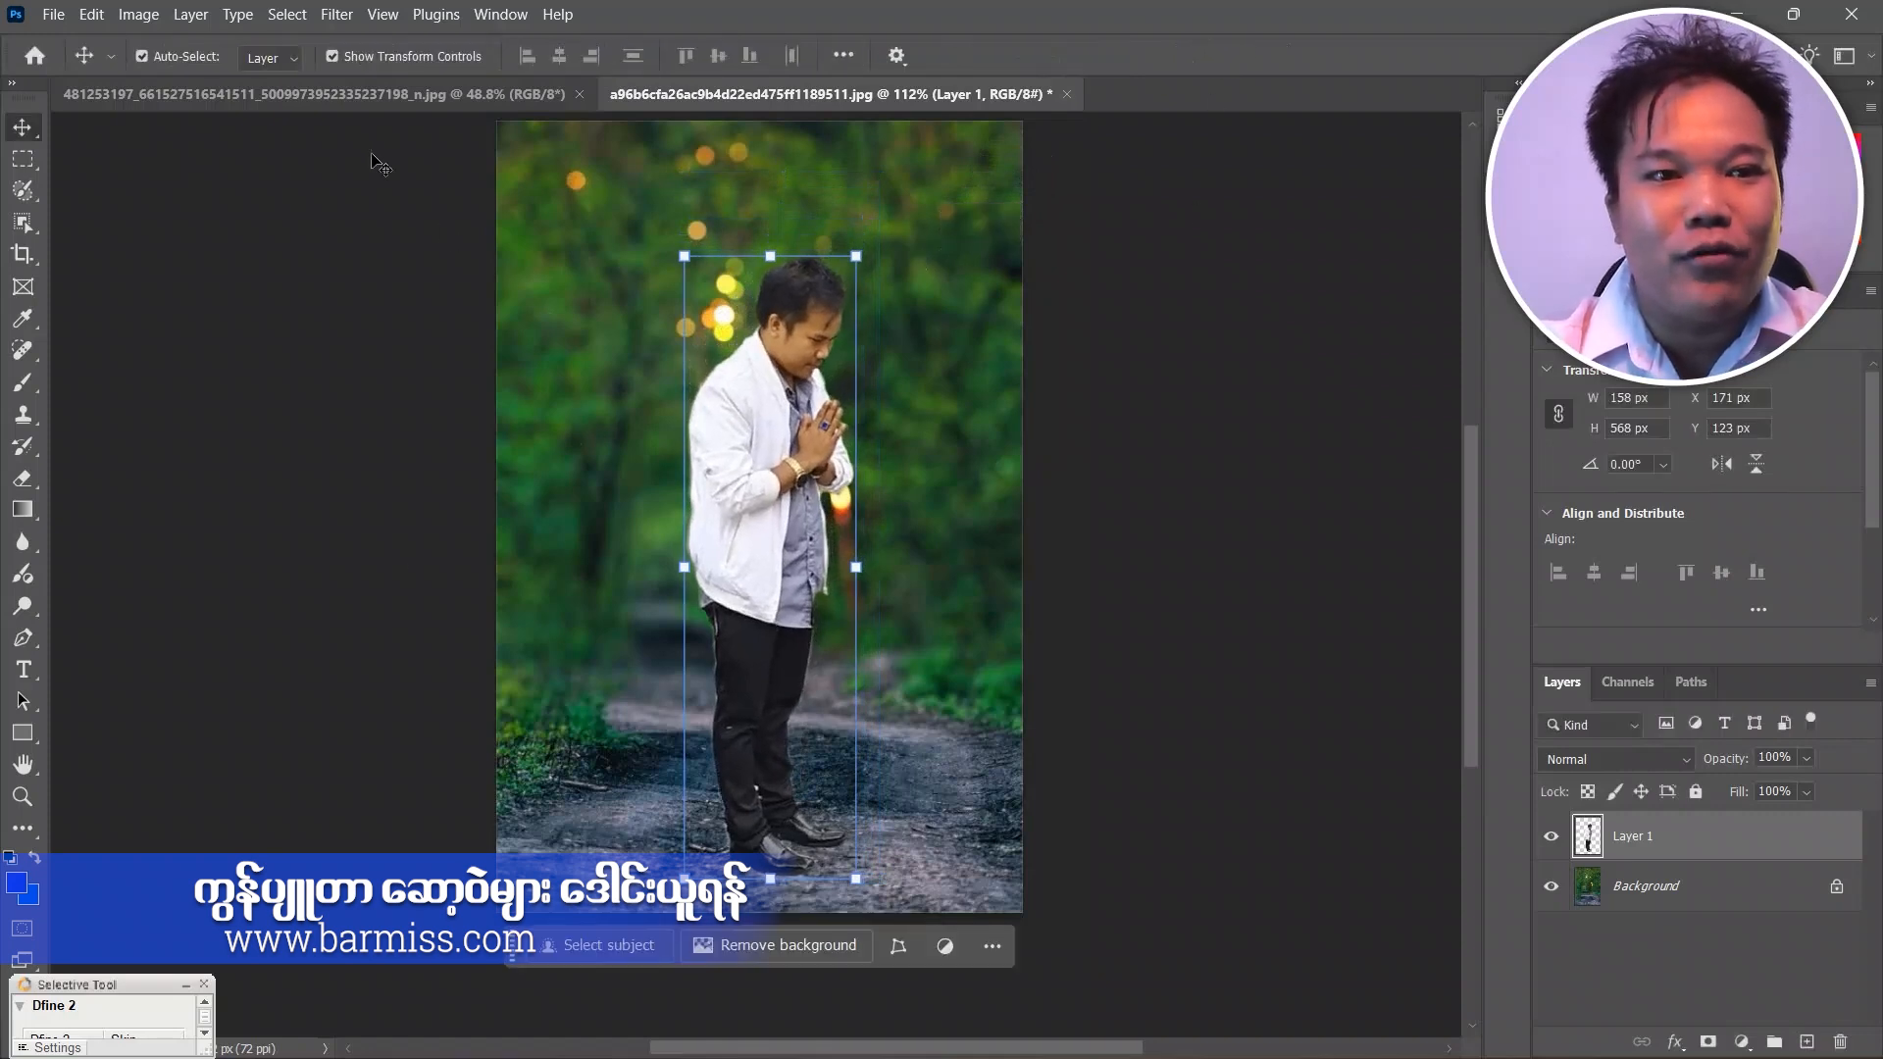
Hide the transform controls around the man and open the Export As settings for the composite.
click(374, 56)
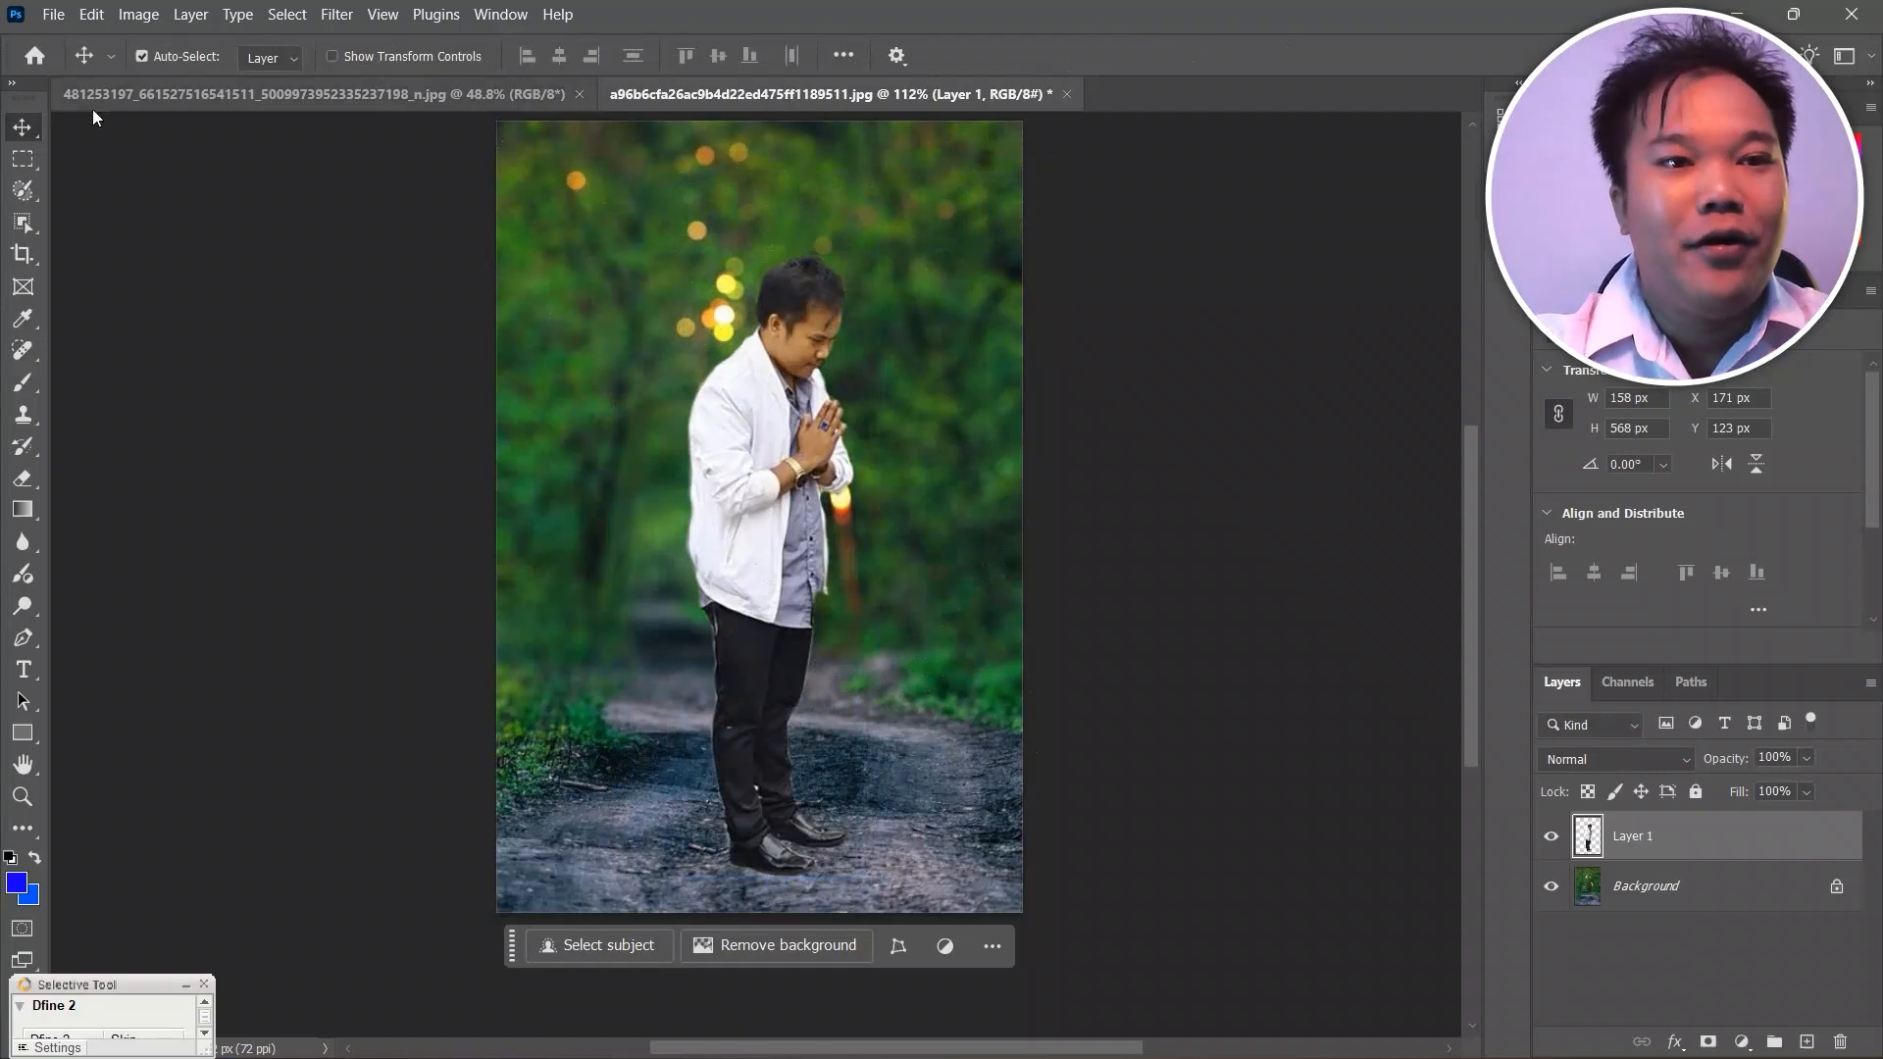
click(44, 14)
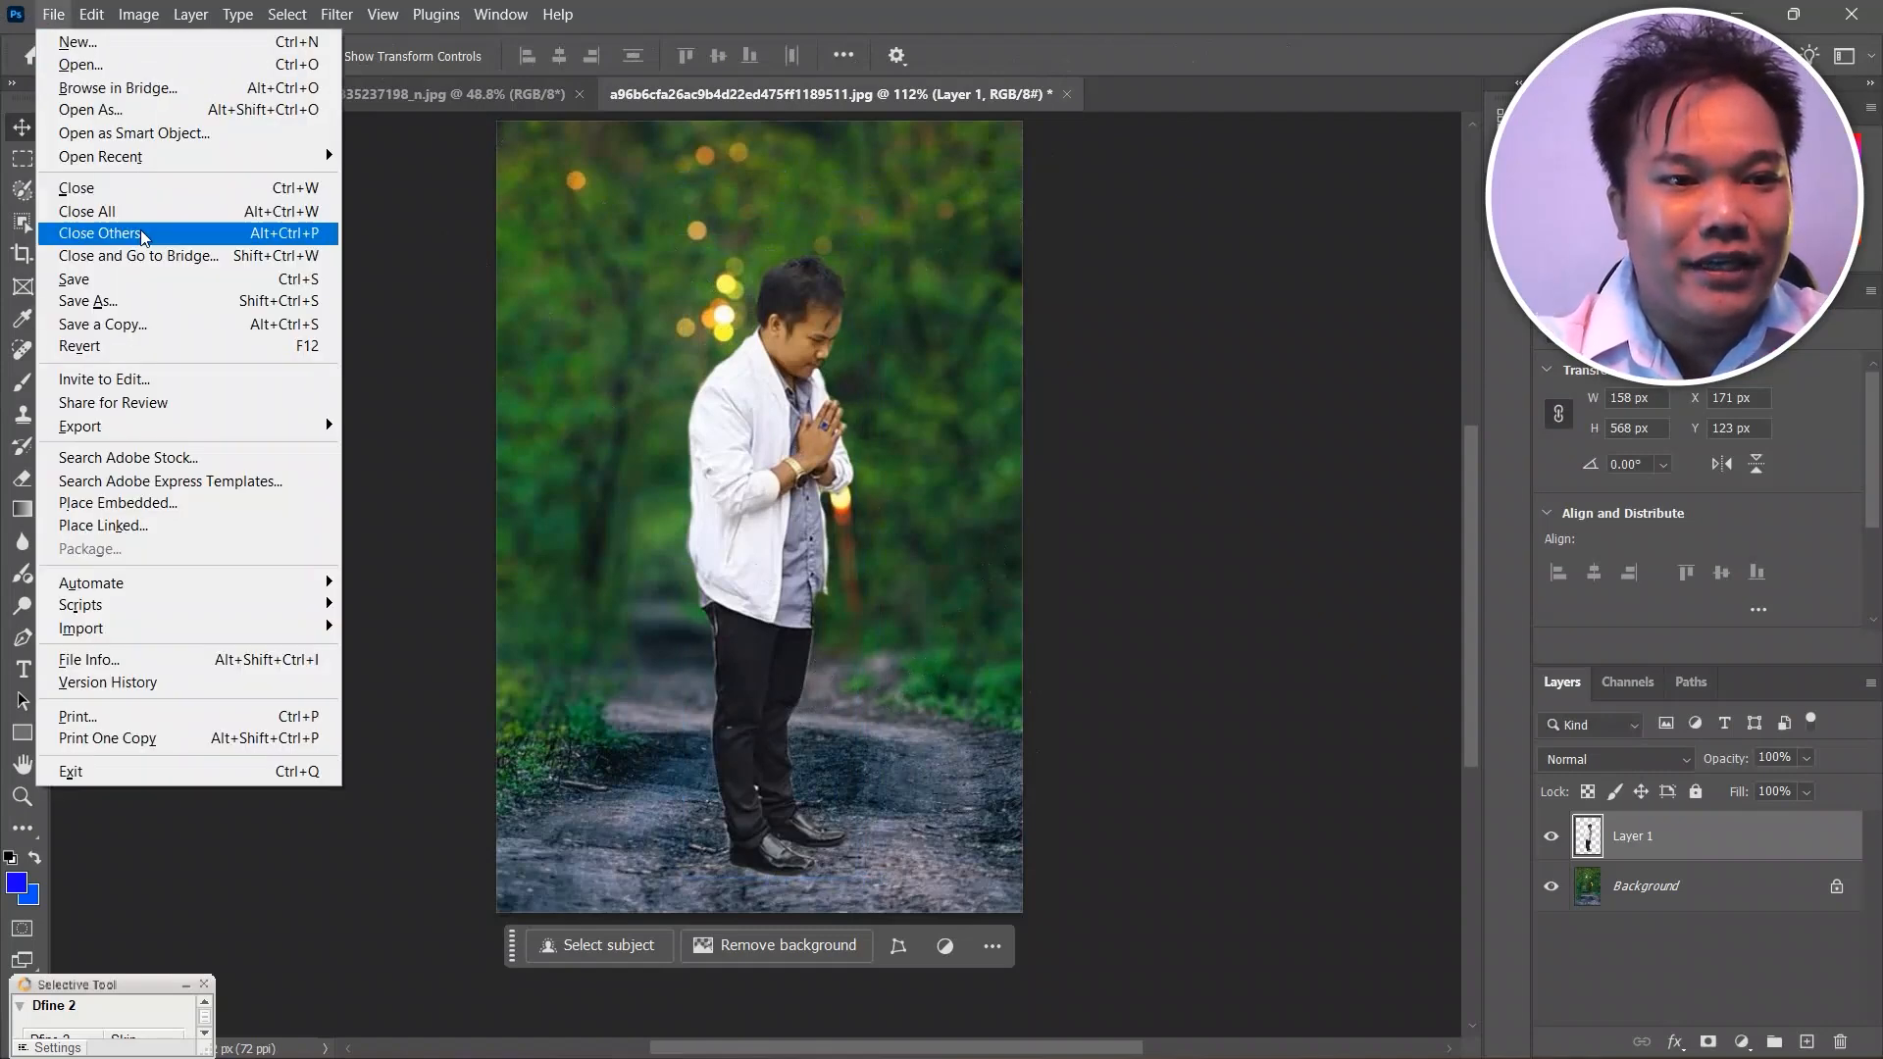
mouse_move(149, 435)
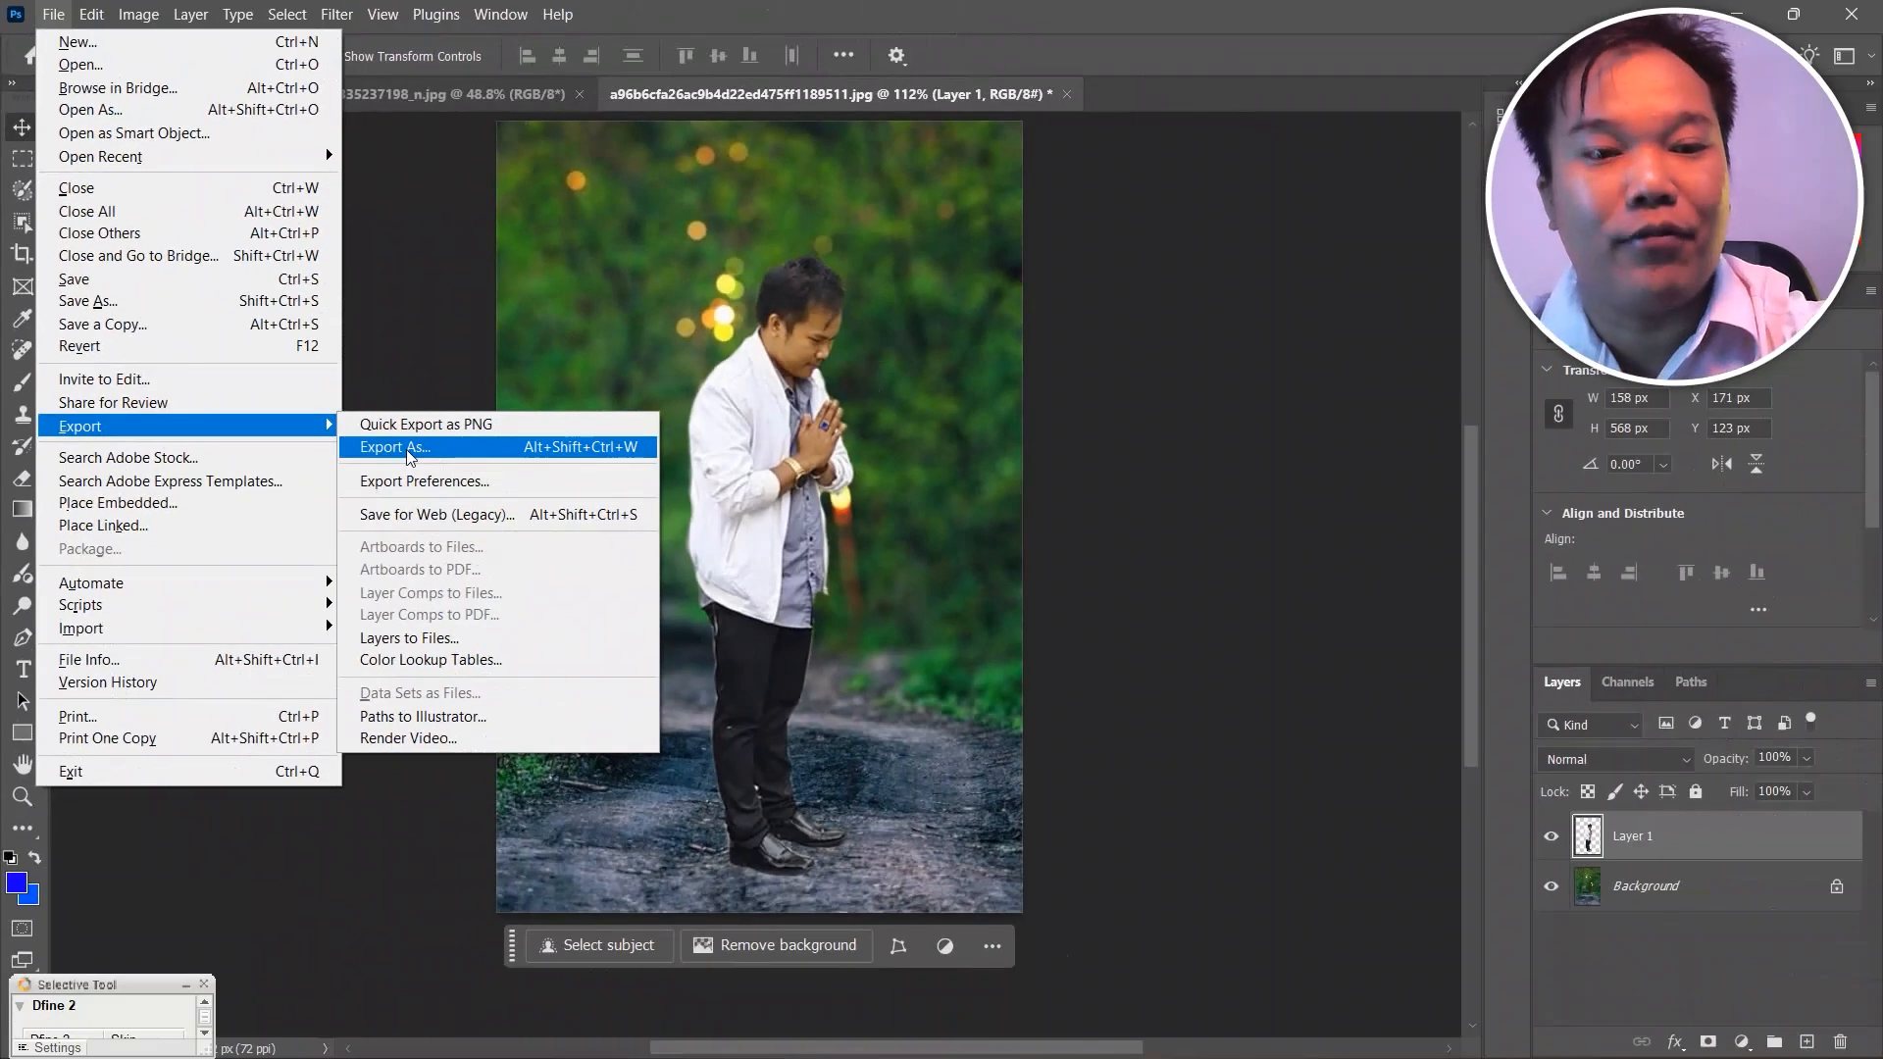
click(402, 447)
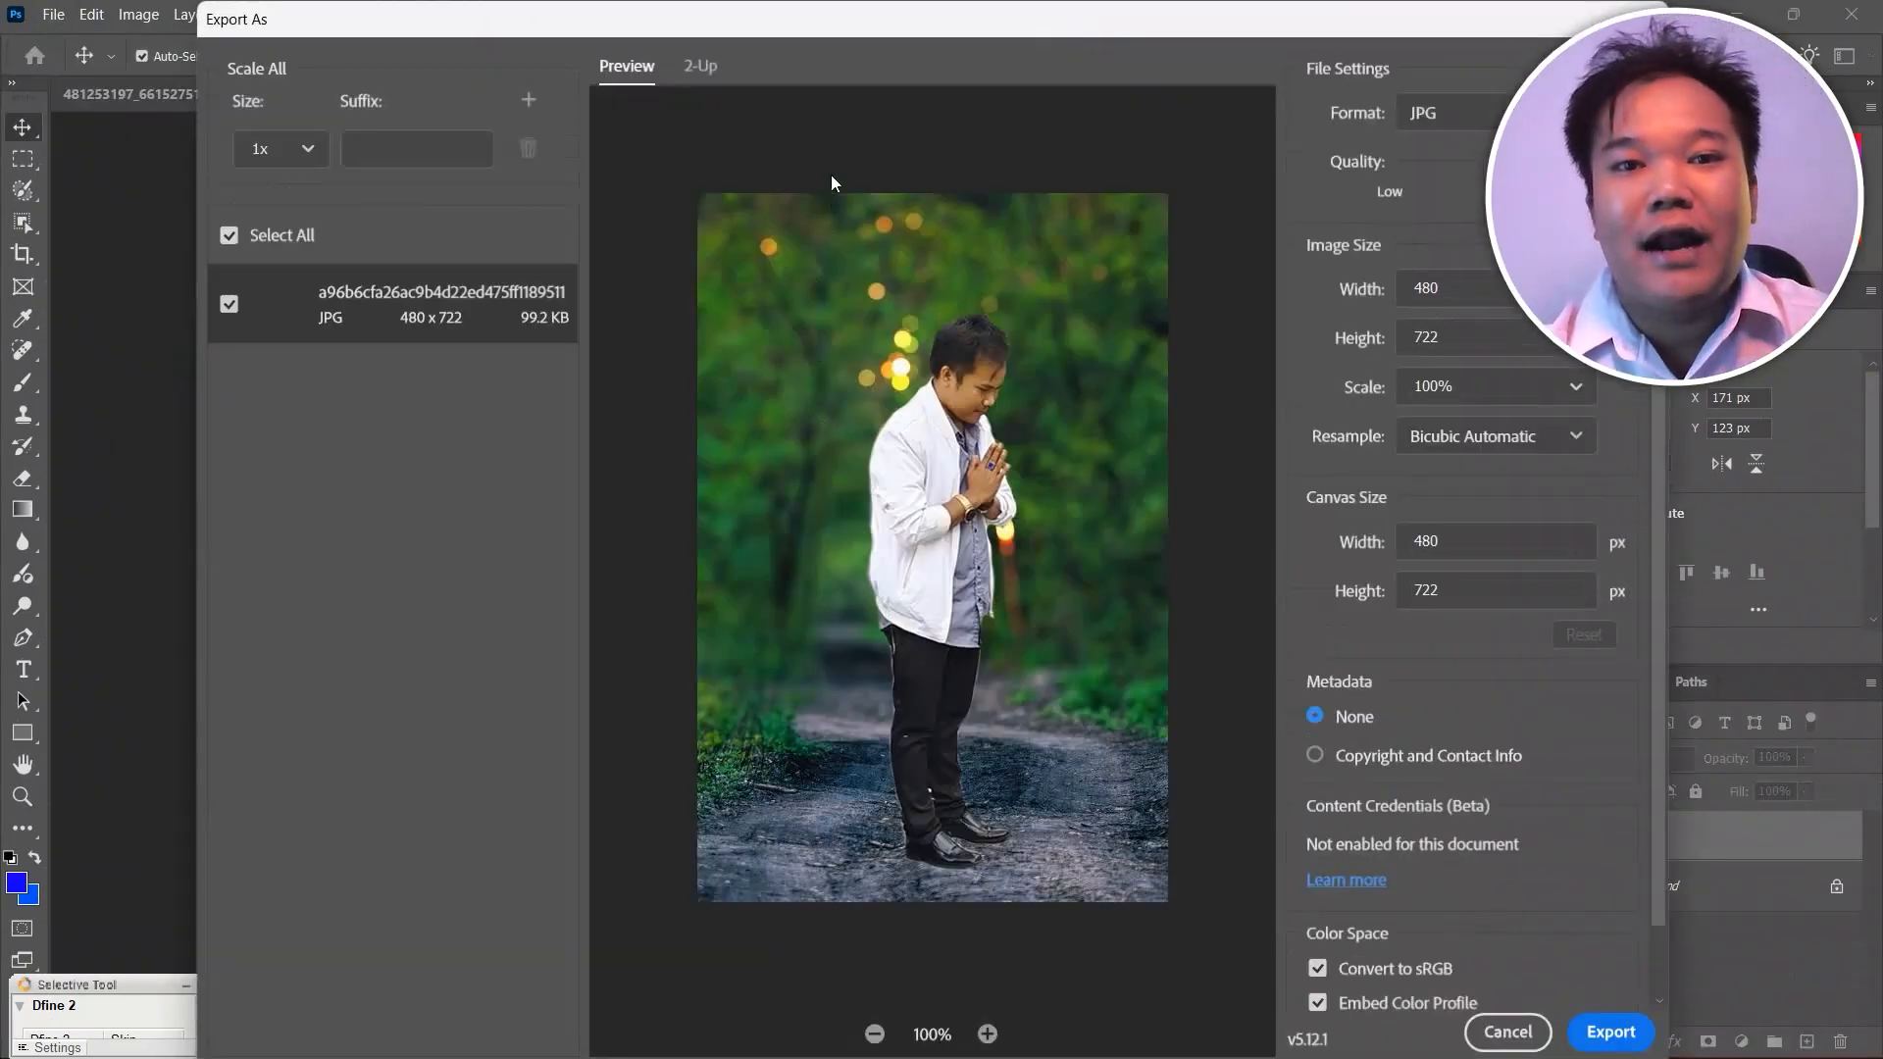
Compare the export in the 2-Up view, move the export dialog to uncover its file settings, and return to the single preview.
click(698, 64)
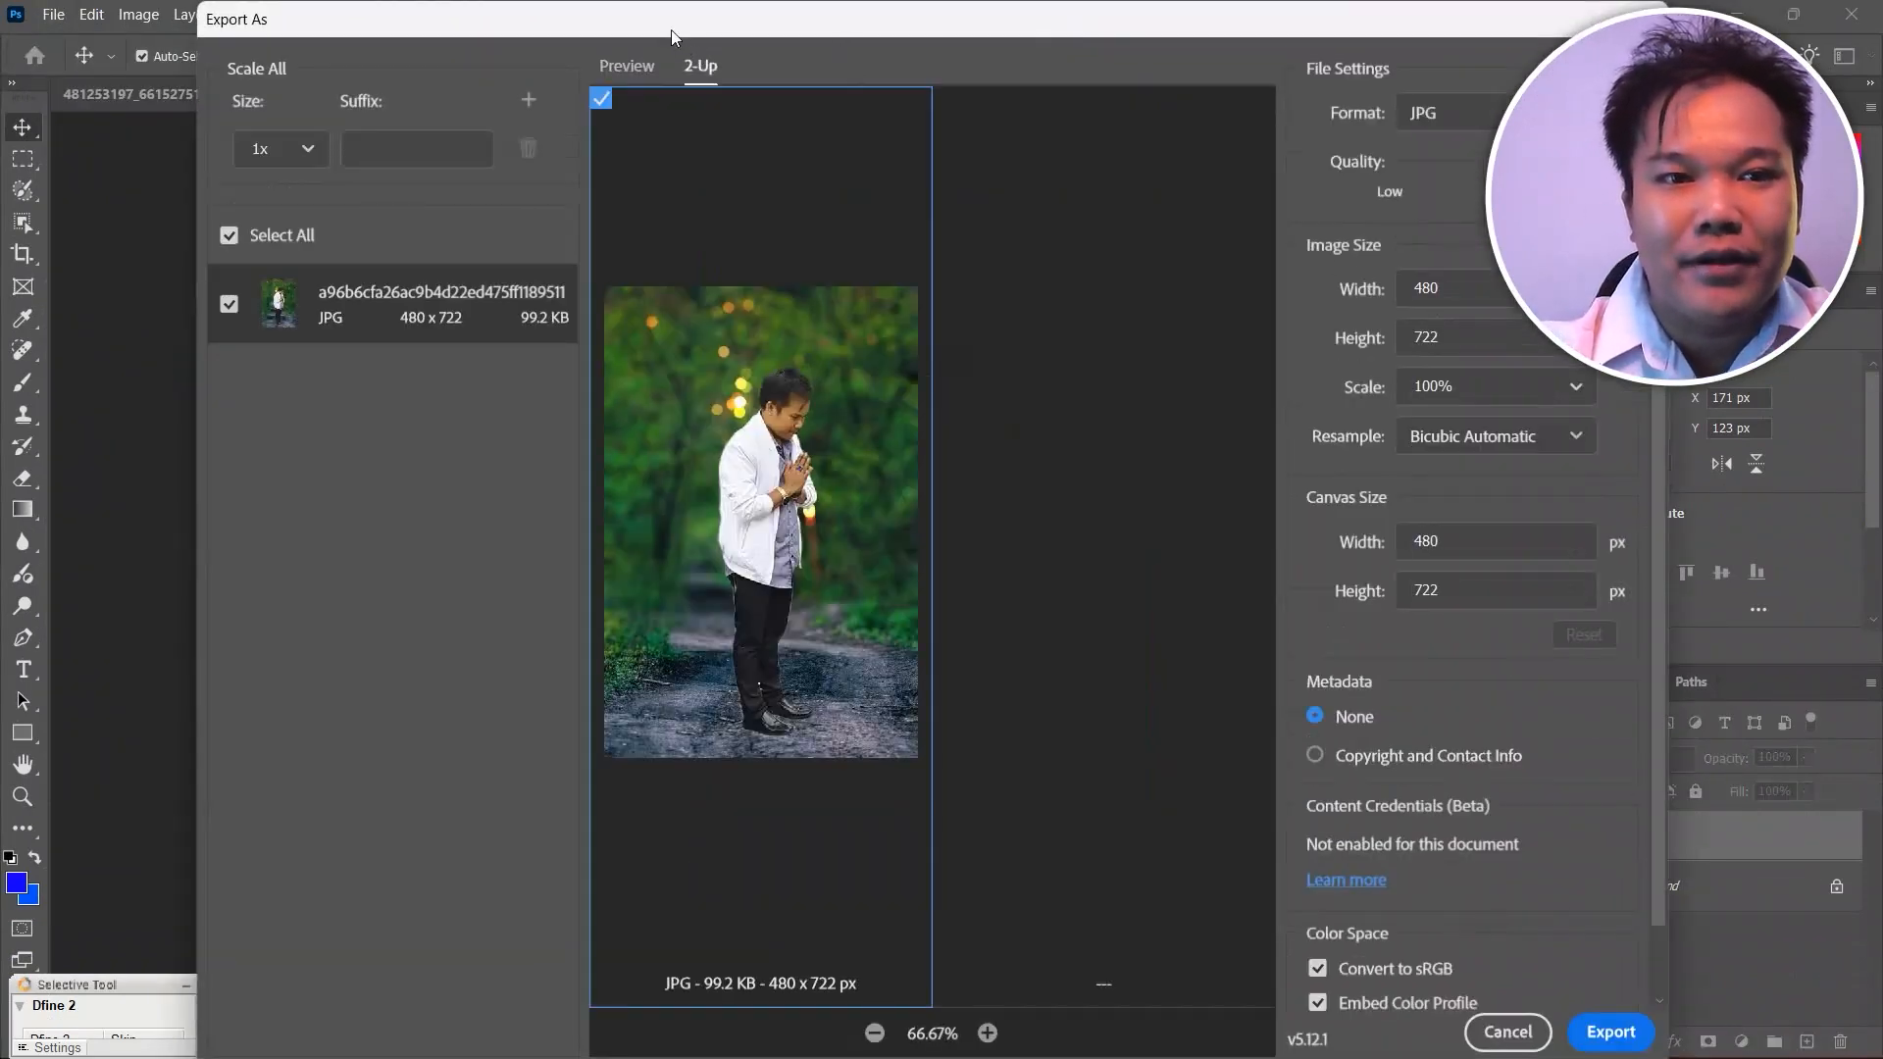
drag(671, 29, 614, 34)
drag(743, 32, 550, 33)
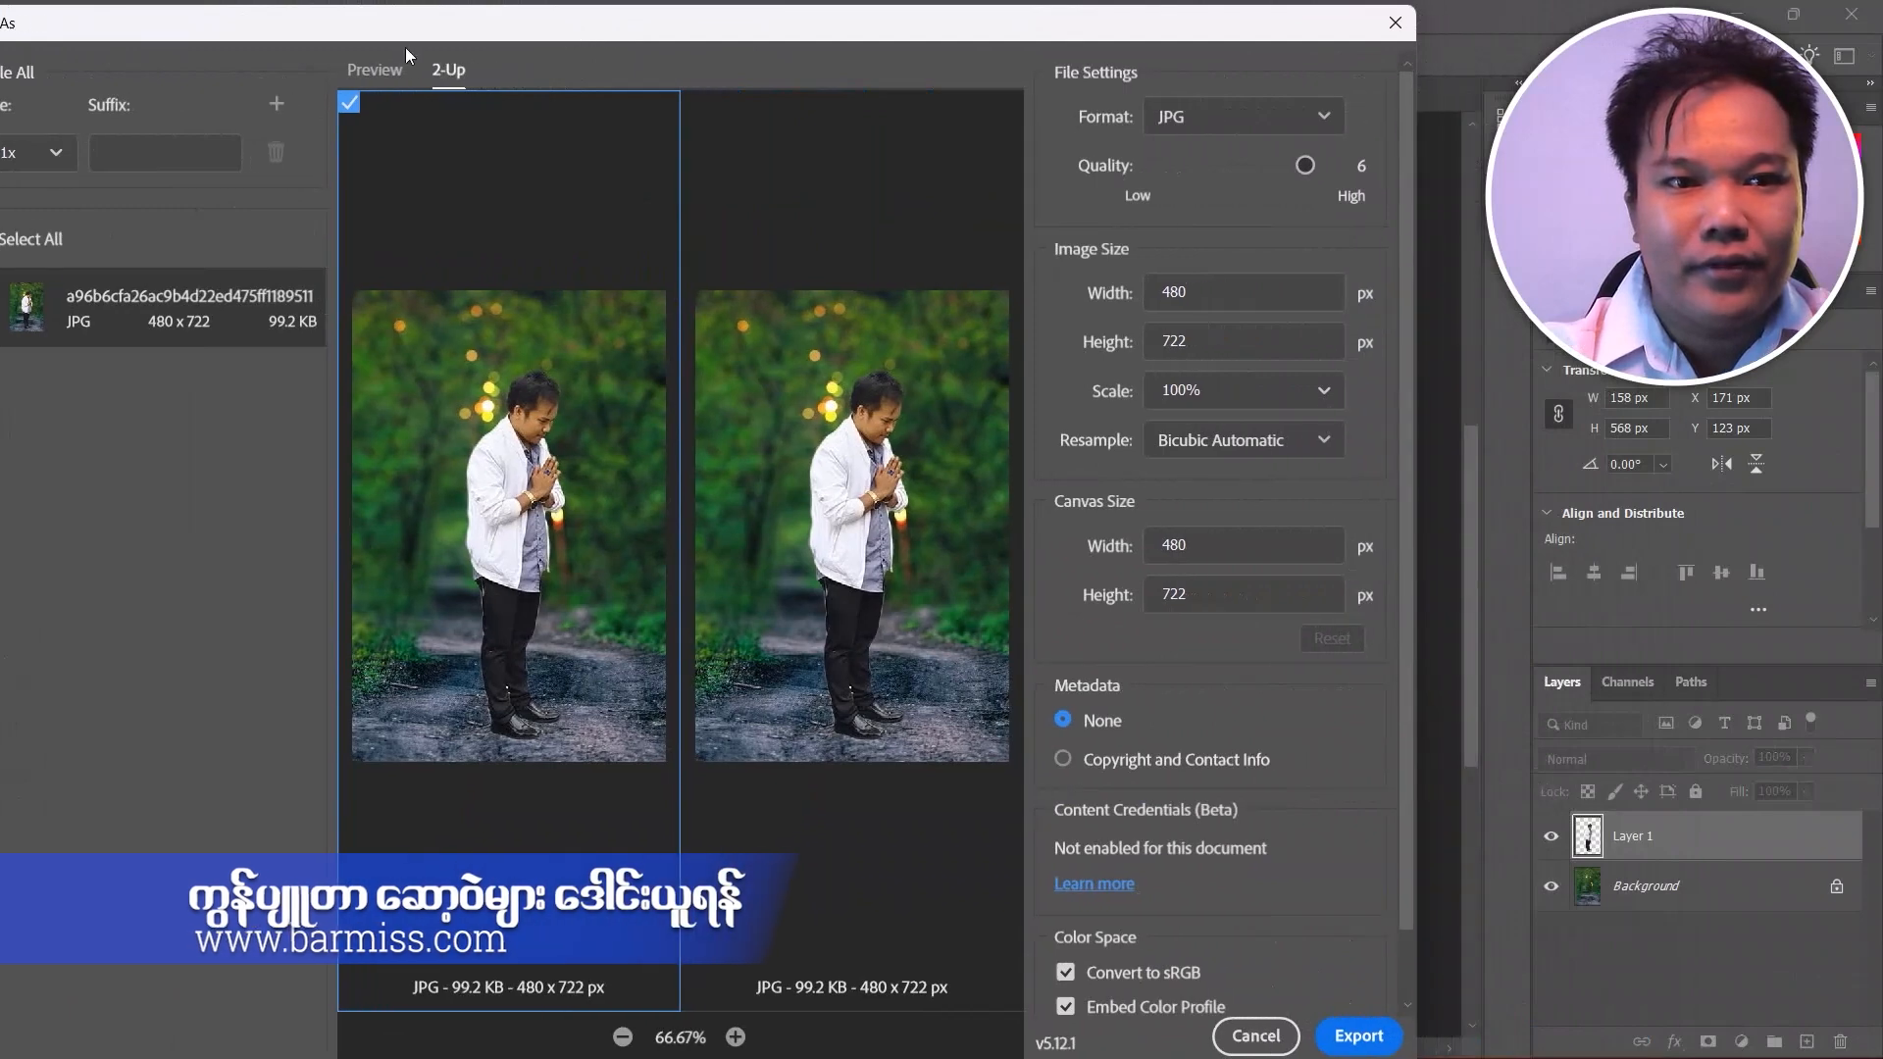
click(385, 78)
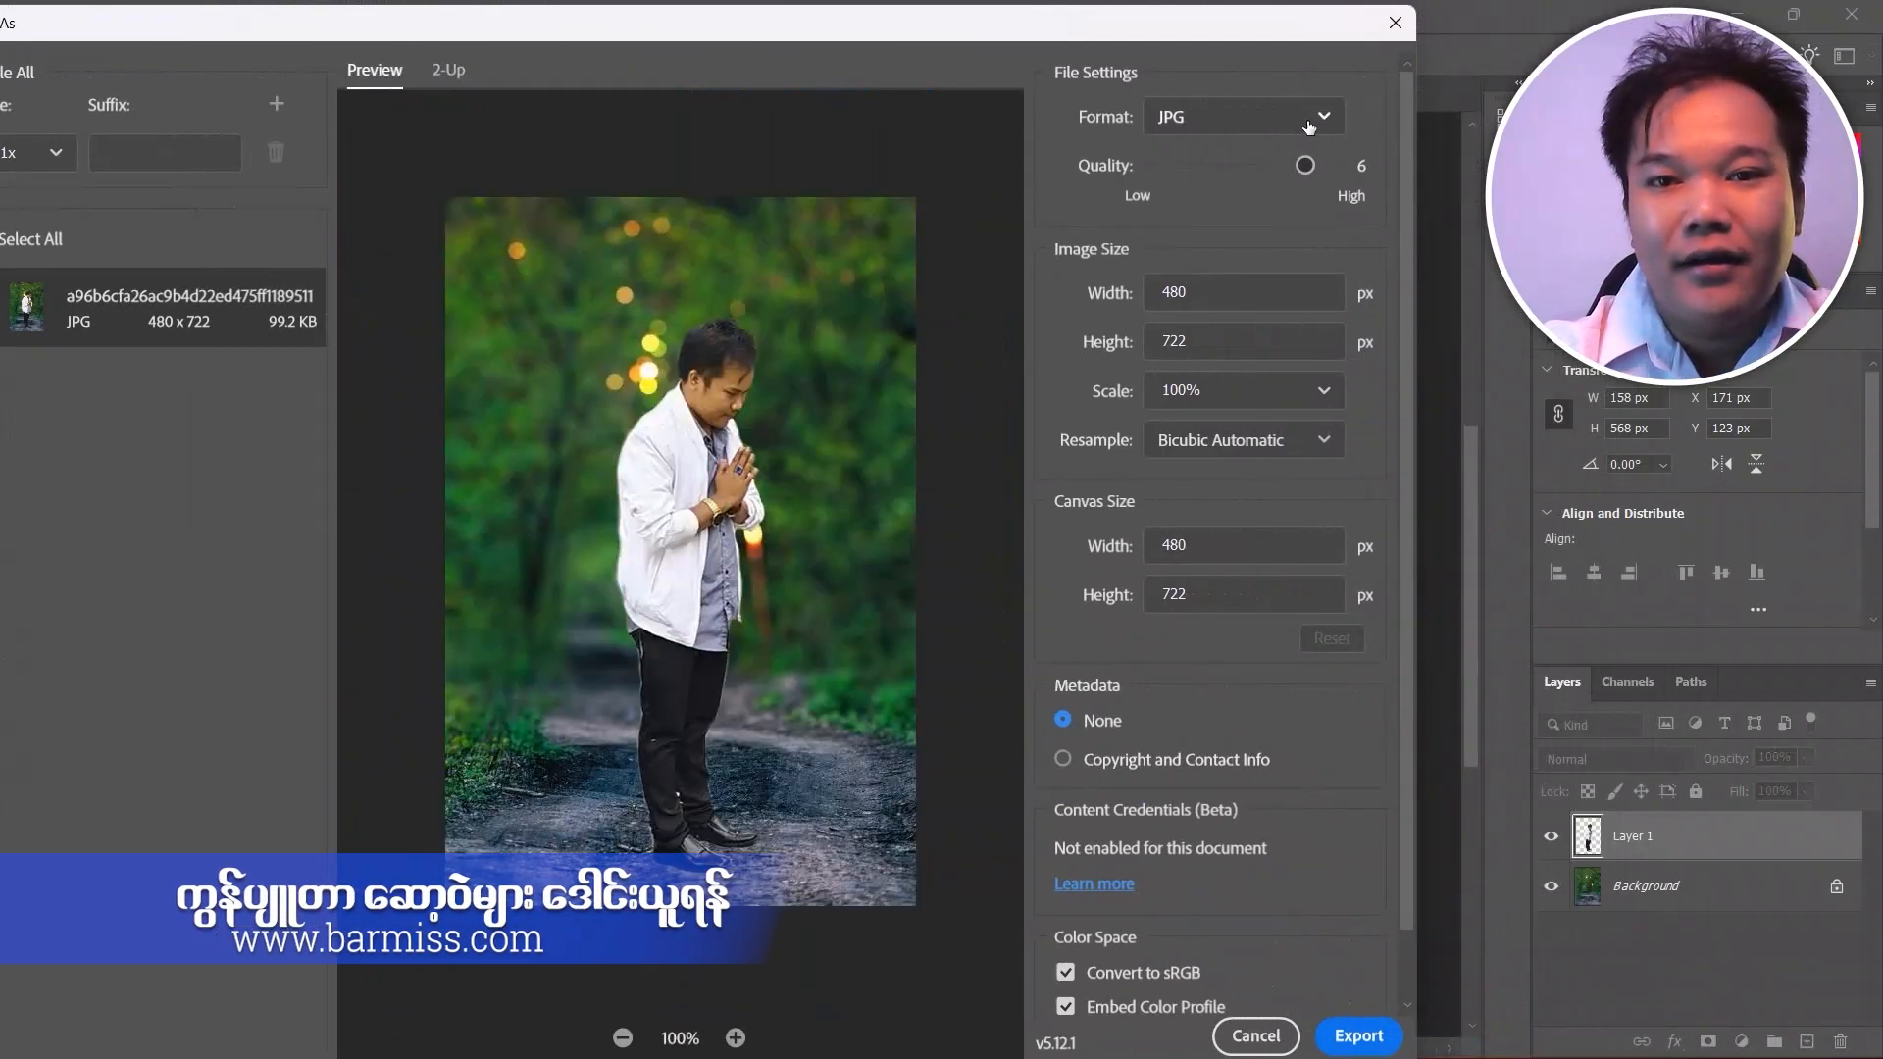
Set the export format to JPG with quality 7 and review the remaining size, metadata and color space settings.
click(1312, 118)
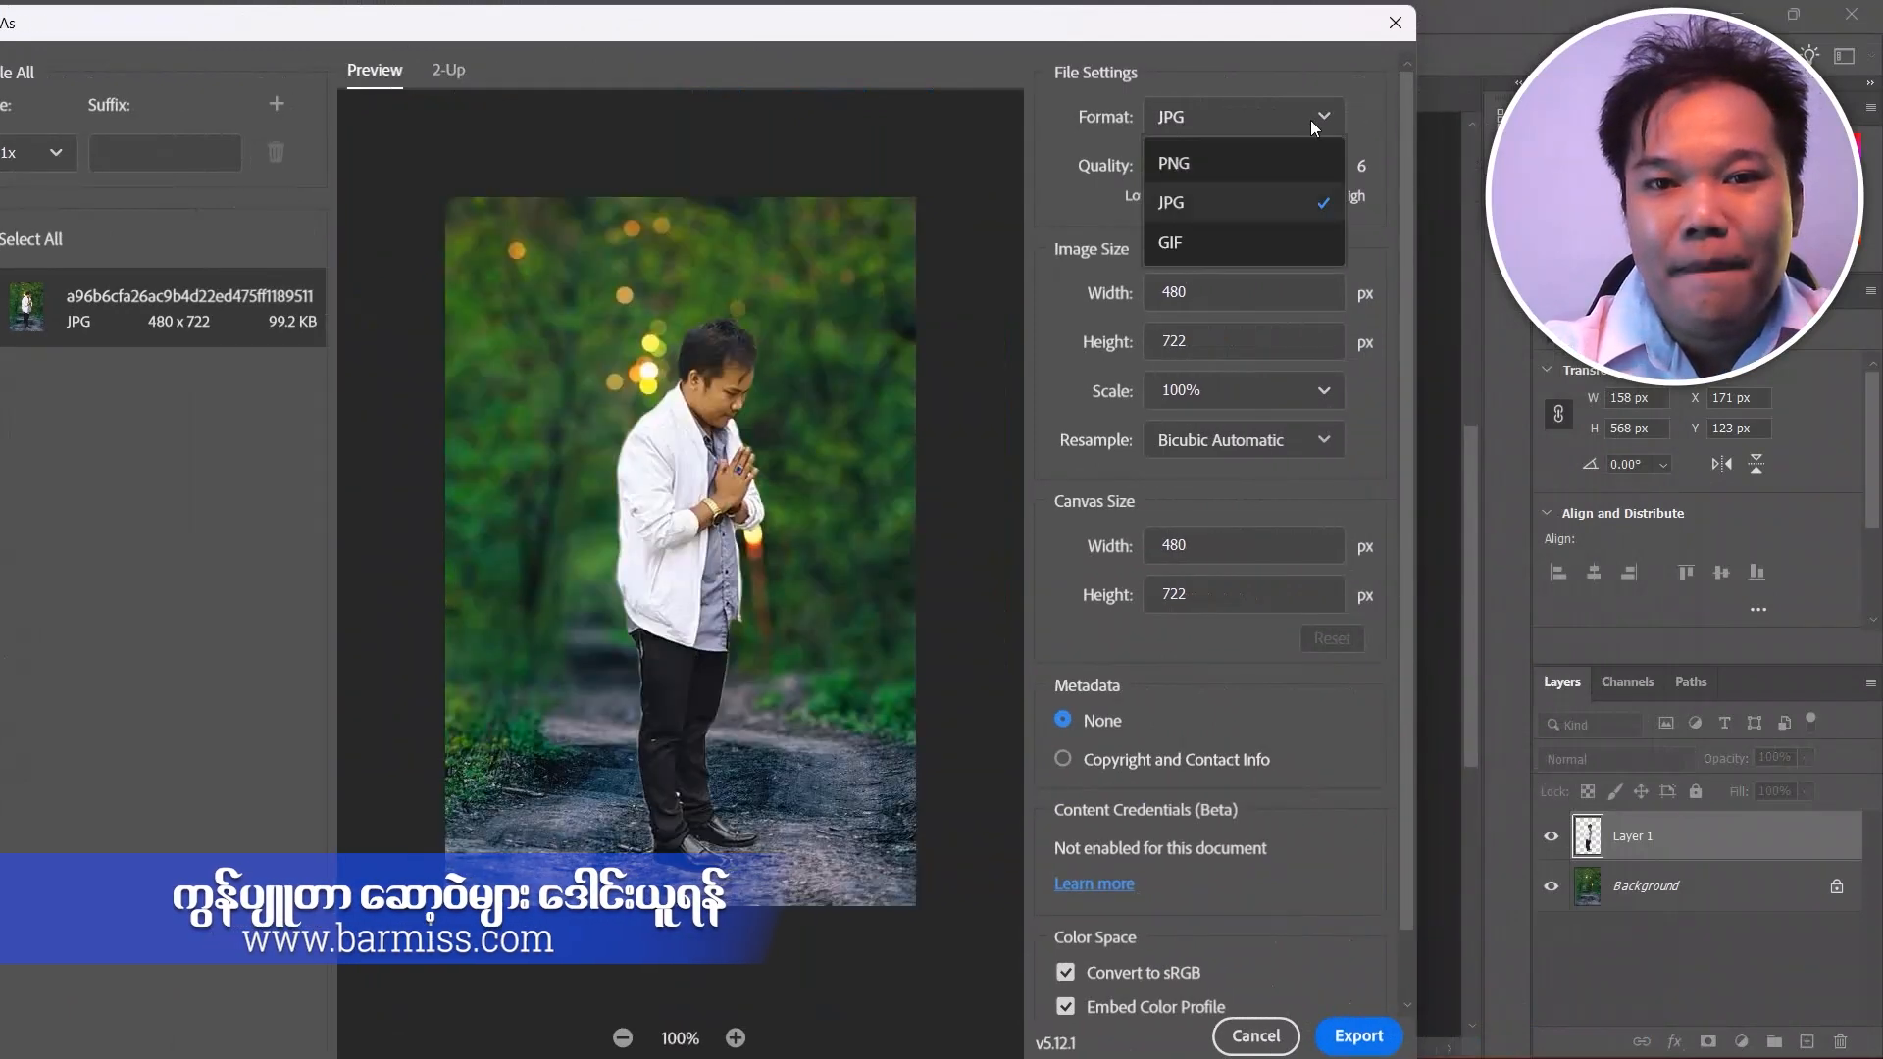
click(1246, 208)
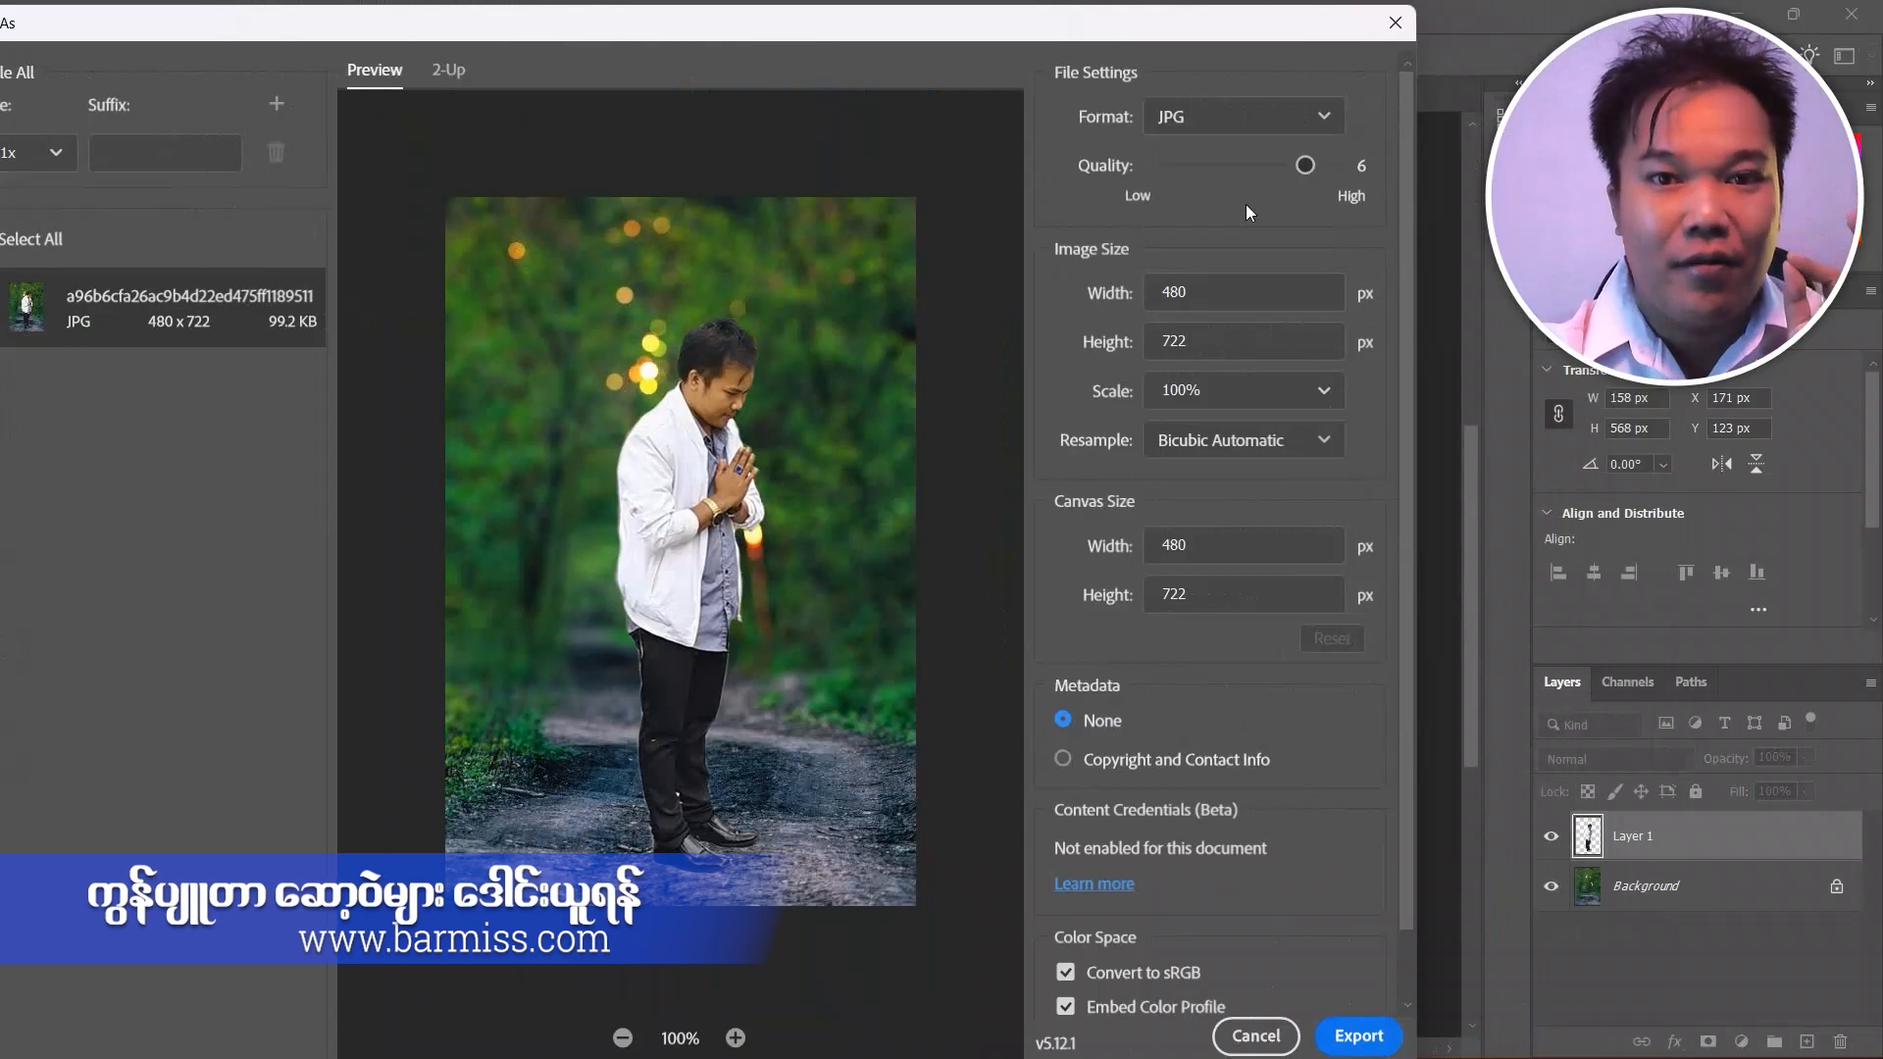
drag(1305, 165, 1425, 326)
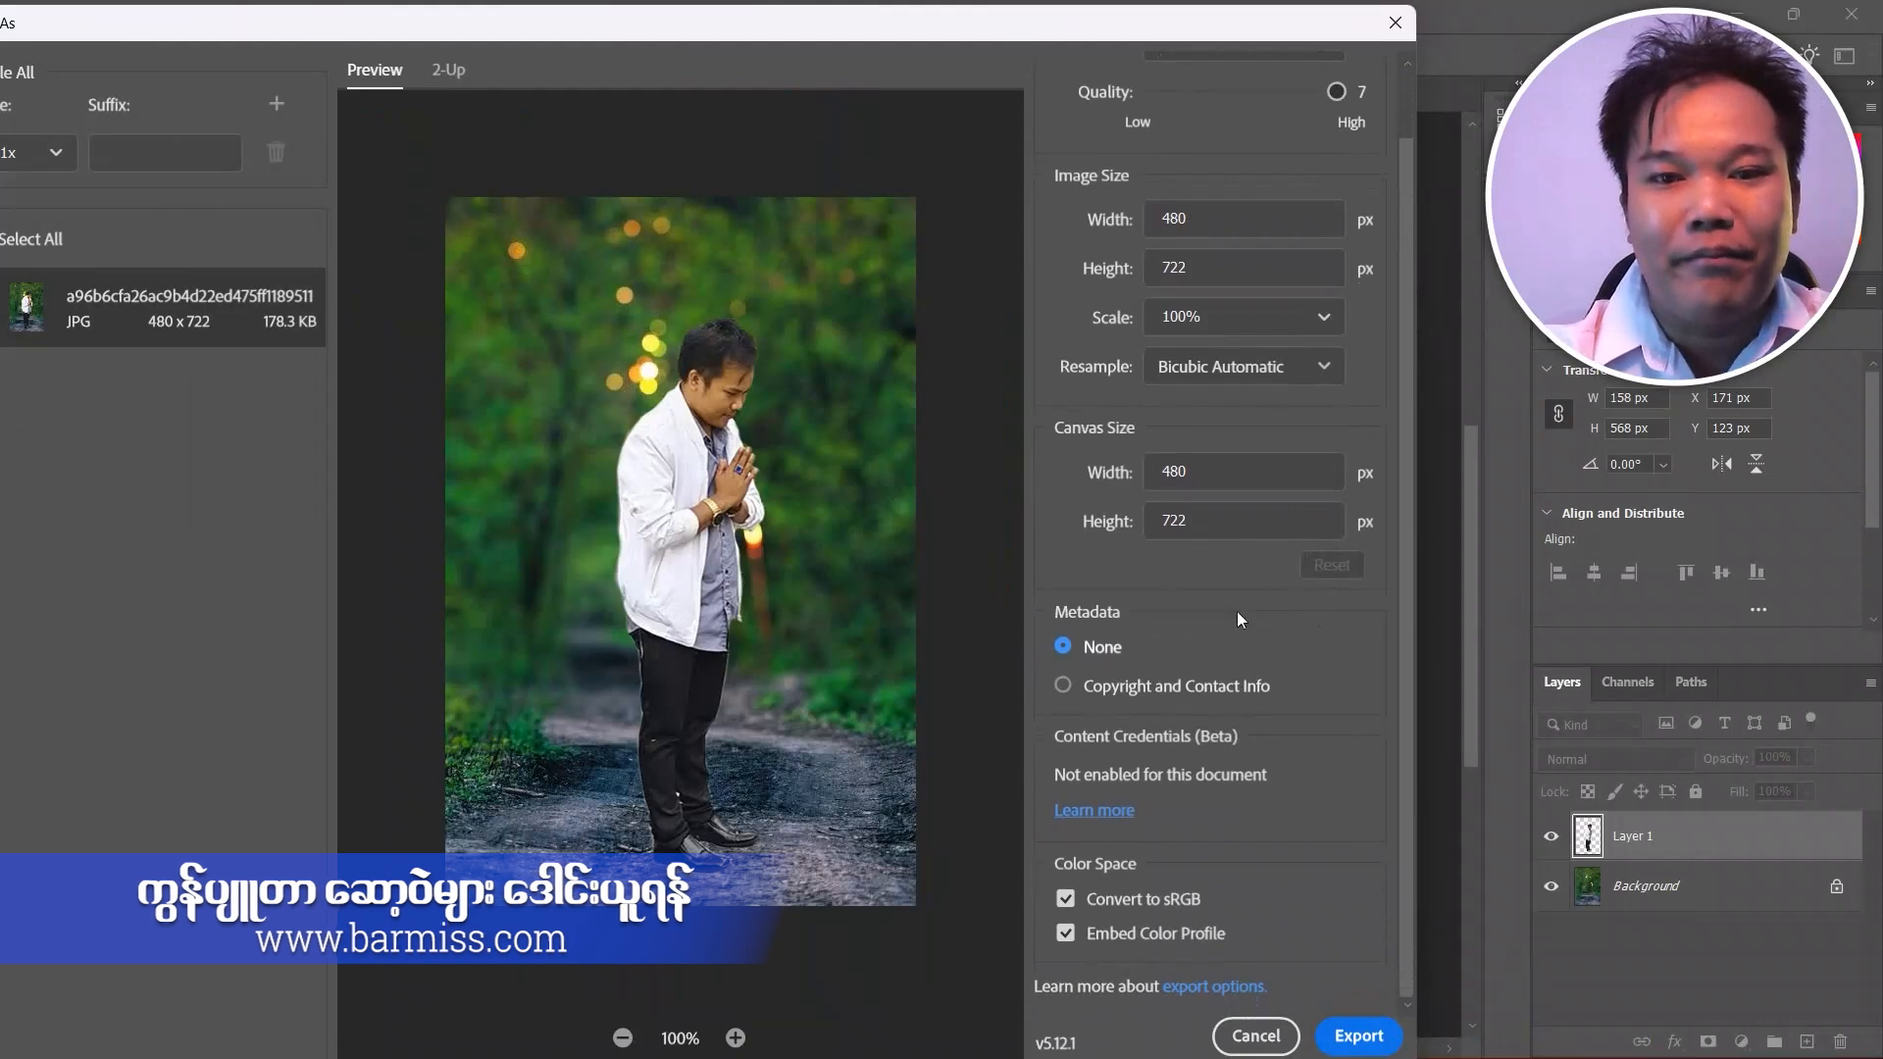
scroll(1192, 589, up, 2)
scroll(1192, 588, down, 2)
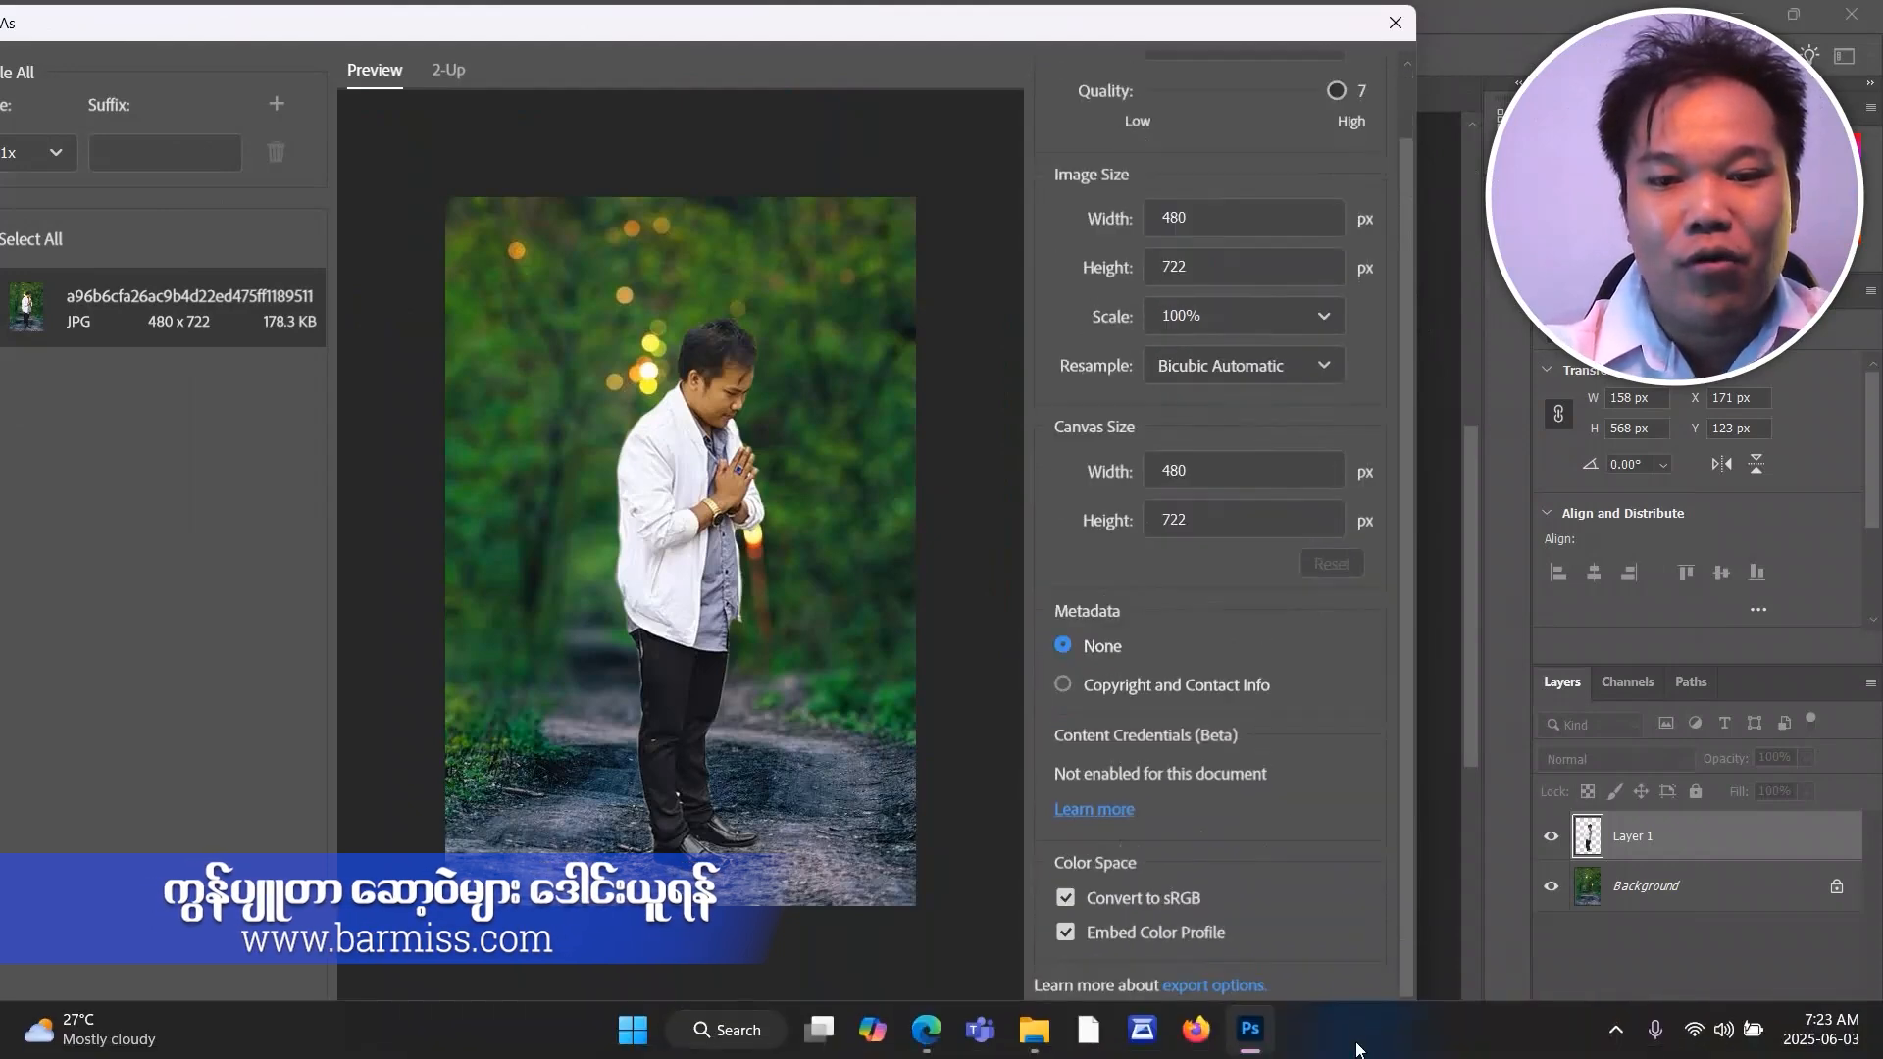
Export the composite as a JPG named bar into the Bar Mis Photo folder on the Desktop.
click(1359, 1036)
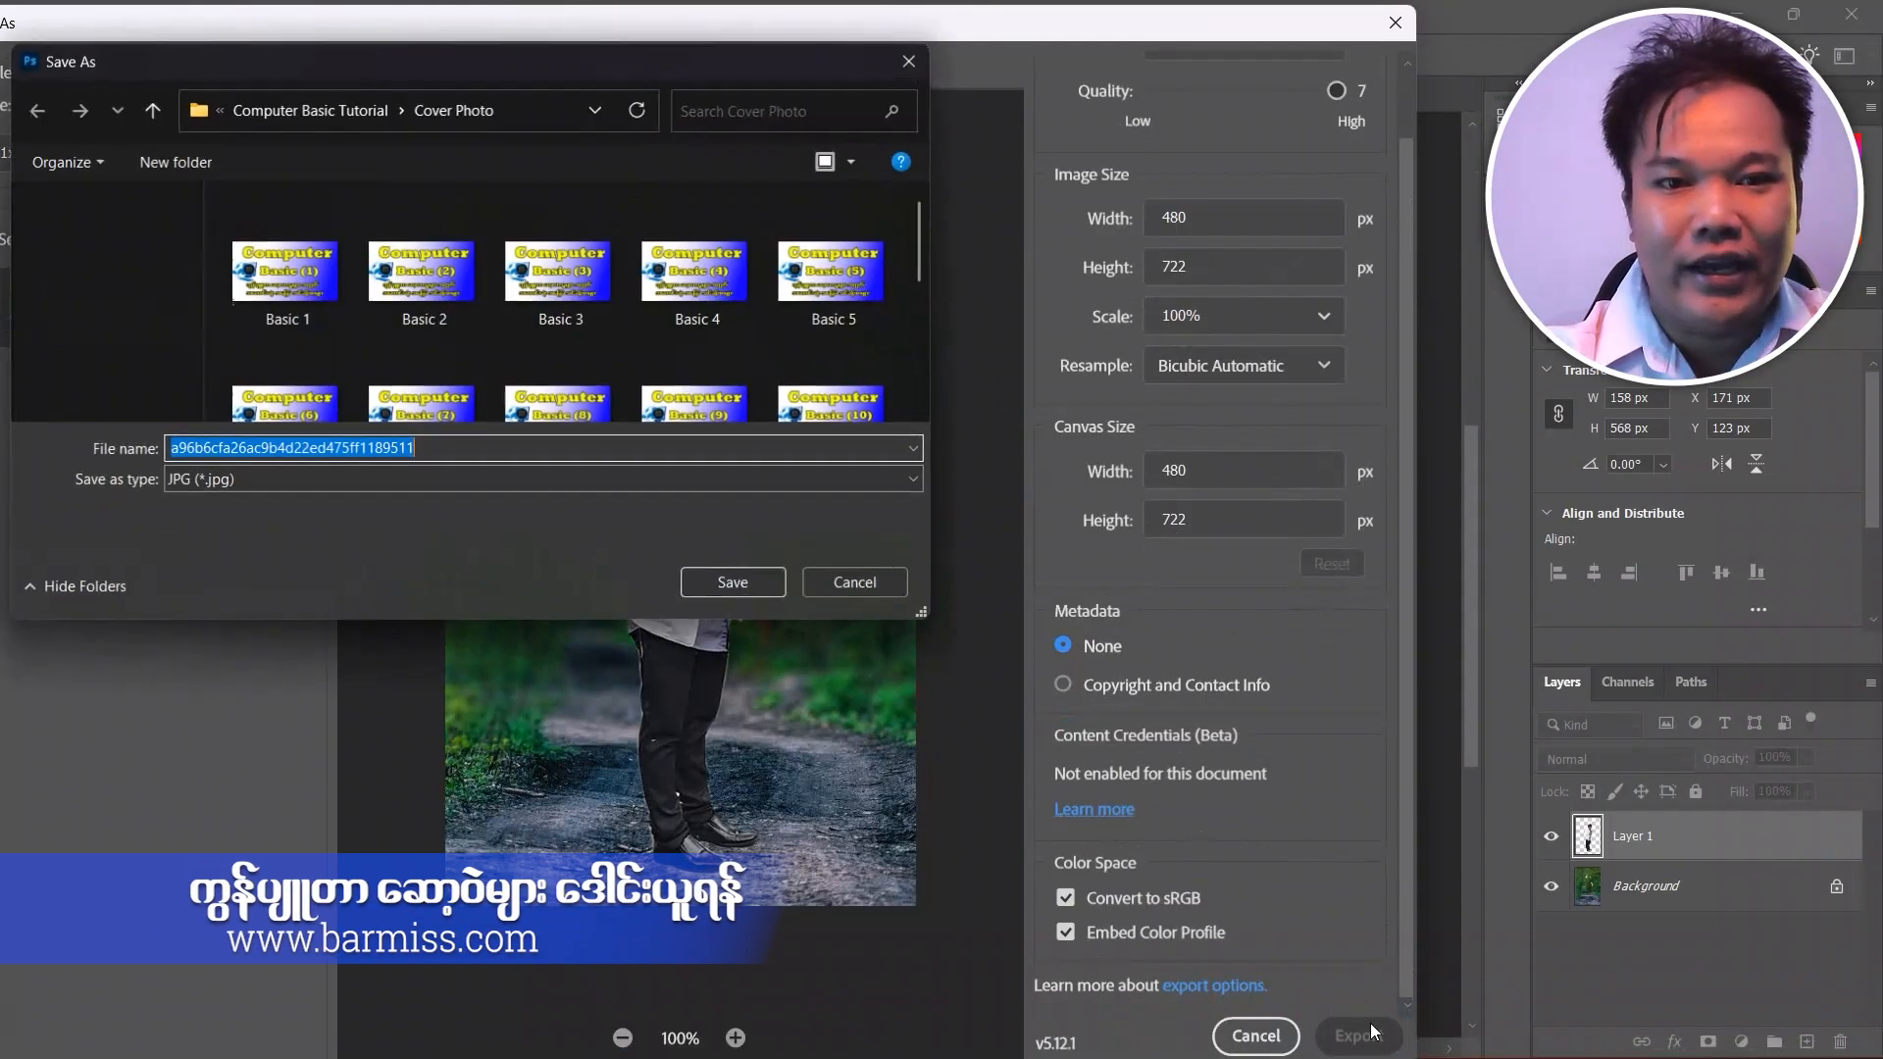
click(337, 15)
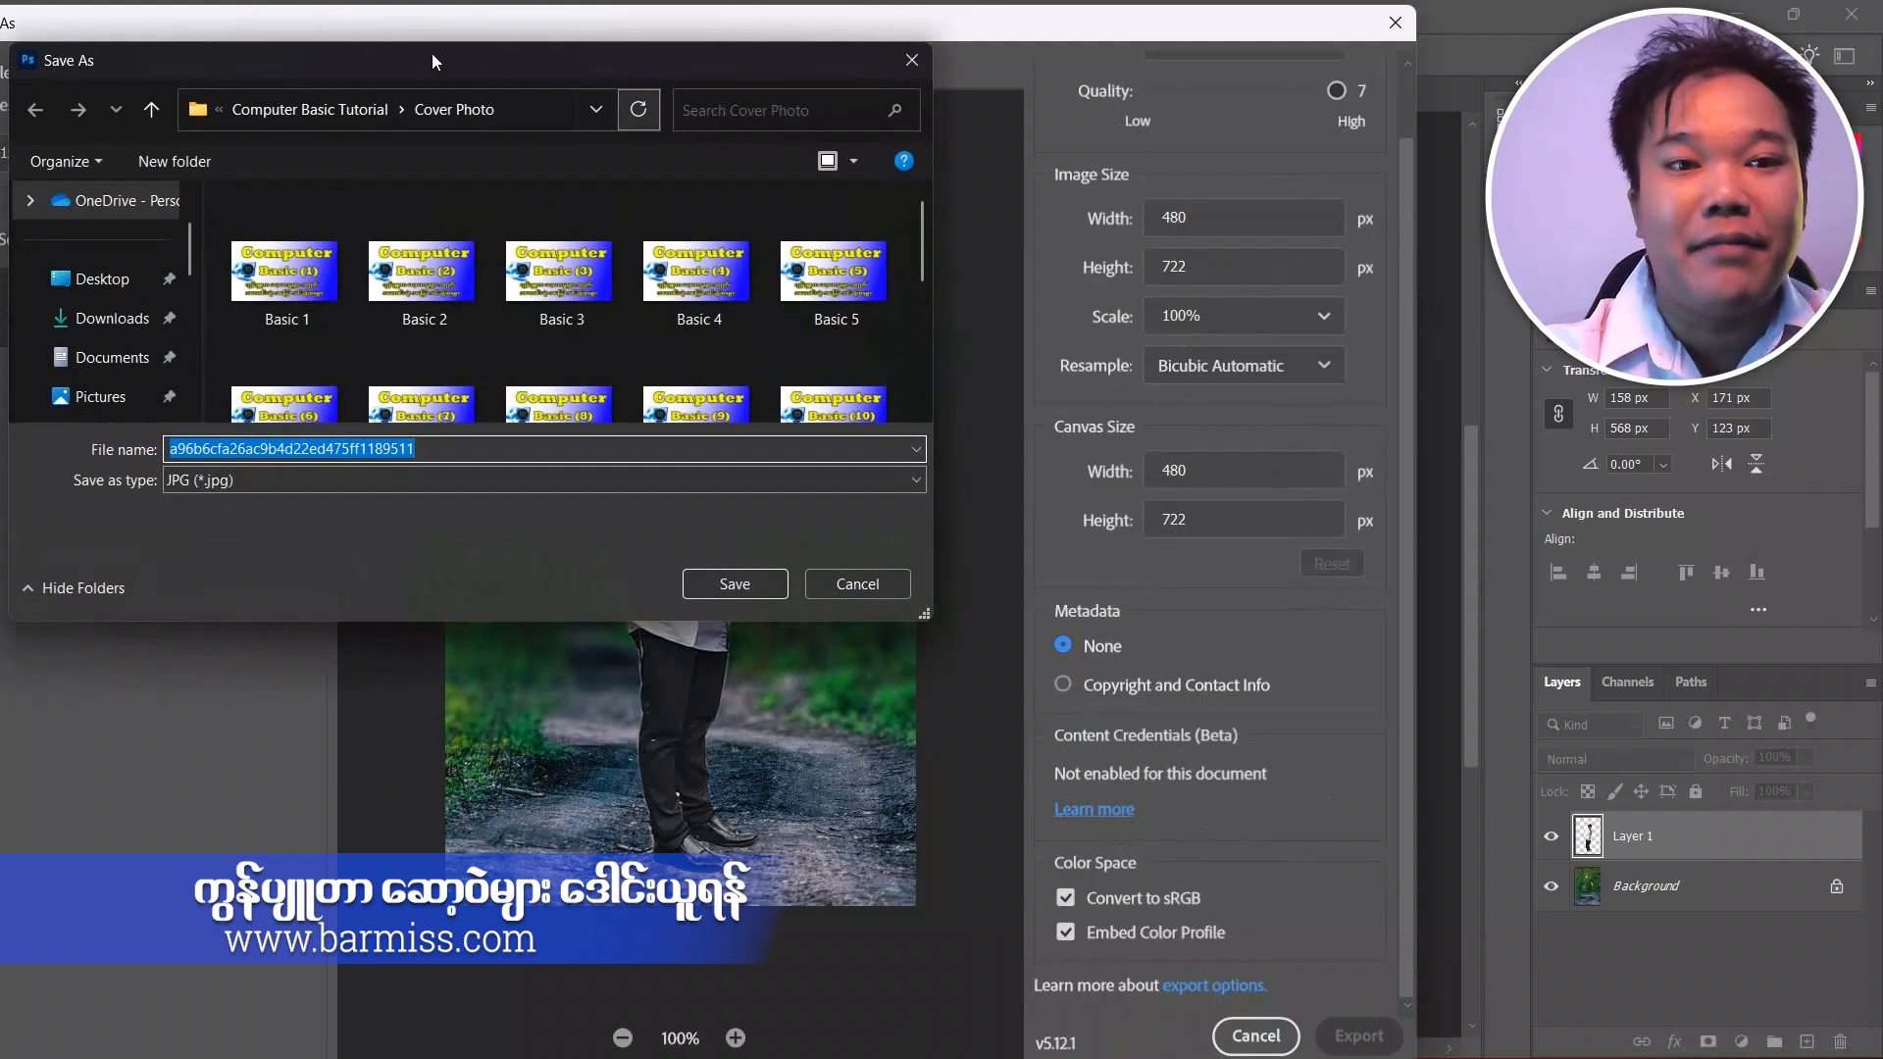
click(337, 15)
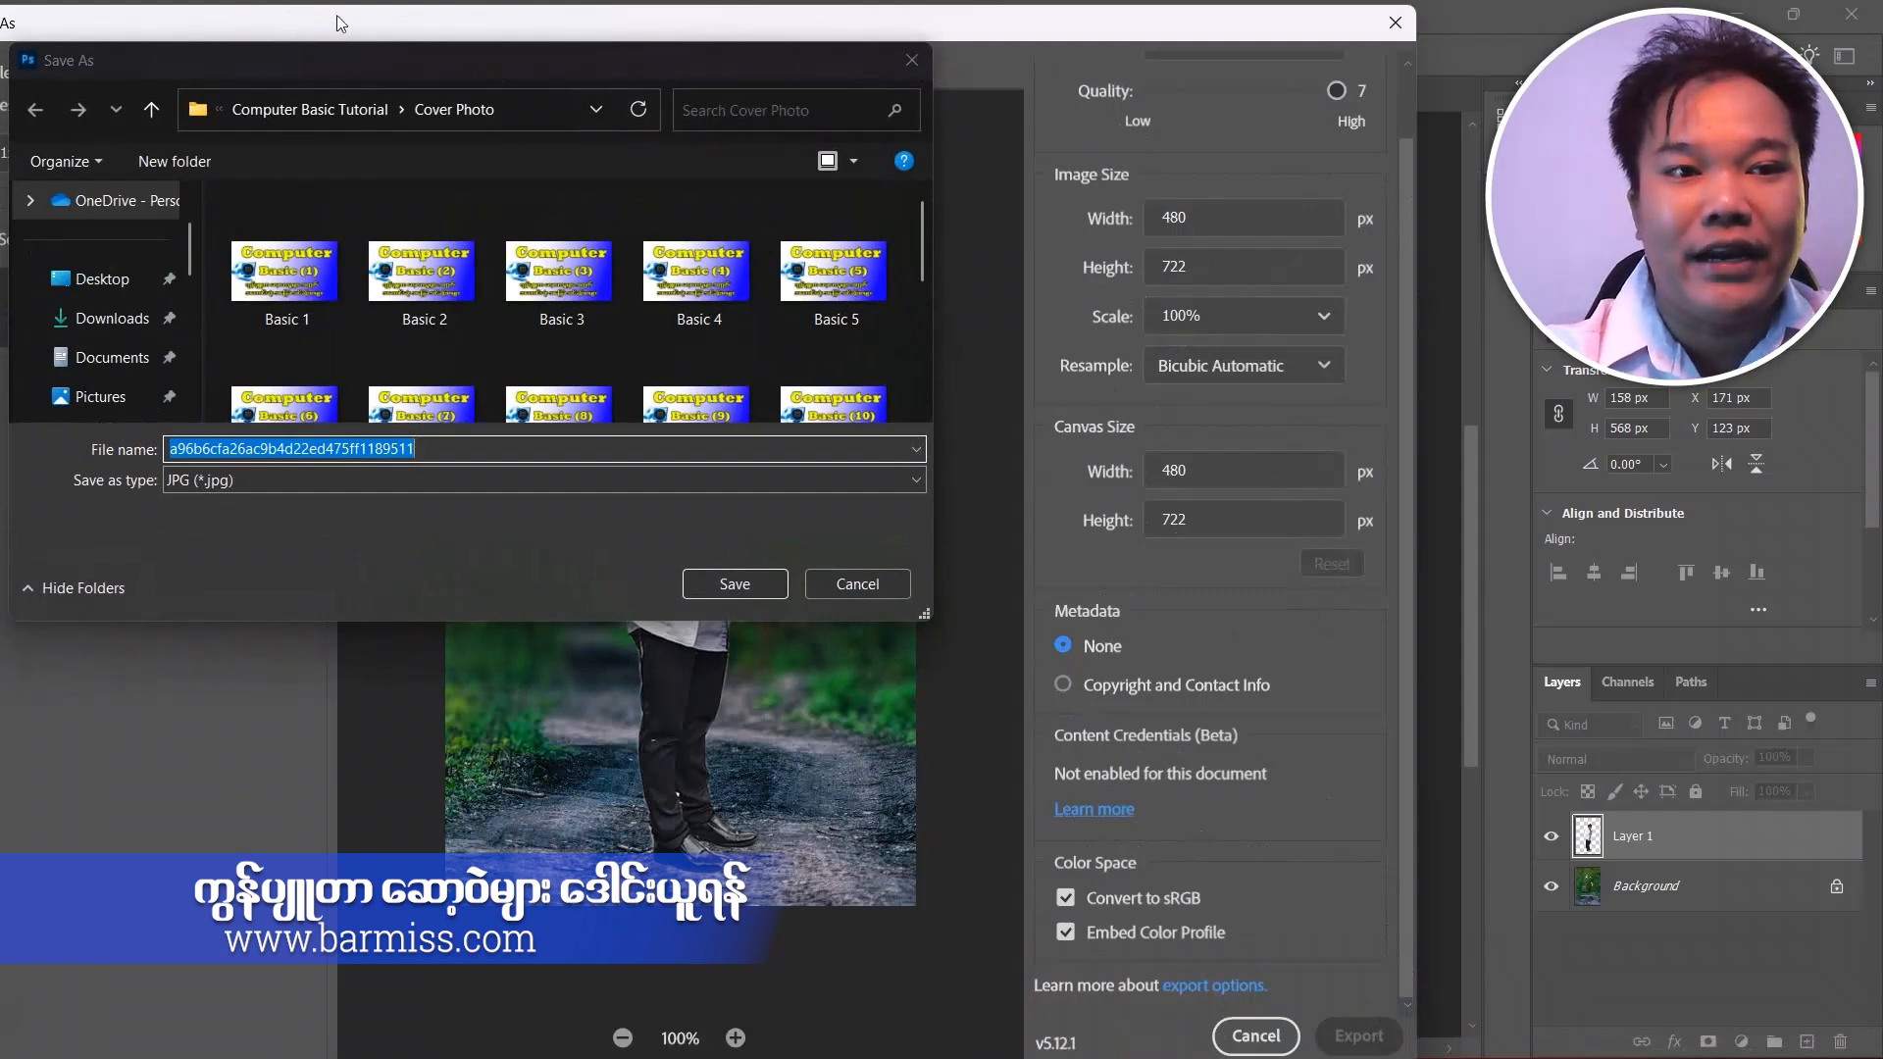
click(110, 281)
scroll(550, 307, down, 2)
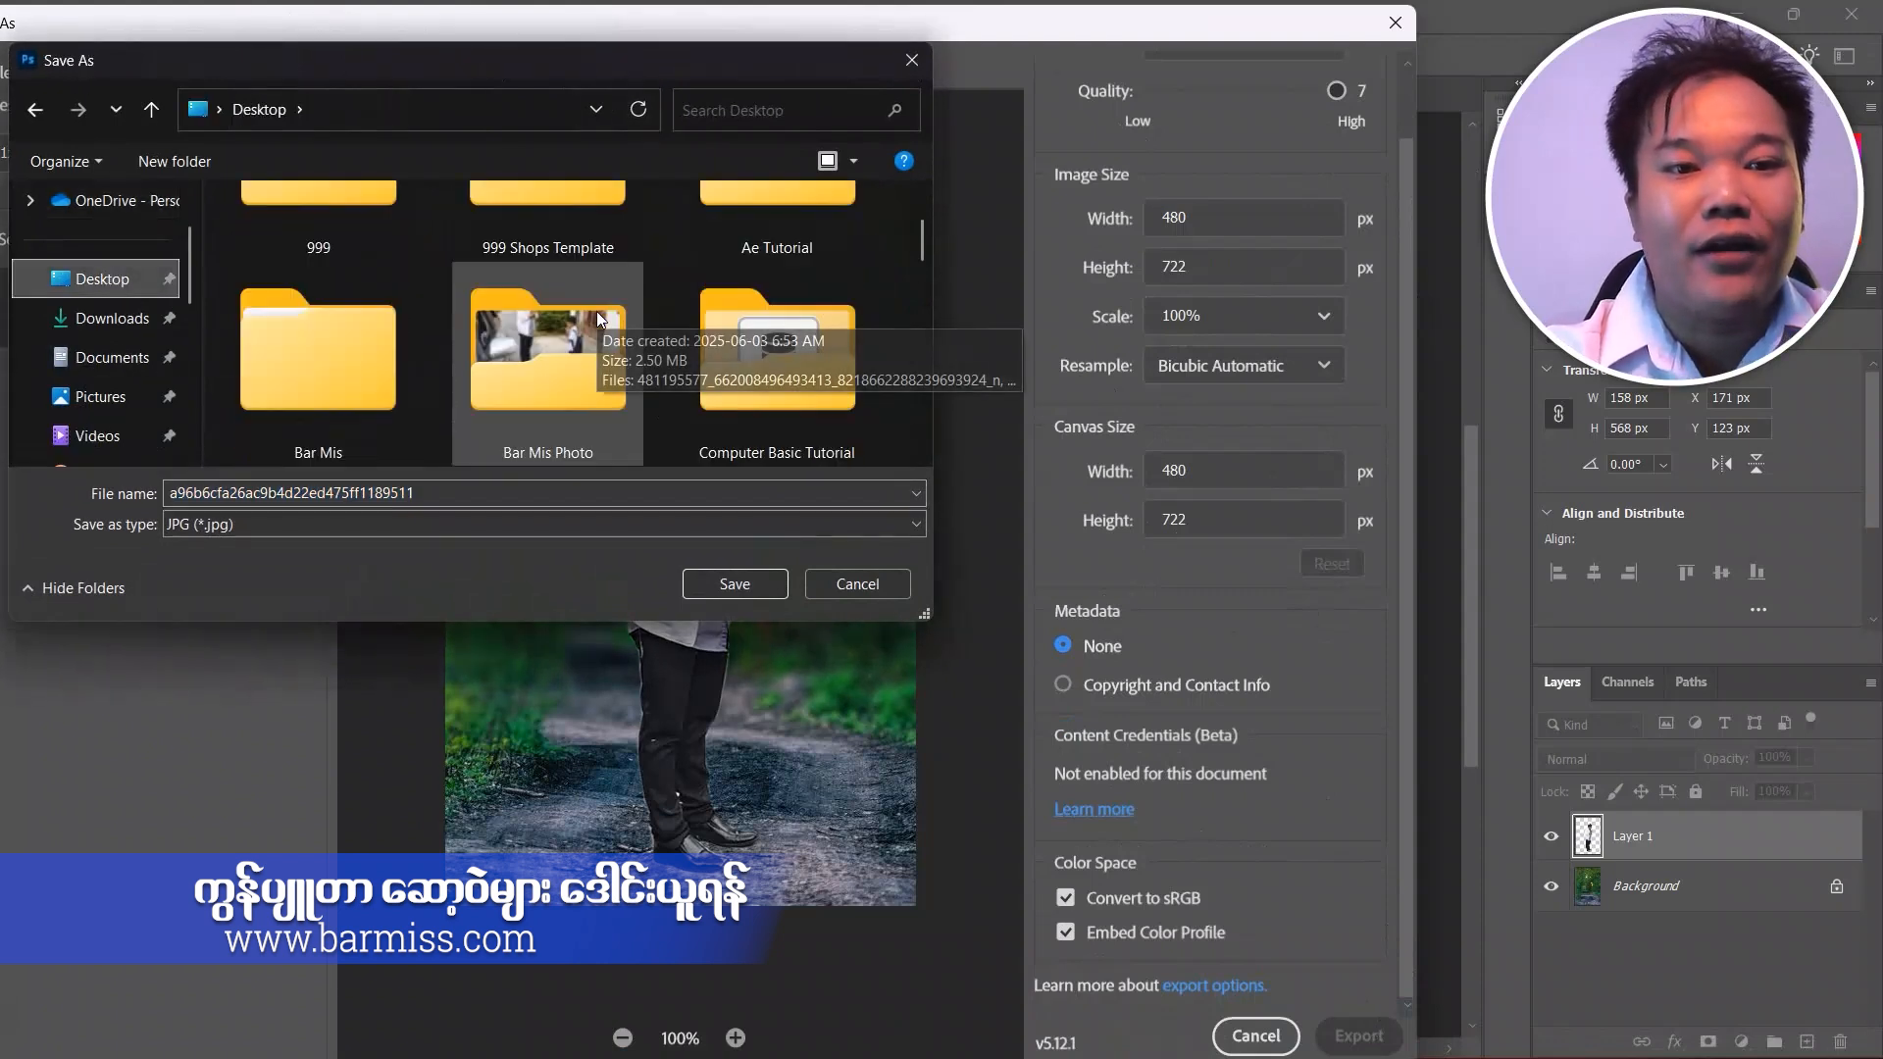
double_click(591, 426)
double_click(462, 492)
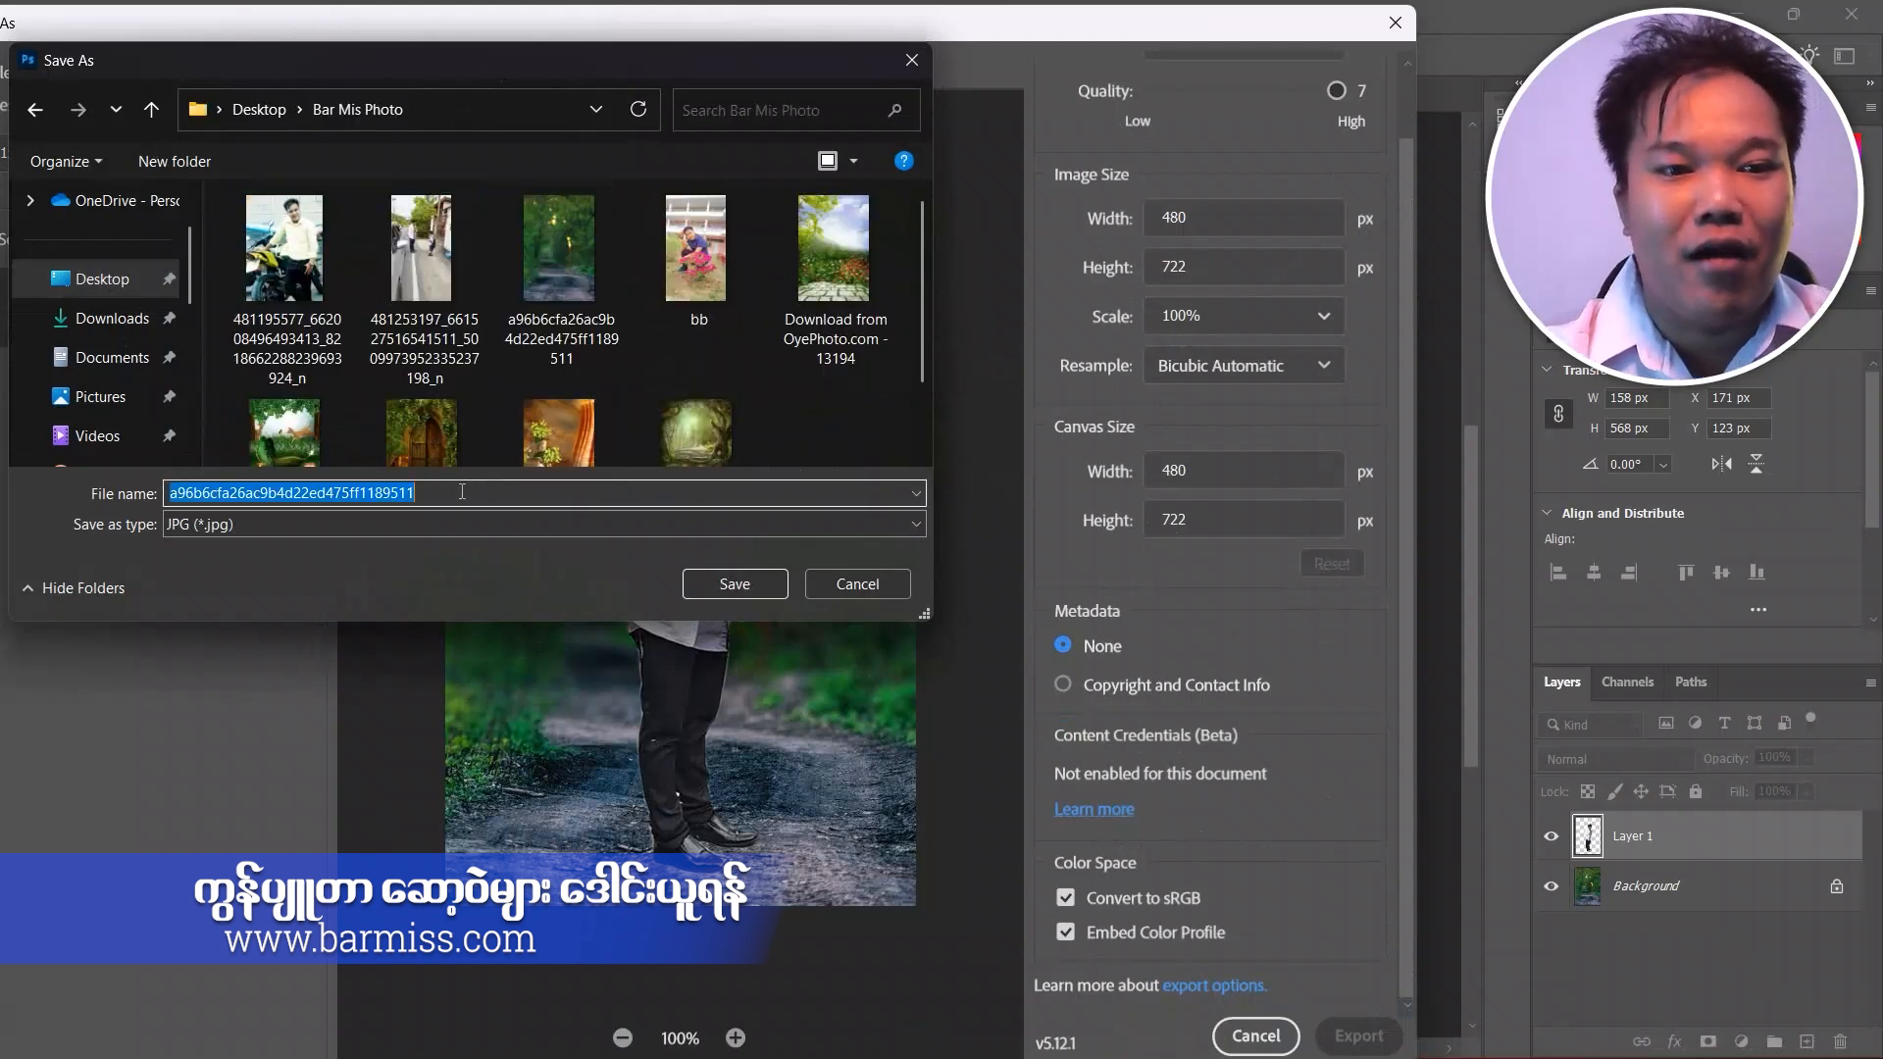
text(bar)
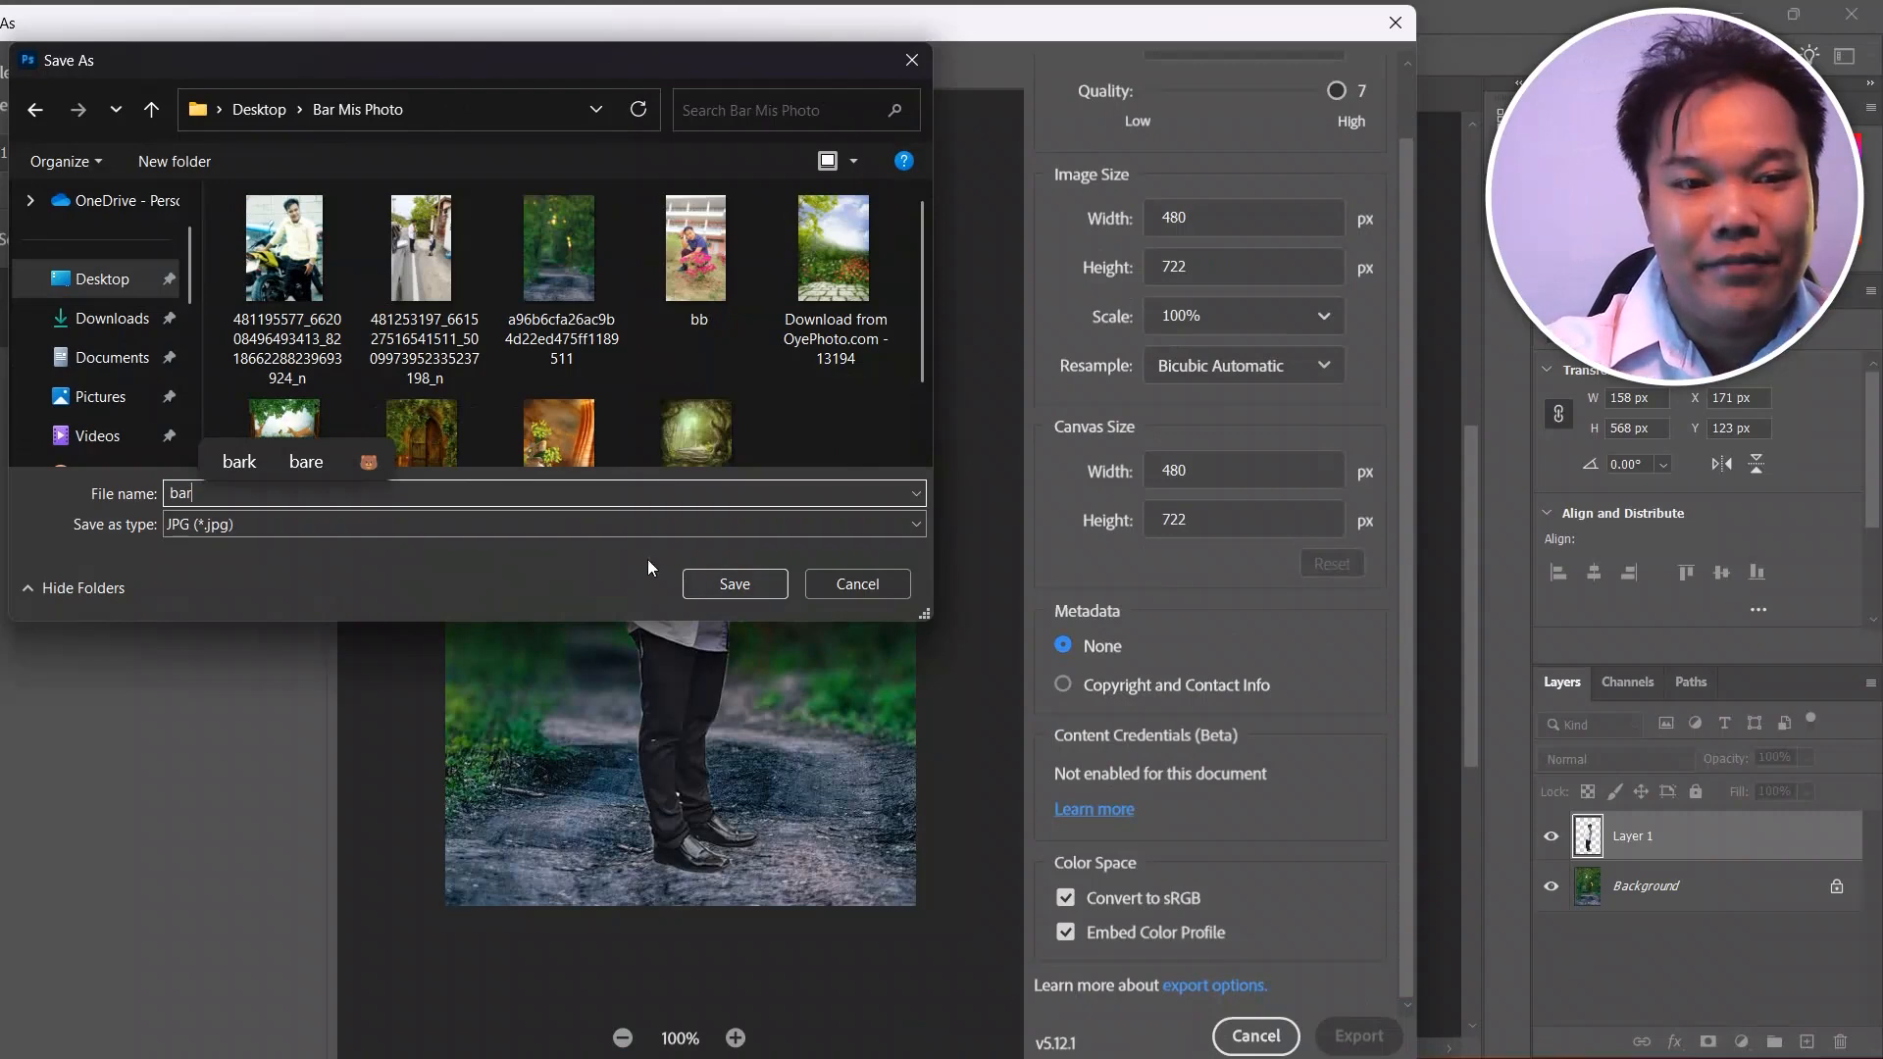
click(731, 585)
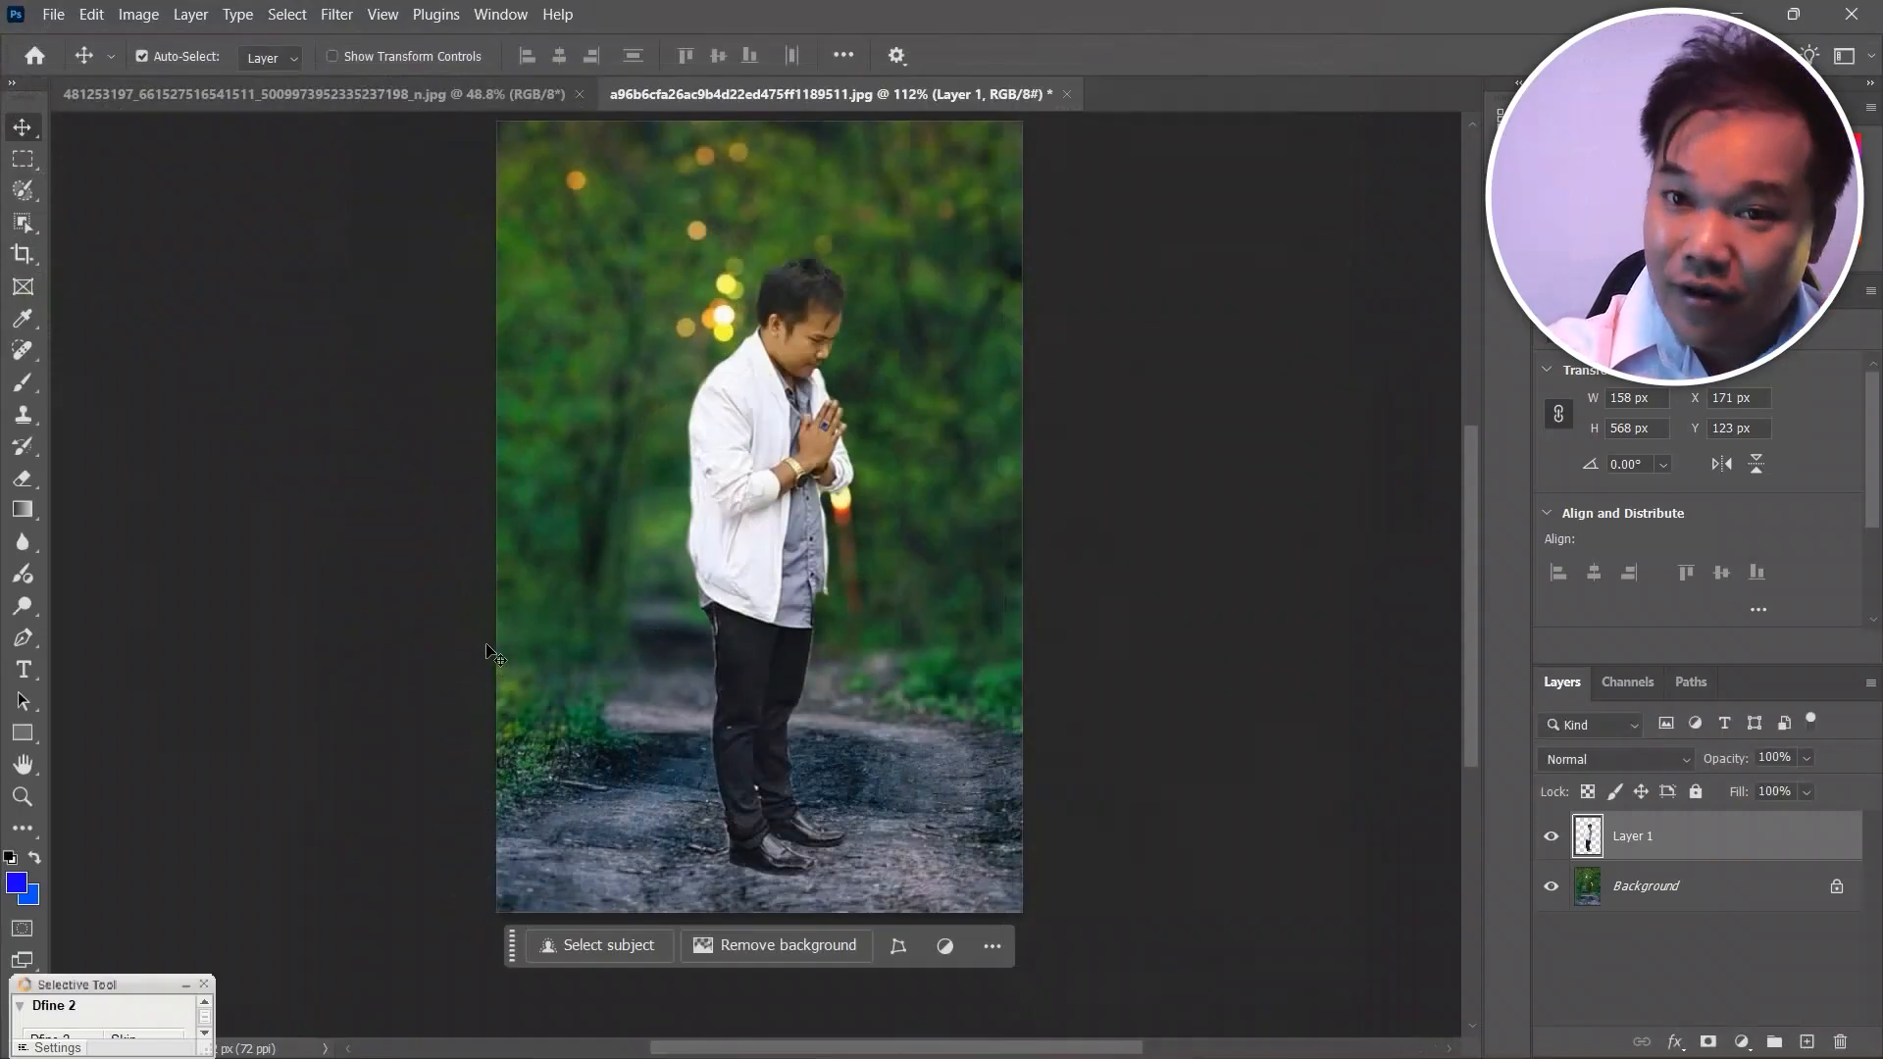
Switch to the desktop and open the exported image bar from the Bar Mis Photo folder to check it.
click(1737, 12)
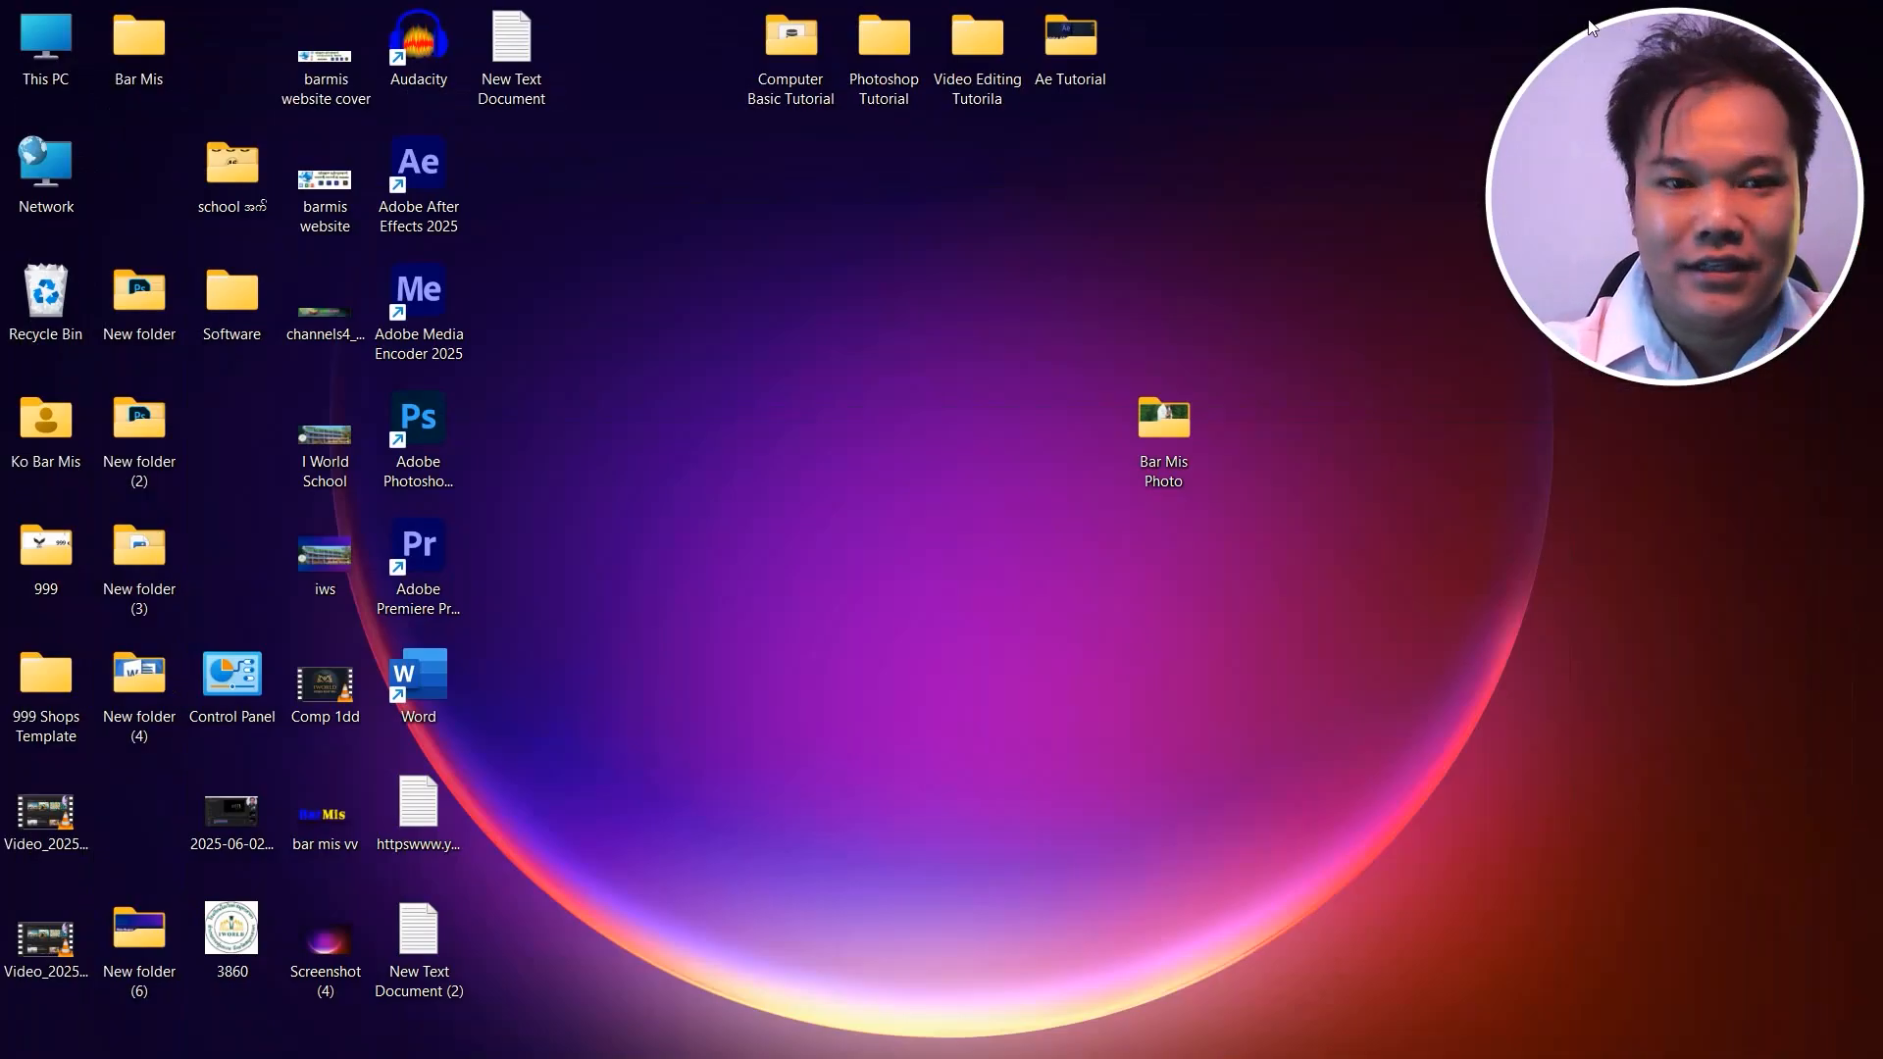
double_click(1167, 417)
double_click(719, 275)
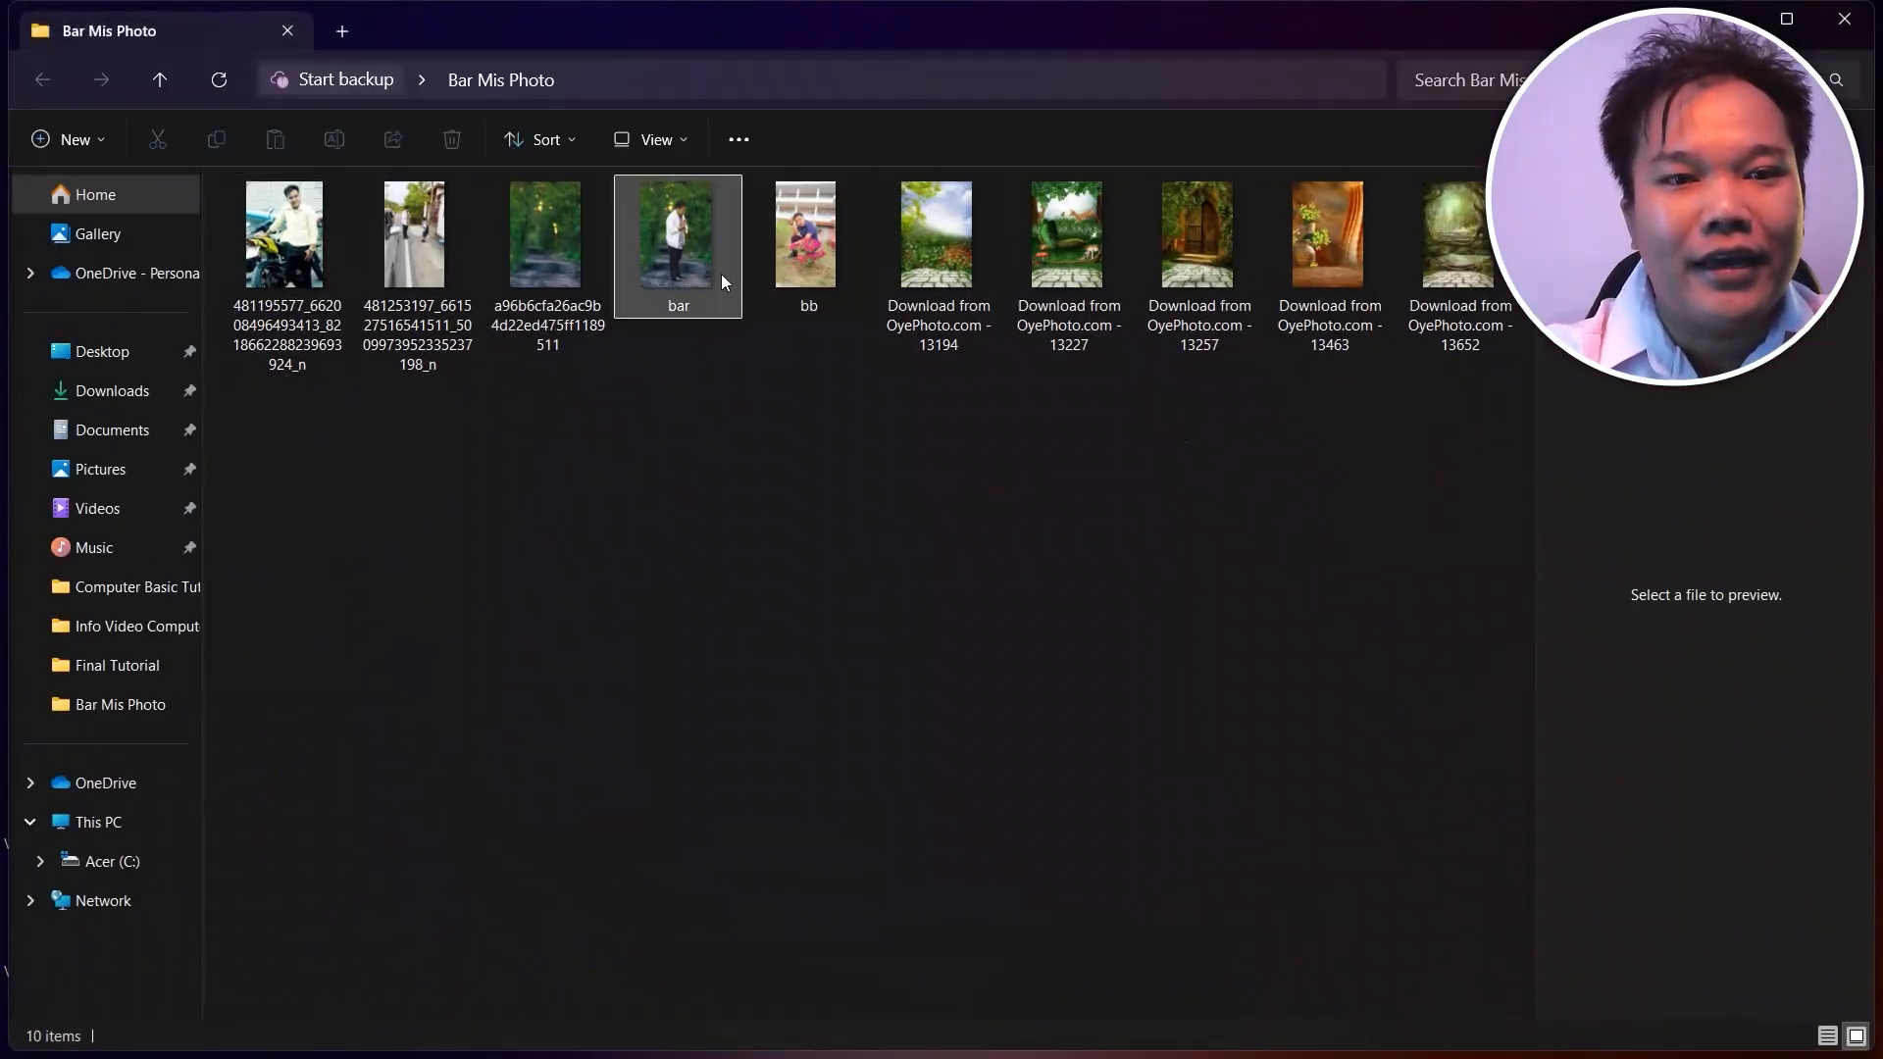